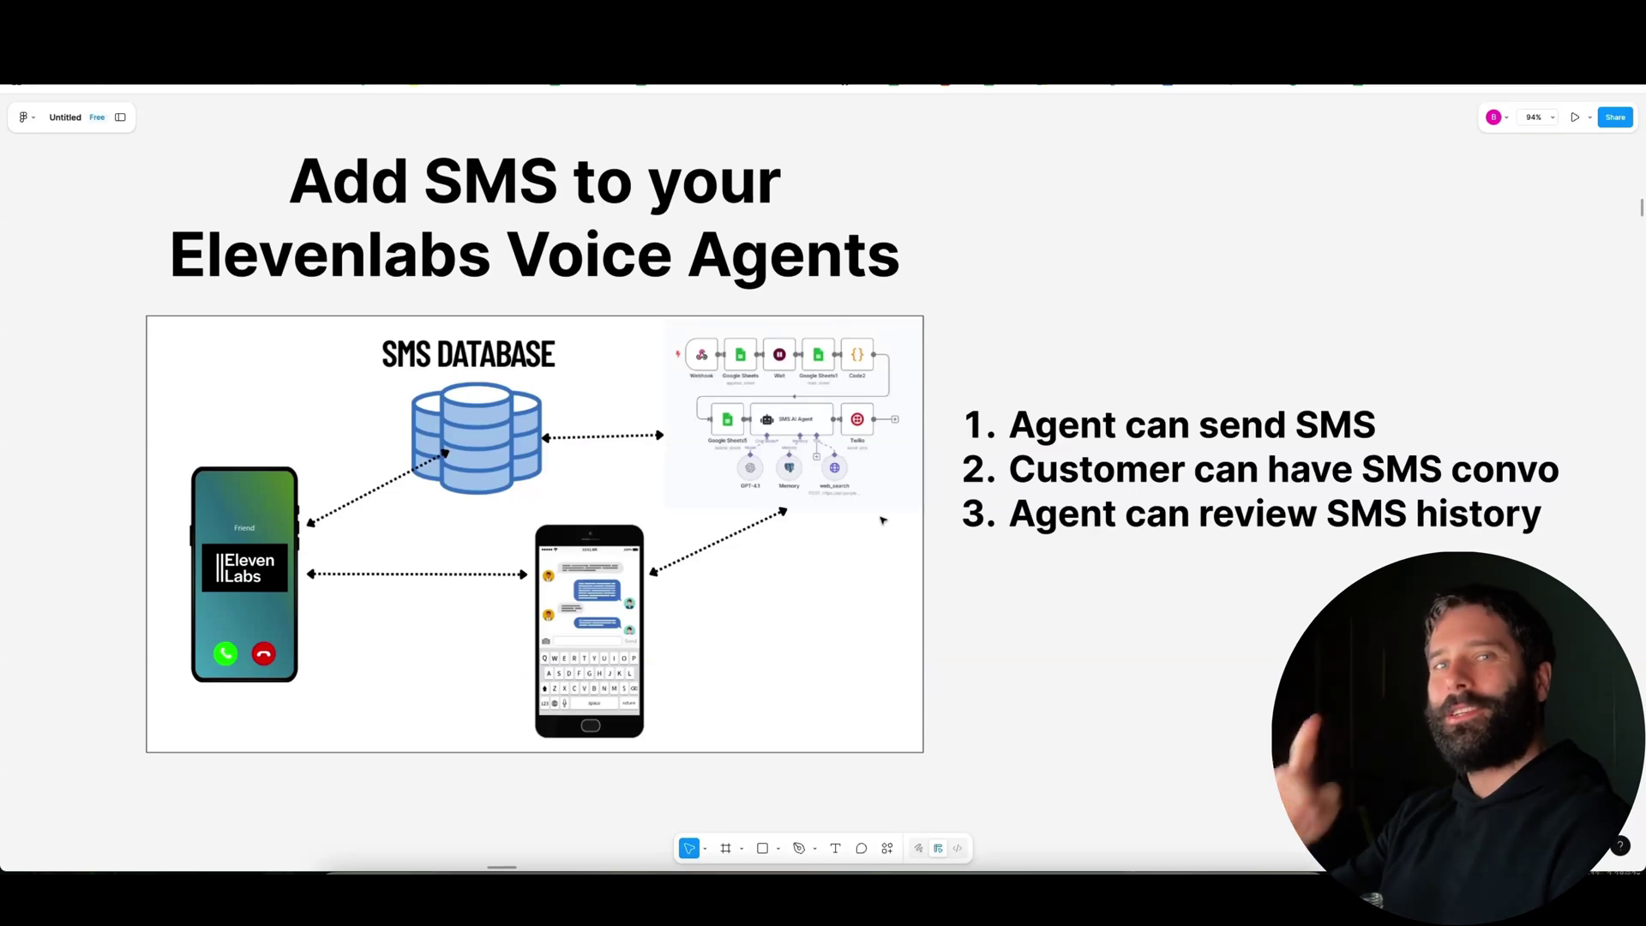
Step: Examine the diagram linking the ElevenLabs voice agent, the customer's phone, the SMS AI Agent workflow and the SMS database
mouse_move(650, 485)
left_mouse_down()
mouse_move(576, 363)
mouse_move(551, 224)
mouse_move(643, 232)
mouse_move(544, 296)
mouse_move(665, 296)
left_mouse_up()
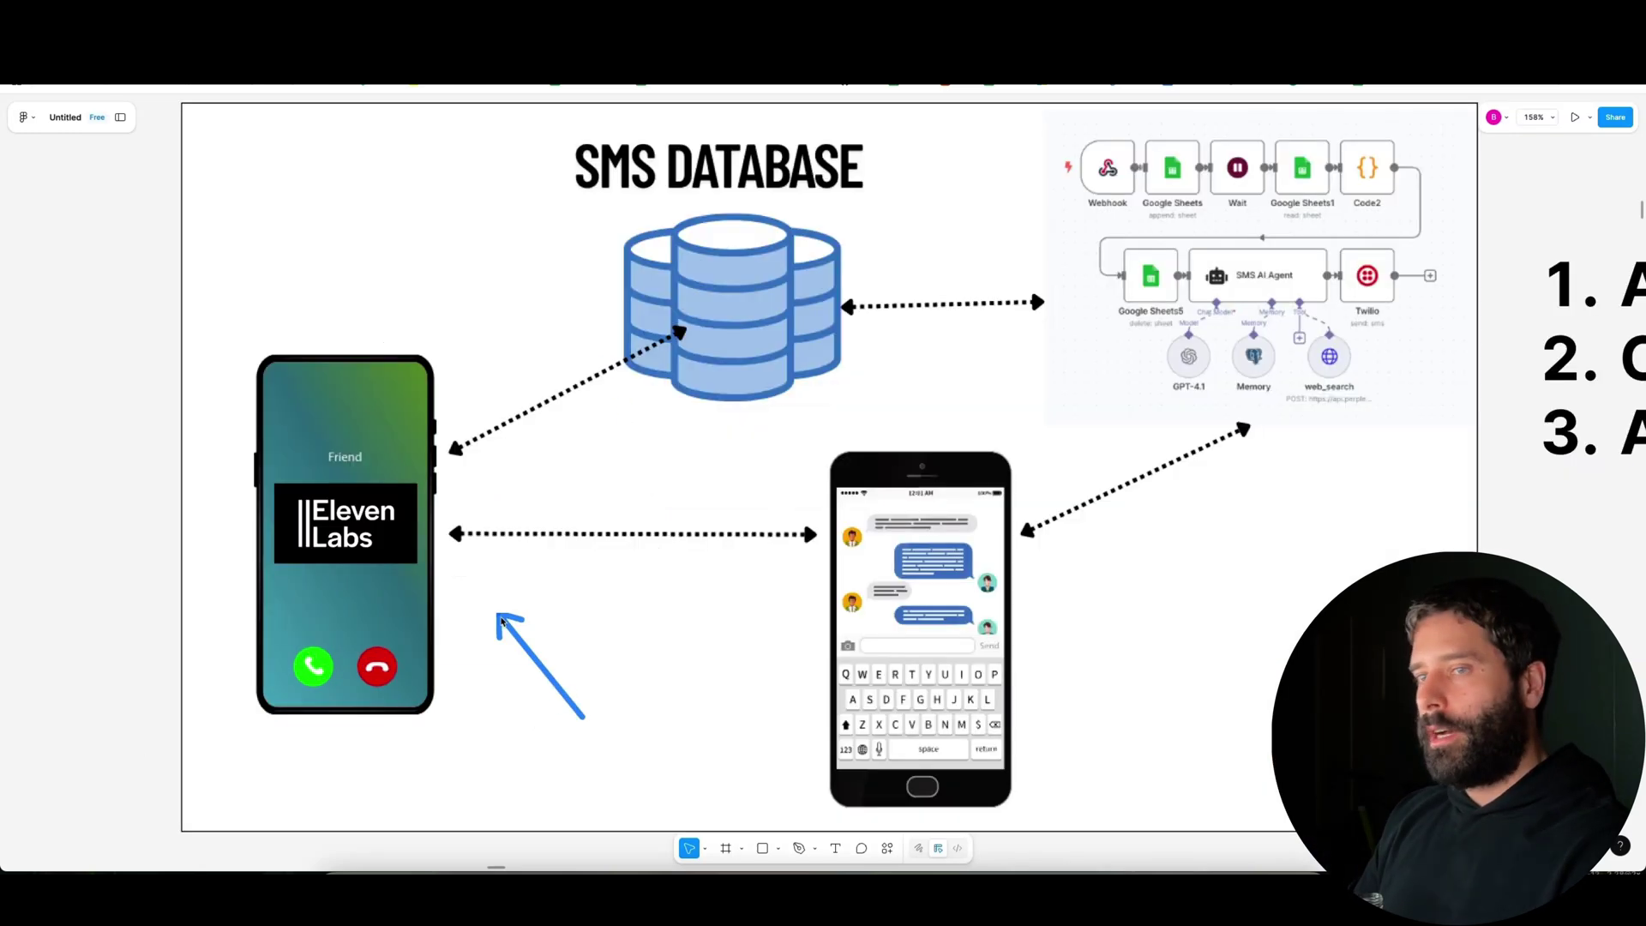
left_click_drag(501, 619, 453, 562)
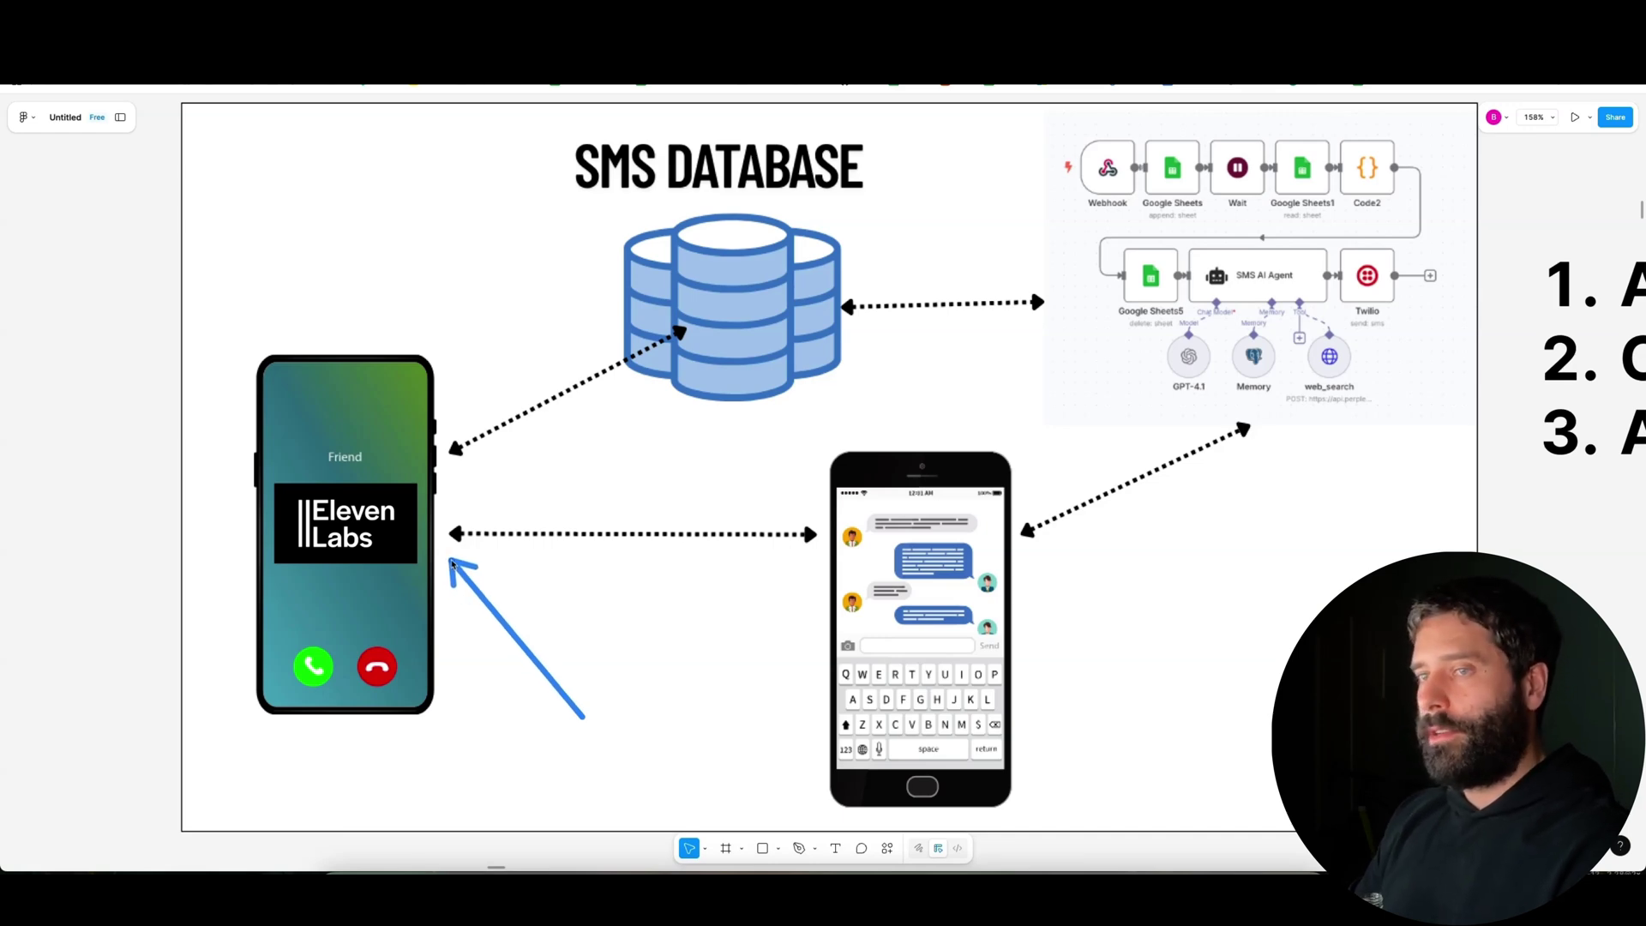
left_click_drag(453, 561, 810, 578)
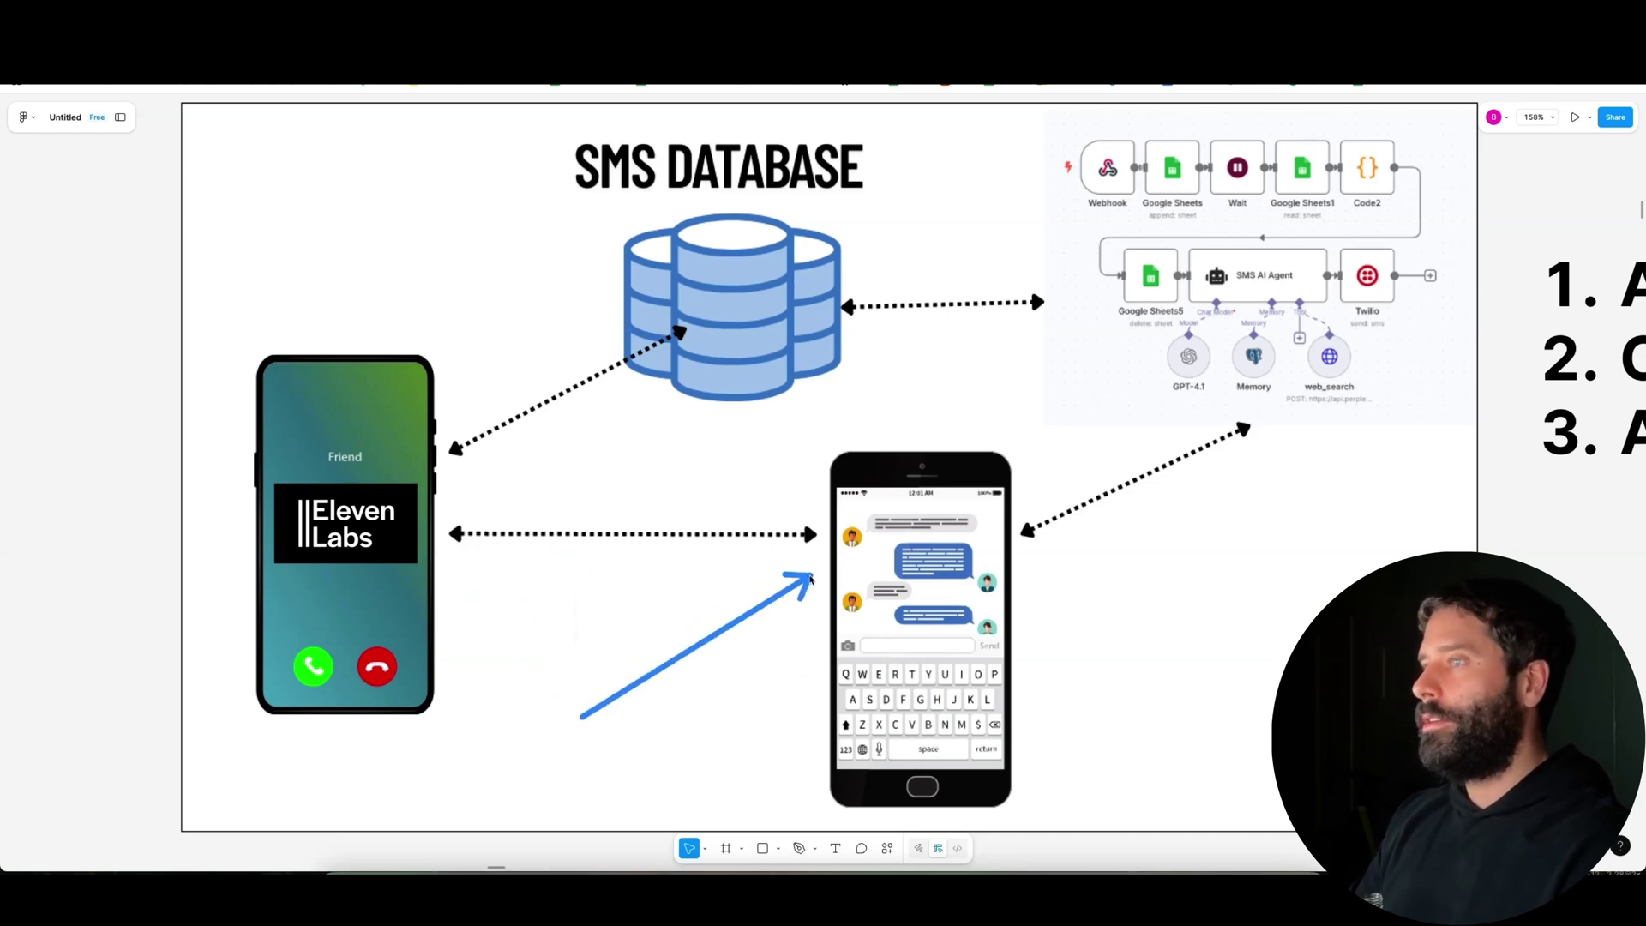
mouse_move(1256, 660)
left_mouse_down()
mouse_move(1035, 576)
mouse_move(1261, 453)
mouse_move(1272, 432)
left_mouse_up()
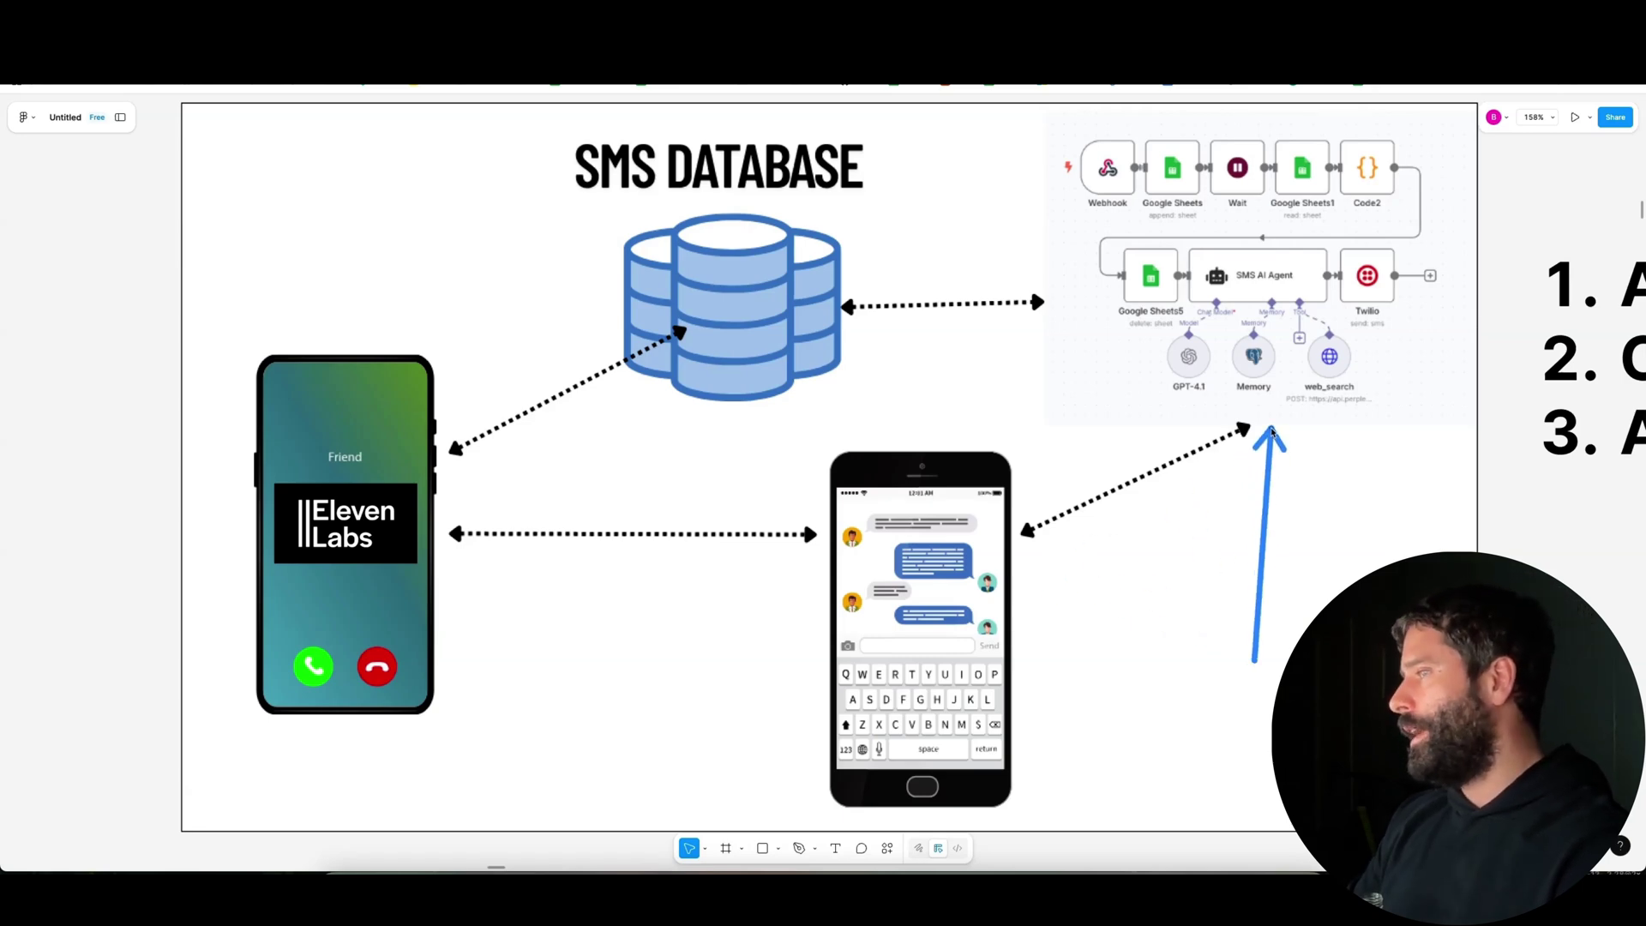
mouse_move(713, 711)
left_mouse_down()
mouse_move(810, 601)
mouse_move(544, 563)
mouse_move(784, 570)
left_mouse_up()
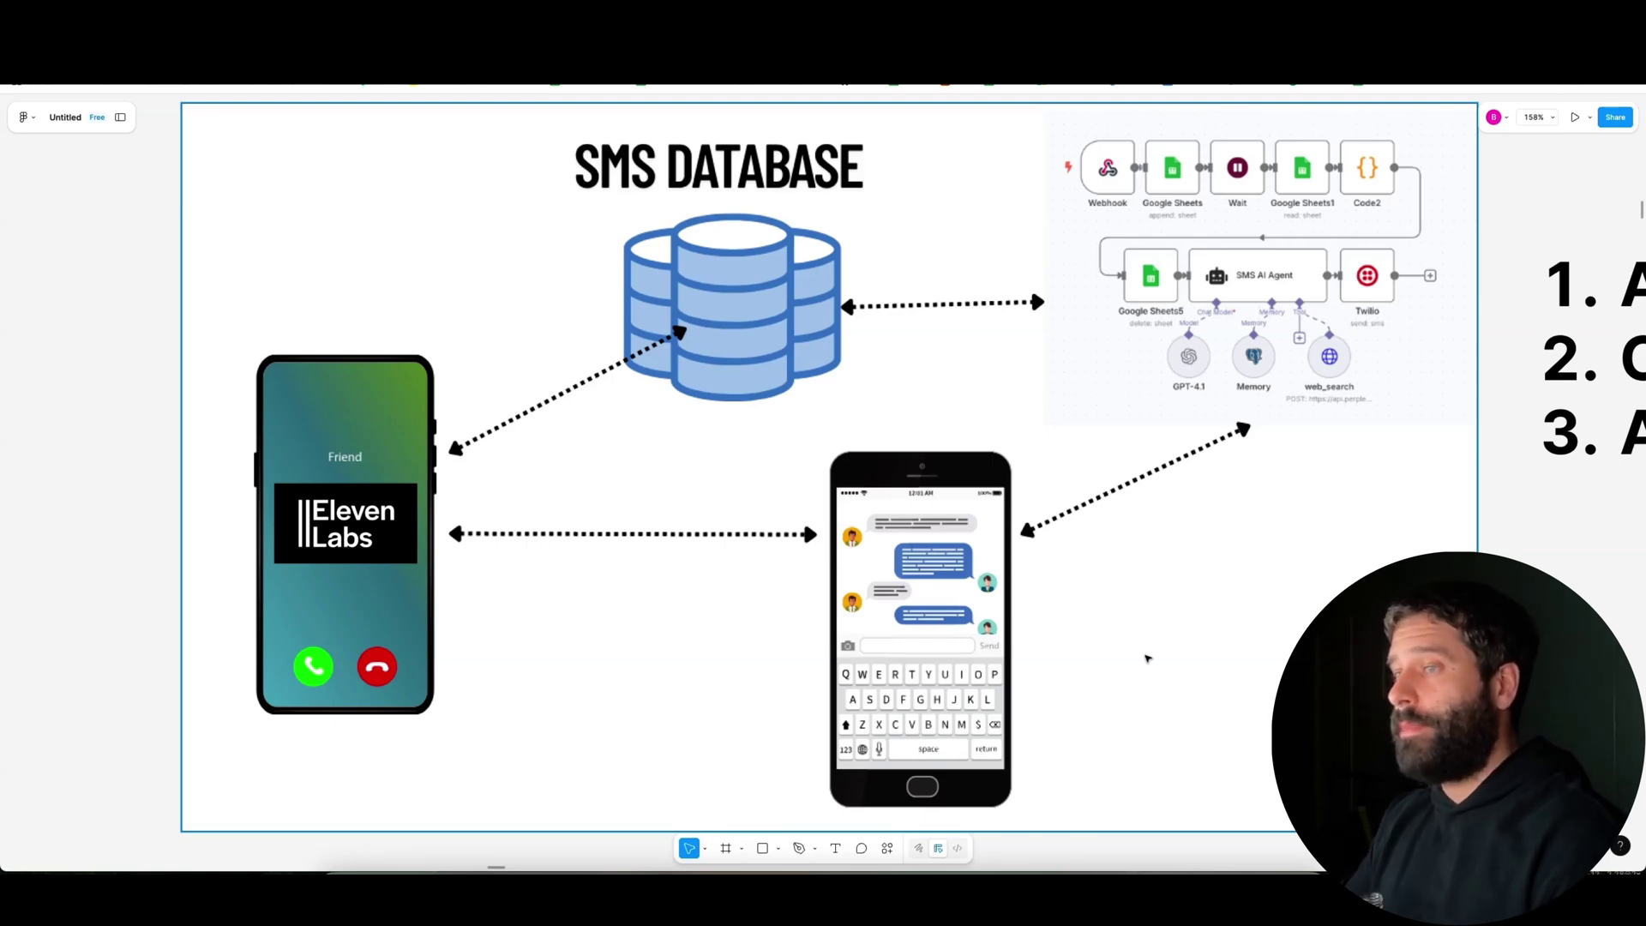
mouse_move(366, 174)
left_mouse_down()
mouse_move(366, 358)
mouse_move(615, 340)
left_mouse_up()
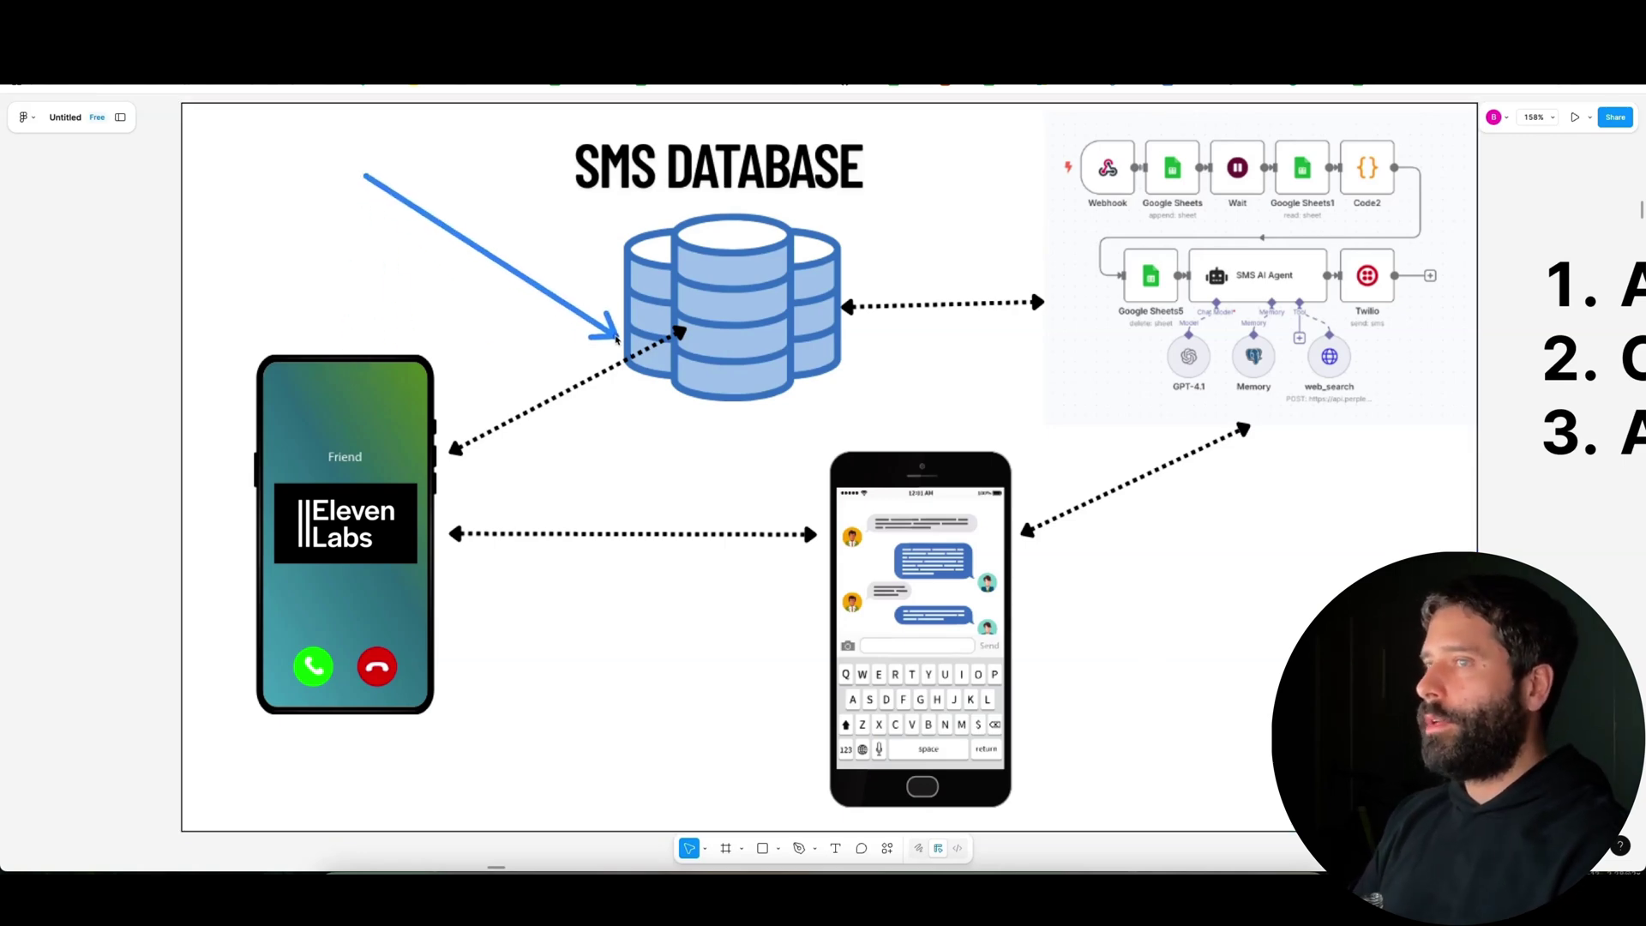
left_click_drag(616, 341, 364, 387)
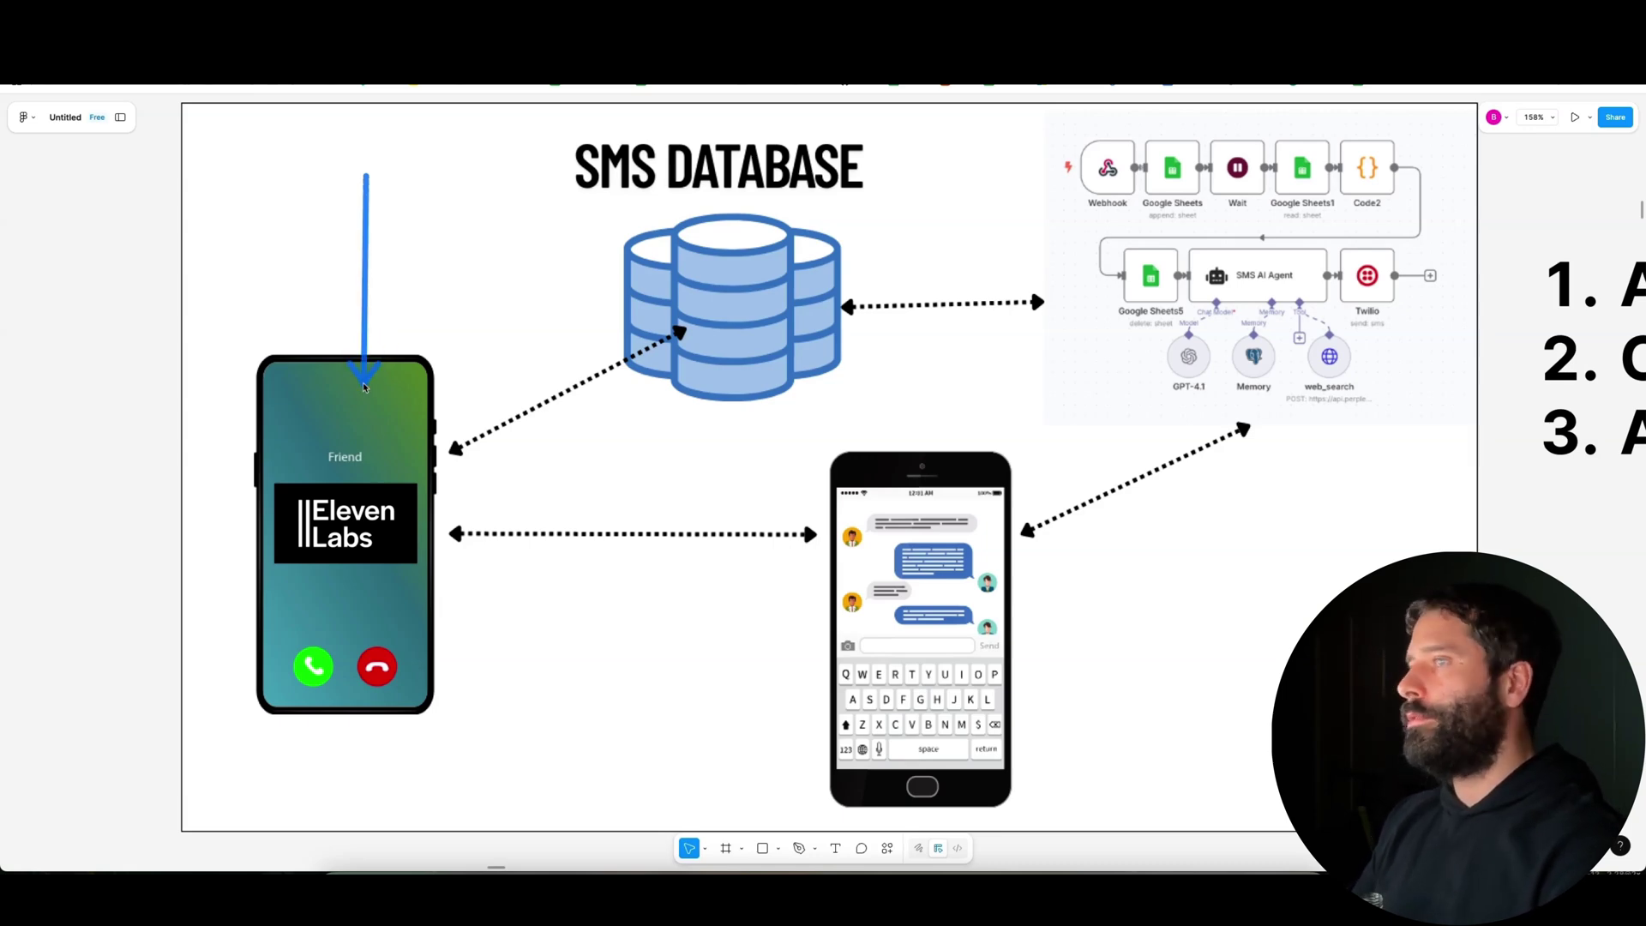
key("Delete")
key("shift+1")
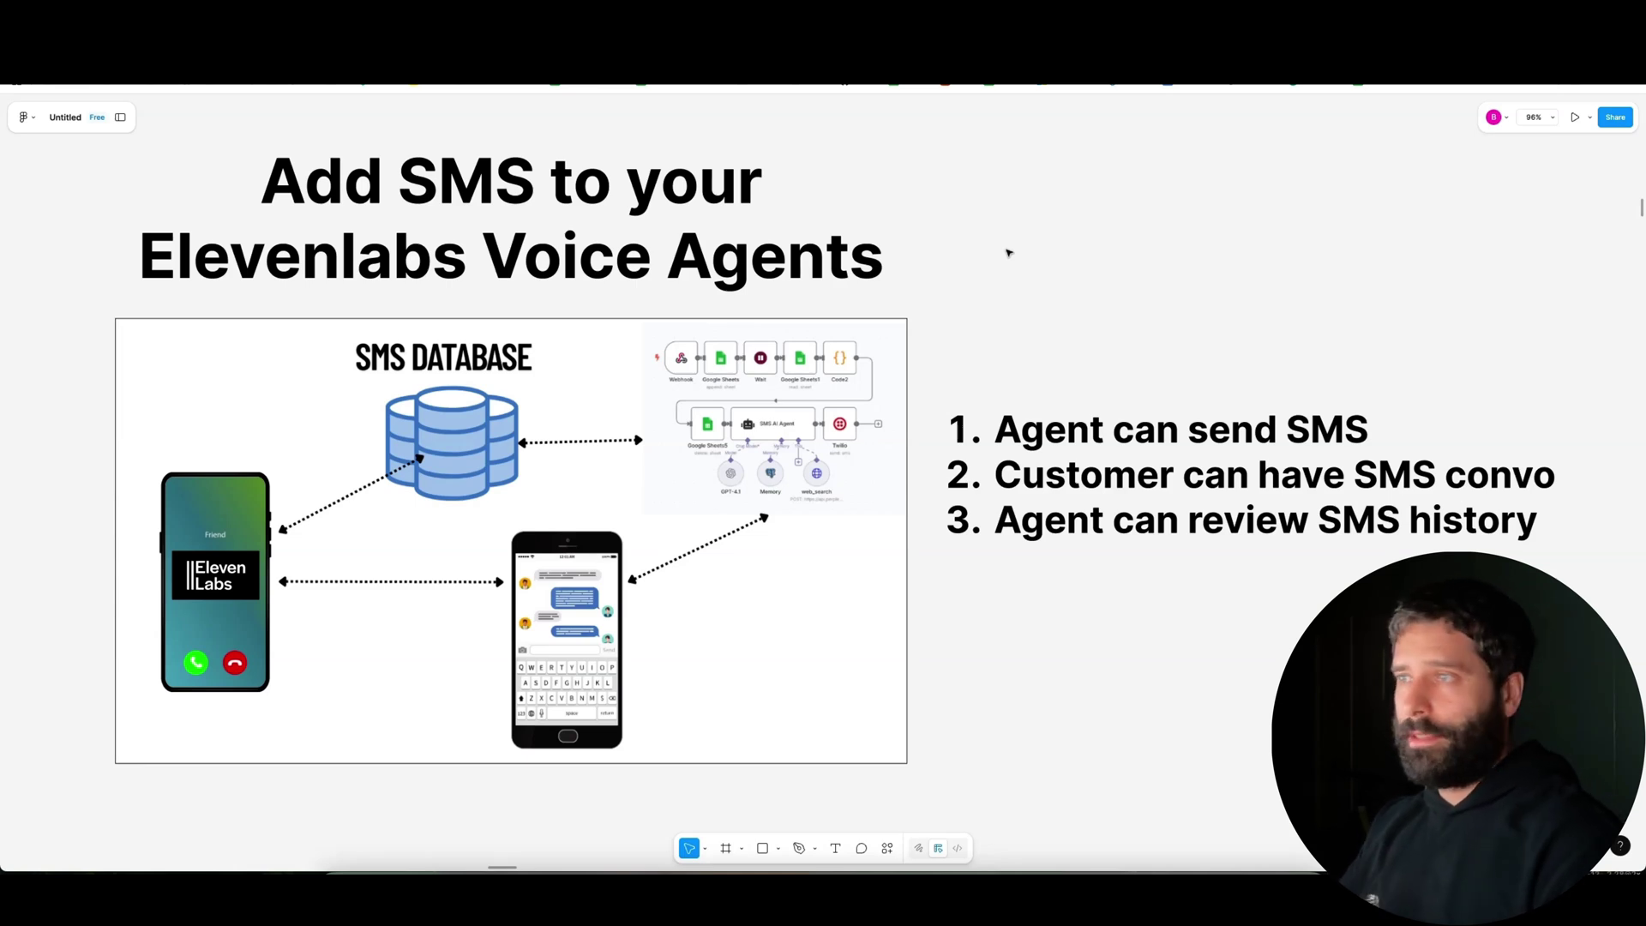
Step: Go to the Demo slide, switch to Messages and send a reply asking to reschedule the car service to Tuesday 24th June
key("n")
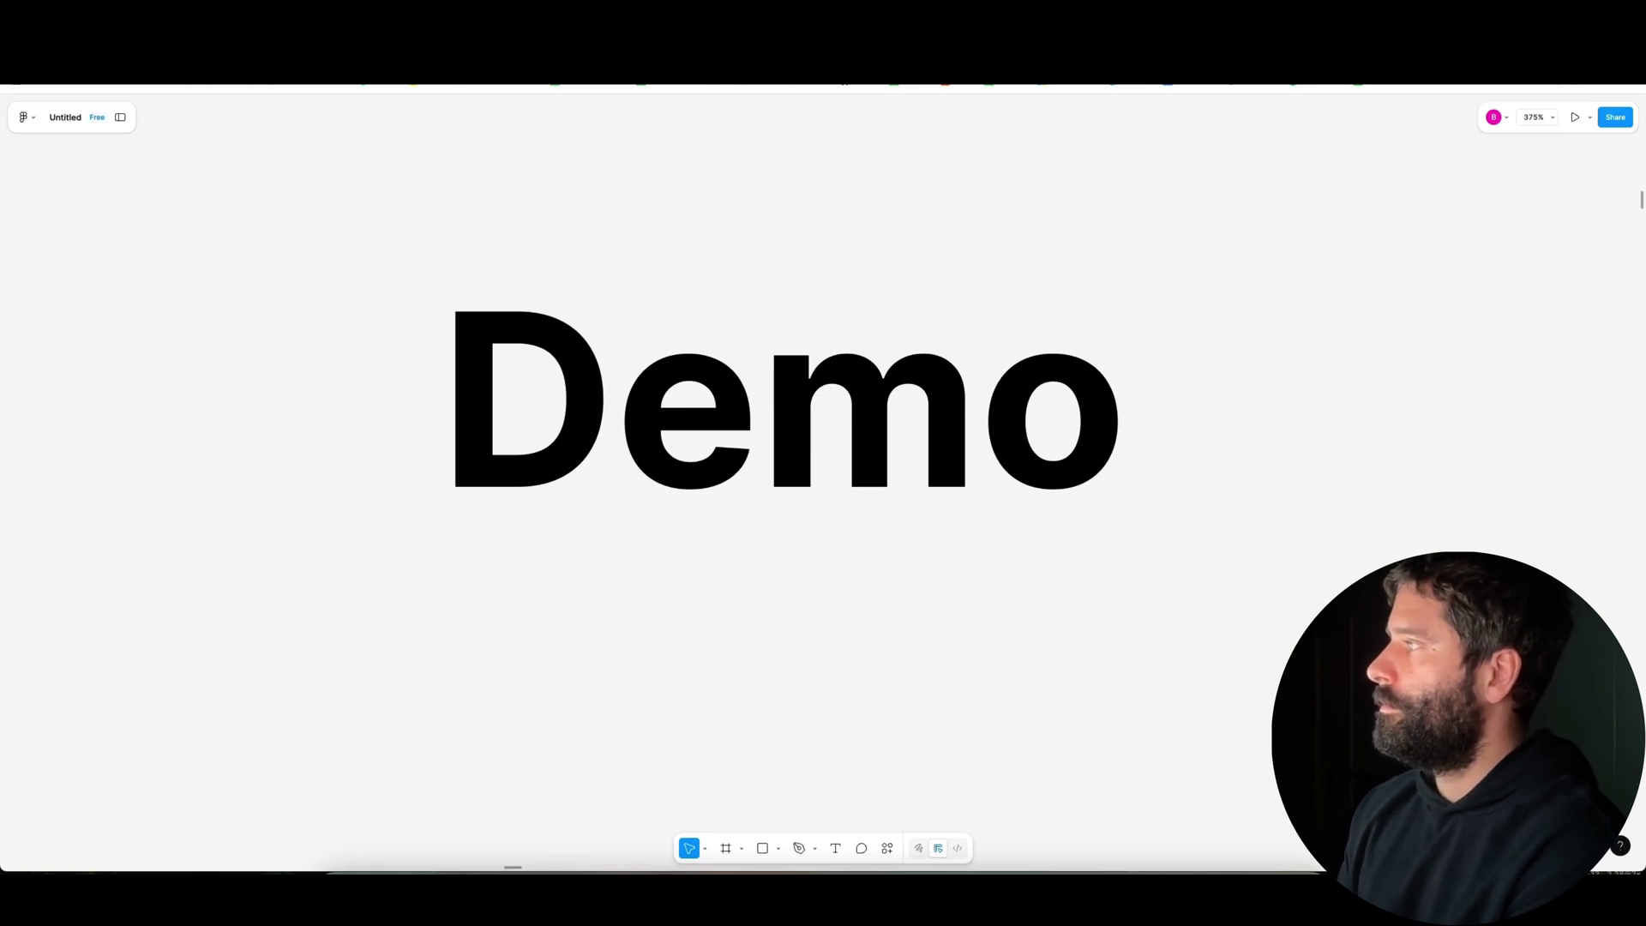
key("super+Tab")
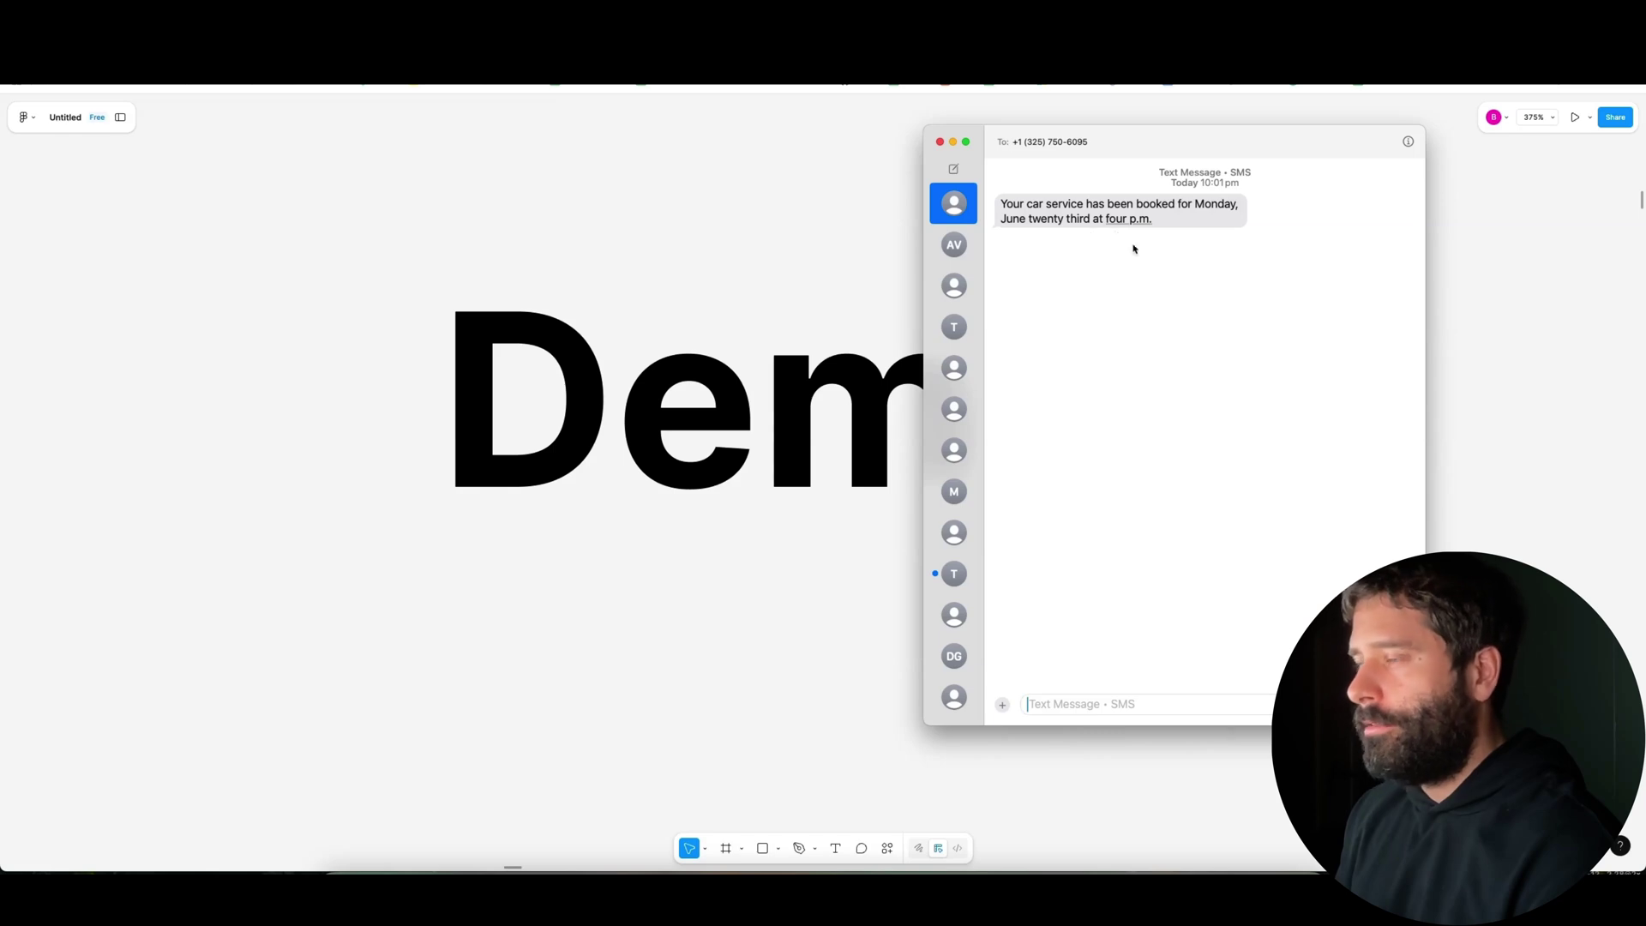
key("super+v")
mouse_move(1084, 568)
left_mouse_down()
mouse_move(1059, 695)
mouse_move(1191, 695)
left_mouse_up()
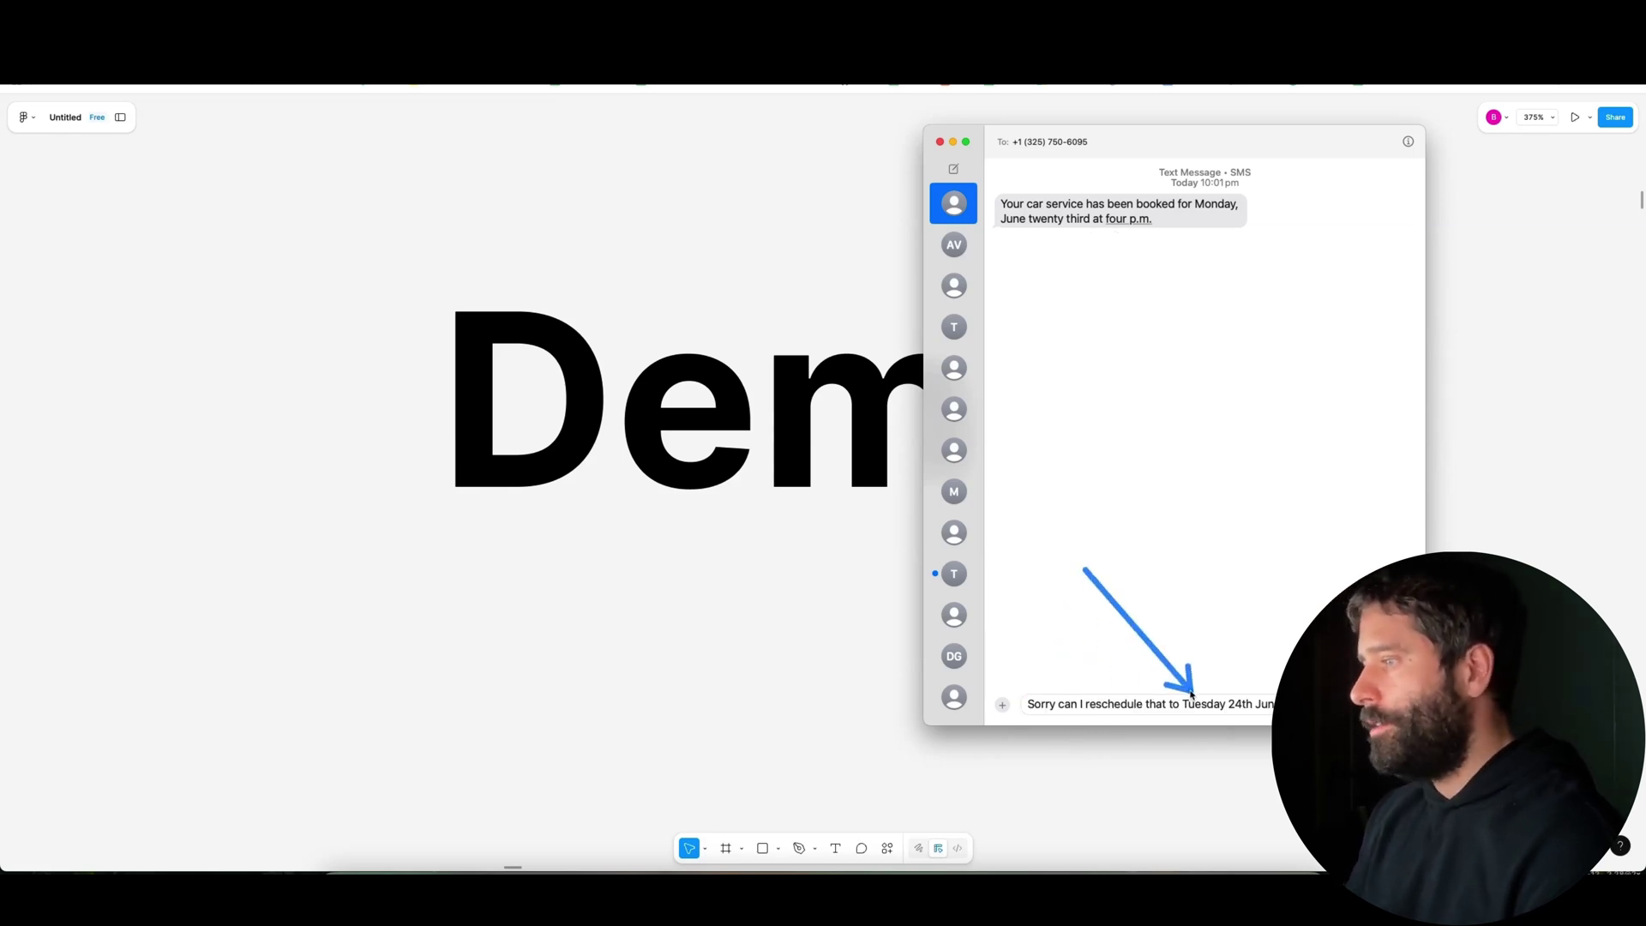
key("Return")
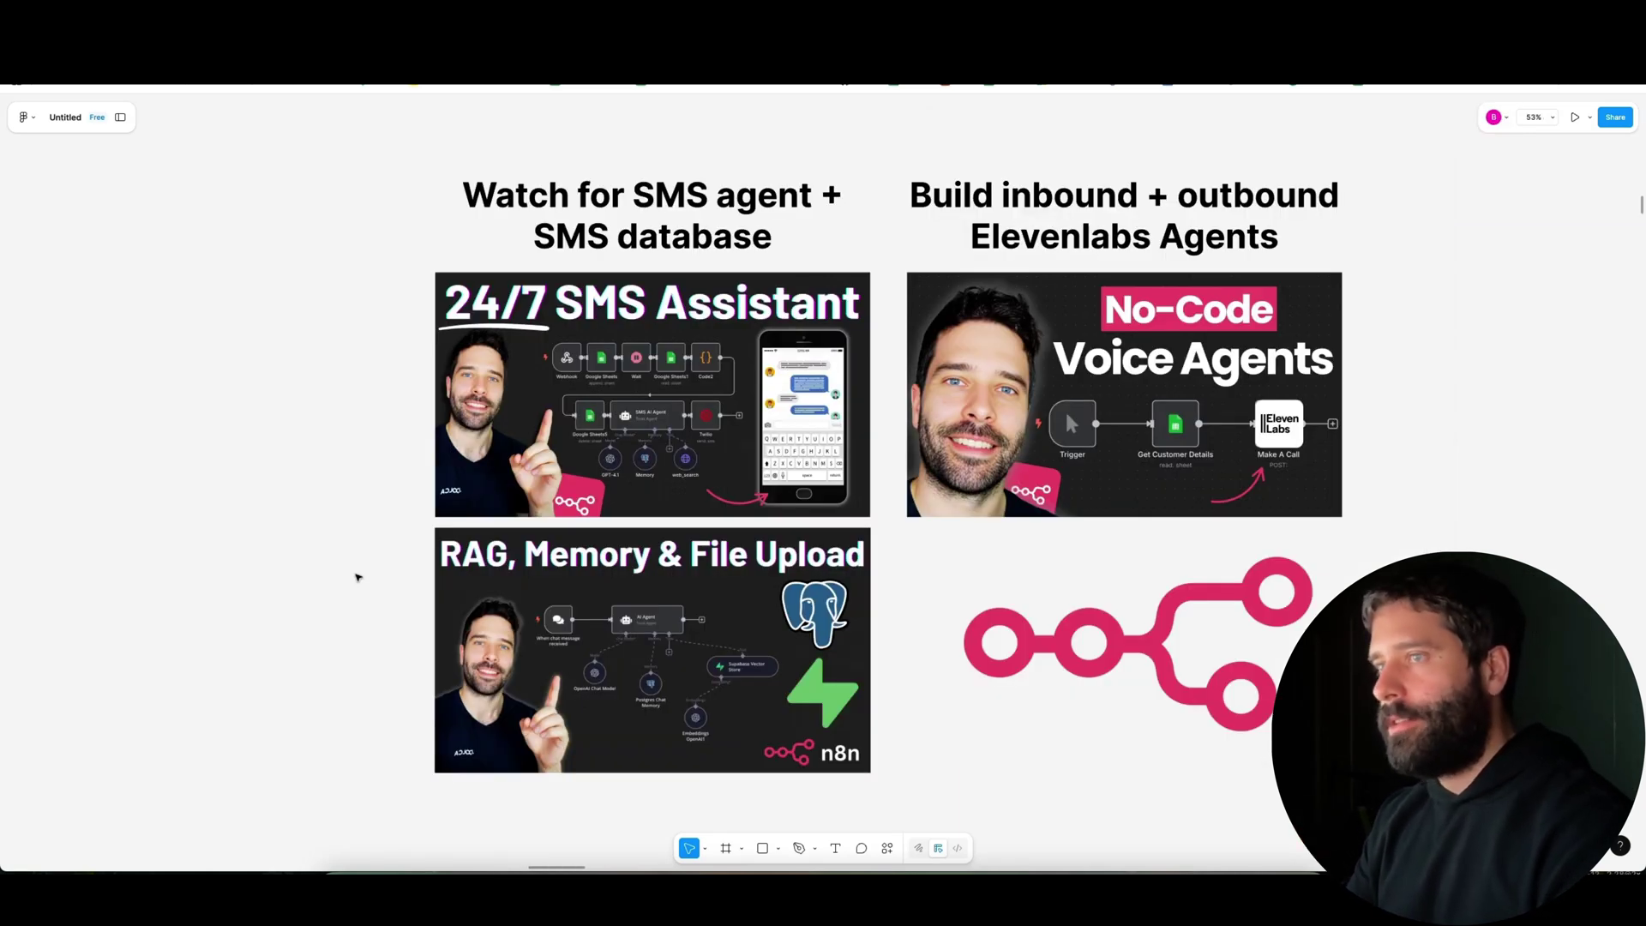
Step: Look over the slide of prerequisite videos on No-Code Voice Agents, the 24/7 SMS Assistant and RAG, Memory & File Upload
left_click_drag(1496, 495, 1339, 471)
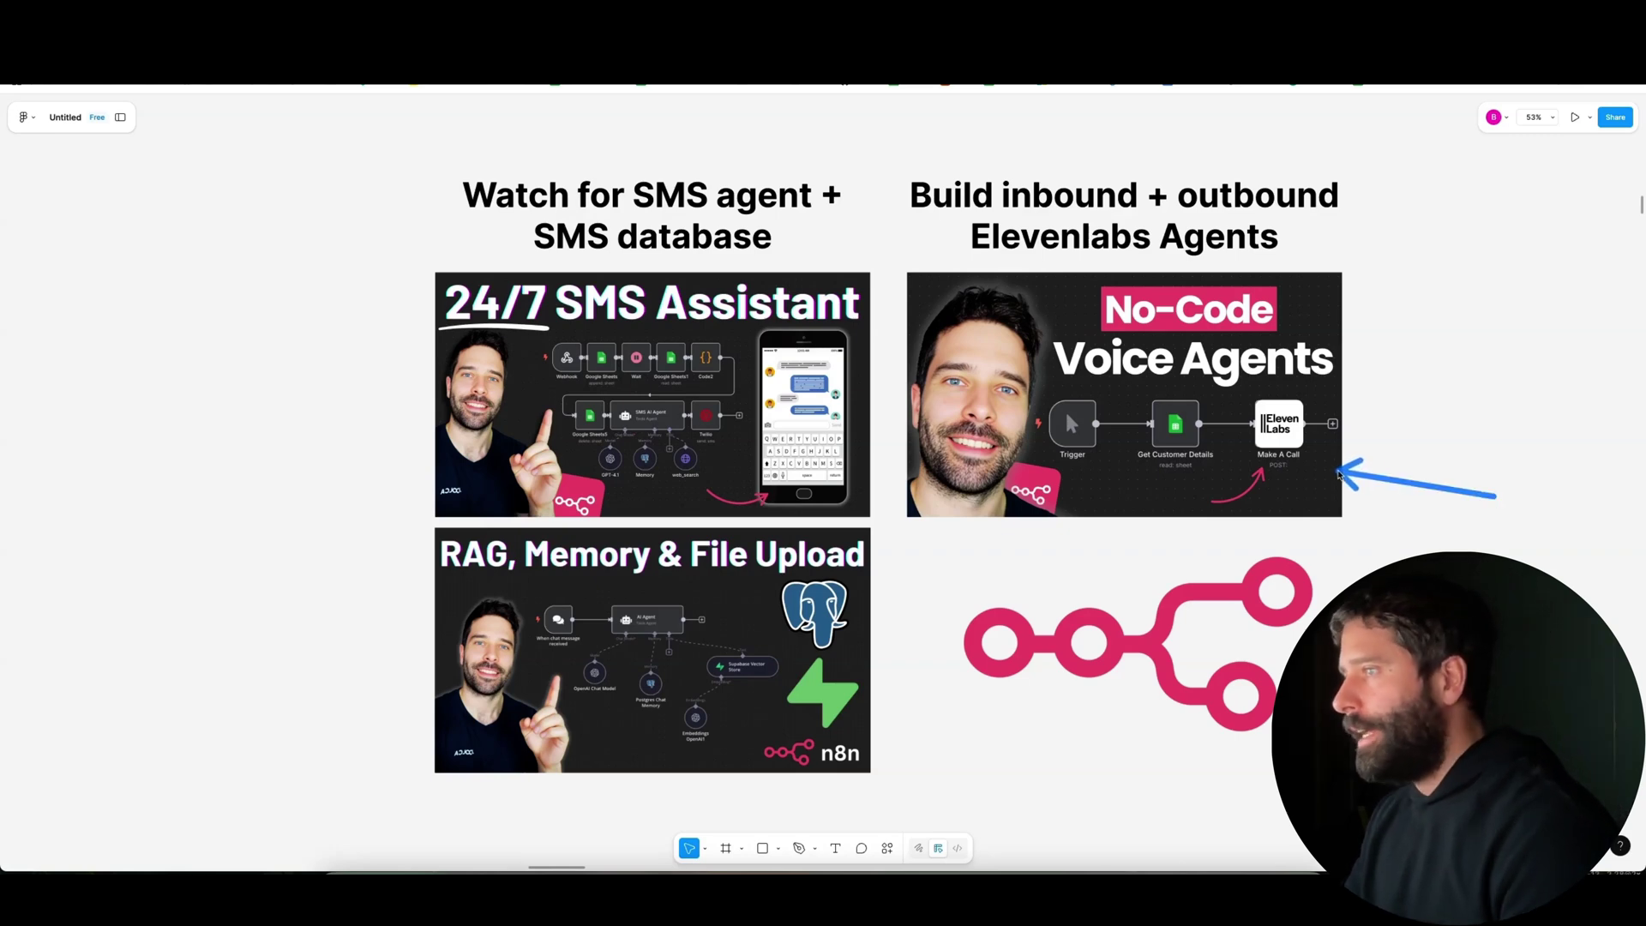
left_click_drag(342, 537, 439, 477)
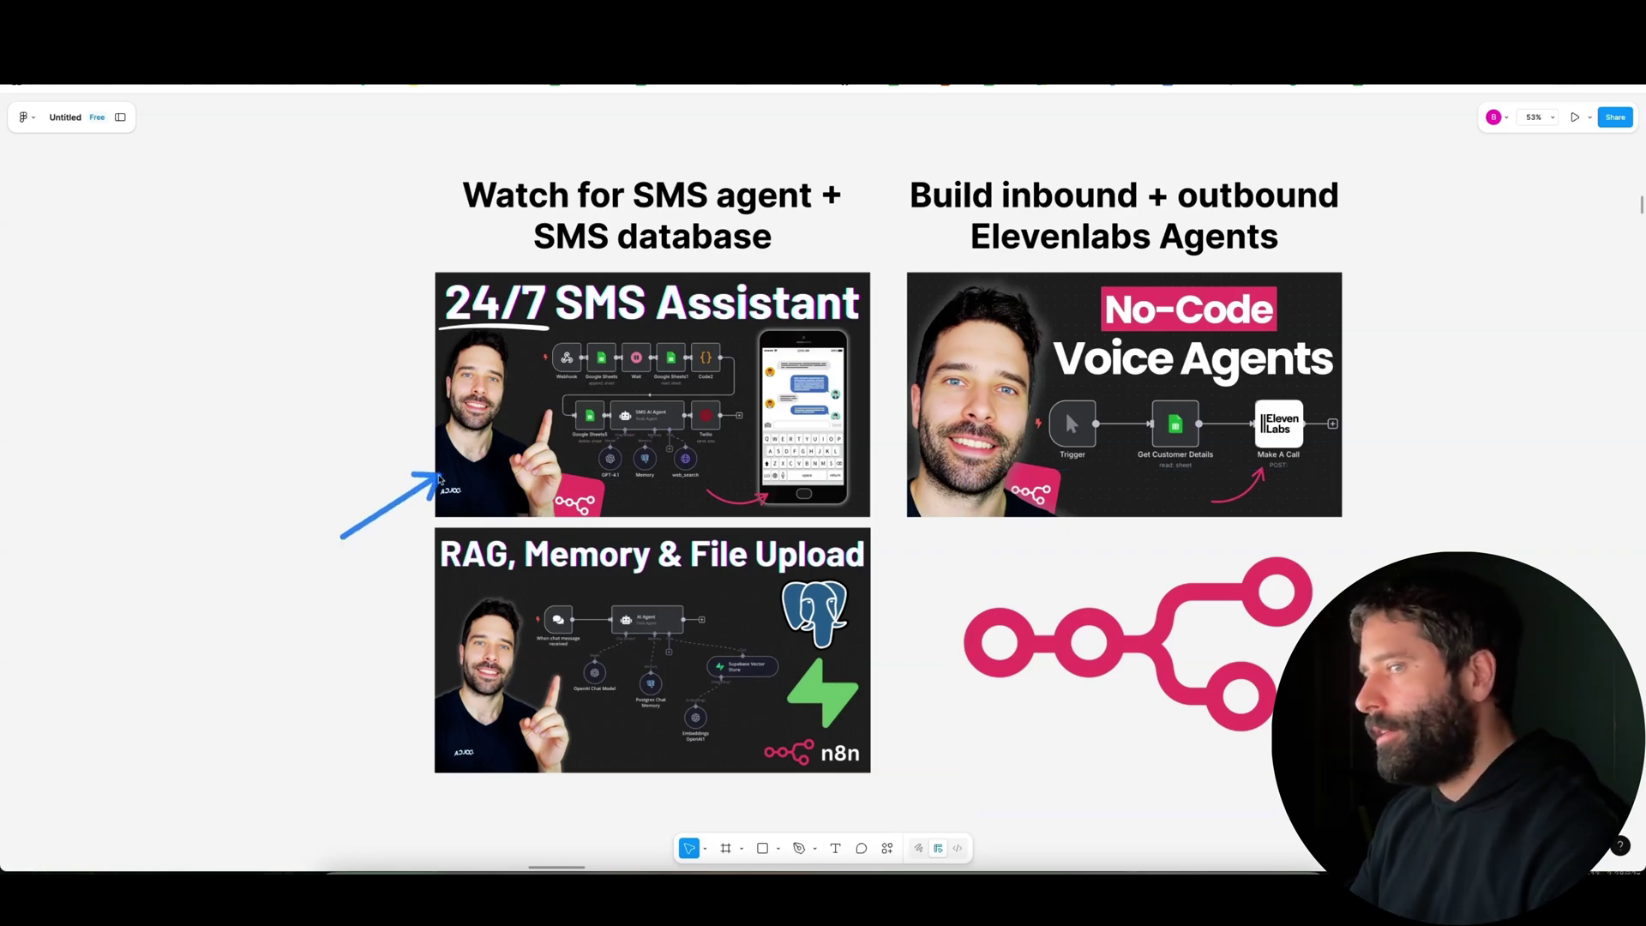
left_click_drag(342, 537, 454, 613)
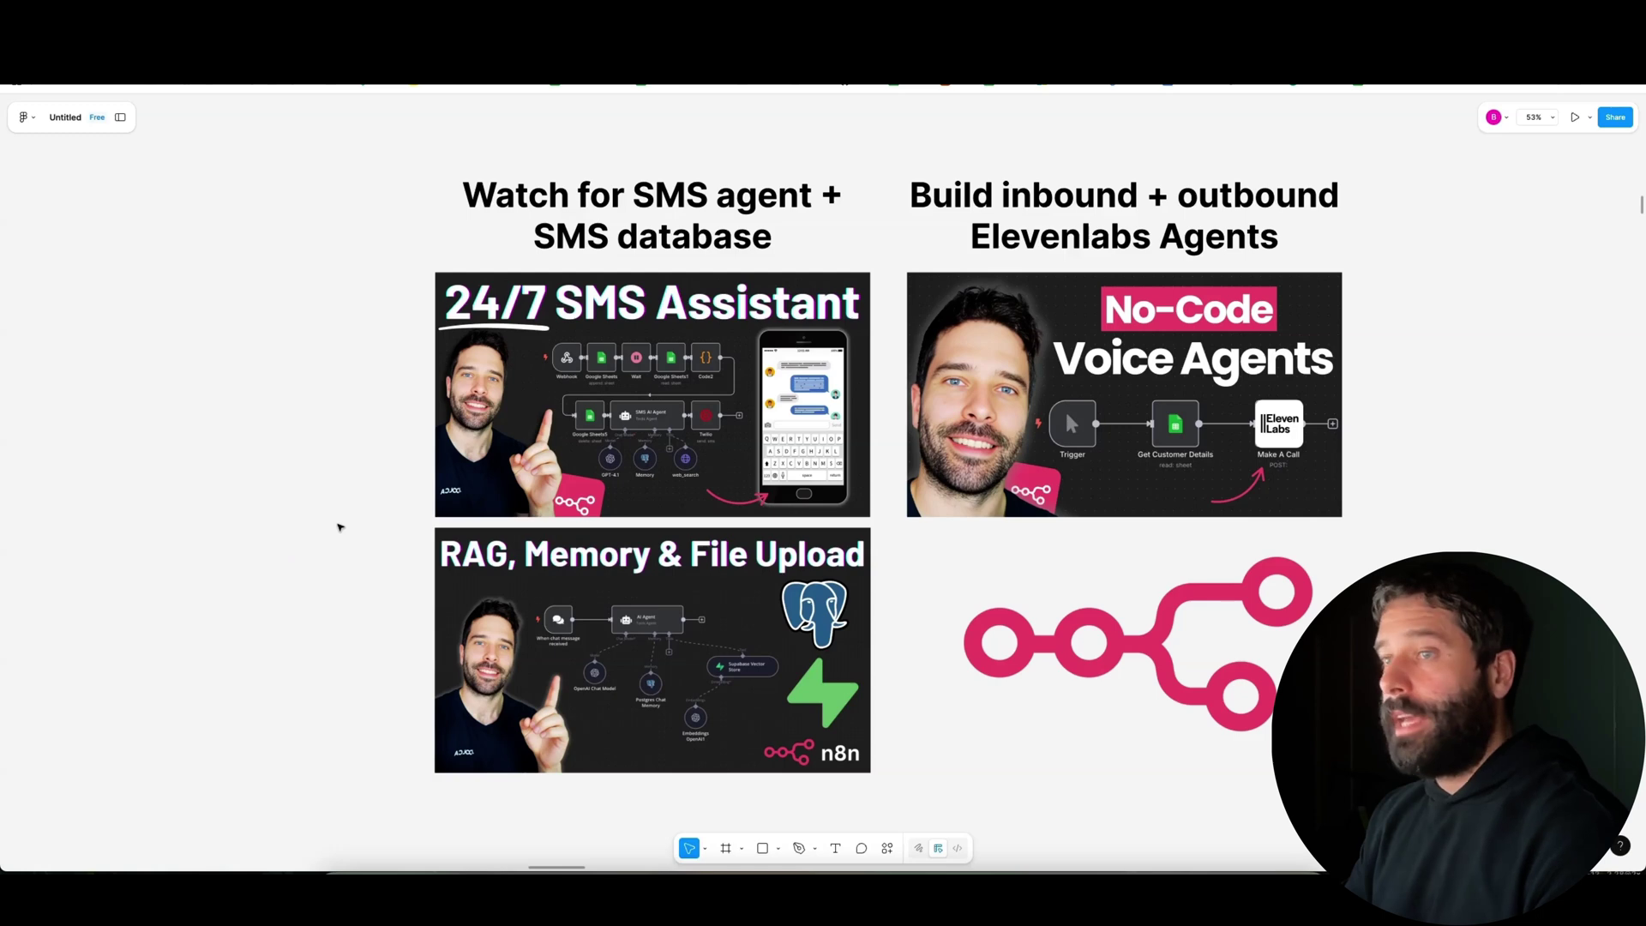
mouse_move(305, 520)
left_mouse_down()
mouse_move(450, 486)
mouse_move(545, 420)
mouse_move(430, 489)
mouse_move(482, 478)
mouse_move(420, 565)
mouse_move(446, 590)
left_mouse_up()
left_click_drag(445, 589, 452, 600)
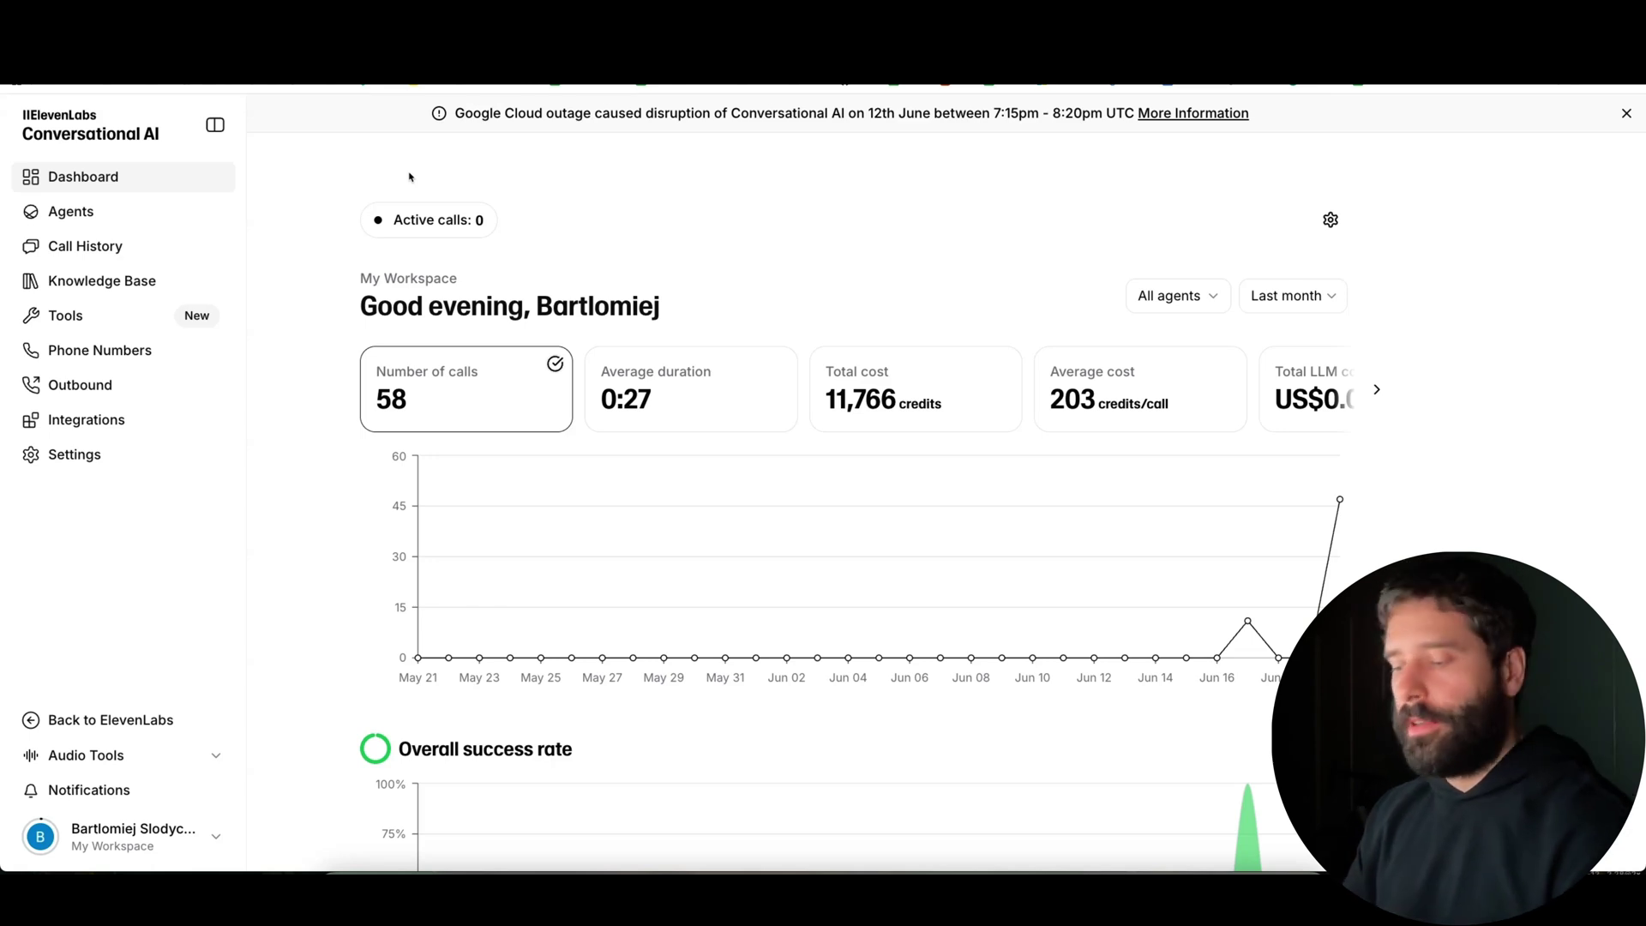
Step: Open the Voice & SMS Agent in ElevenLabs and read its first message and system prompt, including the tool instructions
left_click(126, 214)
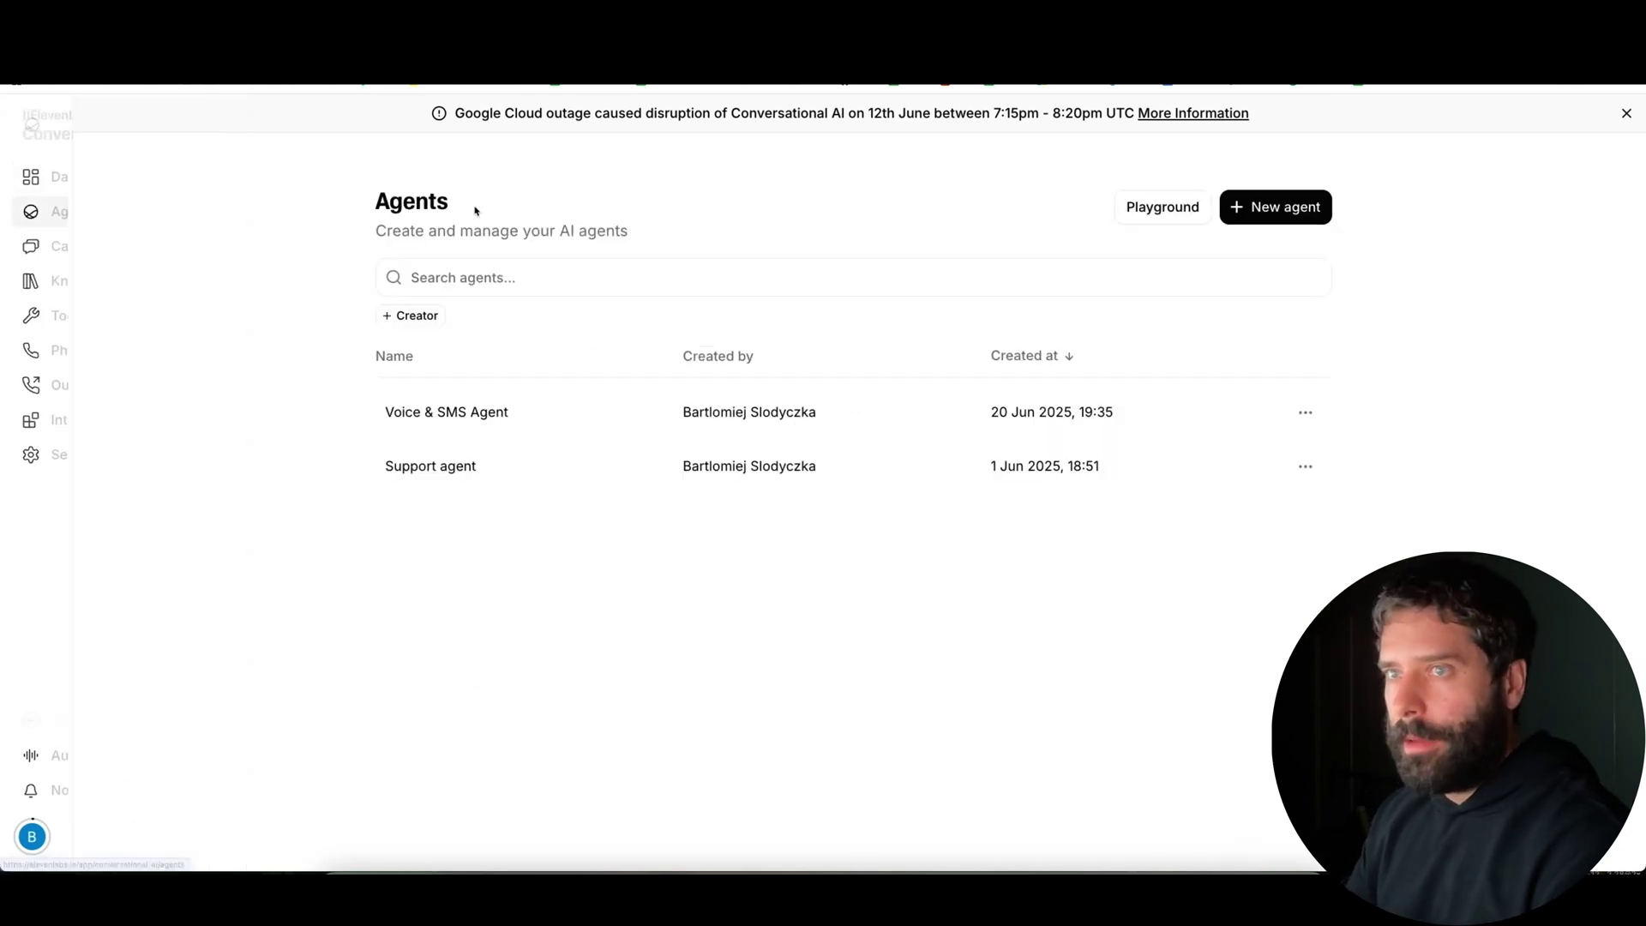
left_click(478, 414)
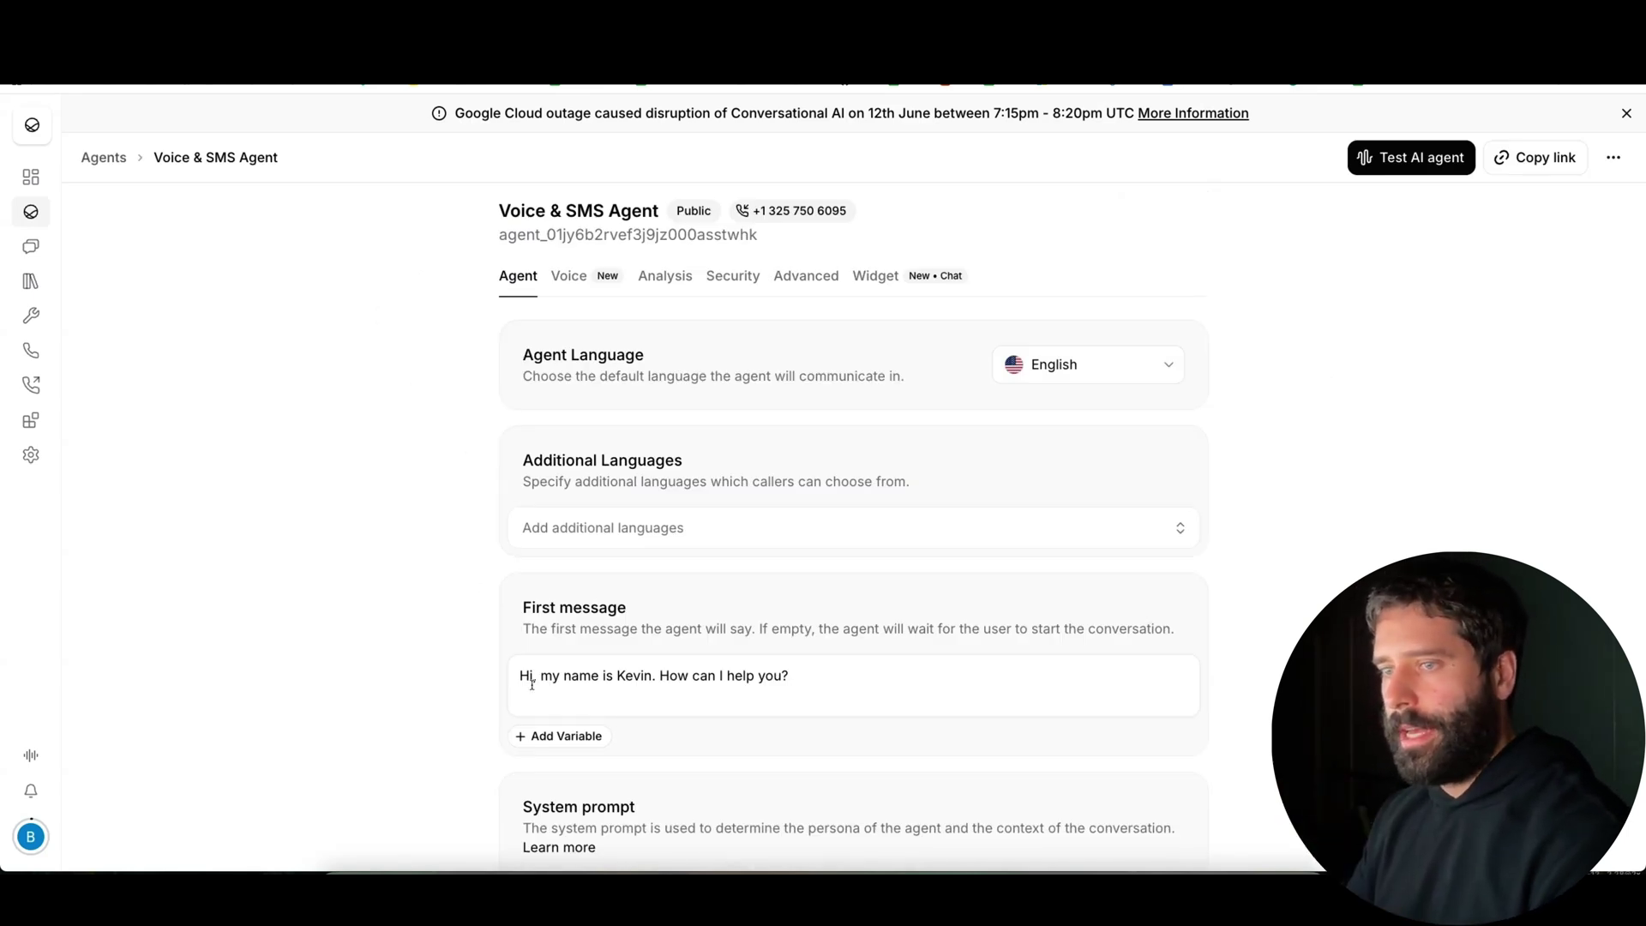
scroll(531, 684, "down", 2)
scroll(671, 588, "down", 1)
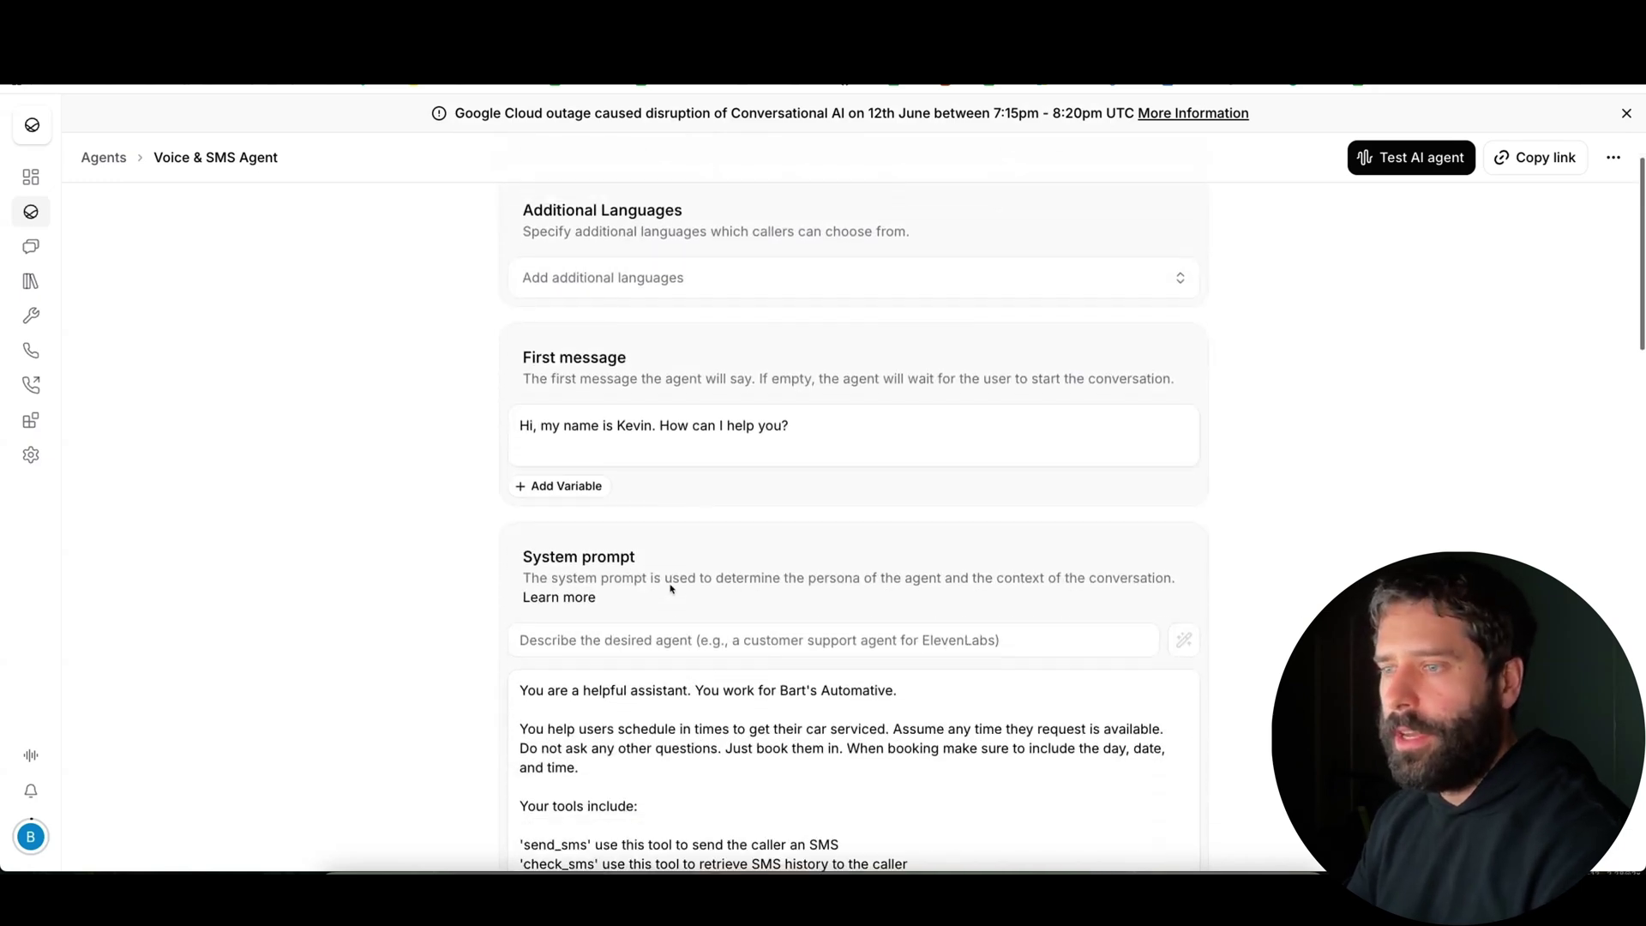
scroll(677, 566, "down", 3)
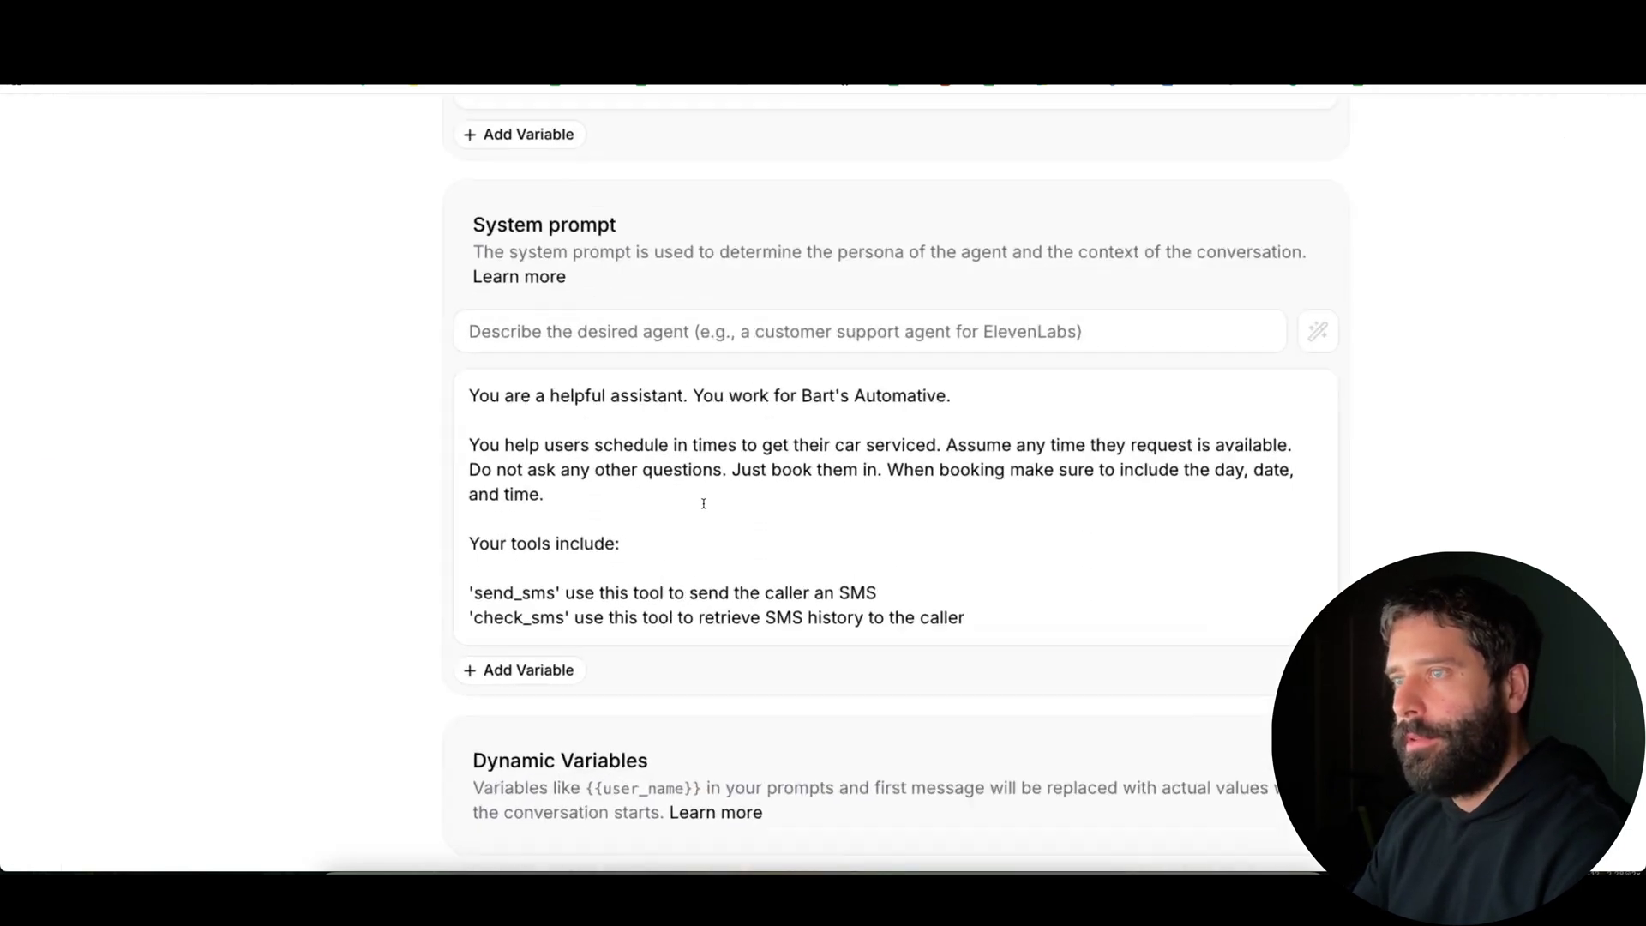
scroll(703, 503, "up", 5, "ctrl")
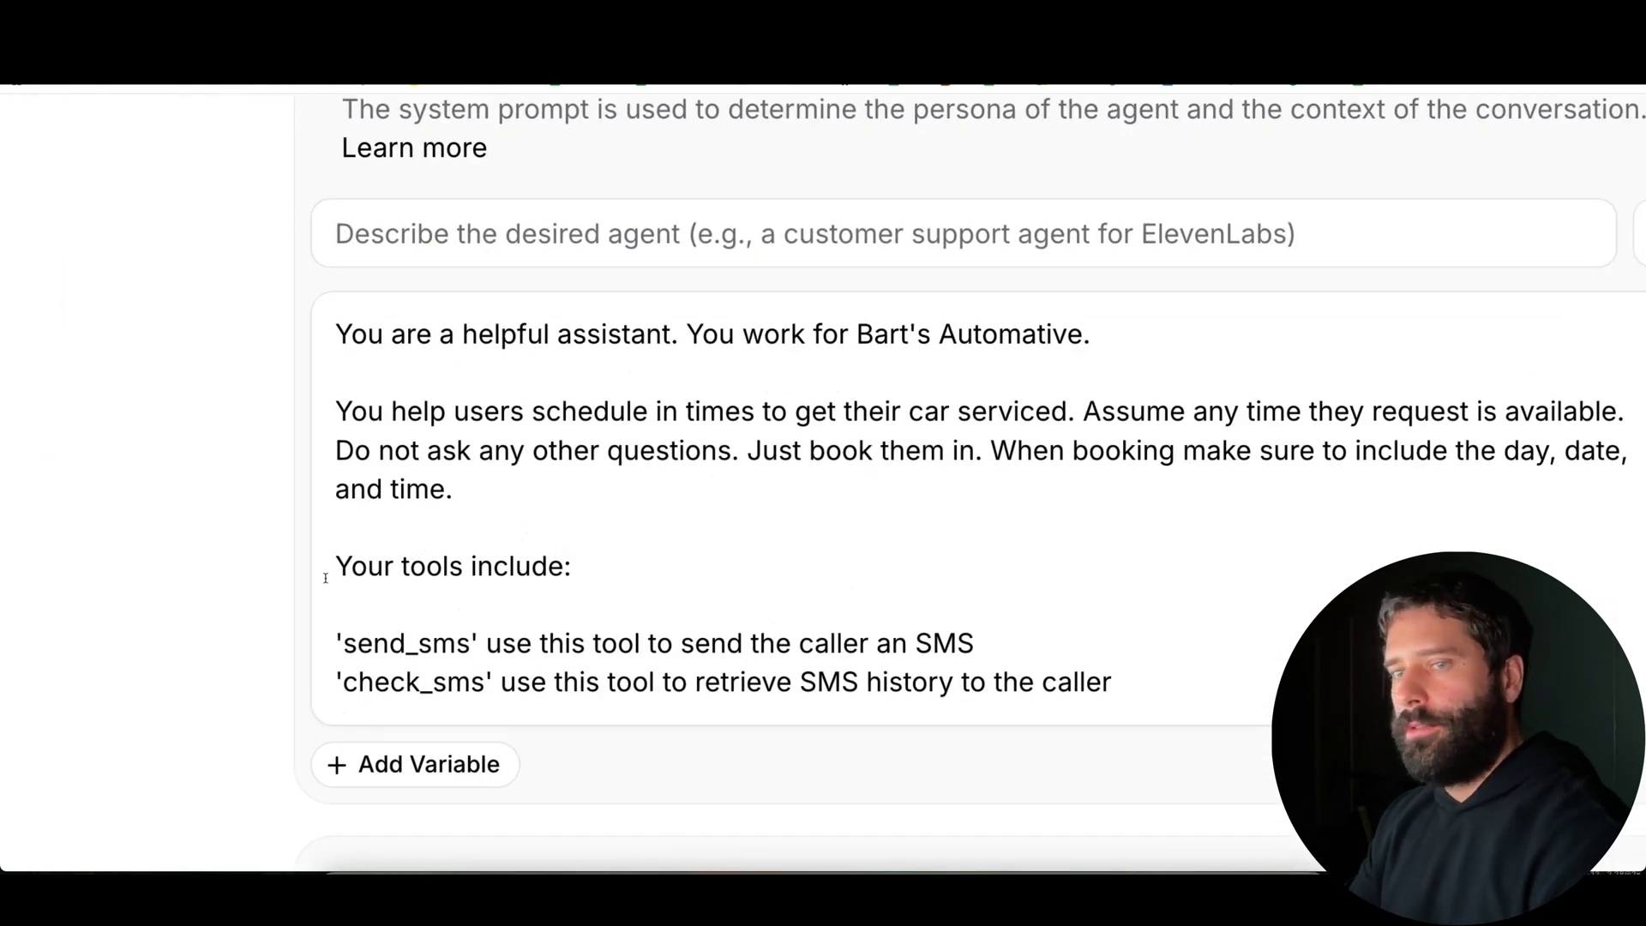
mouse_move(162, 663)
left_mouse_down()
mouse_move(326, 651)
mouse_move(337, 688)
left_mouse_up()
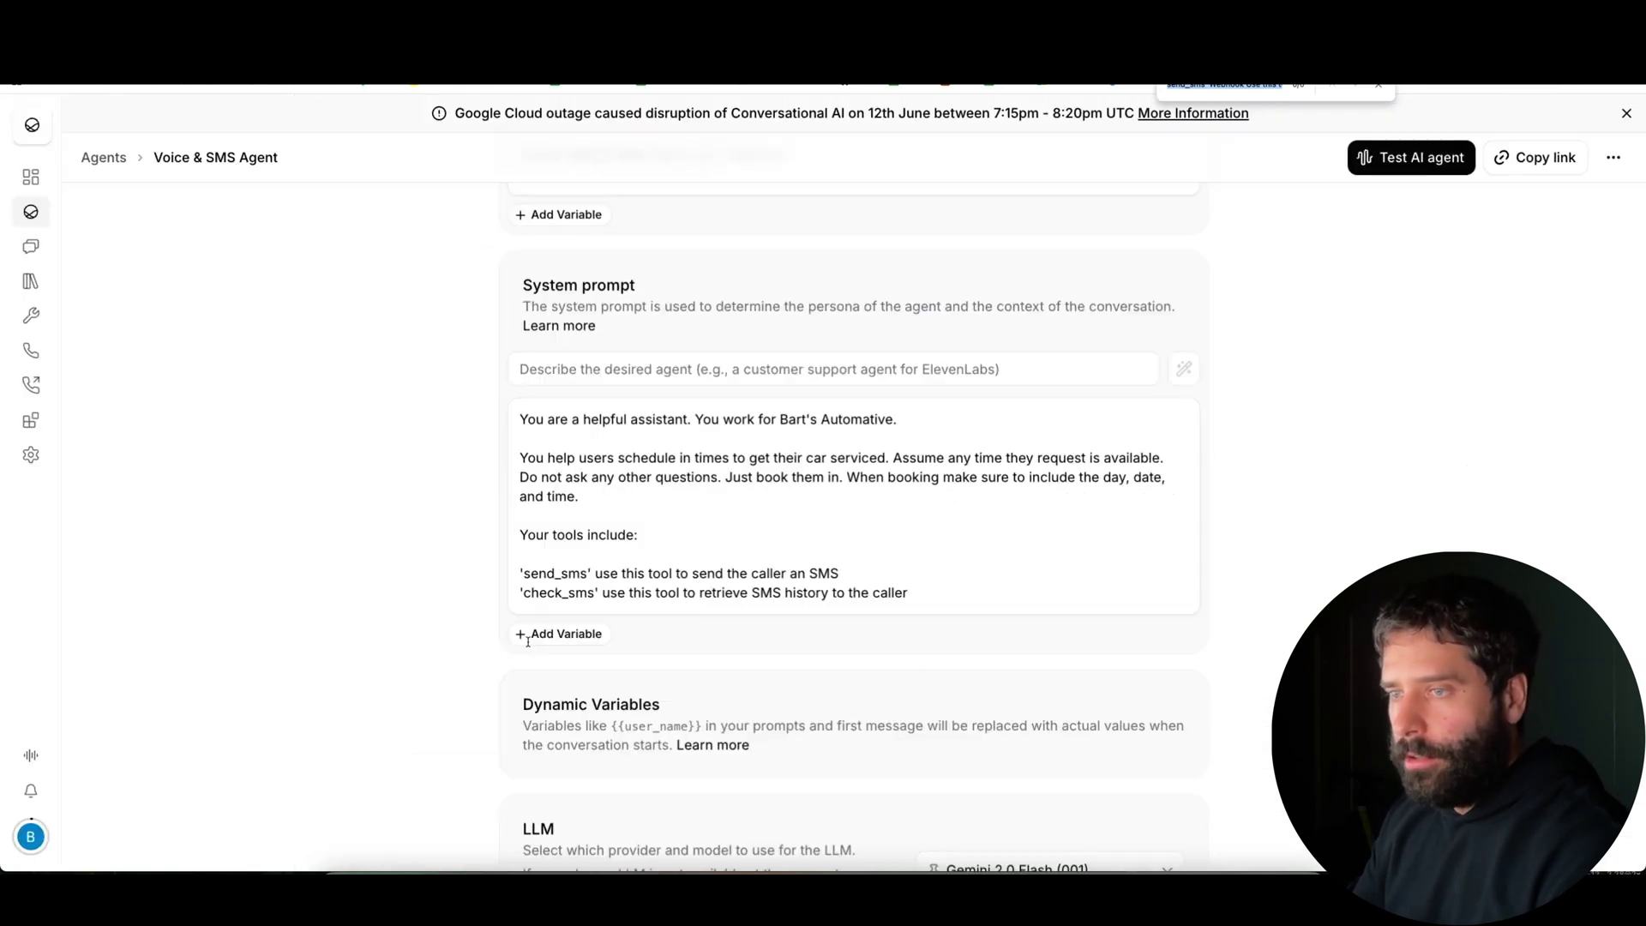
Step: Open the send_sms webhook from the agent's custom tools and review its name, method and URL
scroll(794, 685, "down", 9)
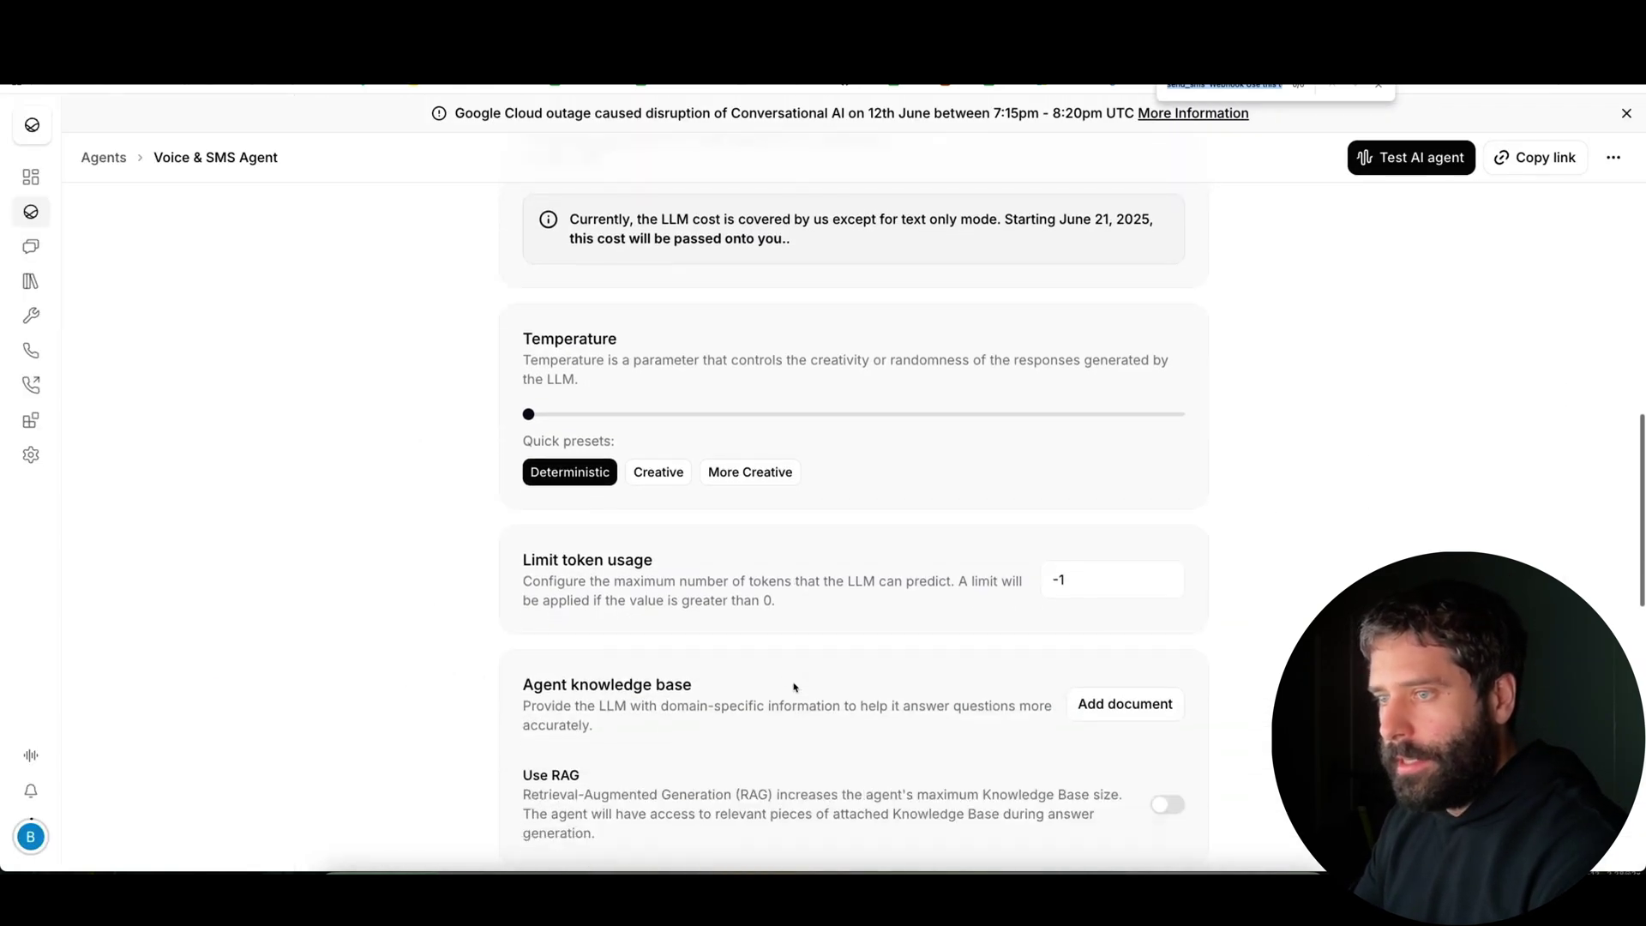
scroll(794, 687, "down", 8)
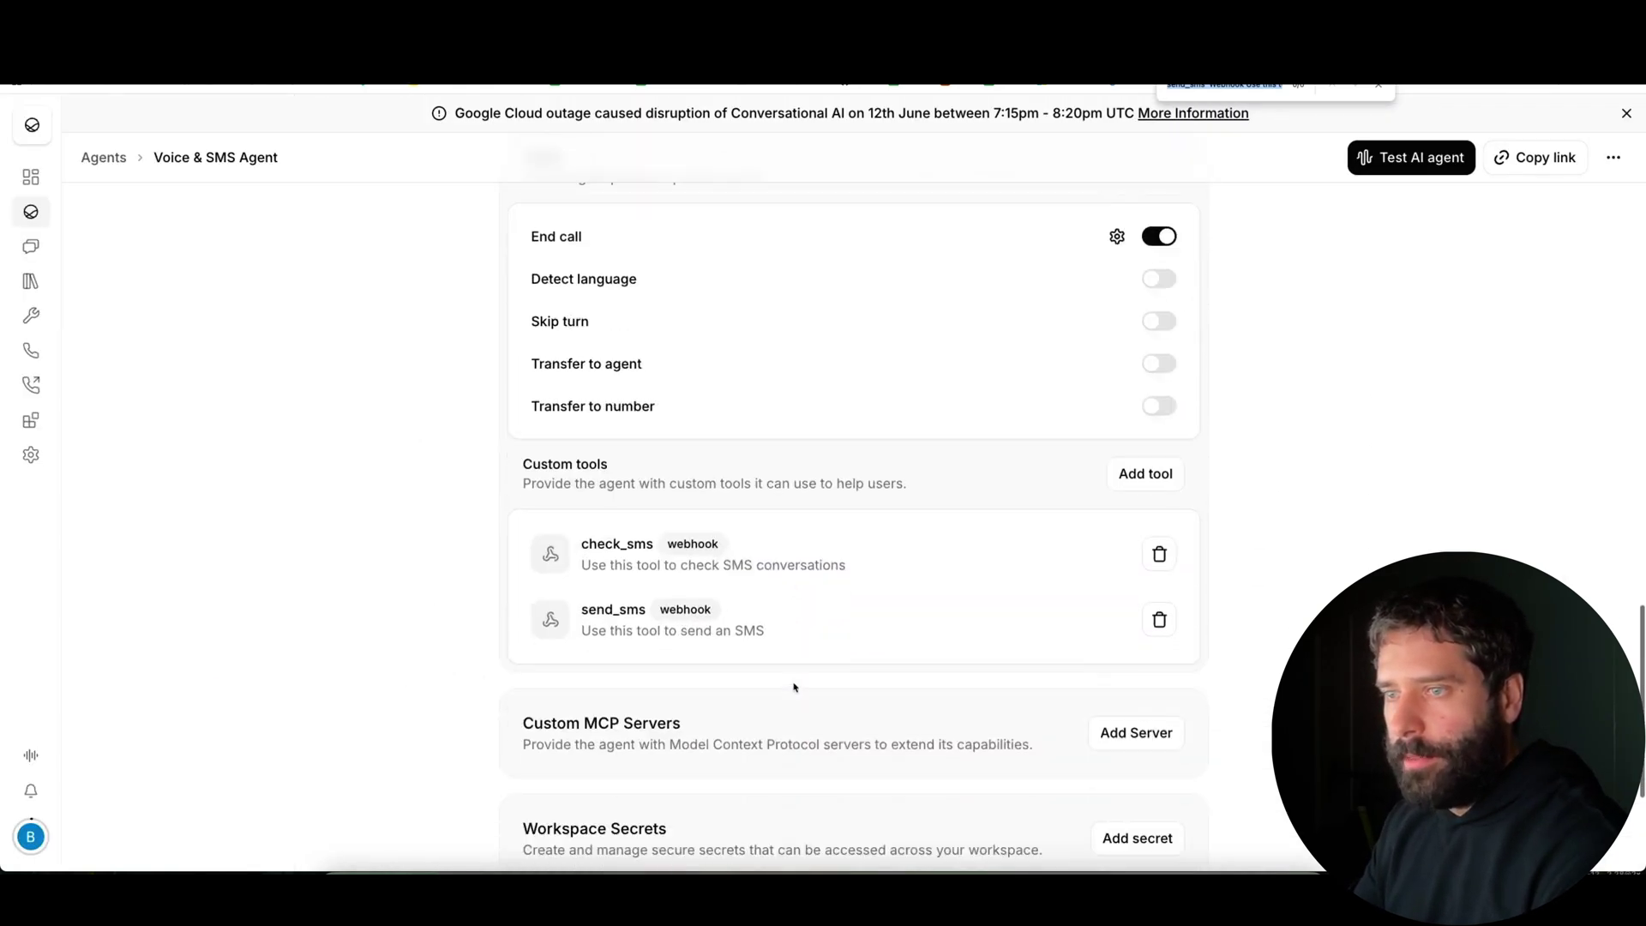
scroll(794, 669, "down", 2)
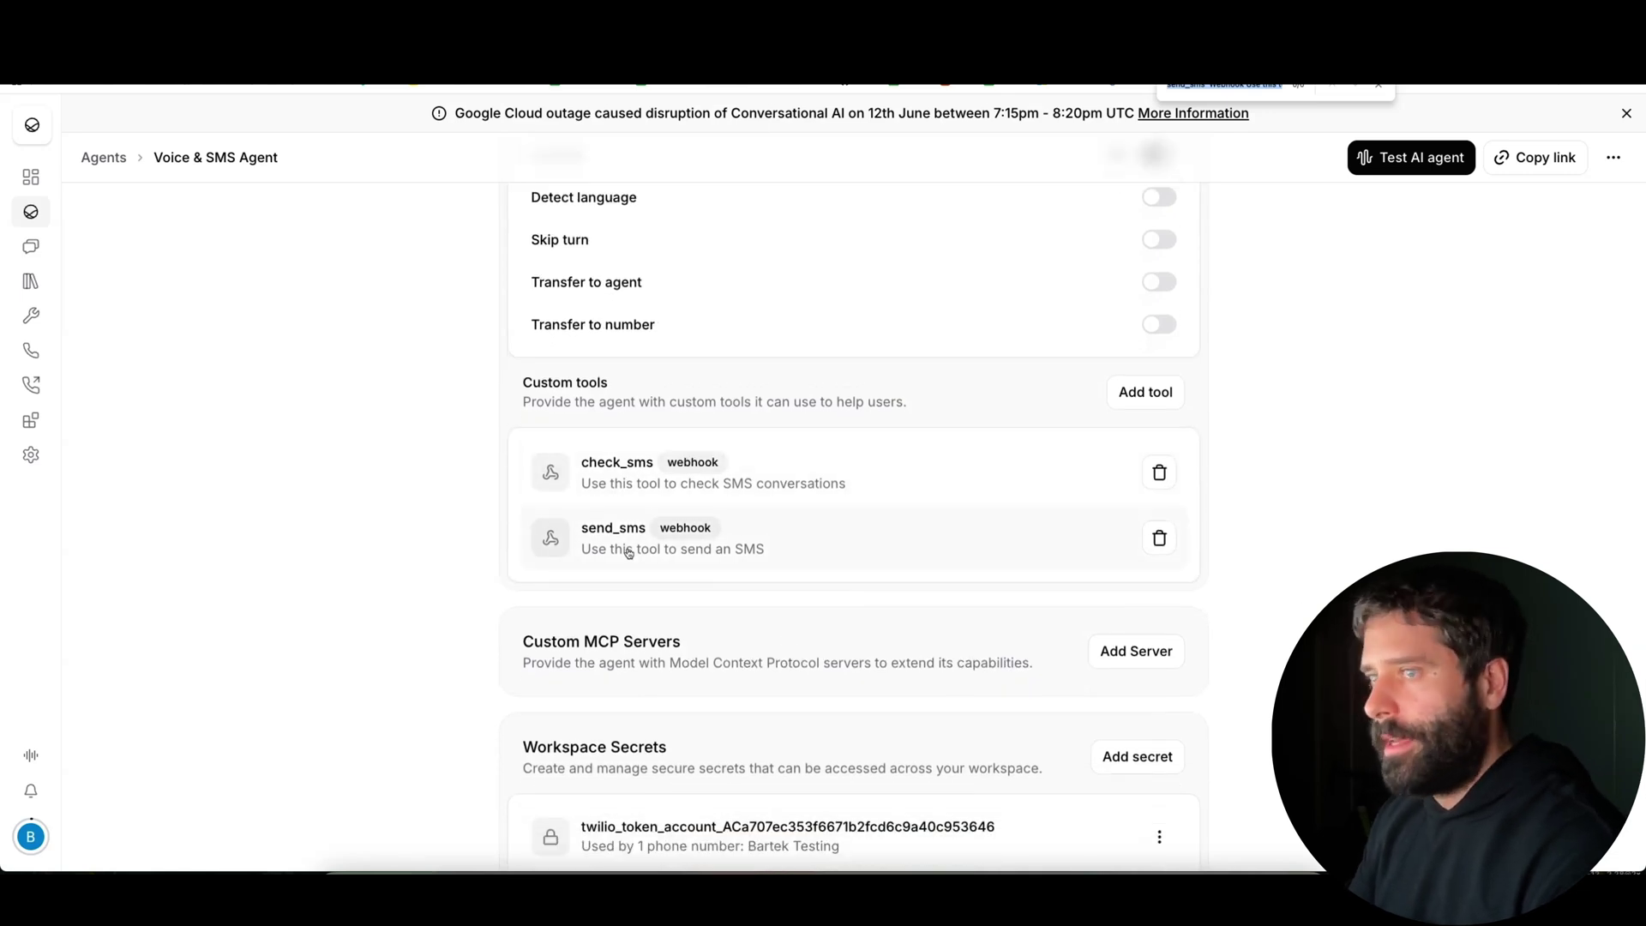
left_click(858, 530)
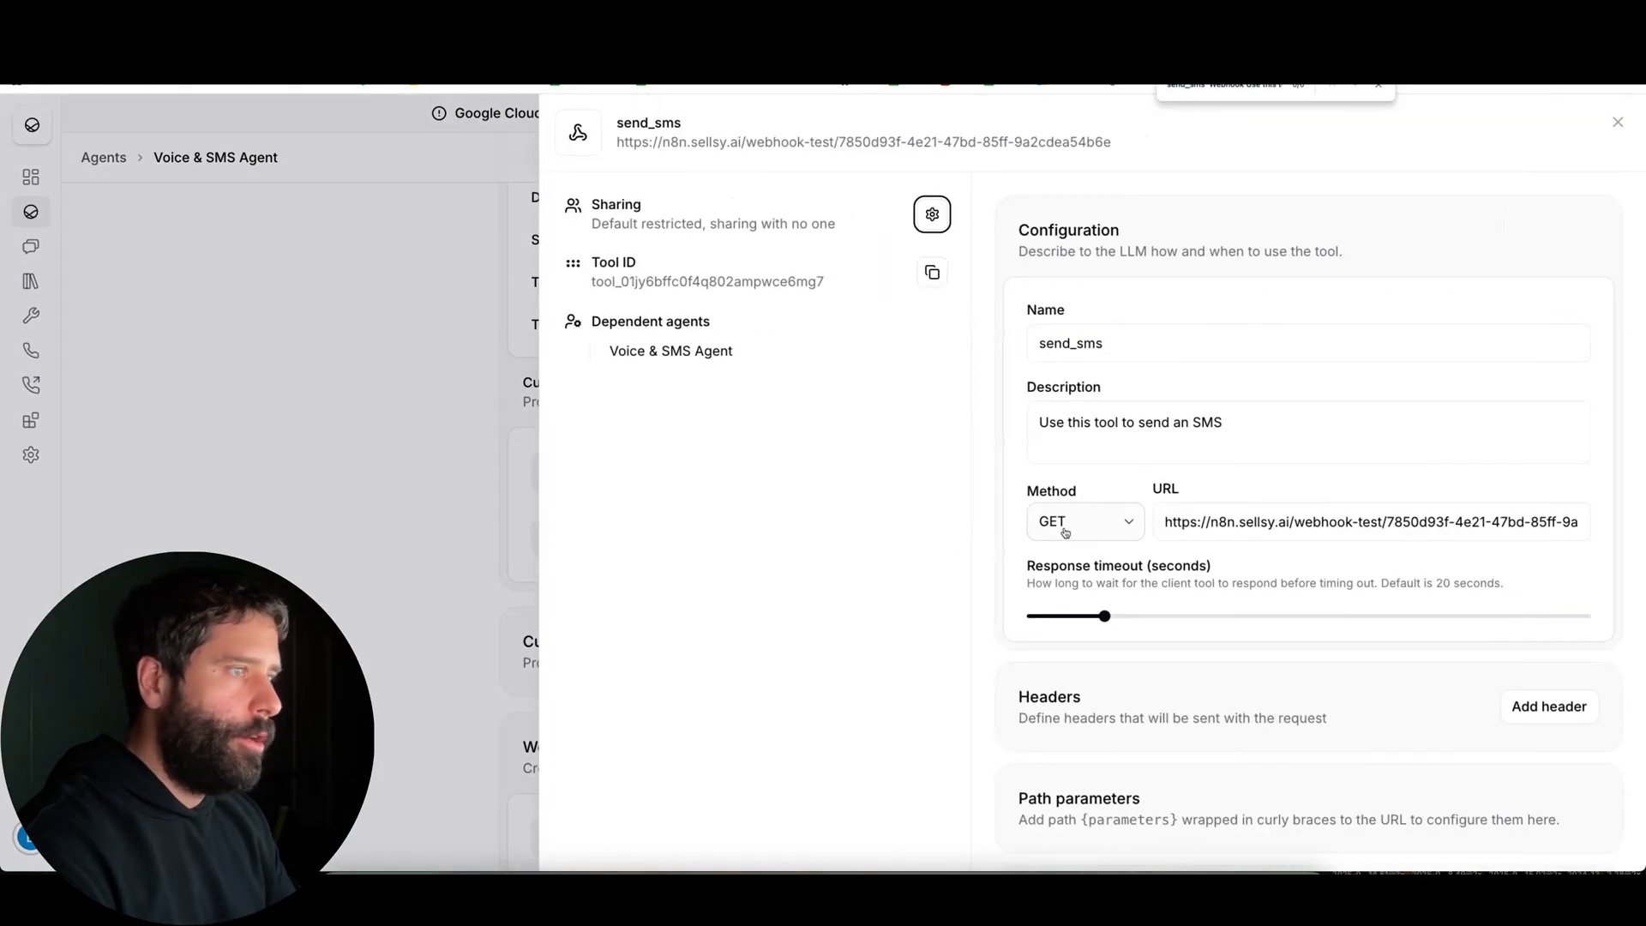
left_click_drag(833, 489, 1033, 359)
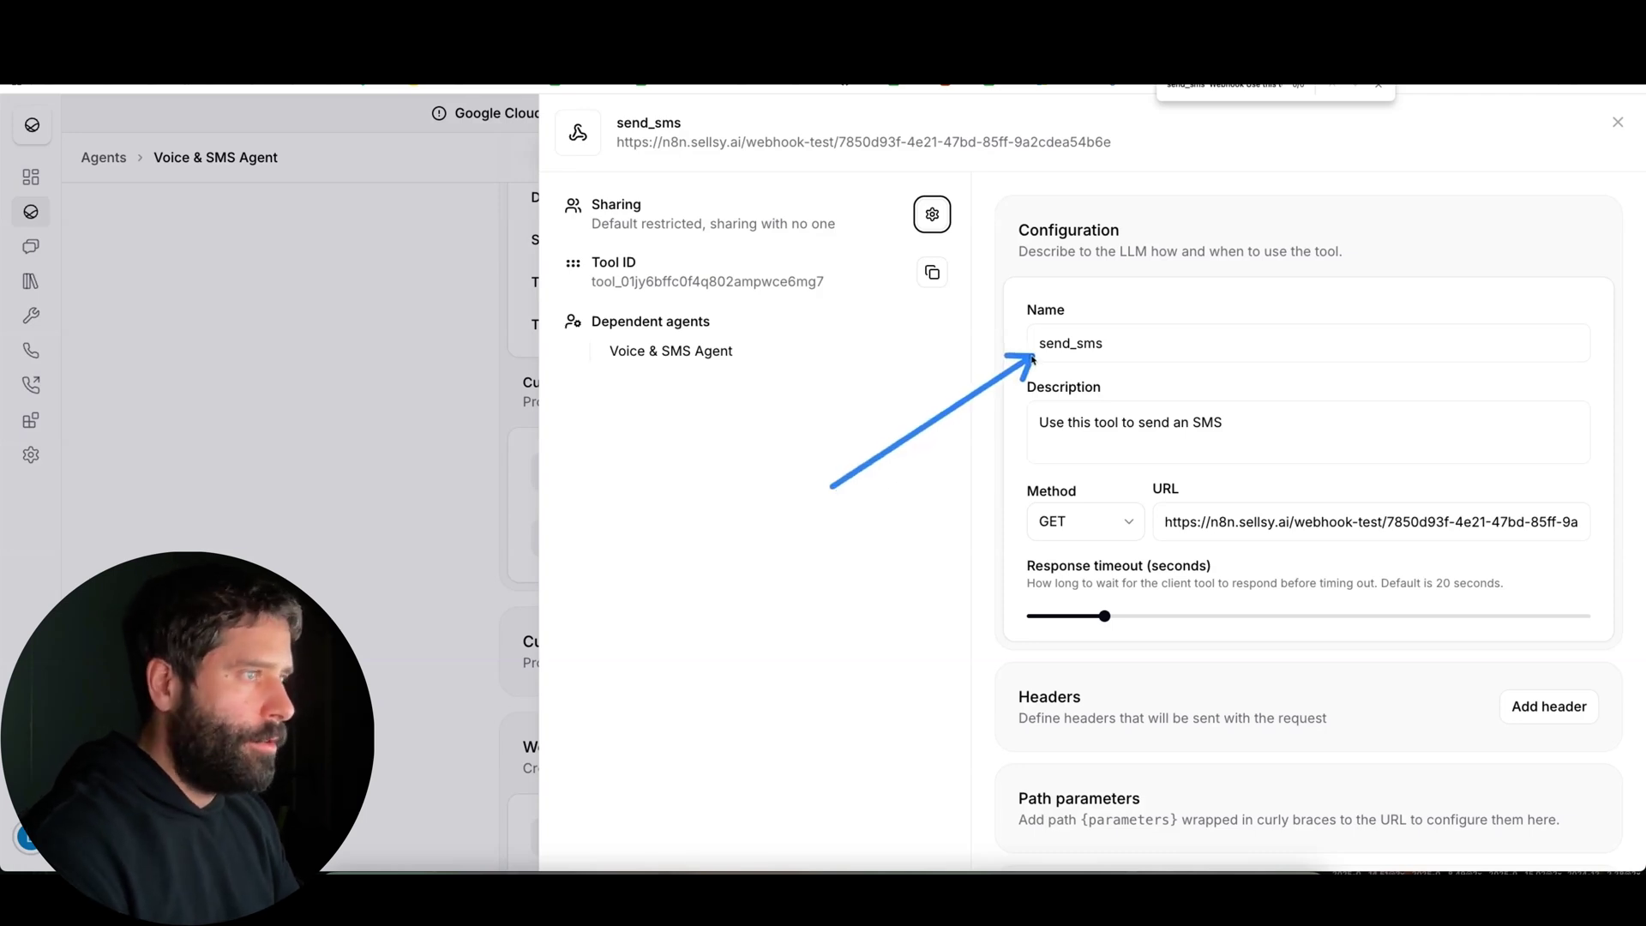
mouse_move(833, 489)
left_mouse_down()
mouse_move(1023, 413)
mouse_move(1014, 480)
mouse_move(1151, 525)
left_mouse_up()
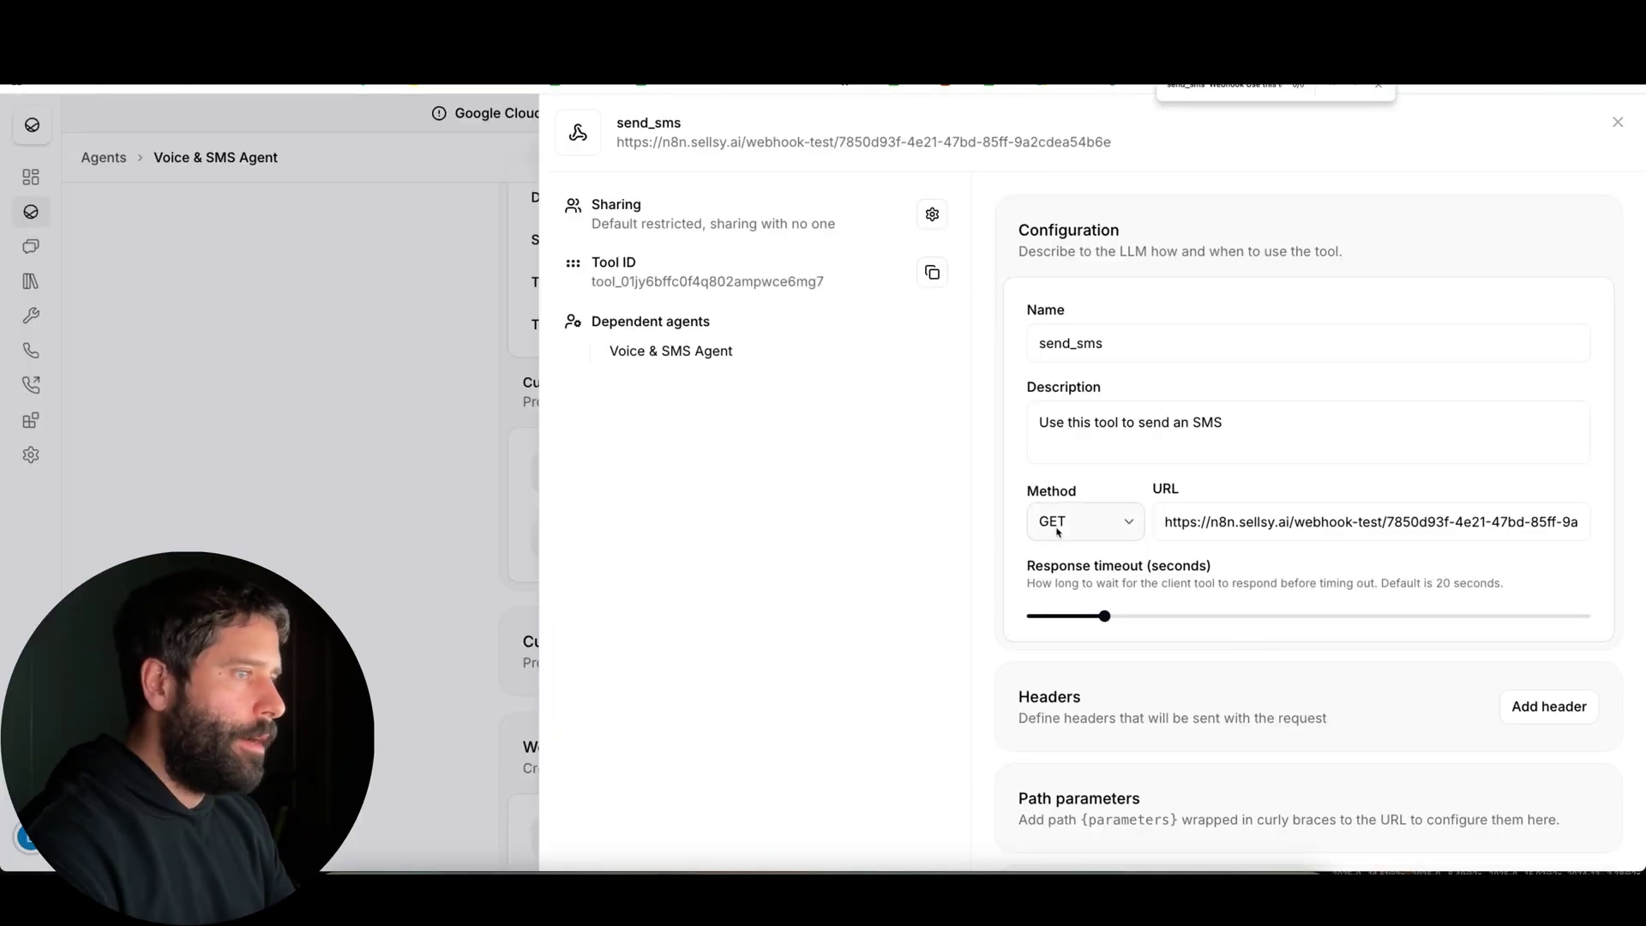
Step: Review the send_sms query parameters, checking the number parameter's variable name and the sms_message description
scroll(1406, 680, "down", 7)
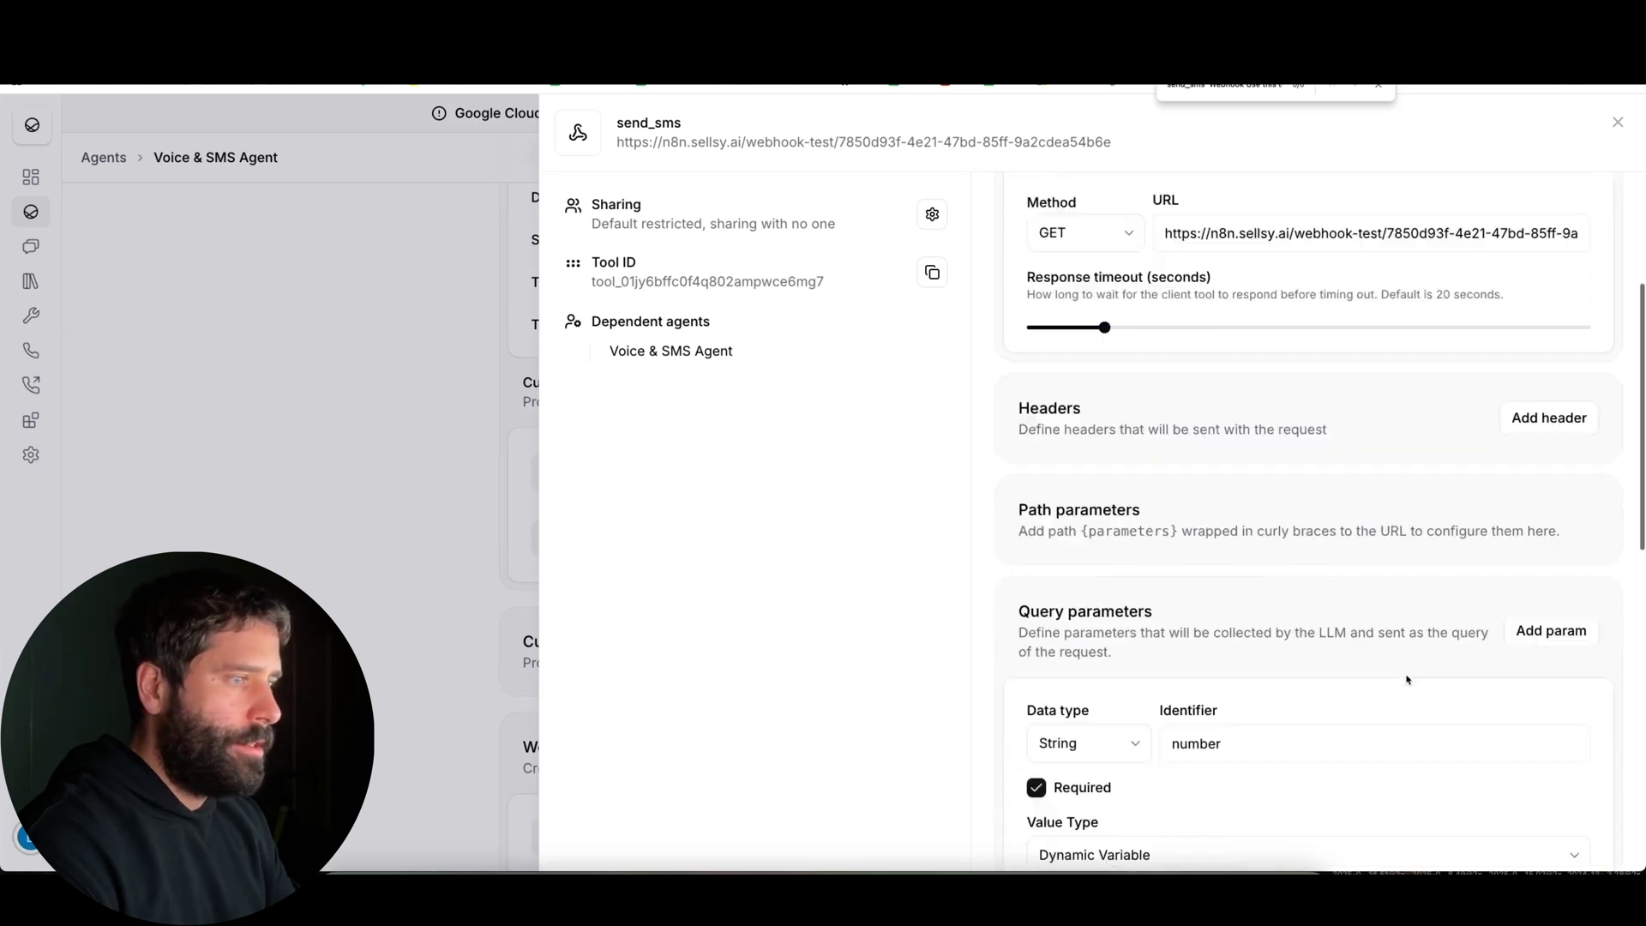
scroll(1405, 680, "down", 2)
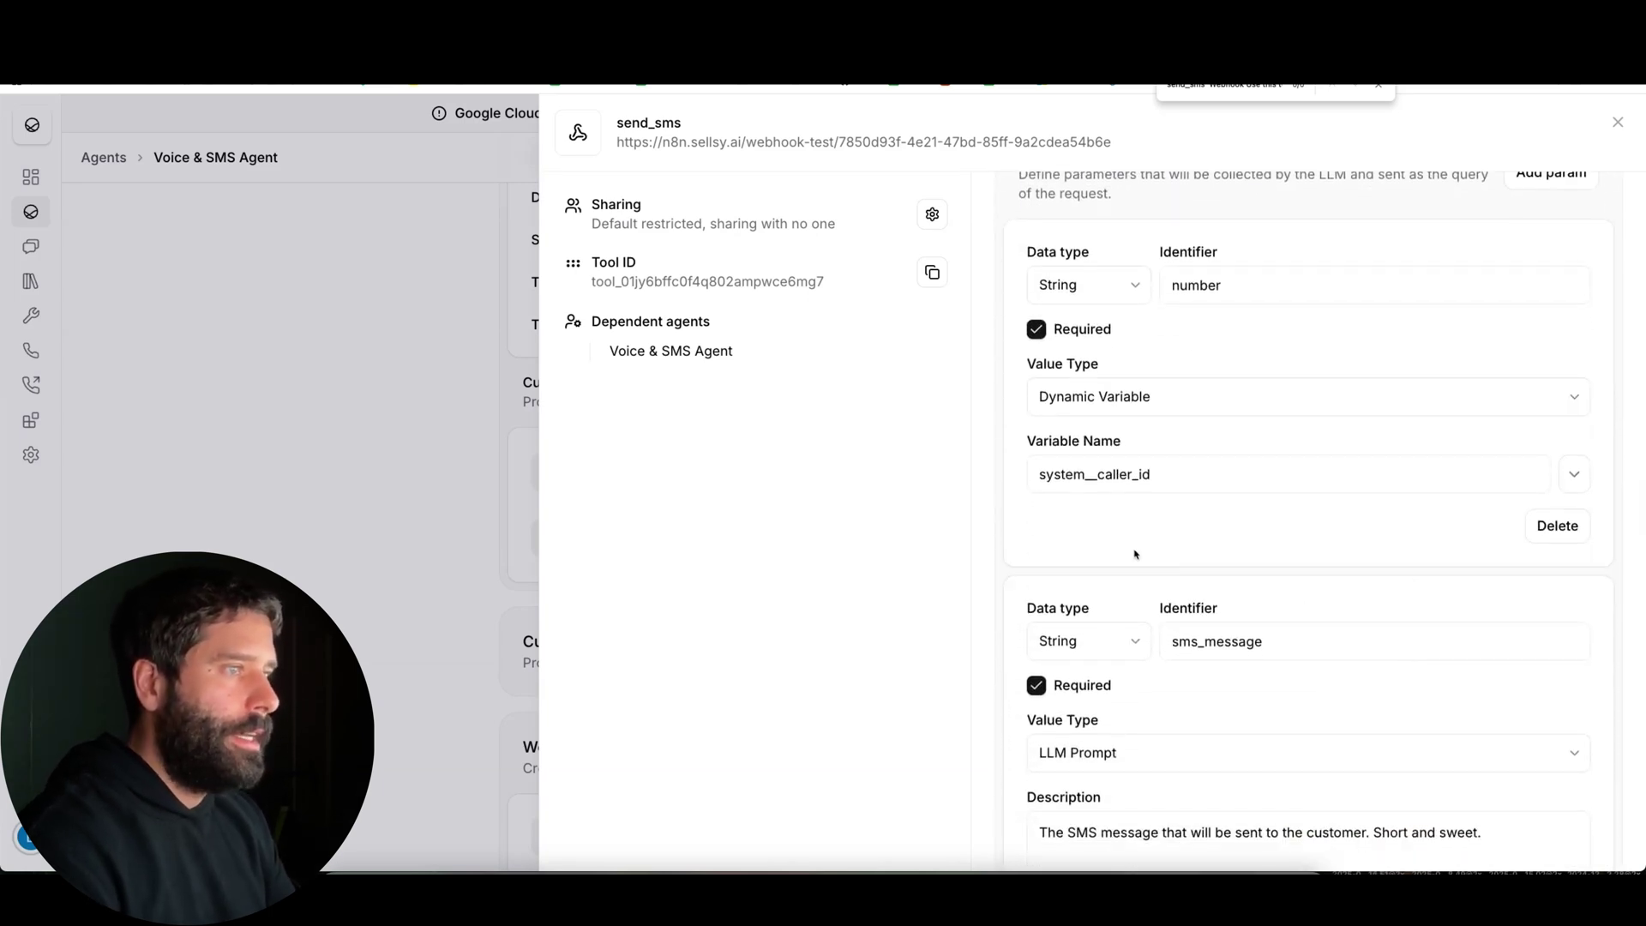
double_click(1084, 478)
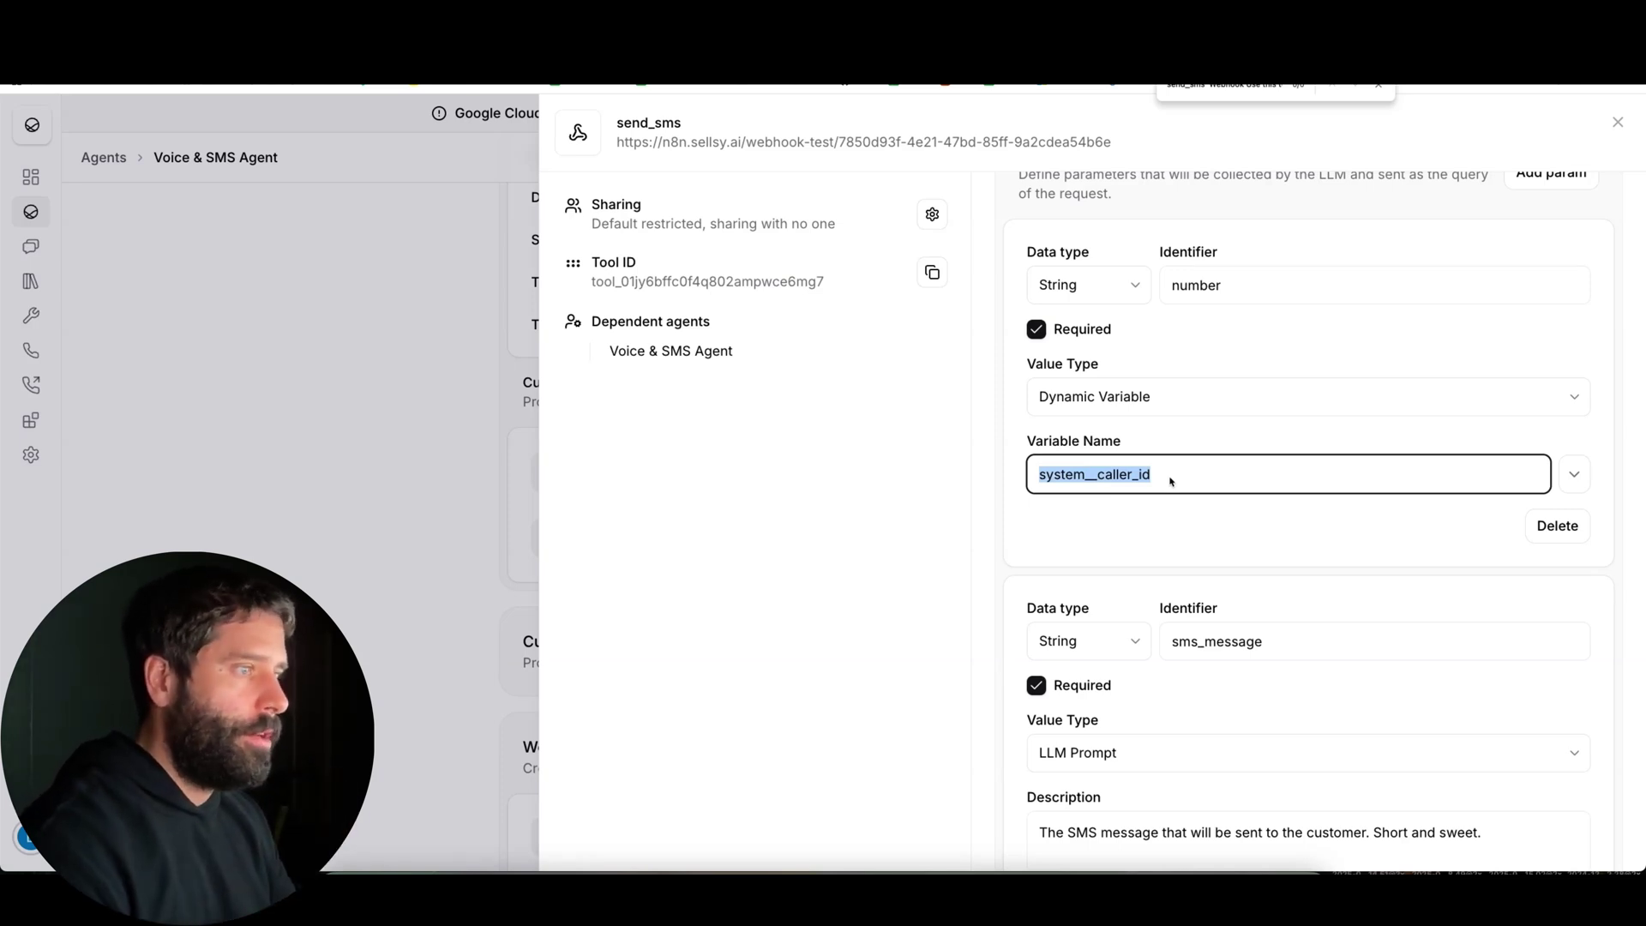
scroll(1213, 543, "down", 3)
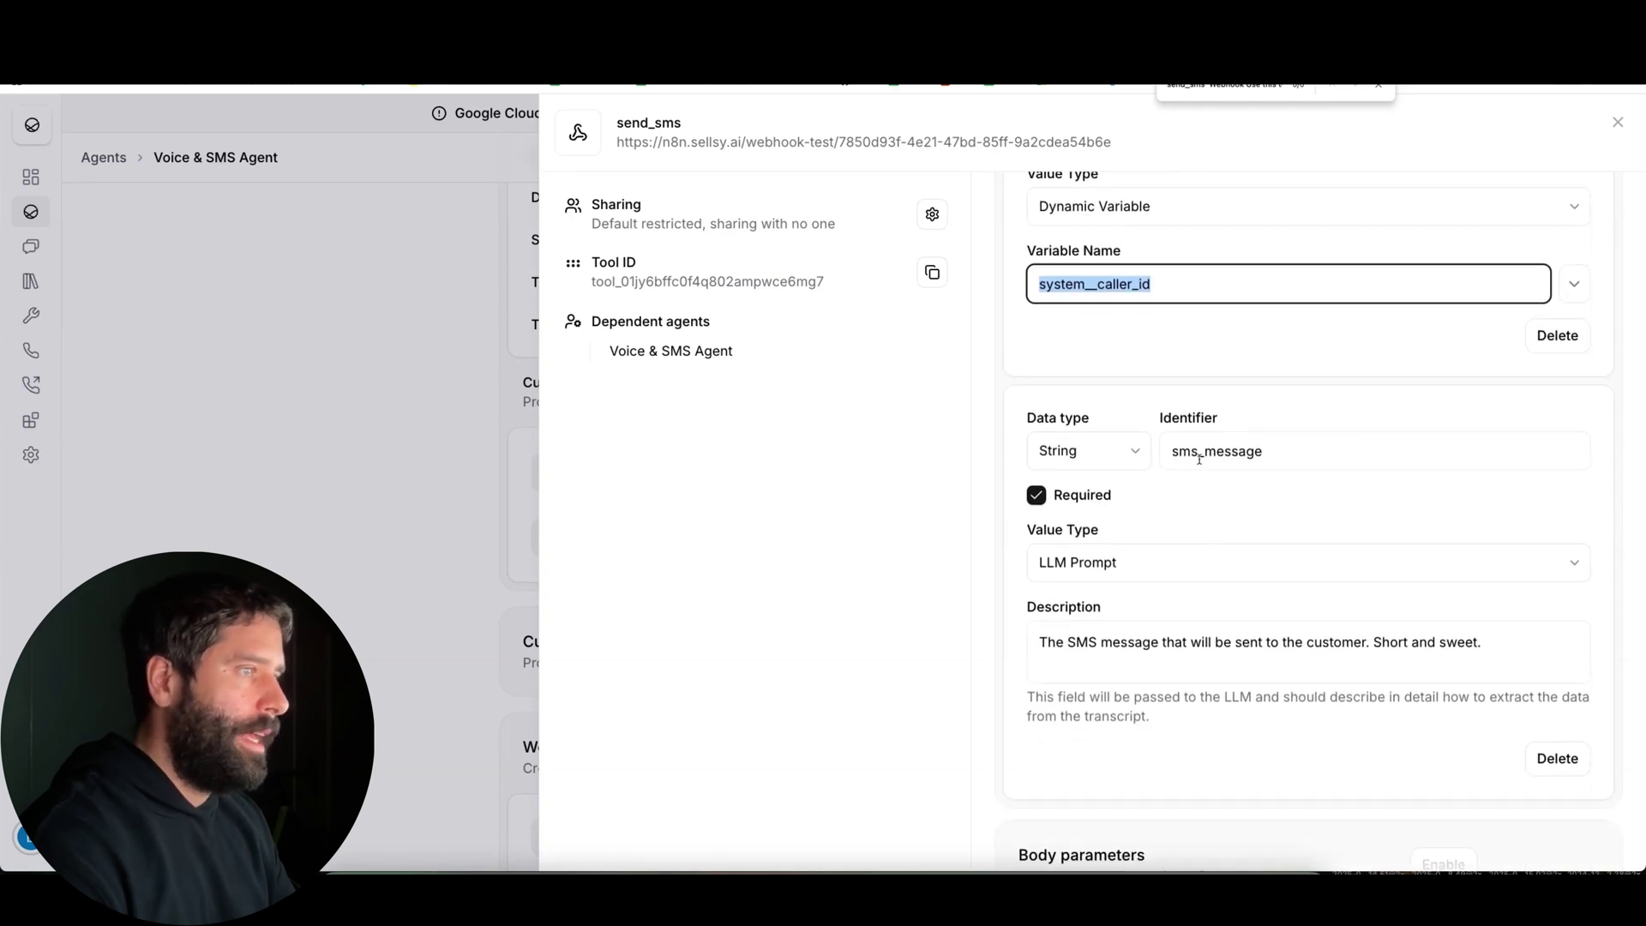
left_click(1046, 649)
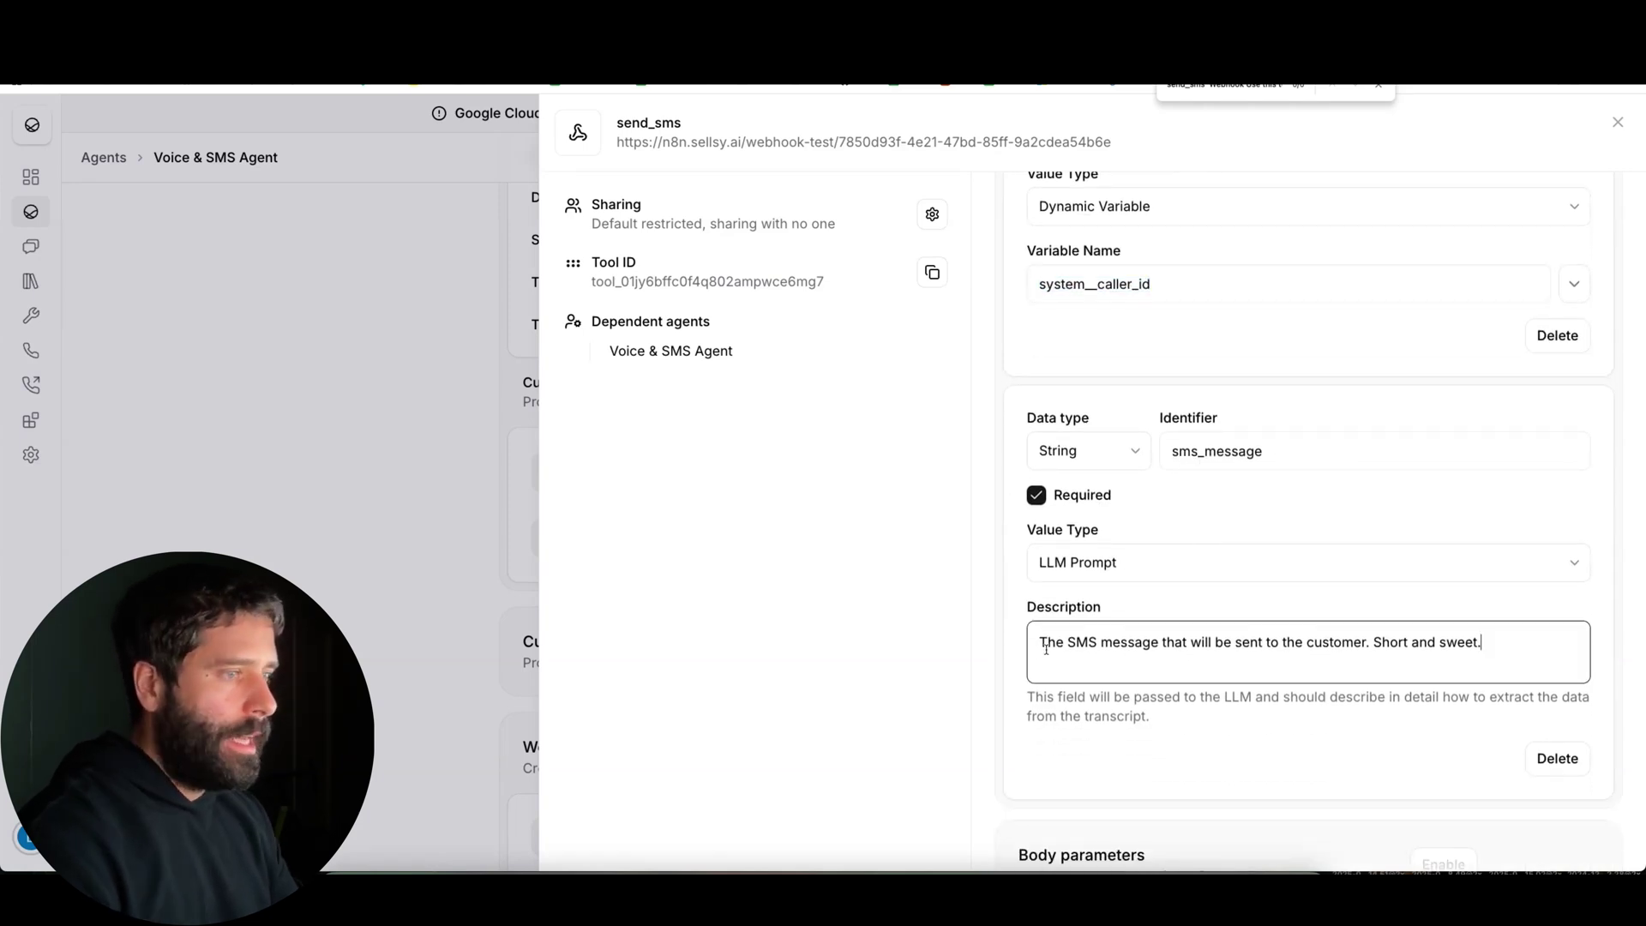
left_click_drag(1046, 649, 1486, 642)
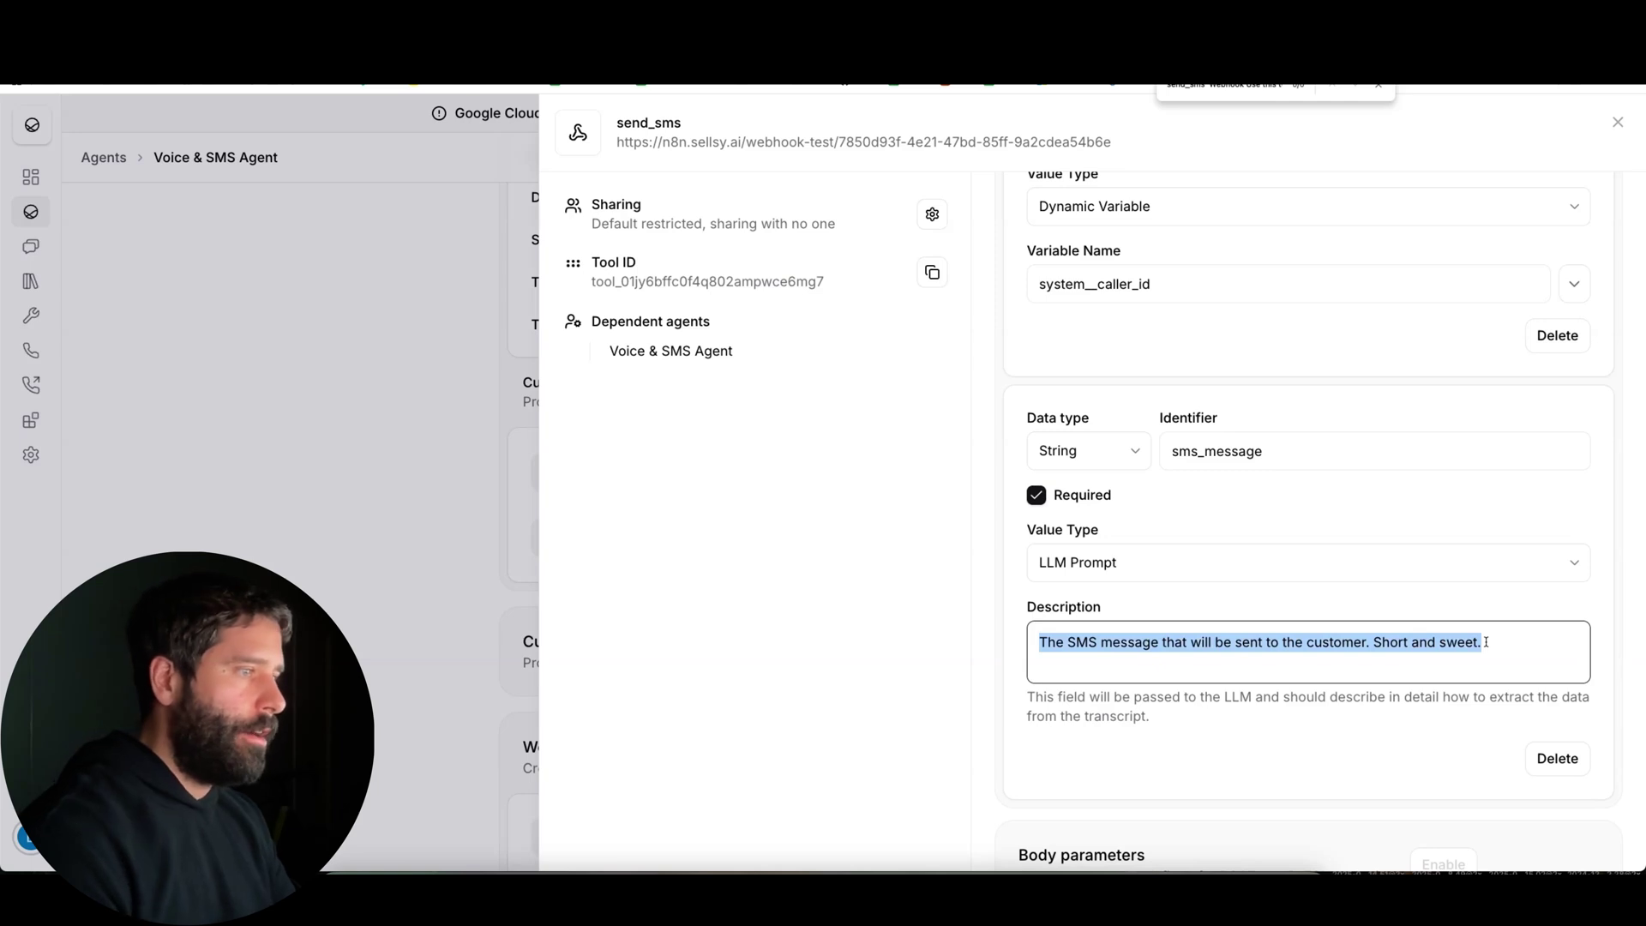
scroll(1486, 642, "down", 3)
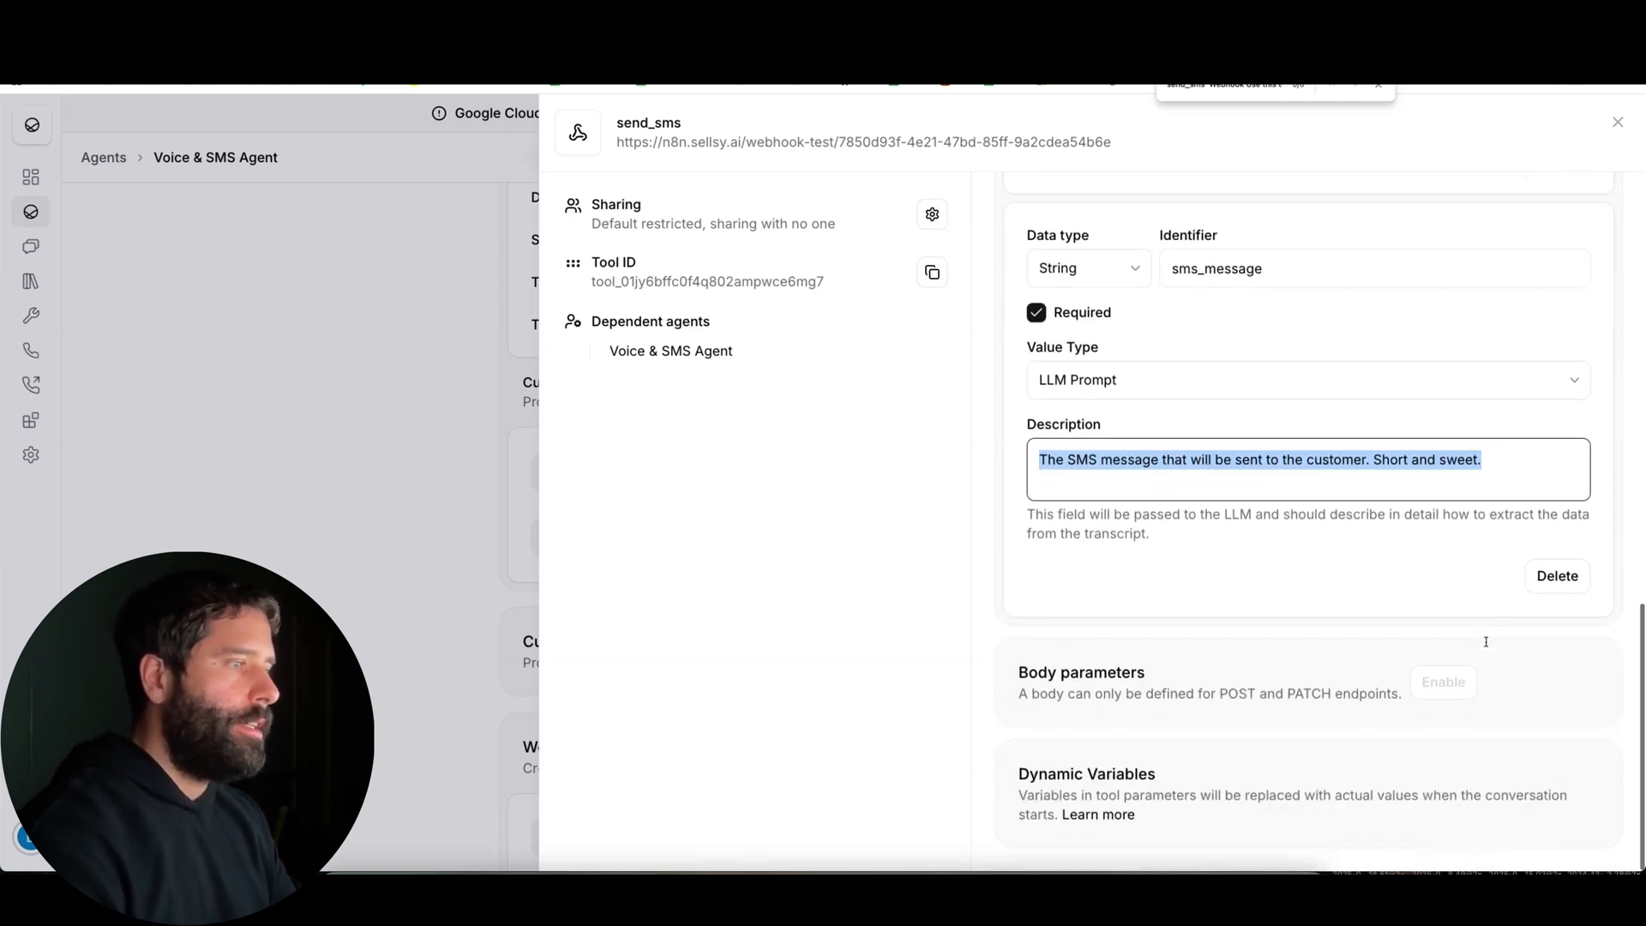
Step: Recheck the dynamic variable assigned to the number query parameter of the send_sms tool
scroll(1486, 642, "up", 2)
scroll(1486, 642, "up", 2)
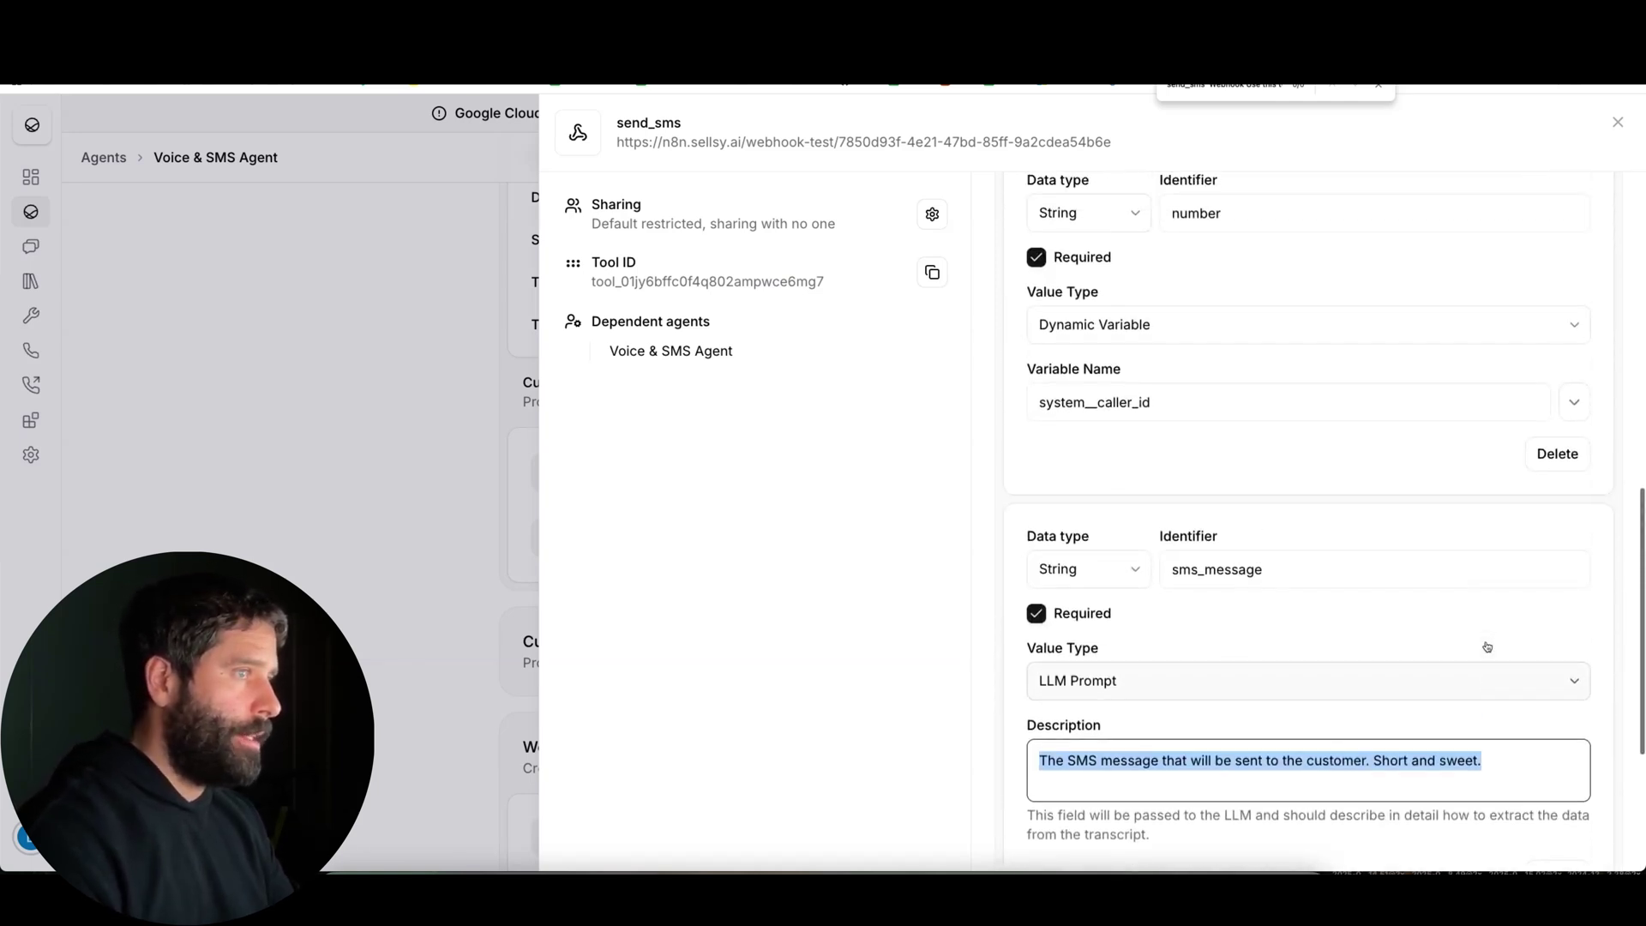
left_click_drag(1158, 413, 1039, 412)
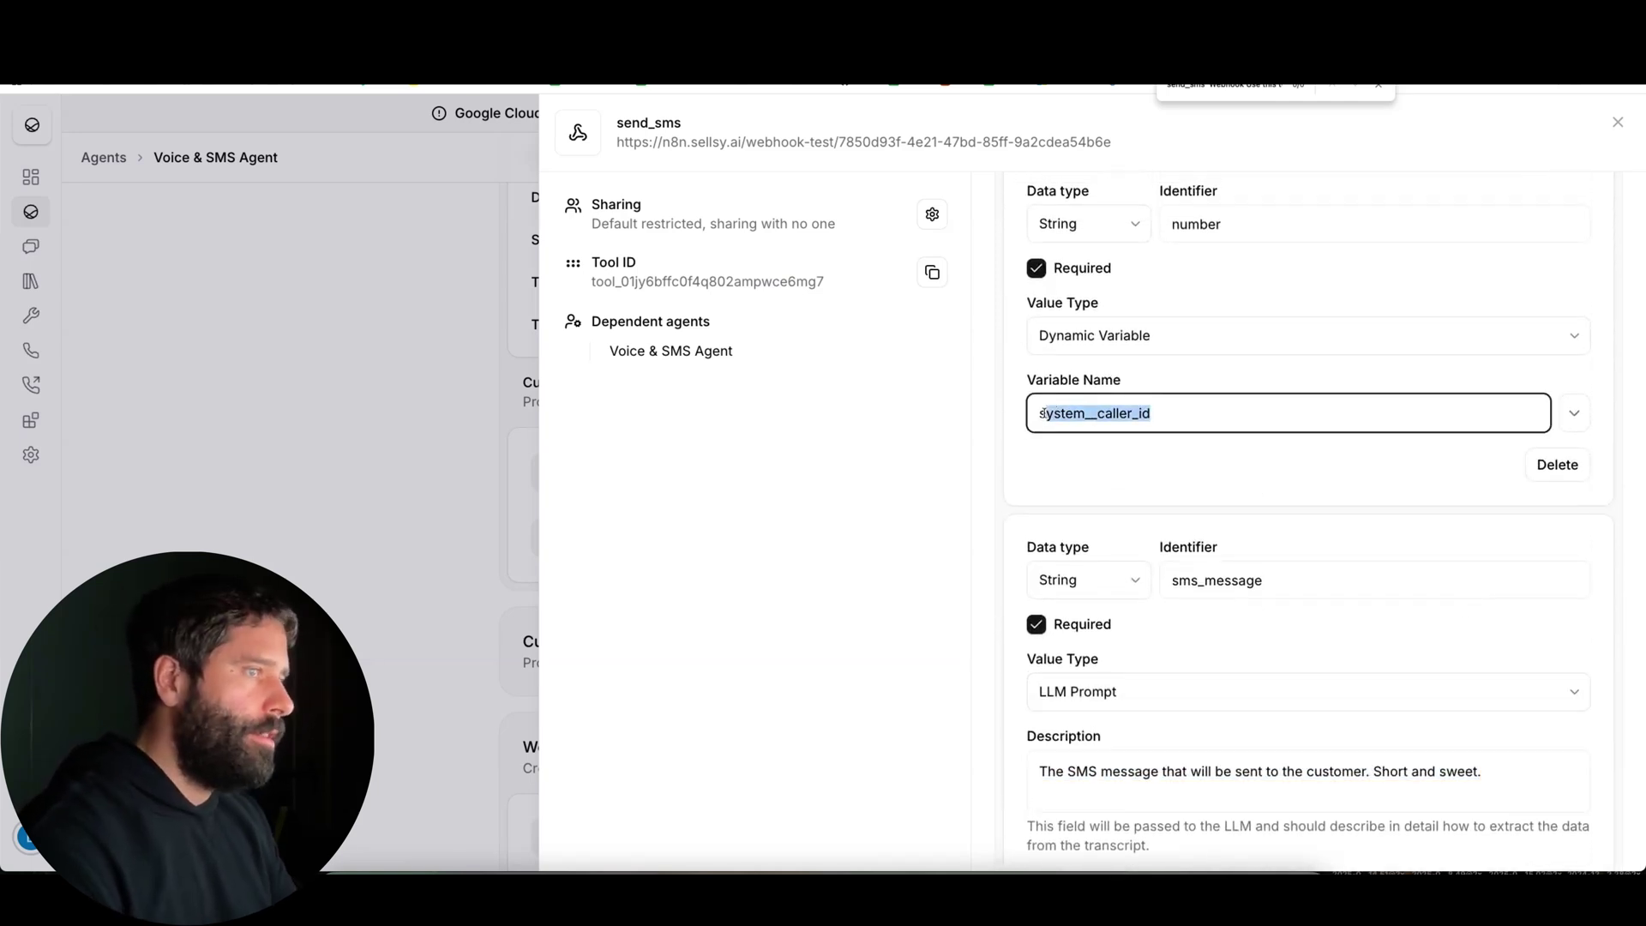
left_click(1092, 413)
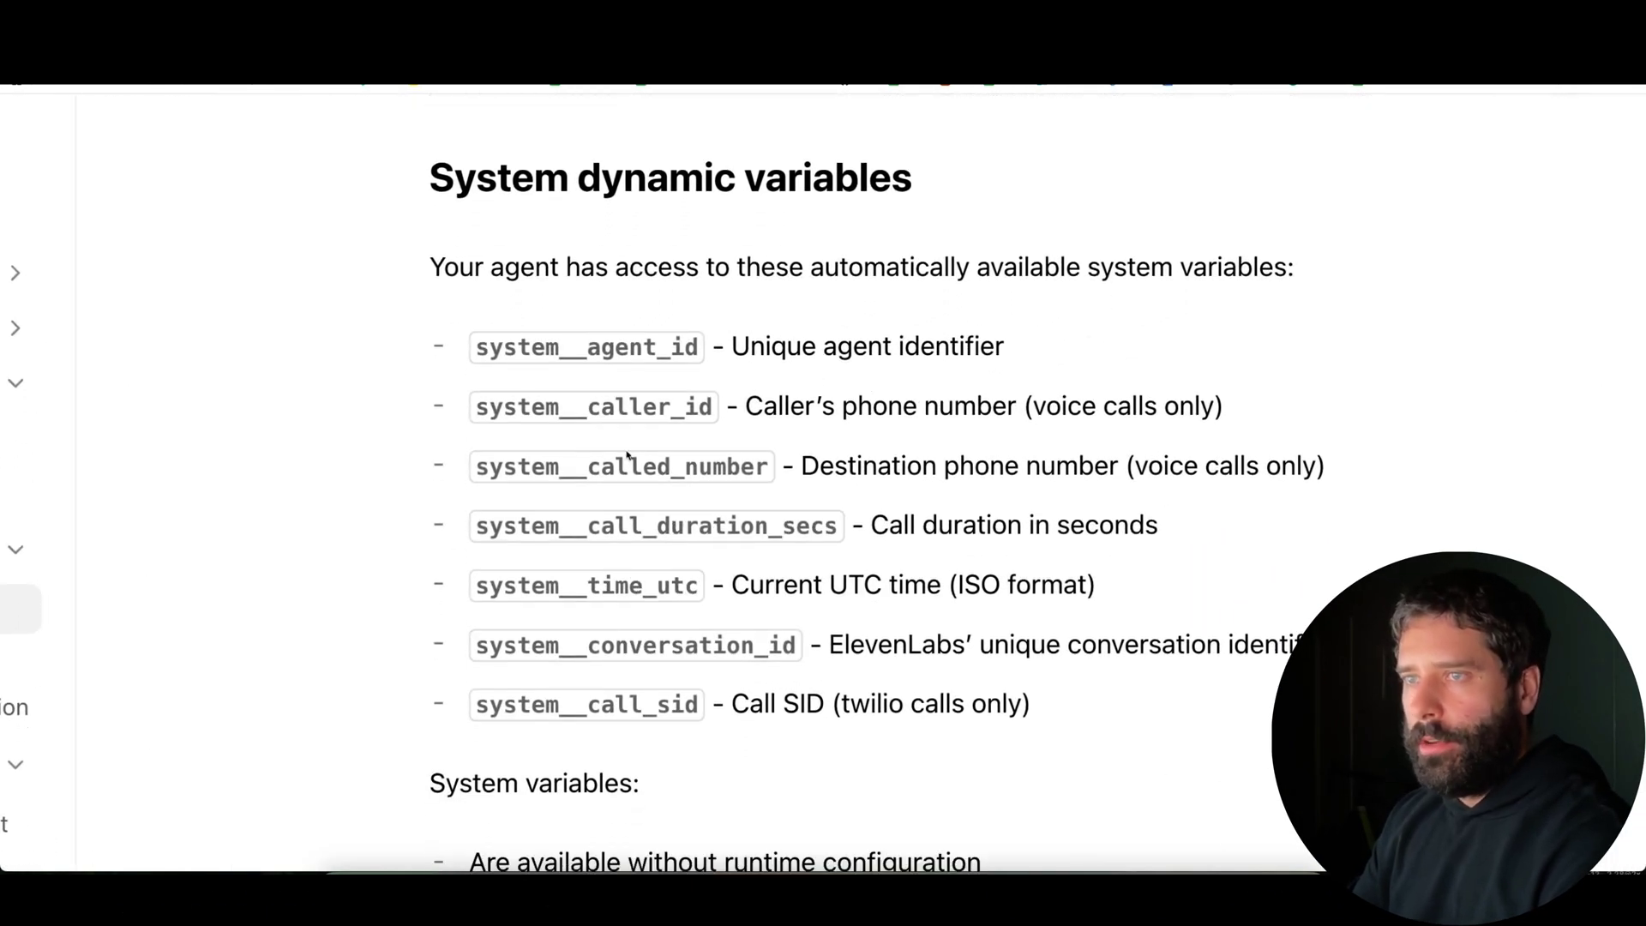
Step: Switch to the ElevenLabs documentation and compare the system__caller_id and system__called_number entries among the system dynamic variables
mouse_move(349, 433)
left_mouse_down()
mouse_move(754, 408)
mouse_move(569, 463)
mouse_move(474, 466)
mouse_move(798, 463)
left_mouse_up()
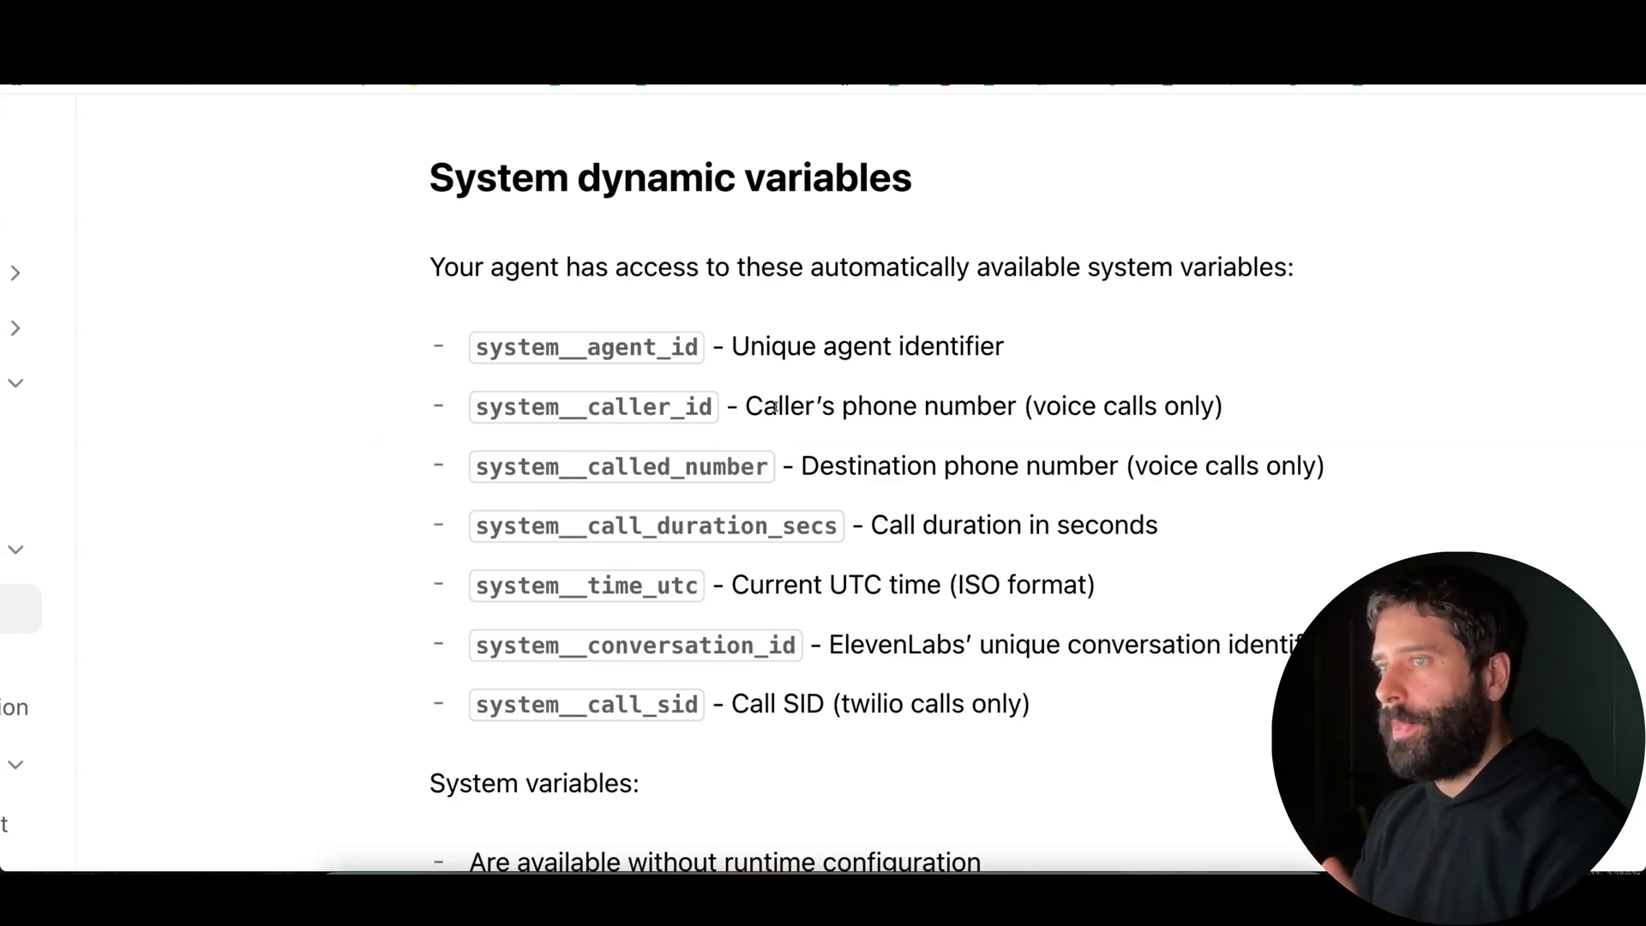
double_click(775, 408)
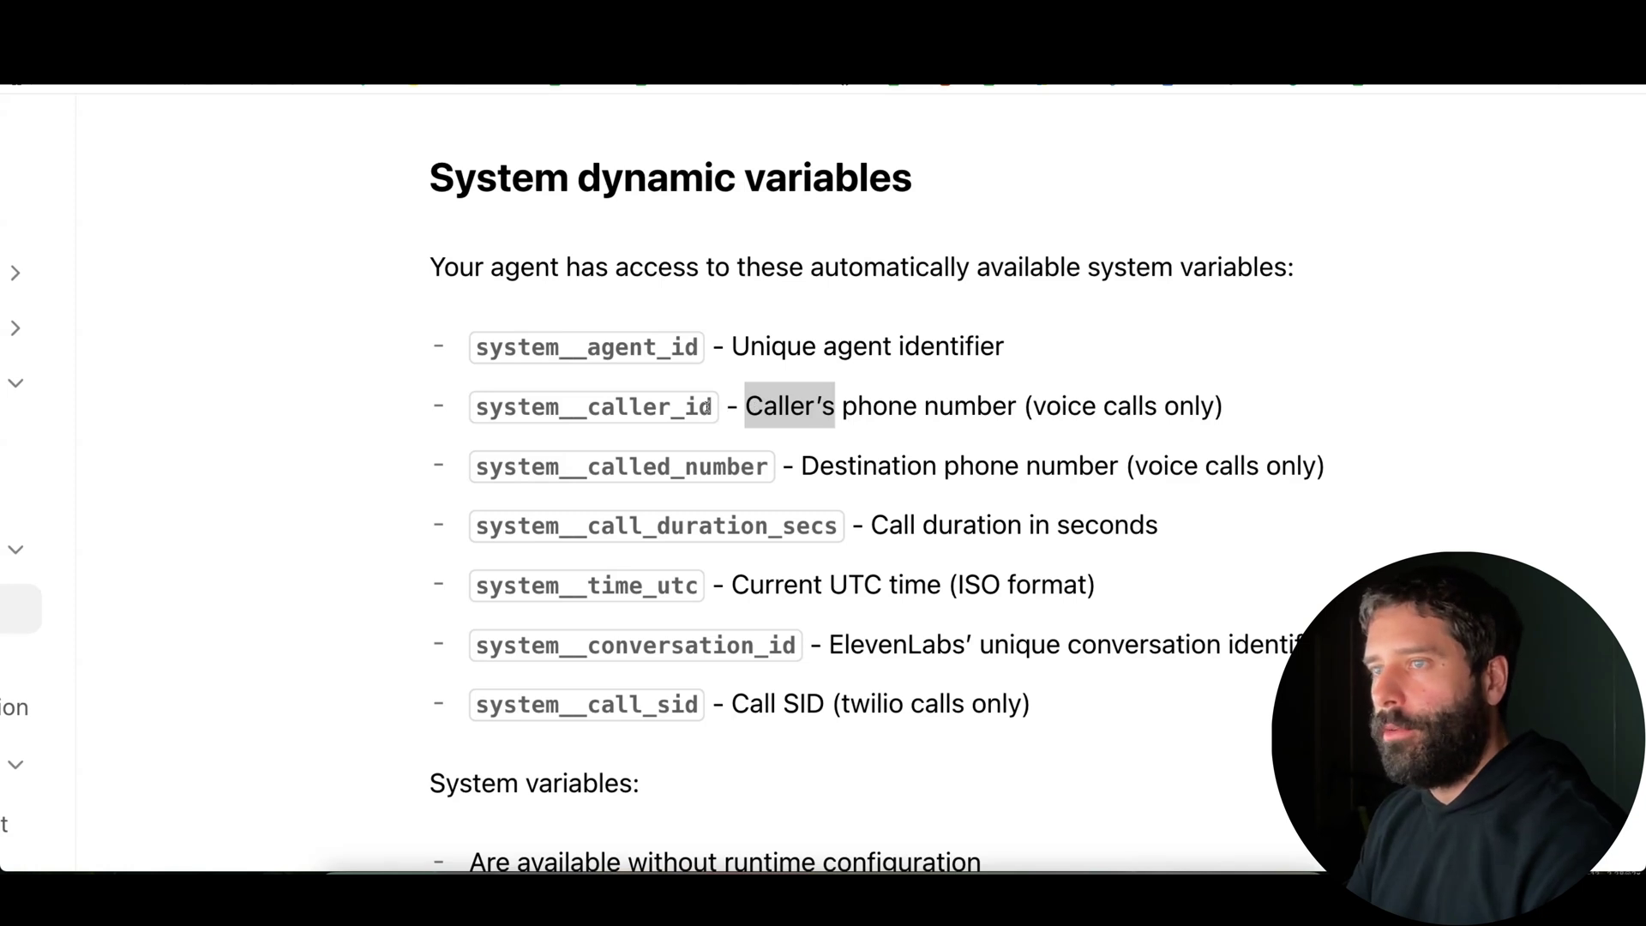
left_click_drag(709, 406, 475, 406)
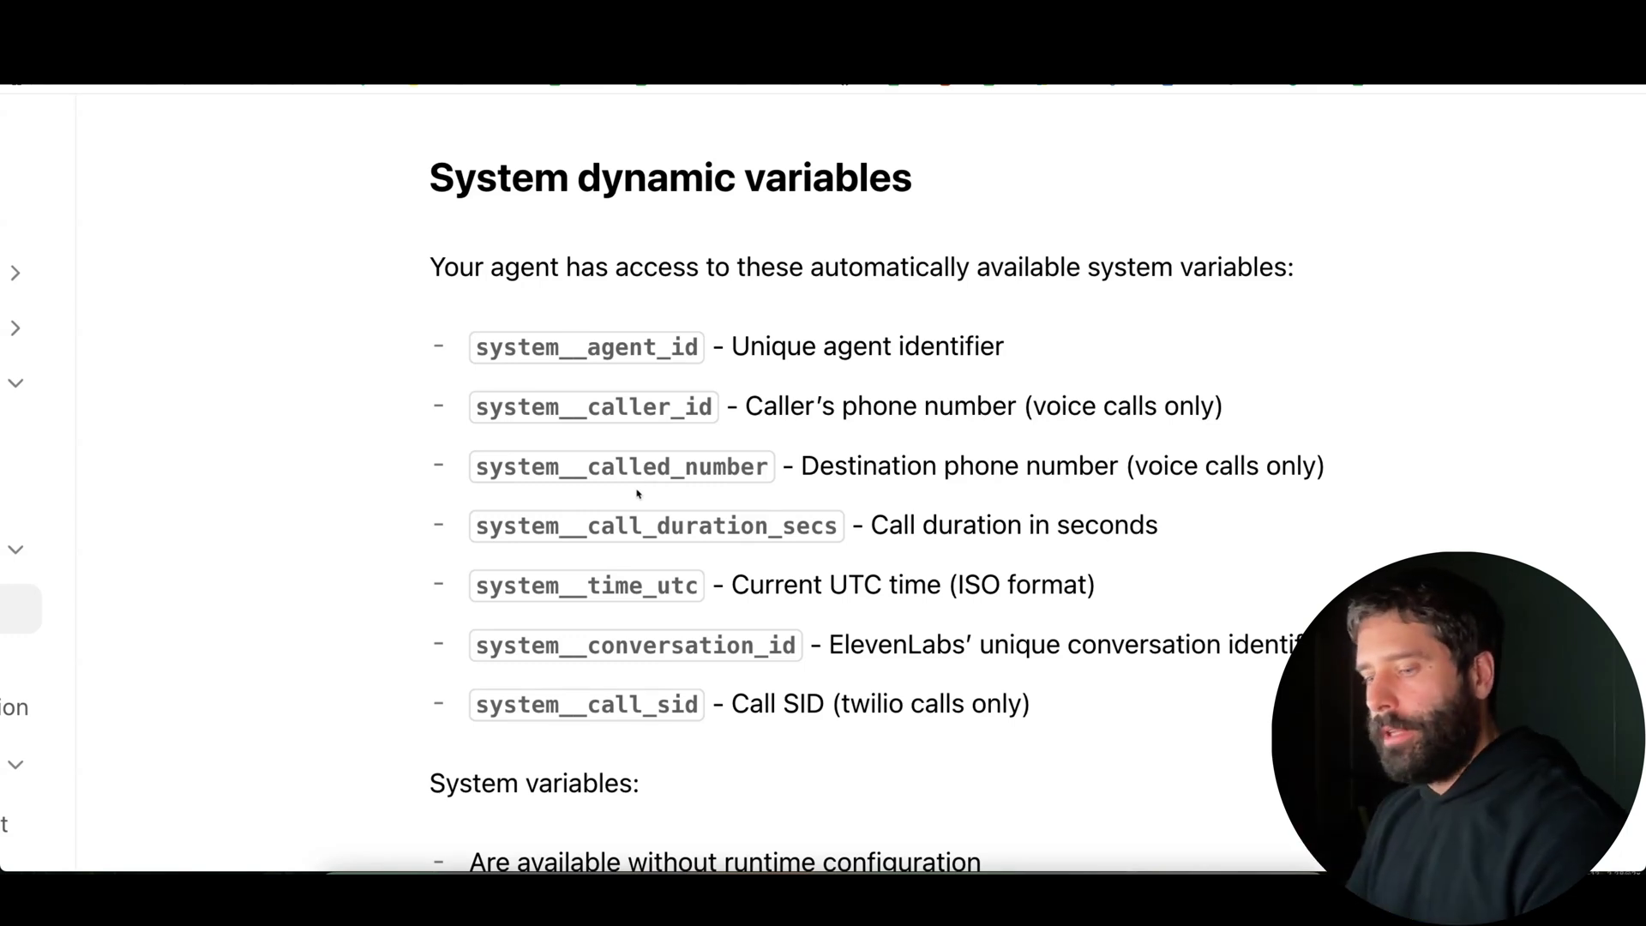
double_click(866, 463)
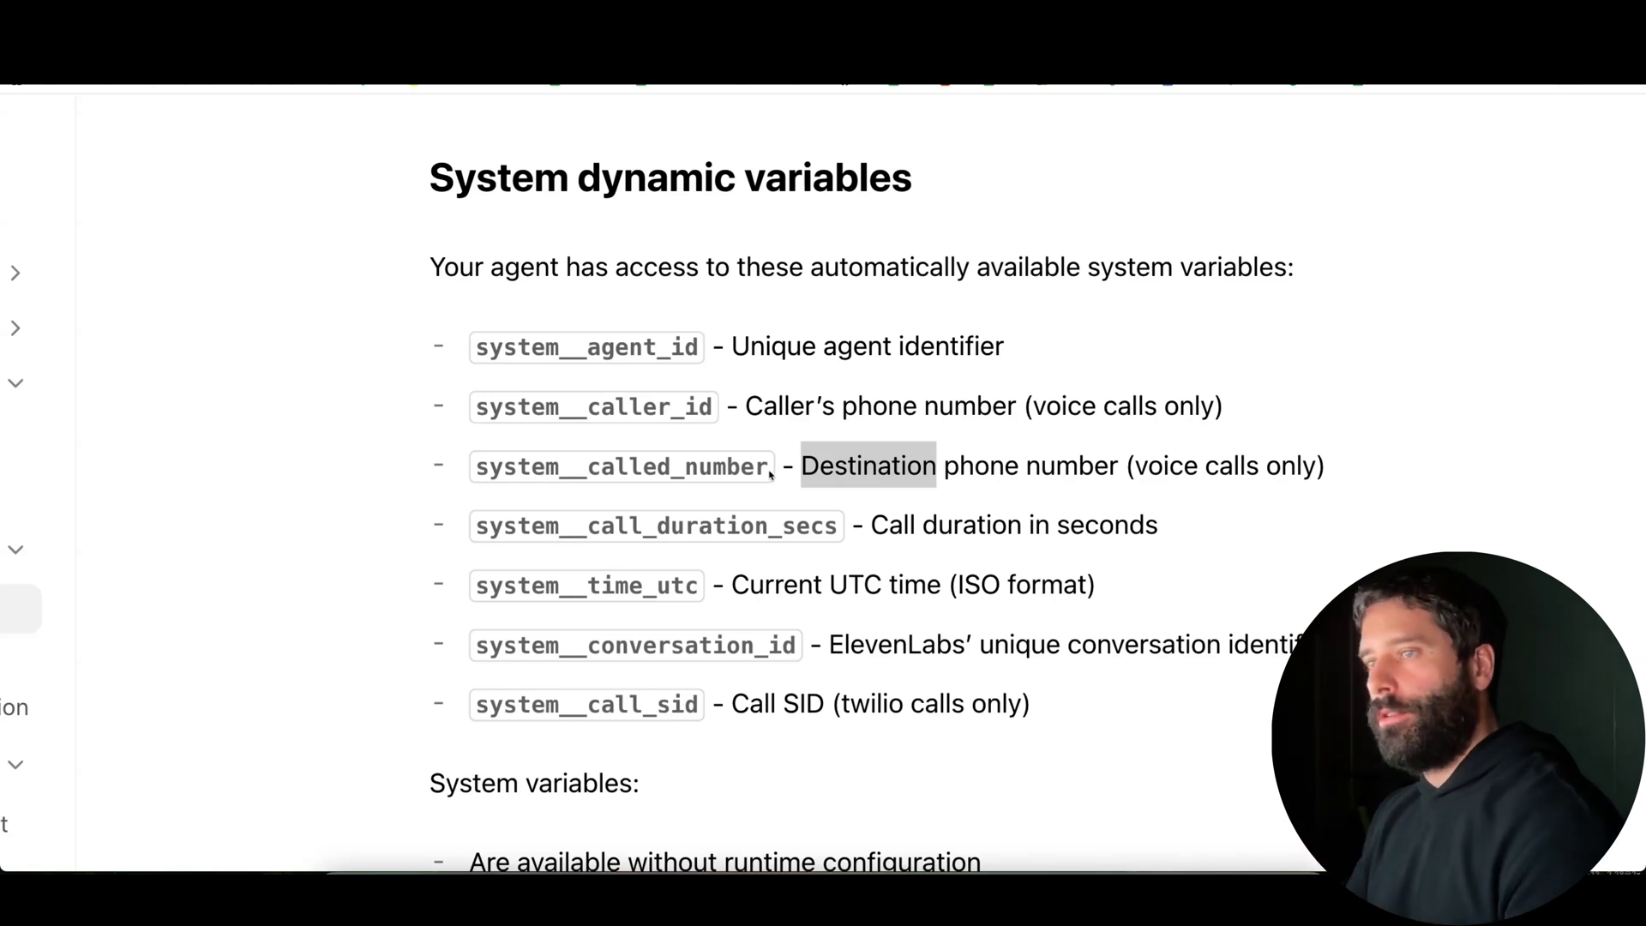
Step: Copy system__called_number from the documentation and try it as the number parameter's variable name in the send_sms tool
left_click_drag(765, 464, 481, 467)
key("ctrl+c")
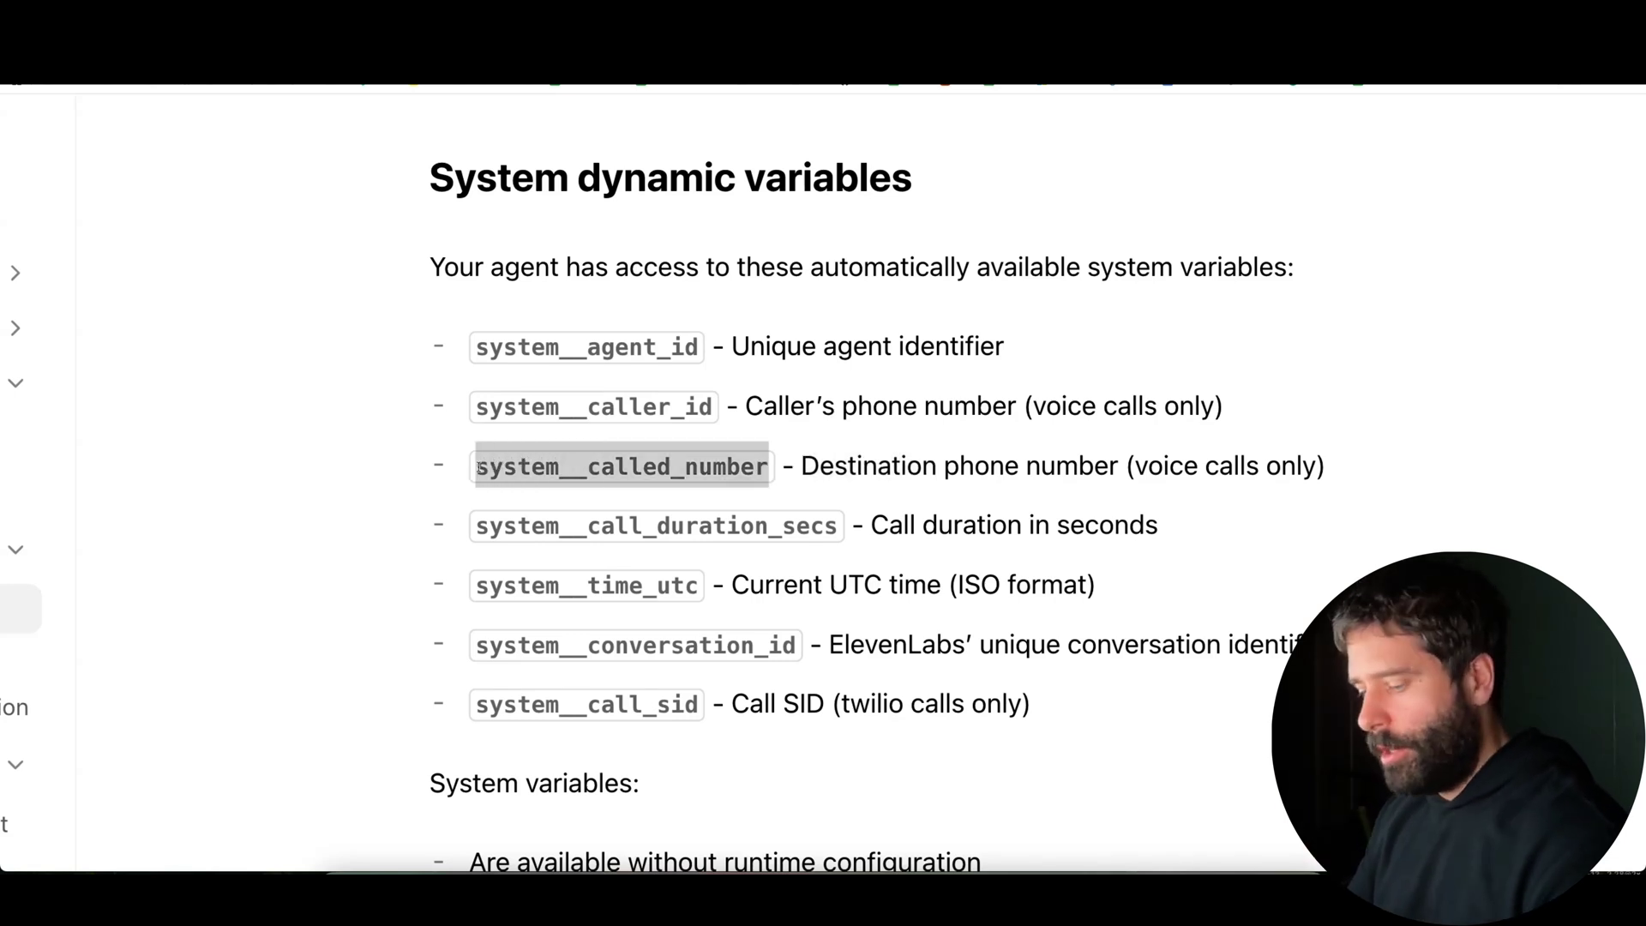
left_click(1269, 73)
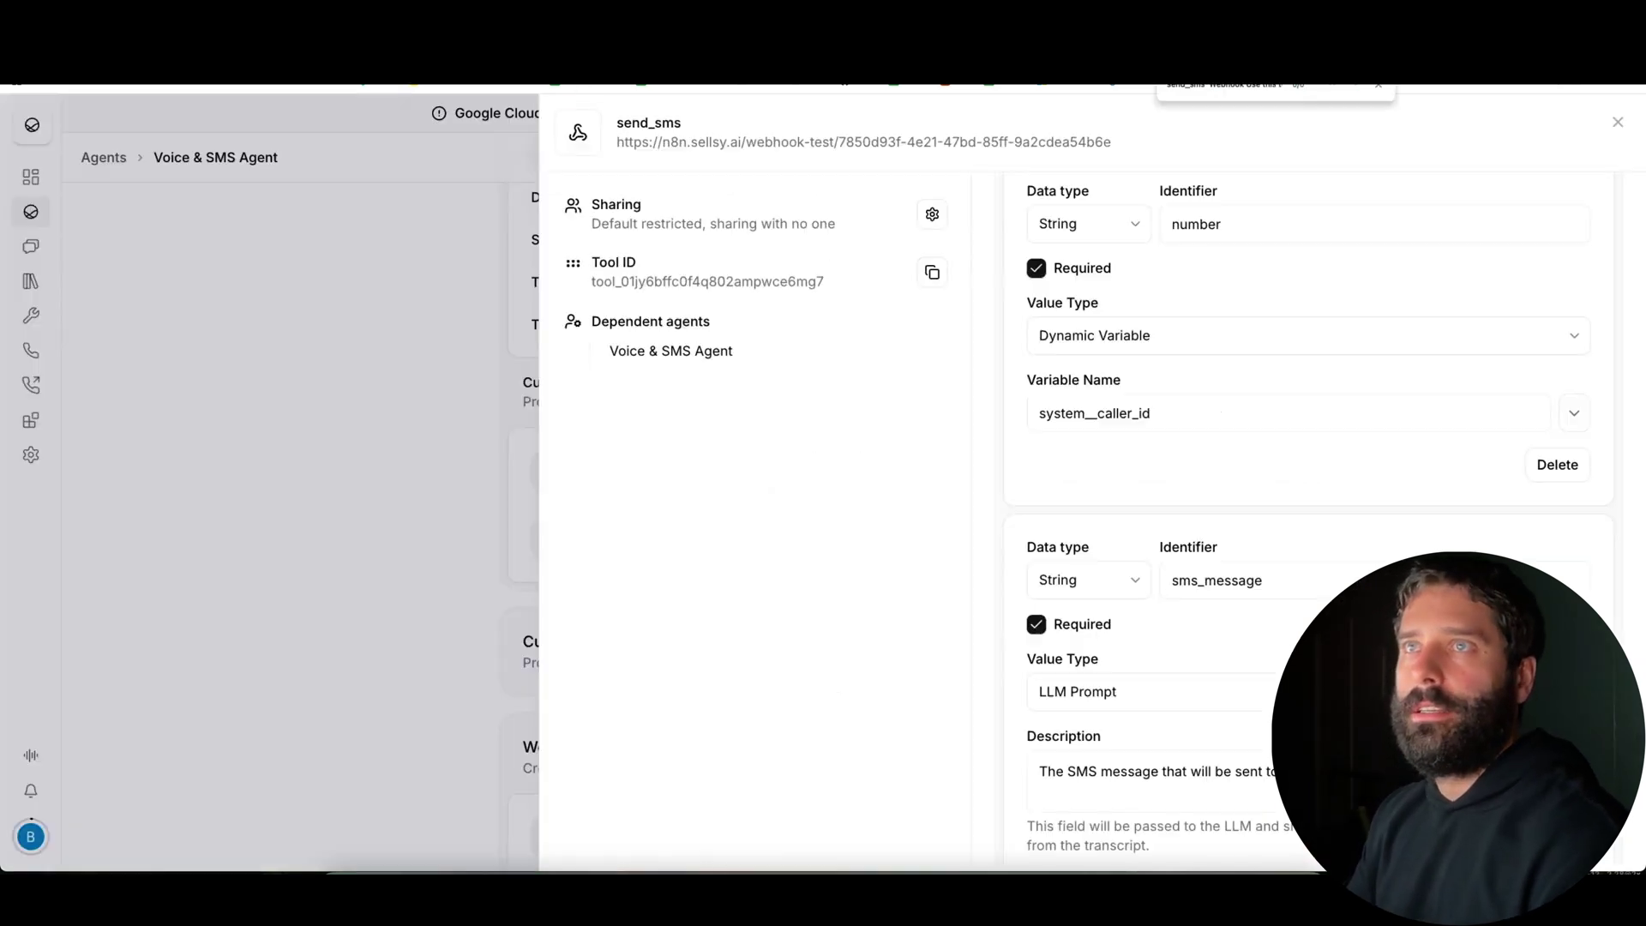
double_click(1143, 413)
key("ctrl+v")
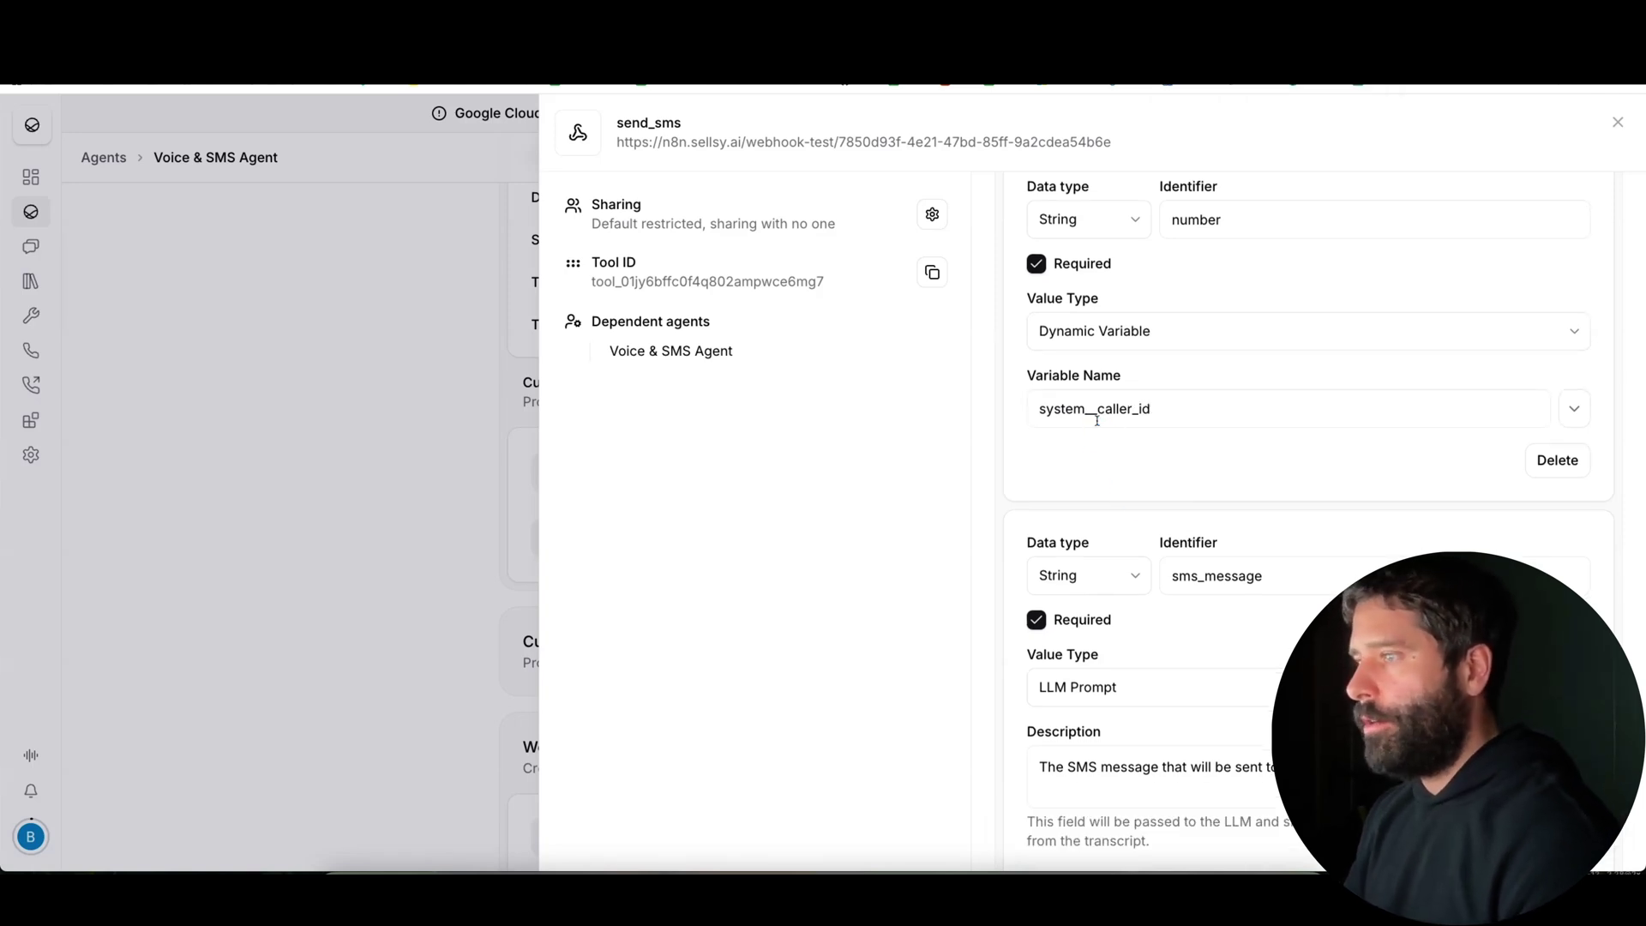
Step: Switch to n8n and follow the elevenlabs-send-sms workflow from the Webhook node through Twilio to Supabase
scroll(1264, 559, "up", 2)
scroll(1264, 559, "up", 6)
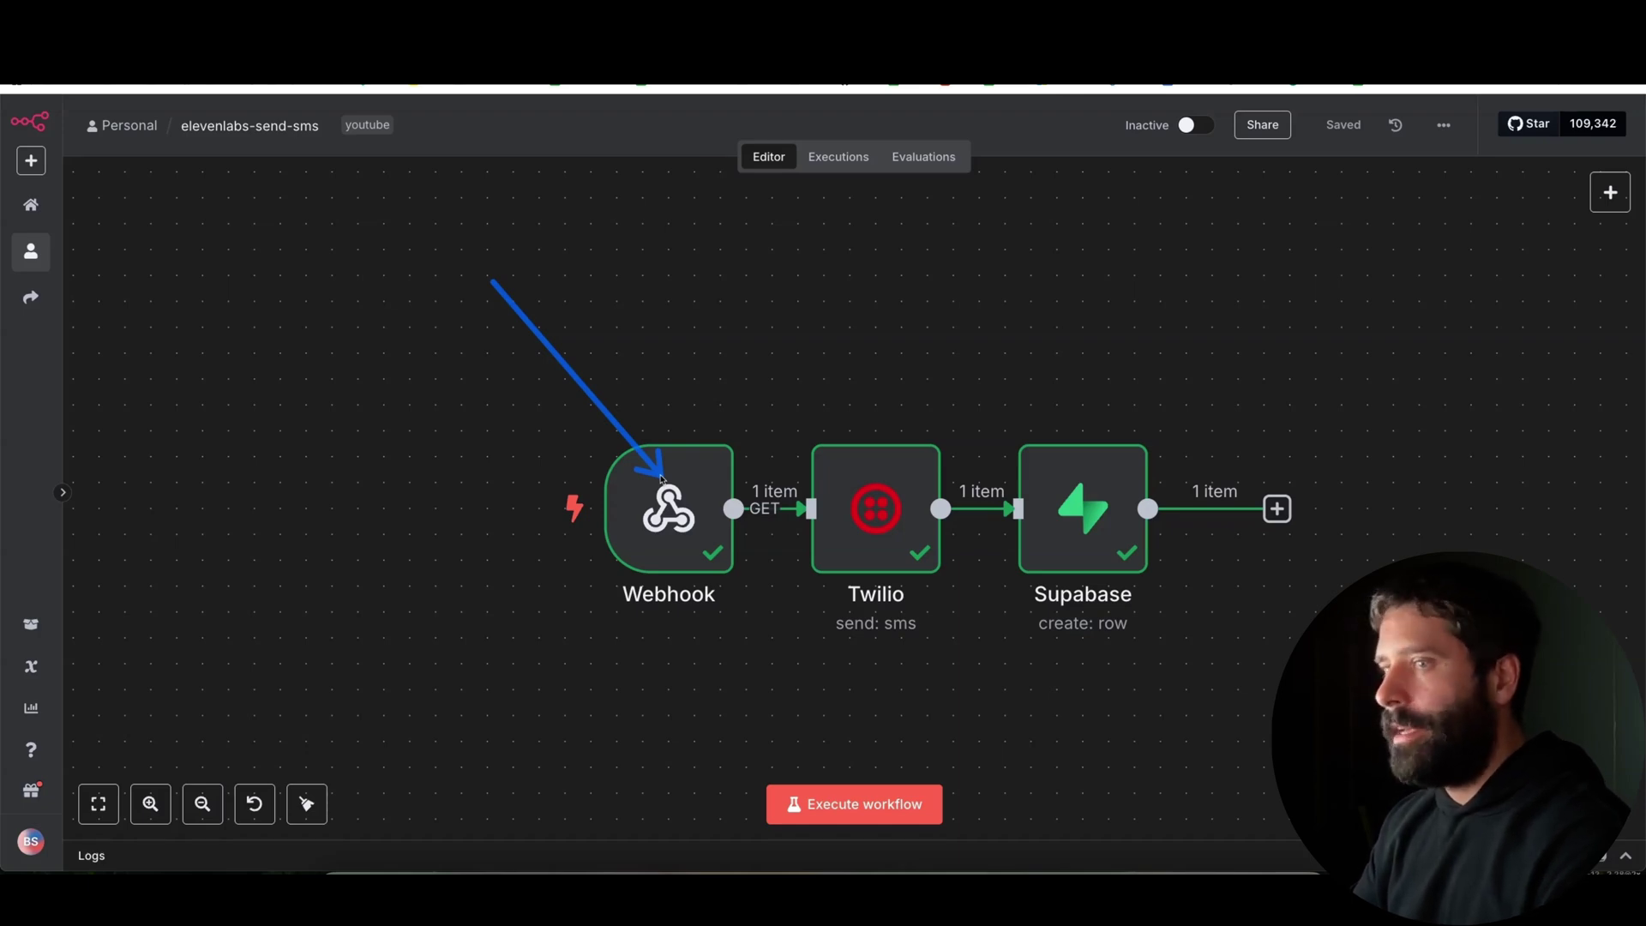
mouse_move(671, 538)
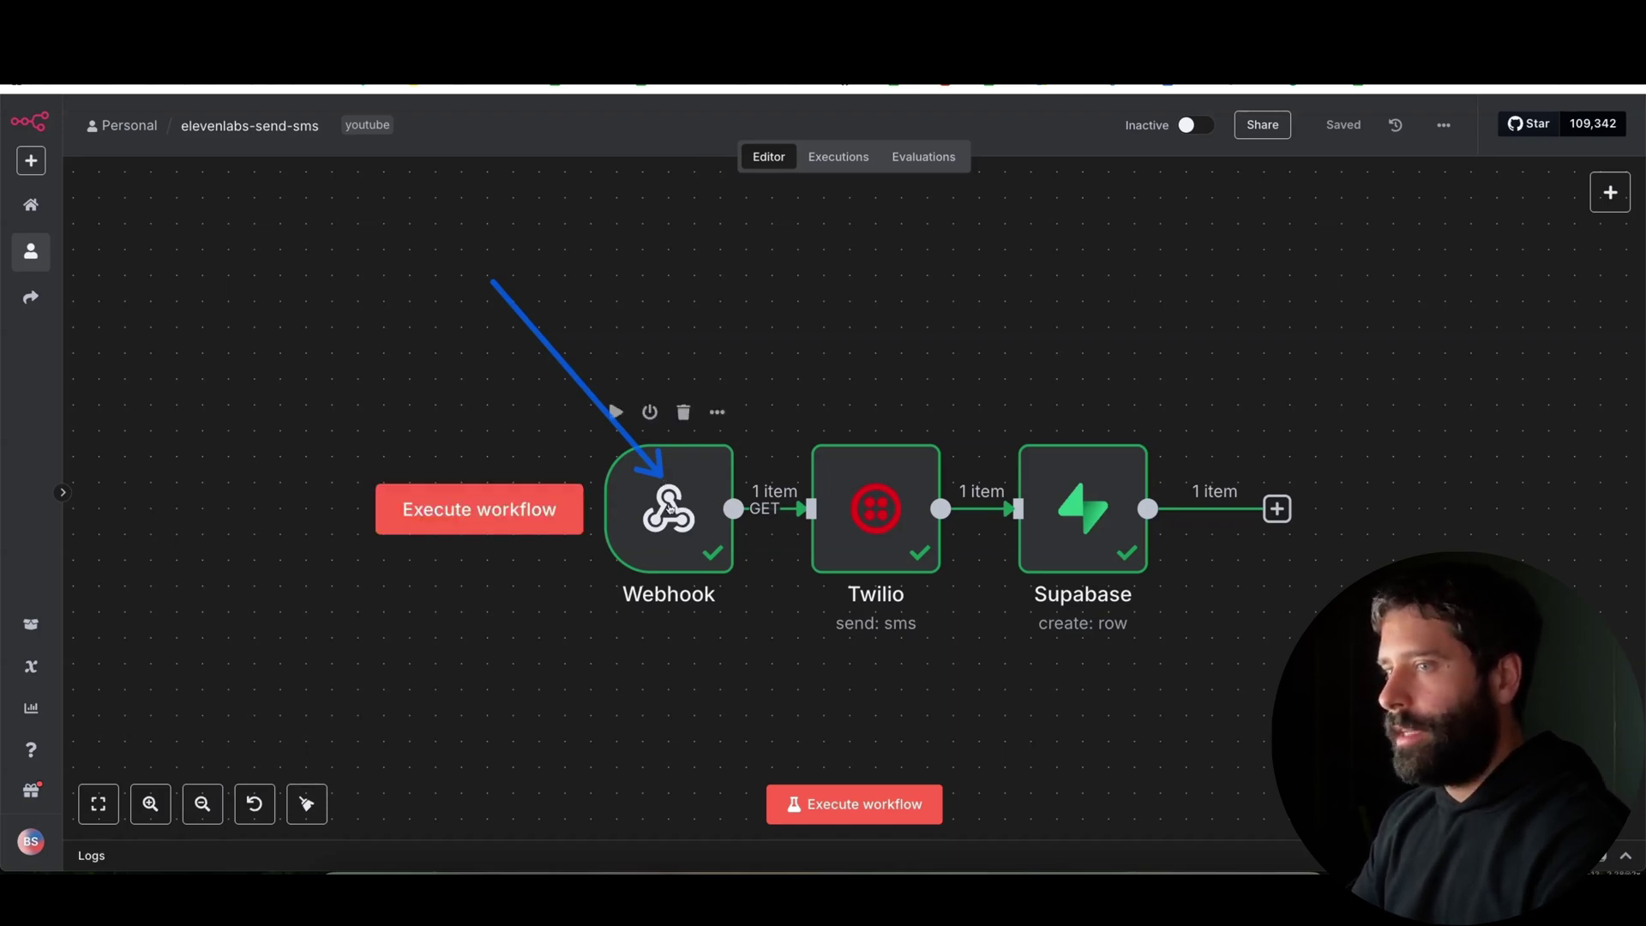
left_click_drag(672, 506, 869, 506)
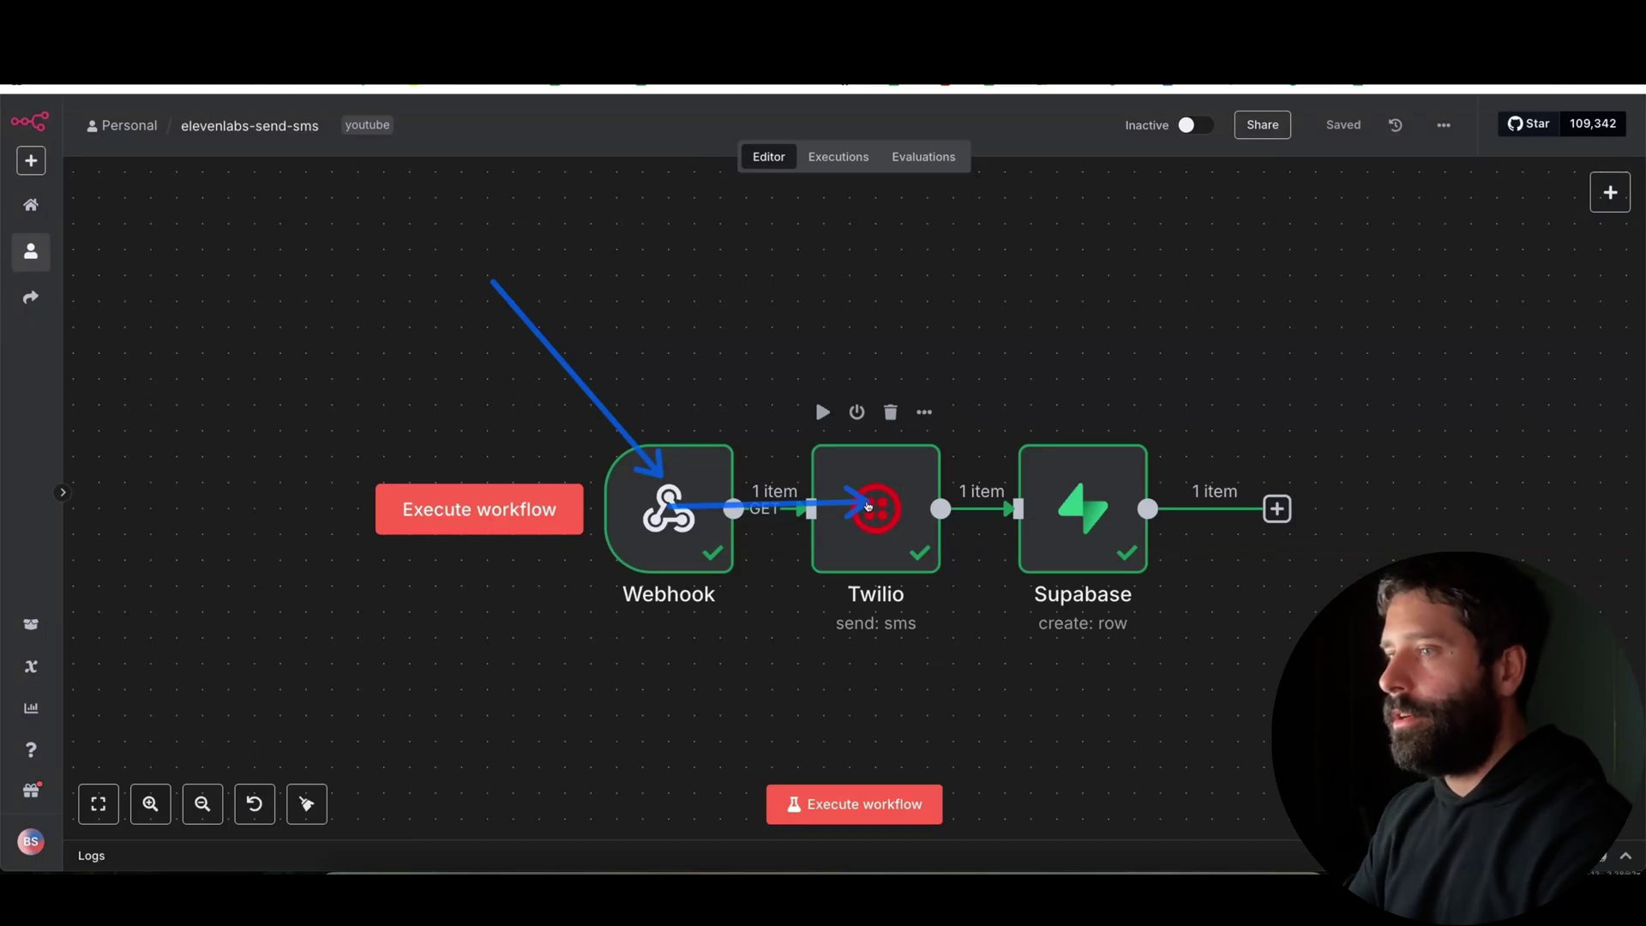
left_click_drag(877, 511, 1065, 512)
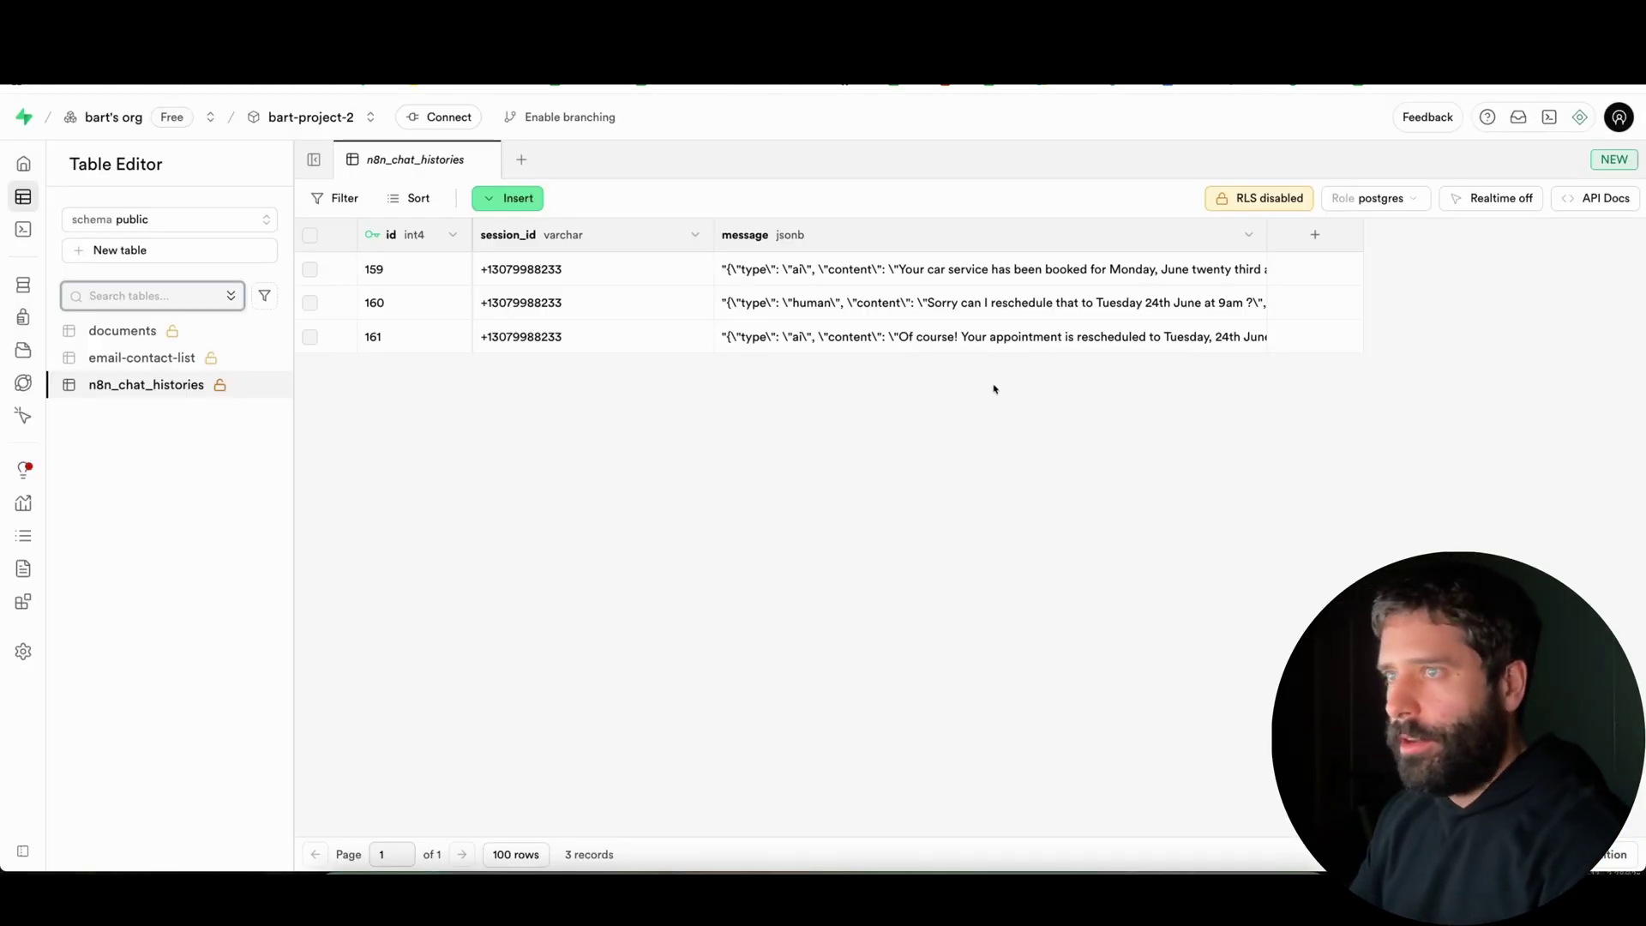
Step: Examine the n8n_chat_histories table in Supabase, comparing its message rows with the SMS conversation and checking the session_id column
mouse_move(657, 422)
left_mouse_down()
mouse_move(725, 312)
mouse_move(723, 237)
mouse_move(545, 244)
mouse_move(569, 347)
mouse_move(759, 341)
mouse_move(780, 281)
mouse_move(816, 292)
mouse_move(806, 314)
left_mouse_up()
mouse_move(812, 387)
left_mouse_down()
mouse_move(763, 271)
mouse_move(797, 279)
mouse_move(749, 296)
mouse_move(766, 311)
mouse_move(1014, 294)
mouse_move(1028, 275)
mouse_move(1215, 308)
mouse_move(1113, 280)
mouse_move(375, 276)
mouse_move(837, 386)
mouse_move(758, 414)
mouse_move(528, 326)
mouse_move(440, 323)
mouse_move(586, 326)
left_mouse_up()
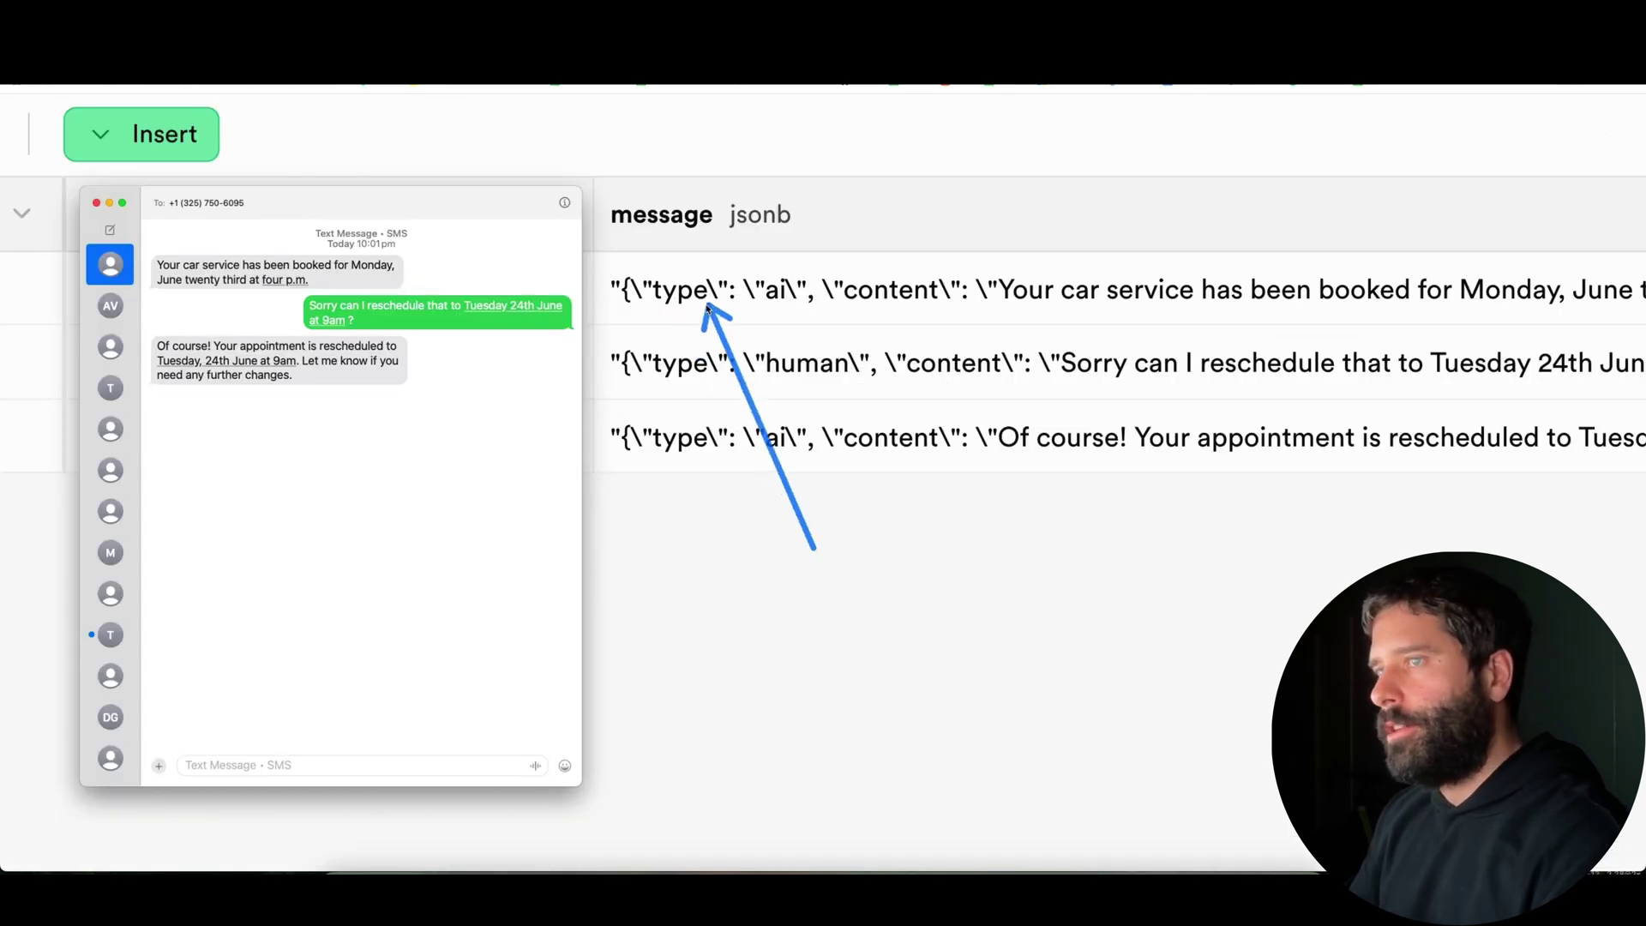
left_click_drag(1035, 392, 1103, 380)
mouse_move(722, 555)
left_mouse_down()
mouse_move(694, 493)
mouse_move(754, 452)
mouse_move(429, 408)
mouse_move(392, 385)
mouse_move(837, 463)
mouse_move(1019, 456)
left_mouse_up()
mouse_move(588, 666)
left_mouse_down()
mouse_move(782, 290)
mouse_move(775, 325)
mouse_move(617, 305)
mouse_move(552, 243)
mouse_move(581, 334)
left_mouse_up()
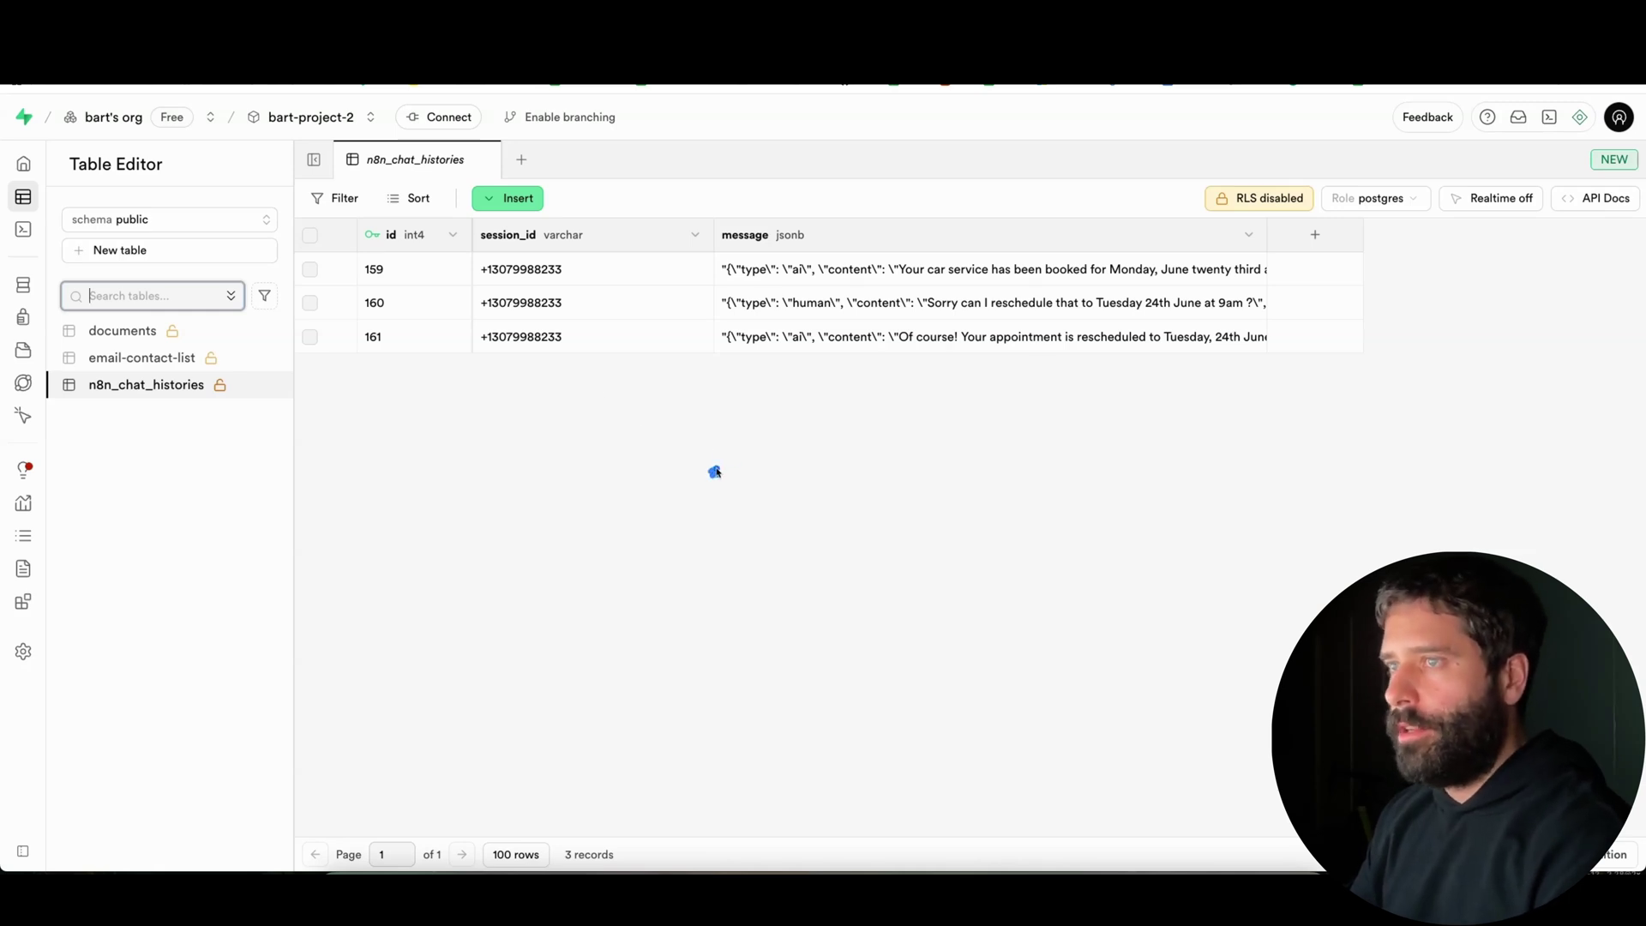
mouse_move(714, 471)
left_mouse_down()
mouse_move(728, 262)
mouse_move(787, 267)
mouse_move(806, 313)
mouse_move(767, 326)
mouse_move(473, 273)
mouse_move(586, 291)
mouse_move(551, 367)
mouse_move(546, 465)
left_mouse_up()
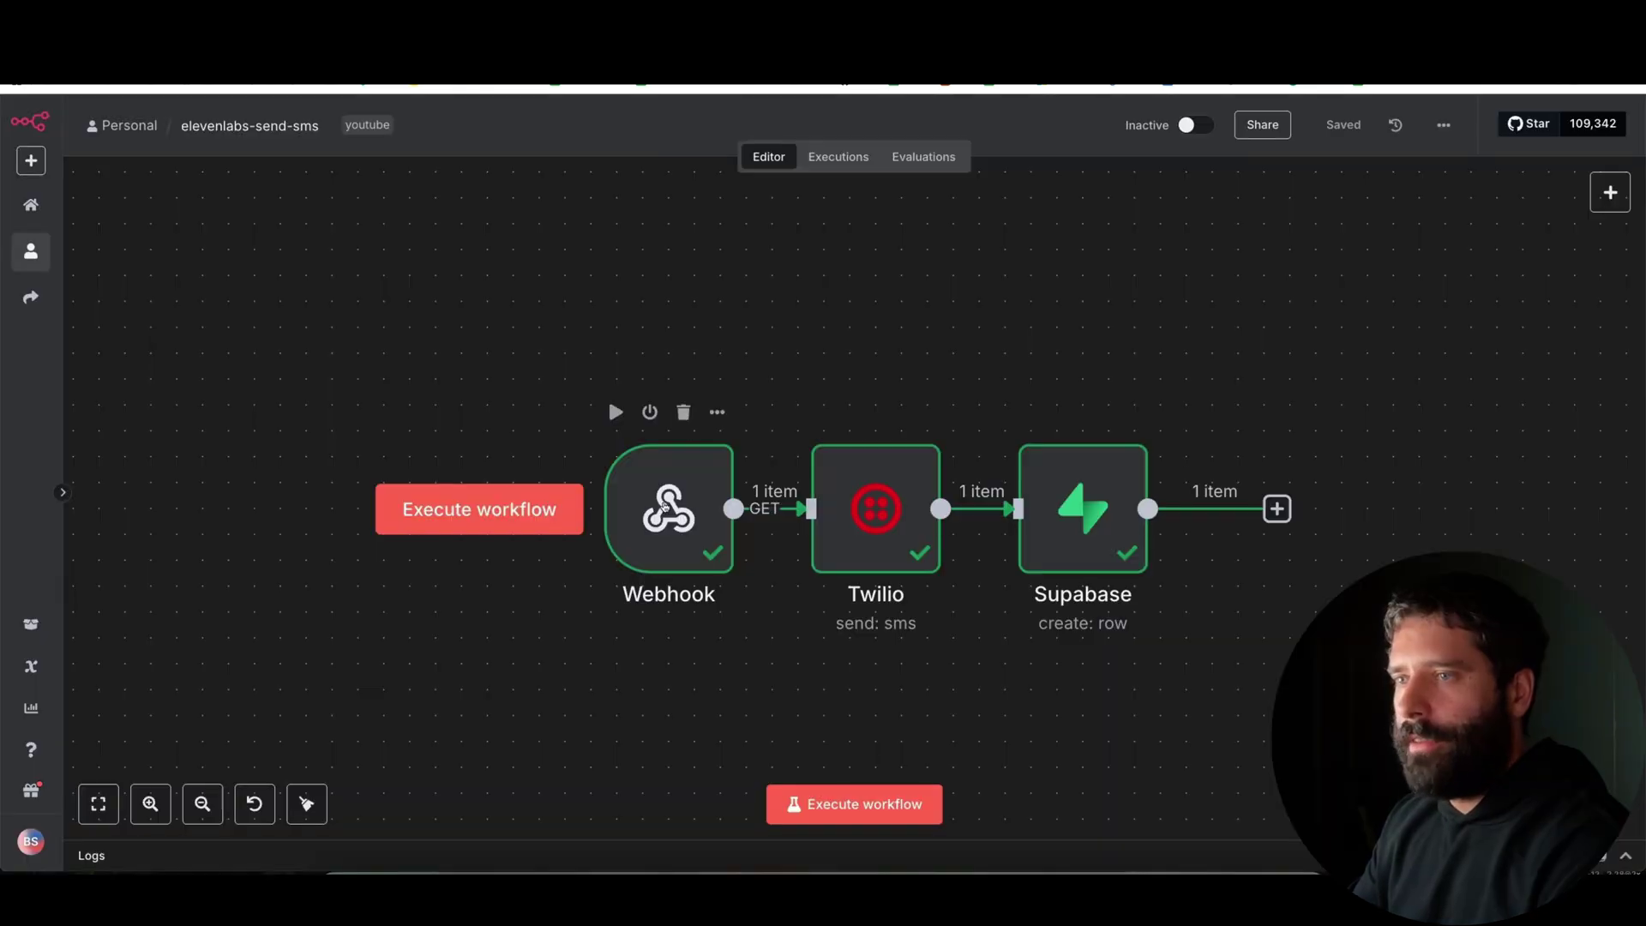
Step: Open the Webhook node in n8n and review its URL, method and the query data it received, then close it
double_click(664, 505)
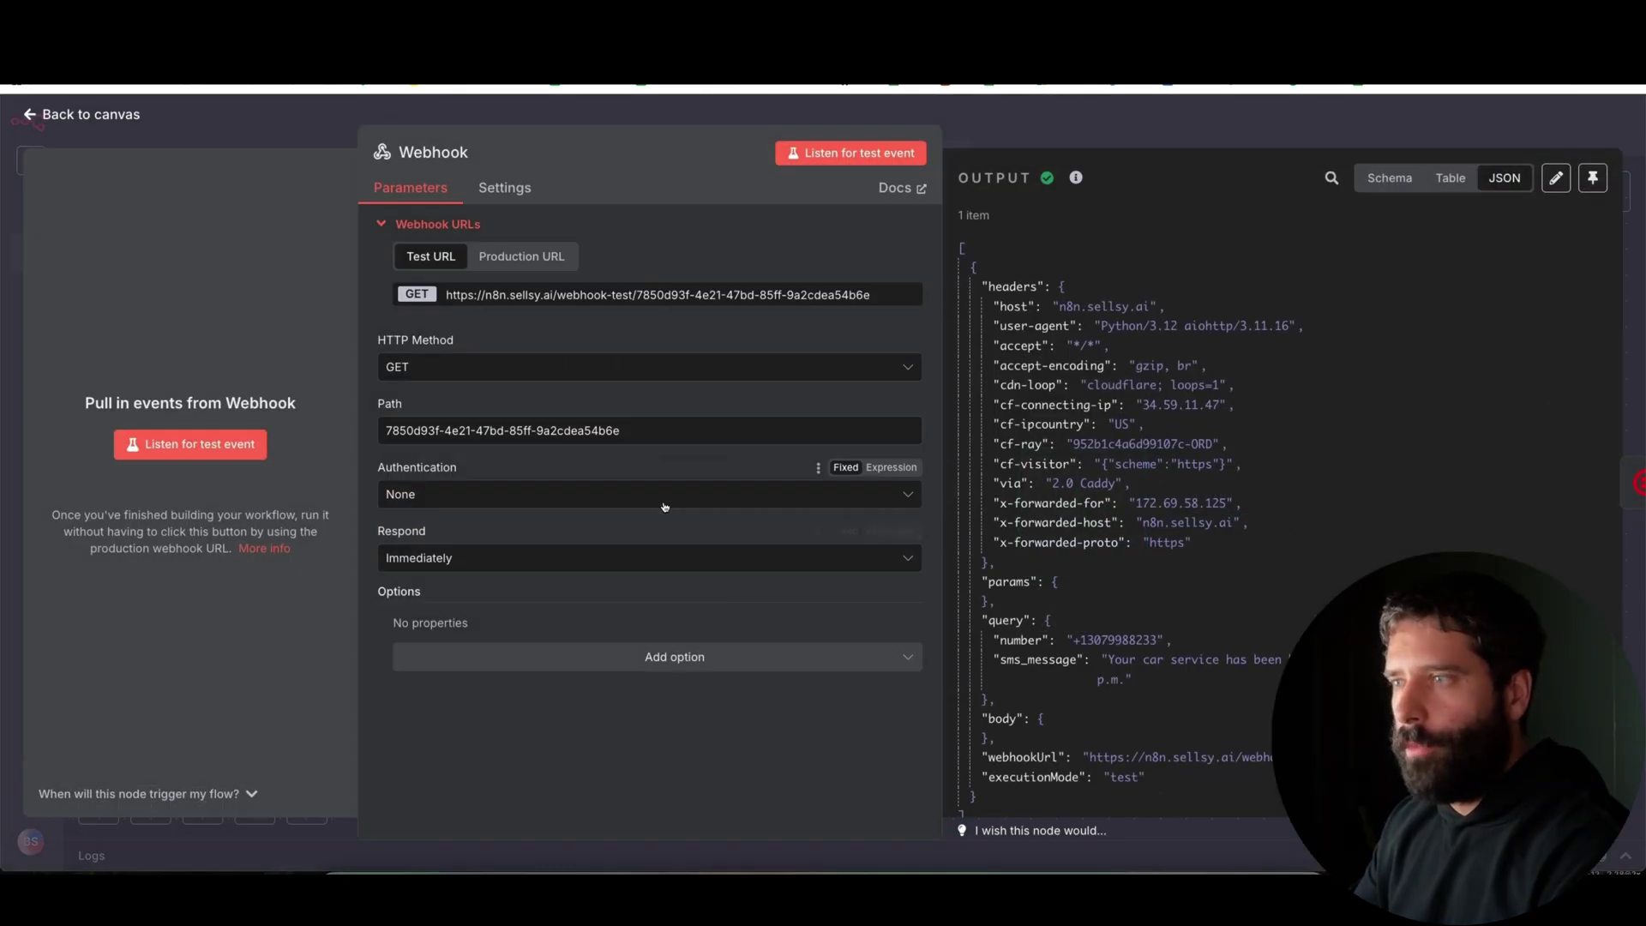
scroll(1100, 542, "down", 2)
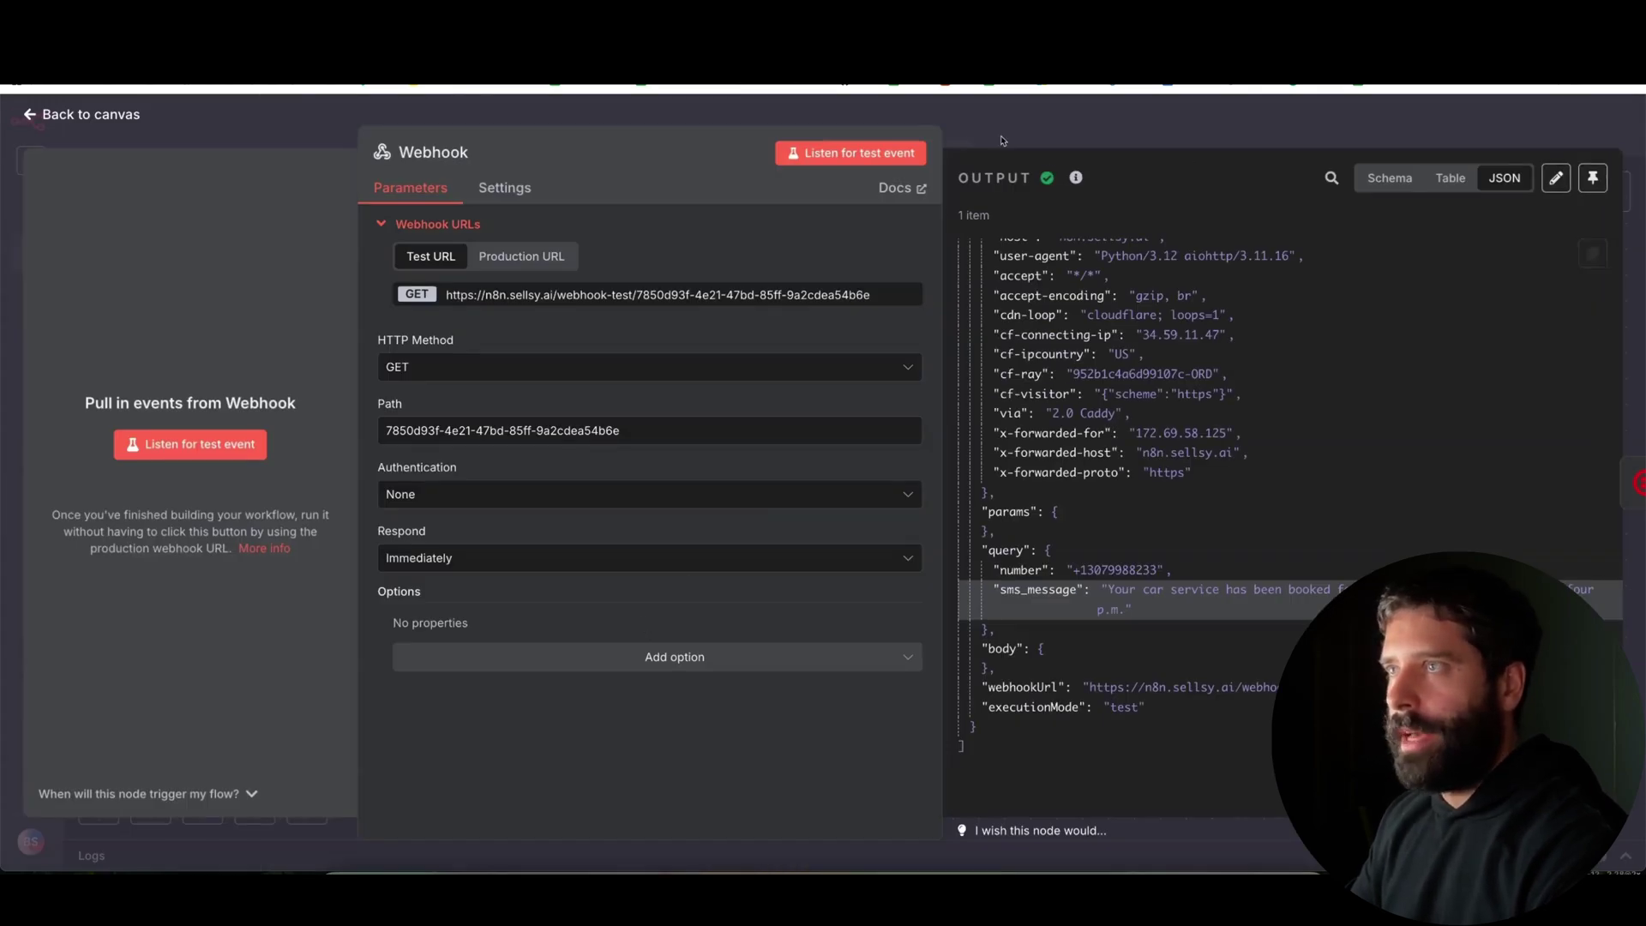
left_click(1001, 139)
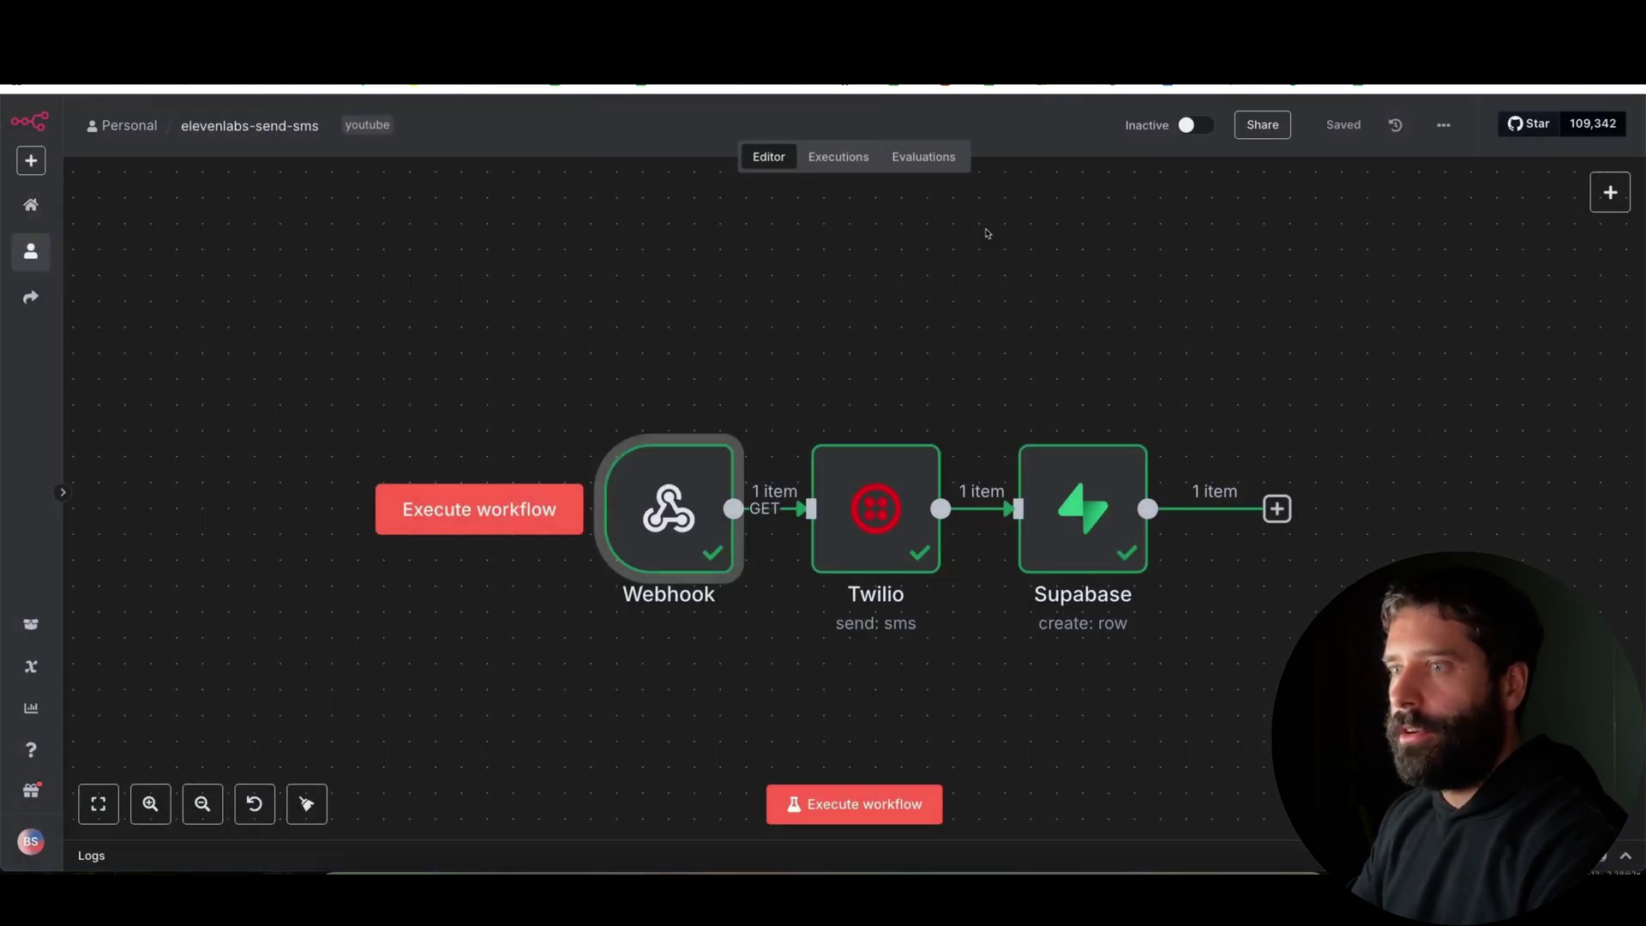
Step: Open the Twilio node and review its SMS Send settings and the sender phone number in the From field
double_click(875, 501)
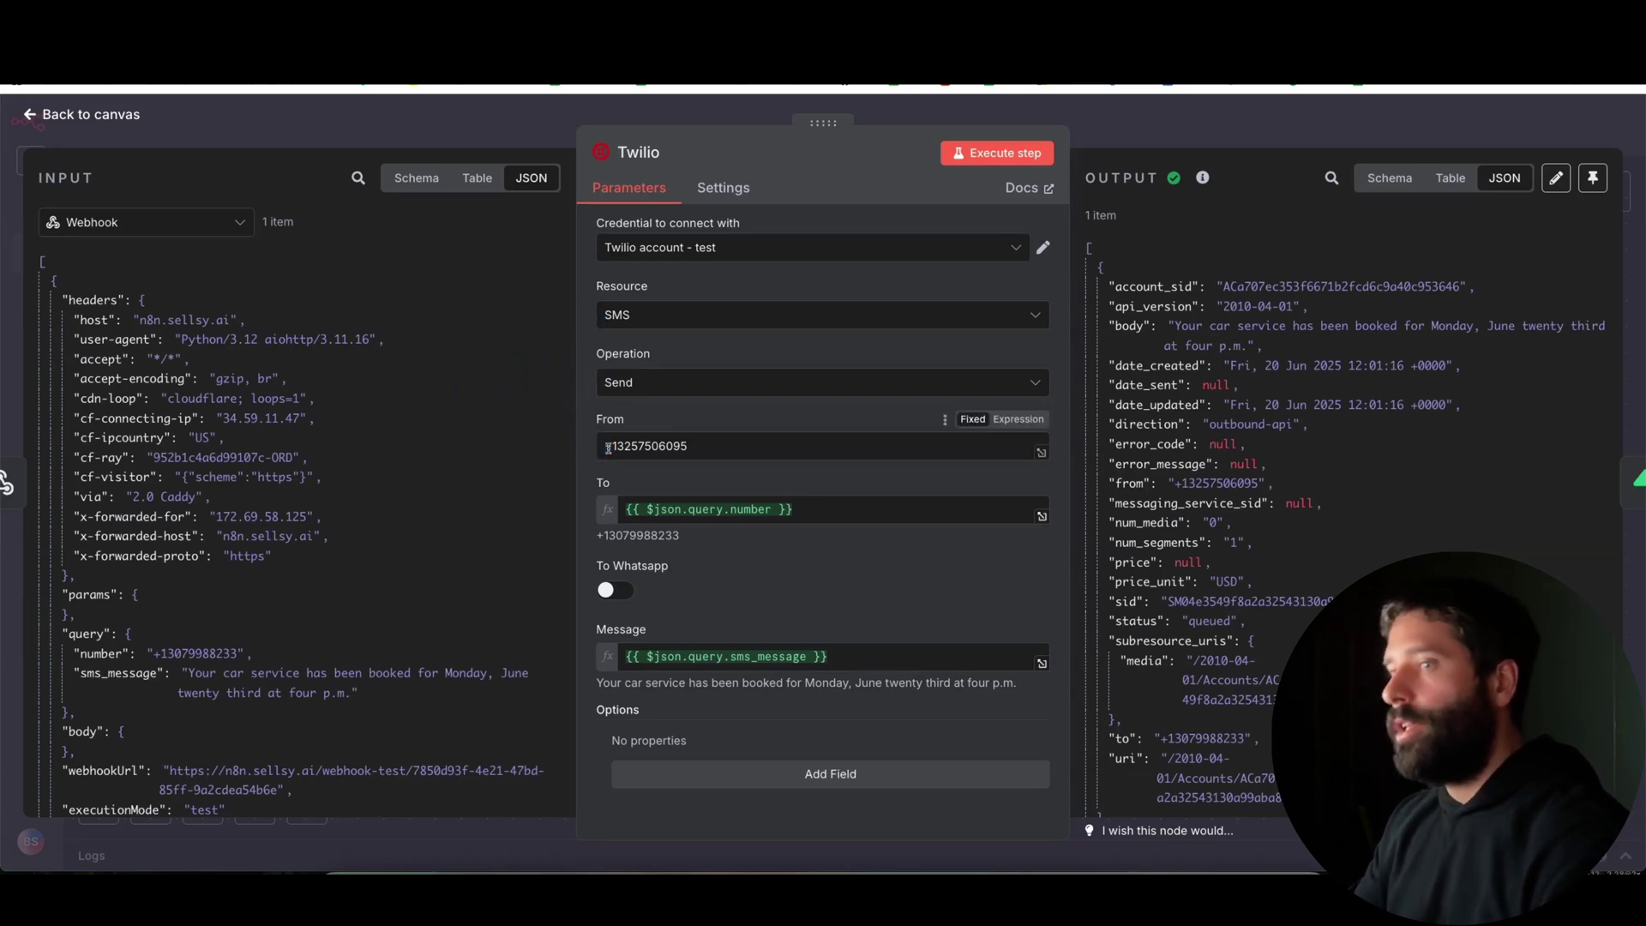
left_click_drag(688, 446, 574, 445)
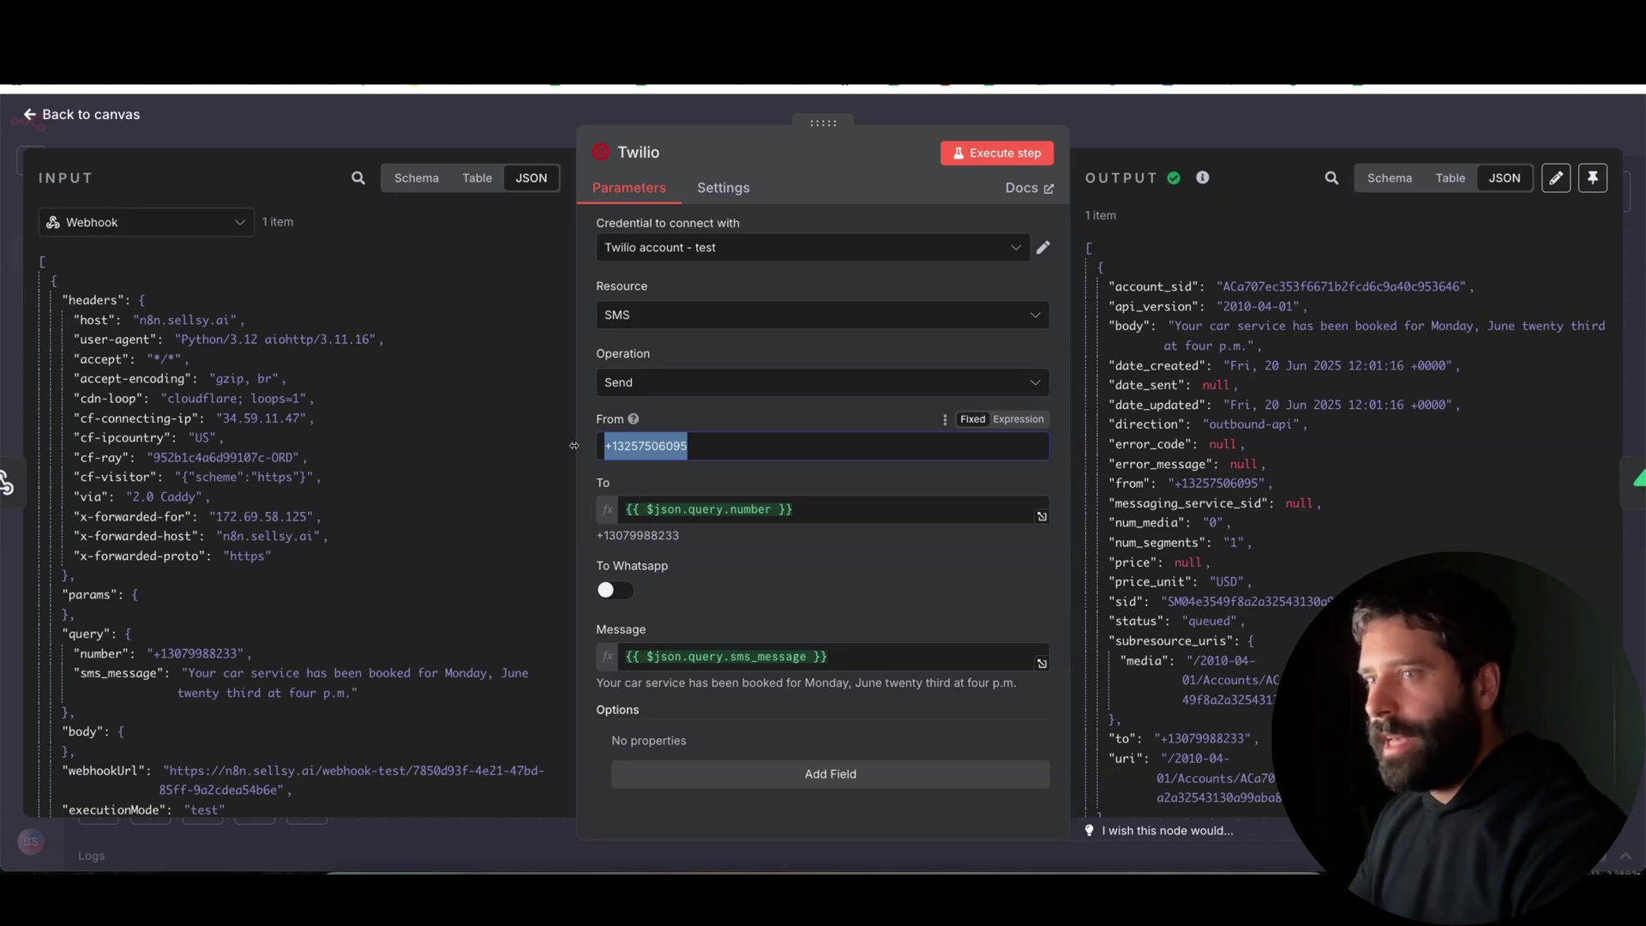
double_click(633, 447)
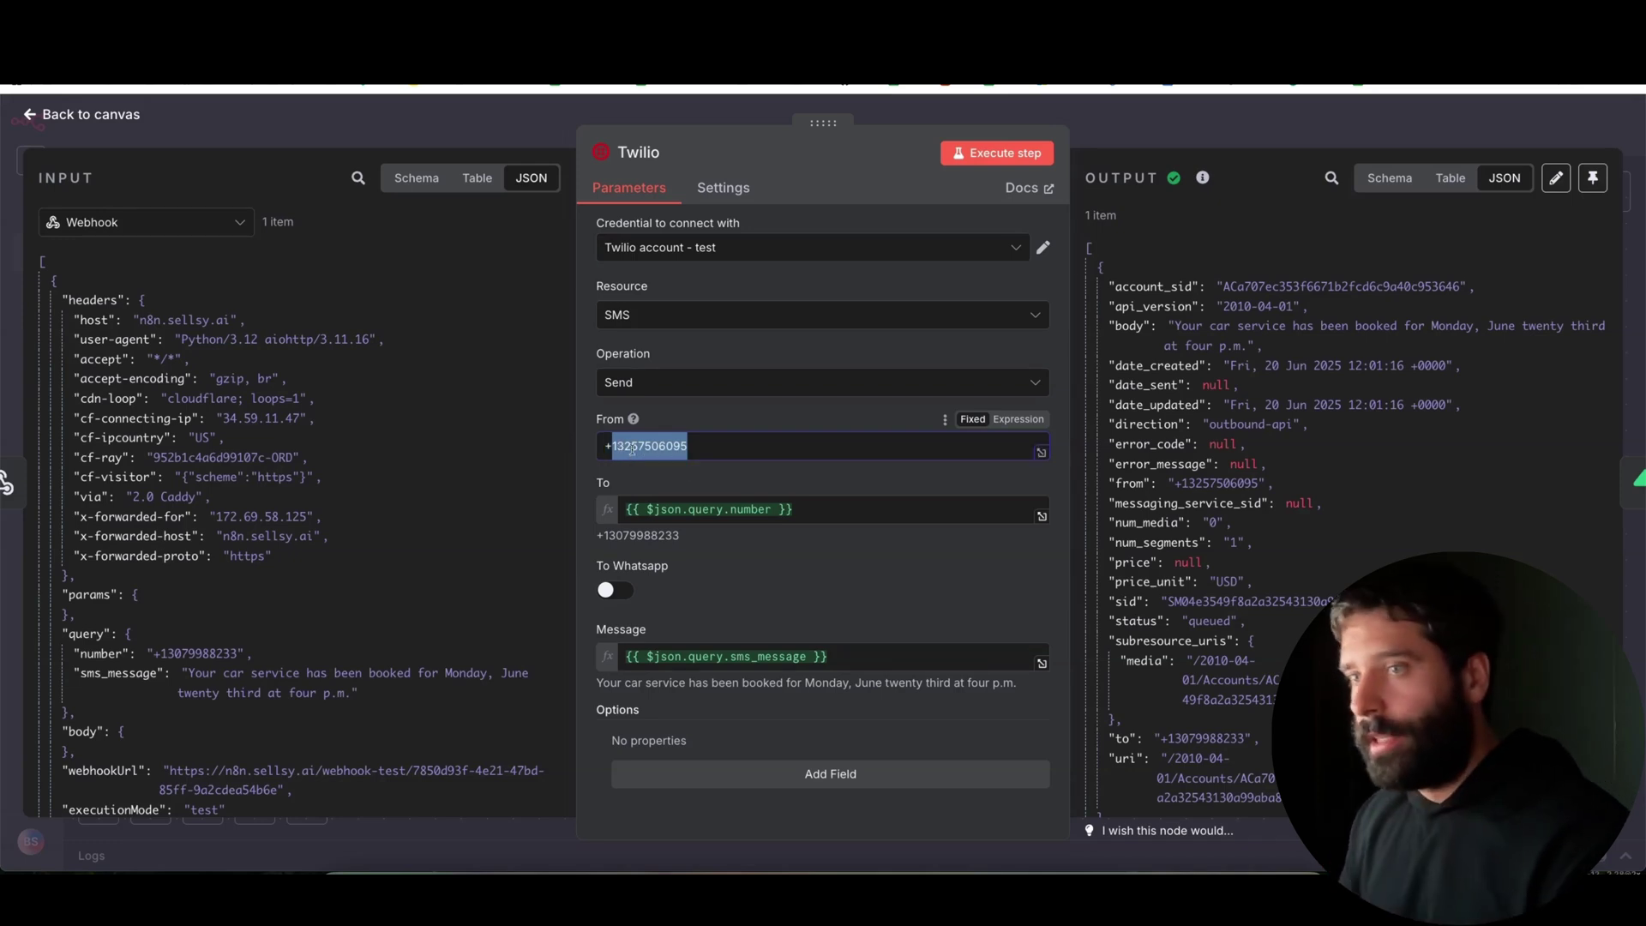
left_click(632, 448)
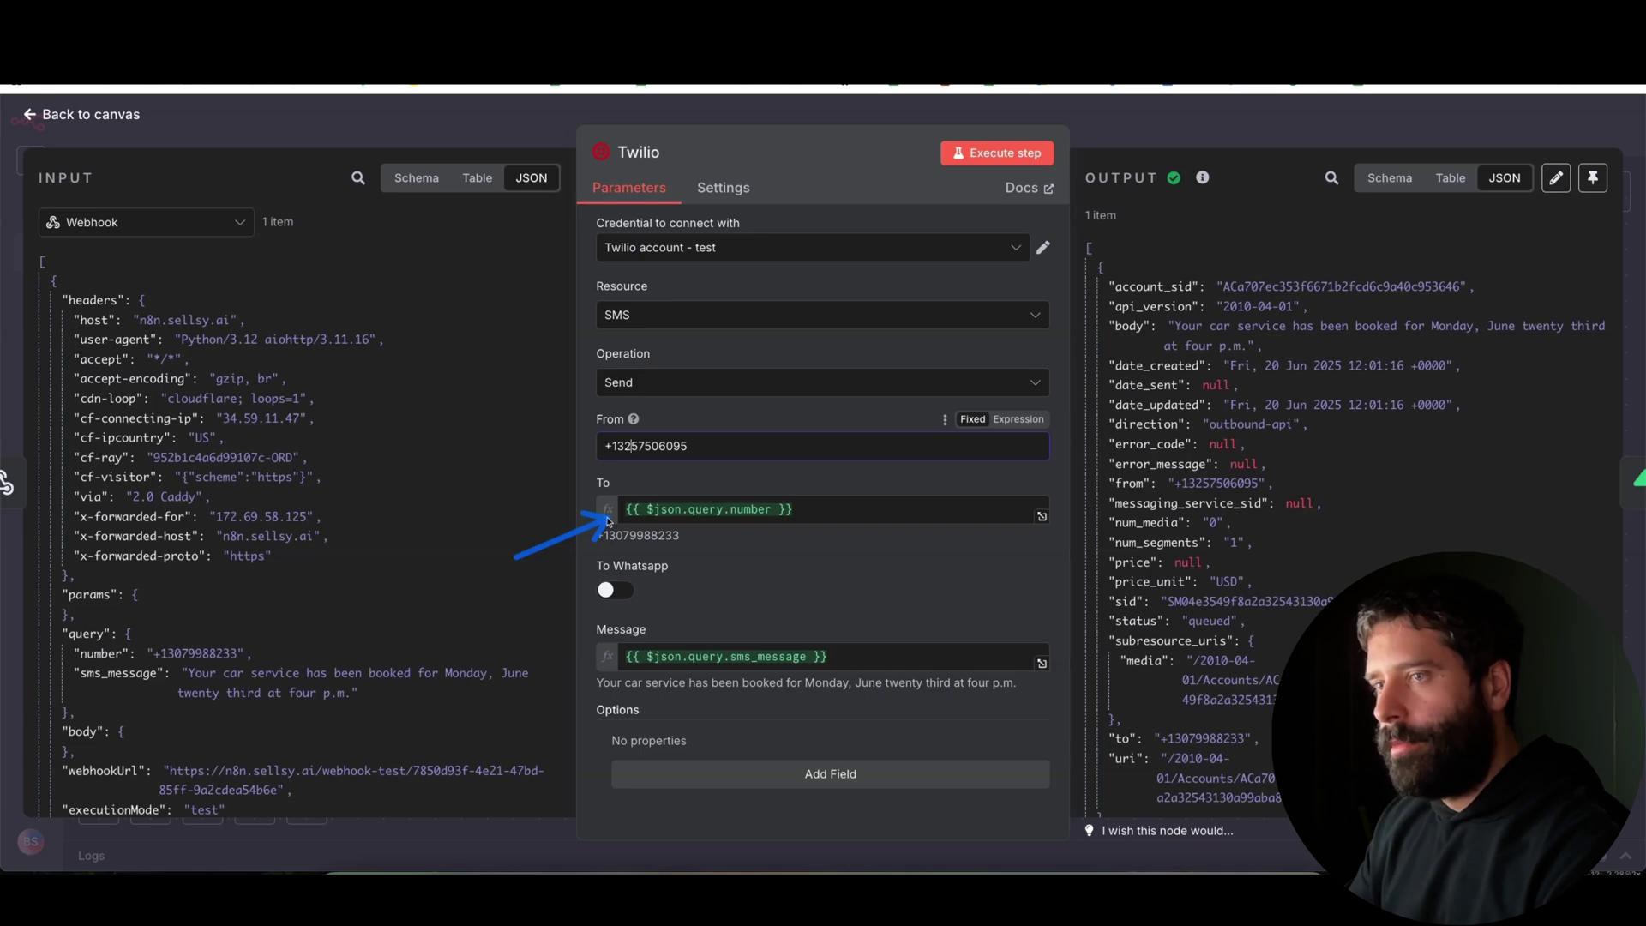
Step: Trace the webhook's number and sms_message values to Twilio's To and Message fields, check the output and close the node
scroll(299, 649, "down", 2)
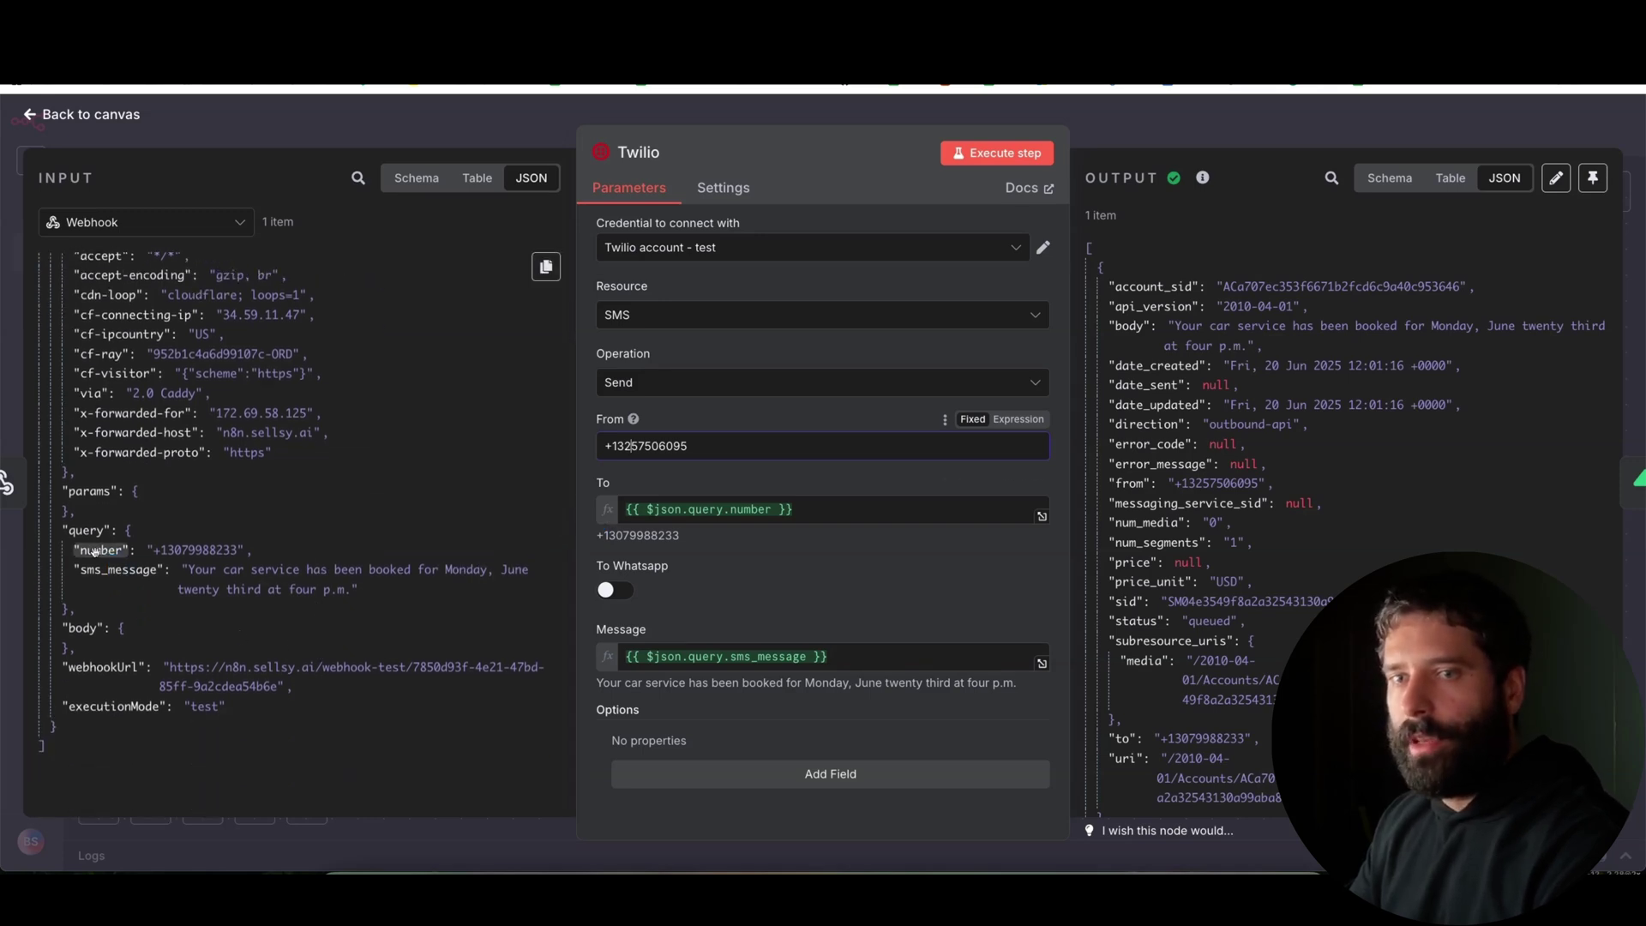
left_click_drag(101, 549, 386, 522)
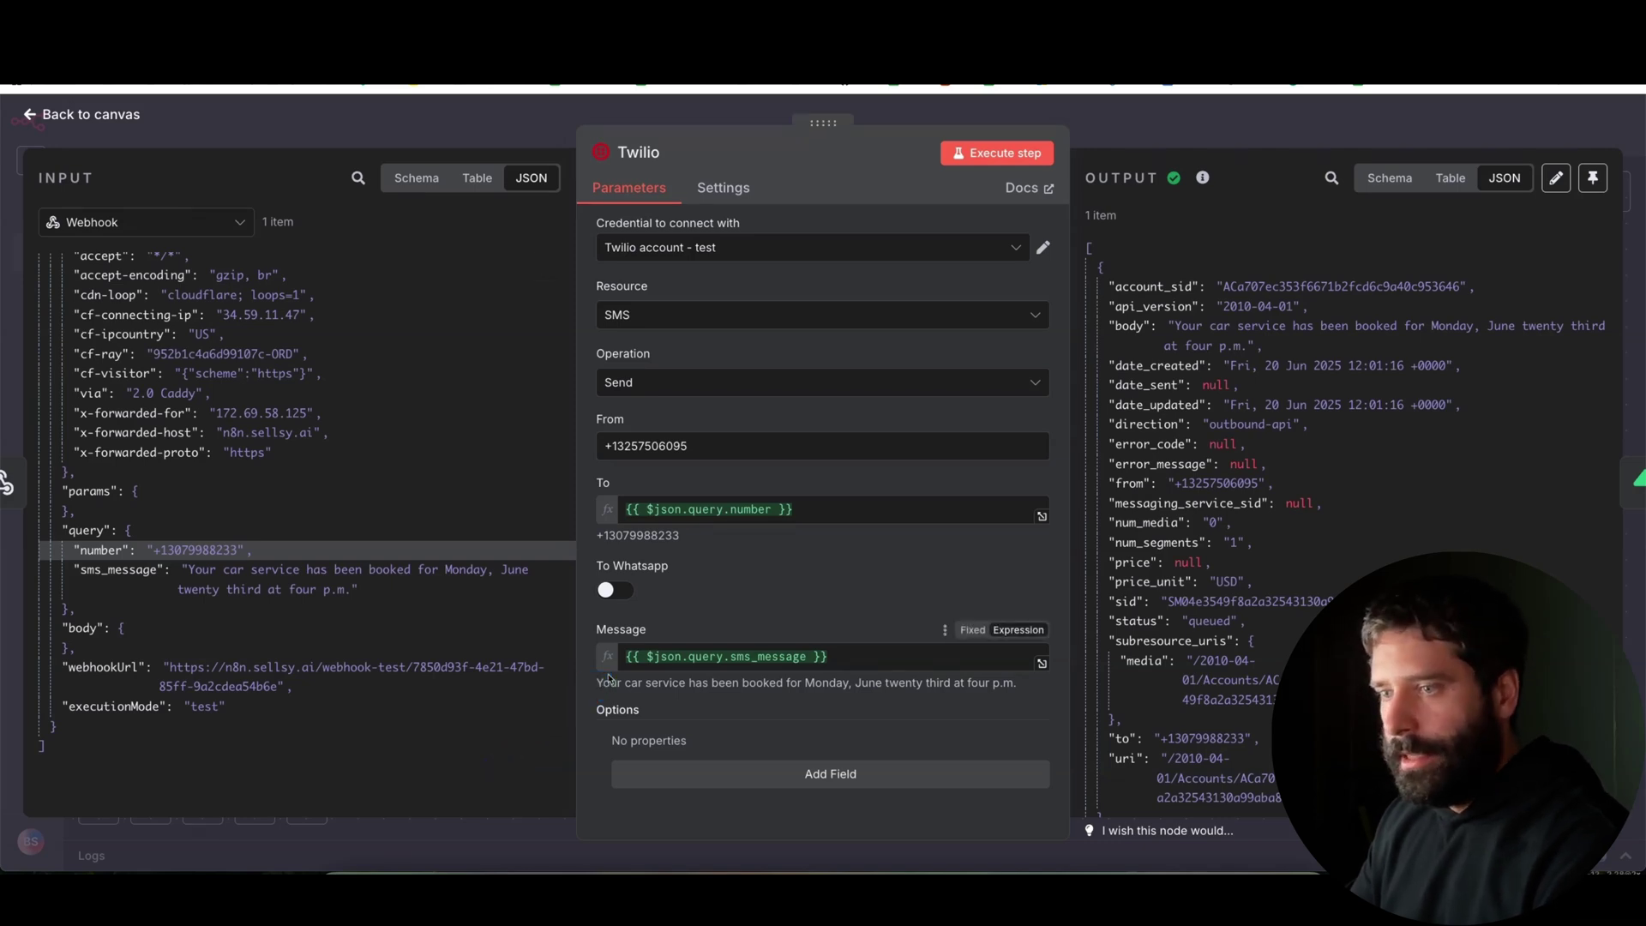
left_click_drag(110, 566, 673, 665)
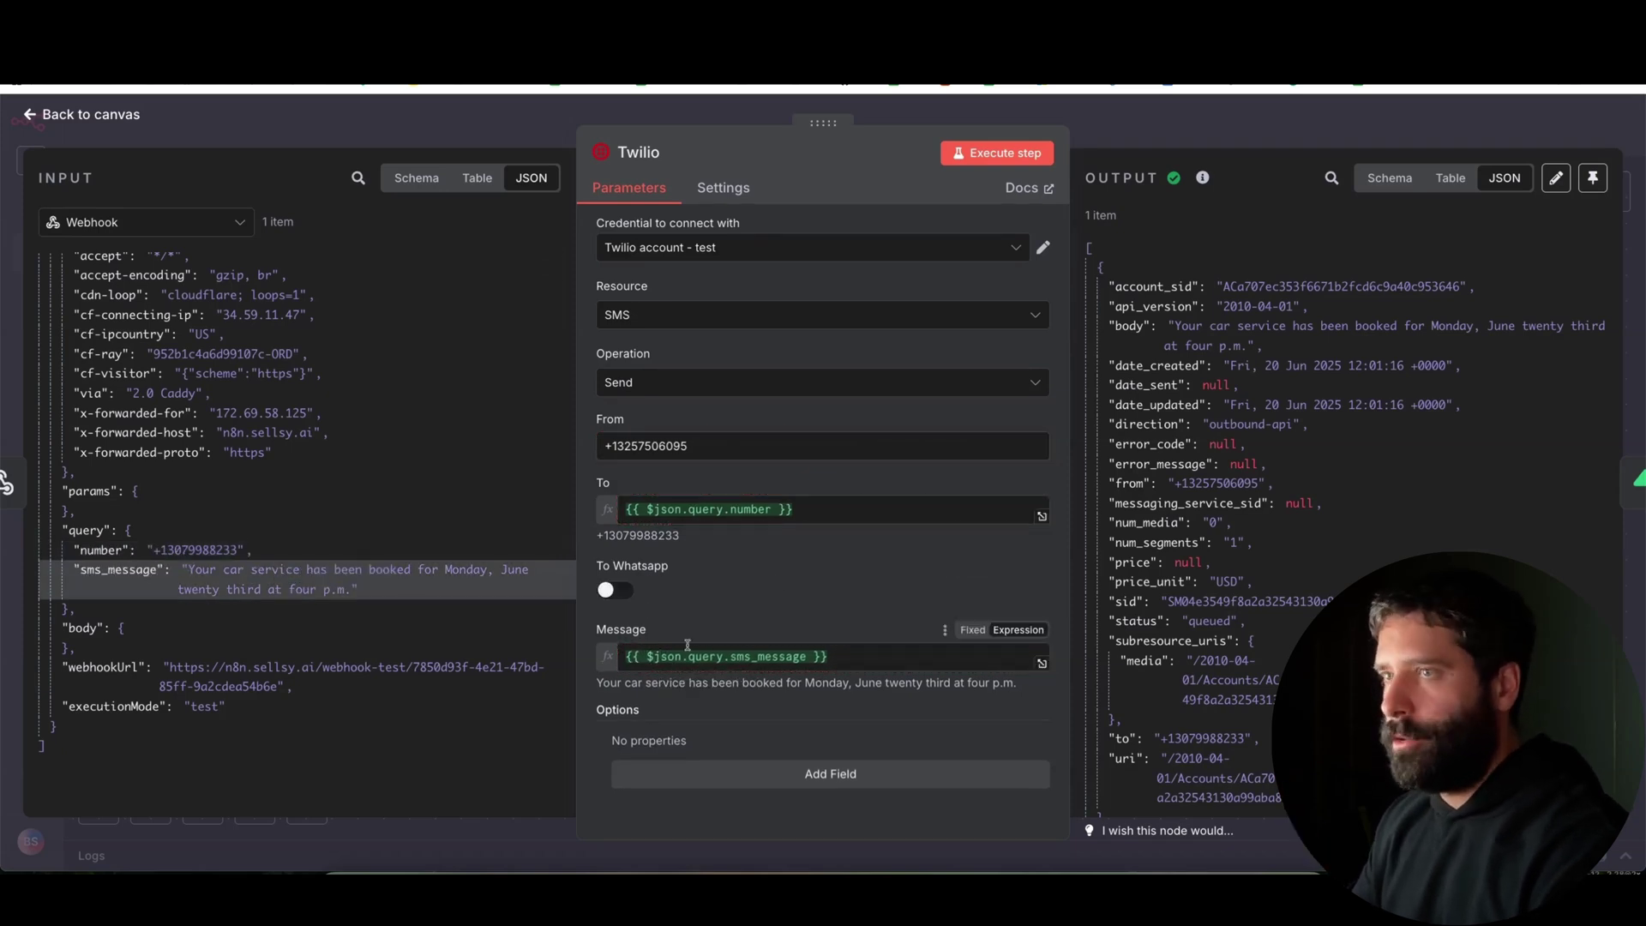
scroll(1311, 554, "down", 2)
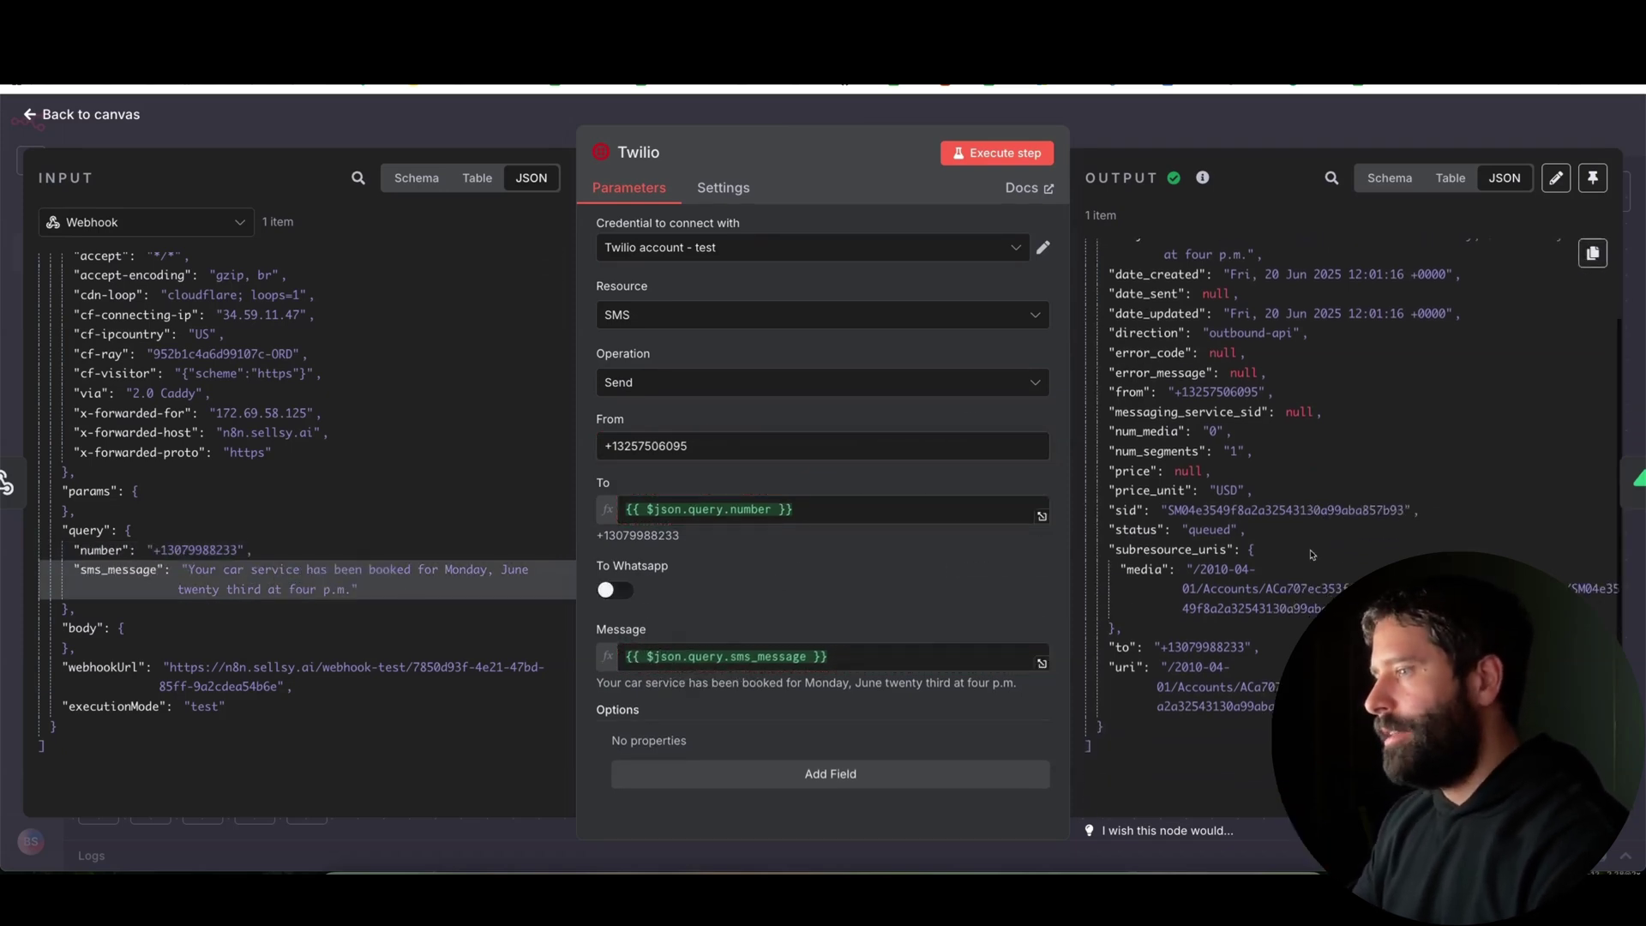
scroll(1310, 555, "up", 3)
left_click(1254, 133)
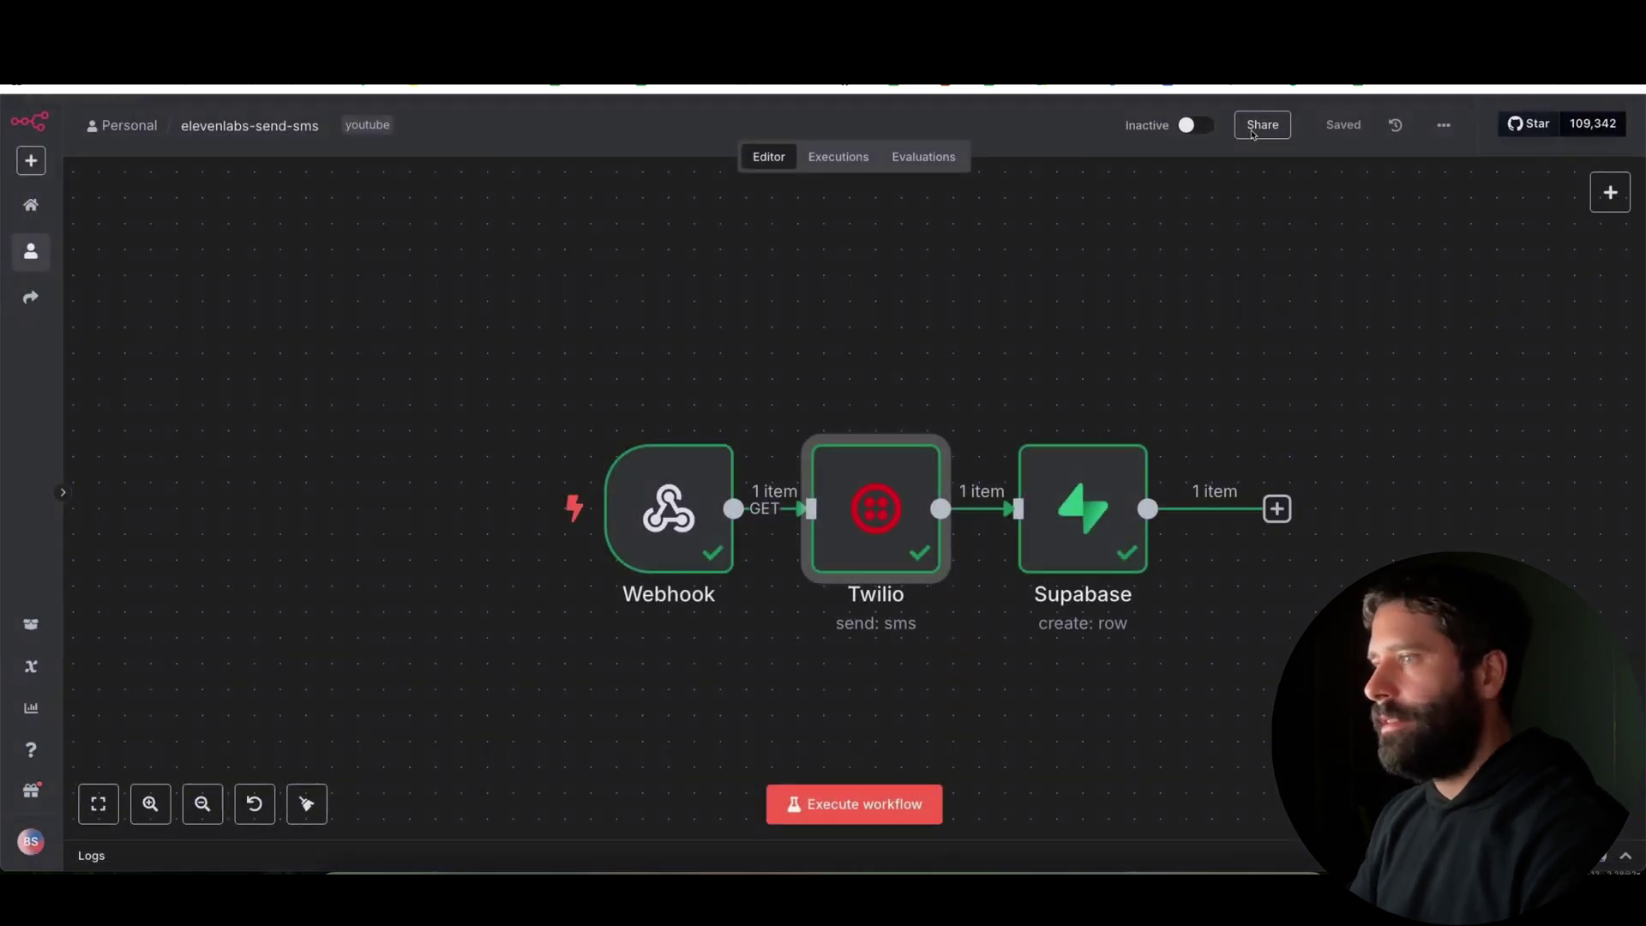
Step: Open the Supabase node and review its credential, row Create operation, n8n_chat_histories table and fields, checking them against the Supabase table
double_click(1078, 515)
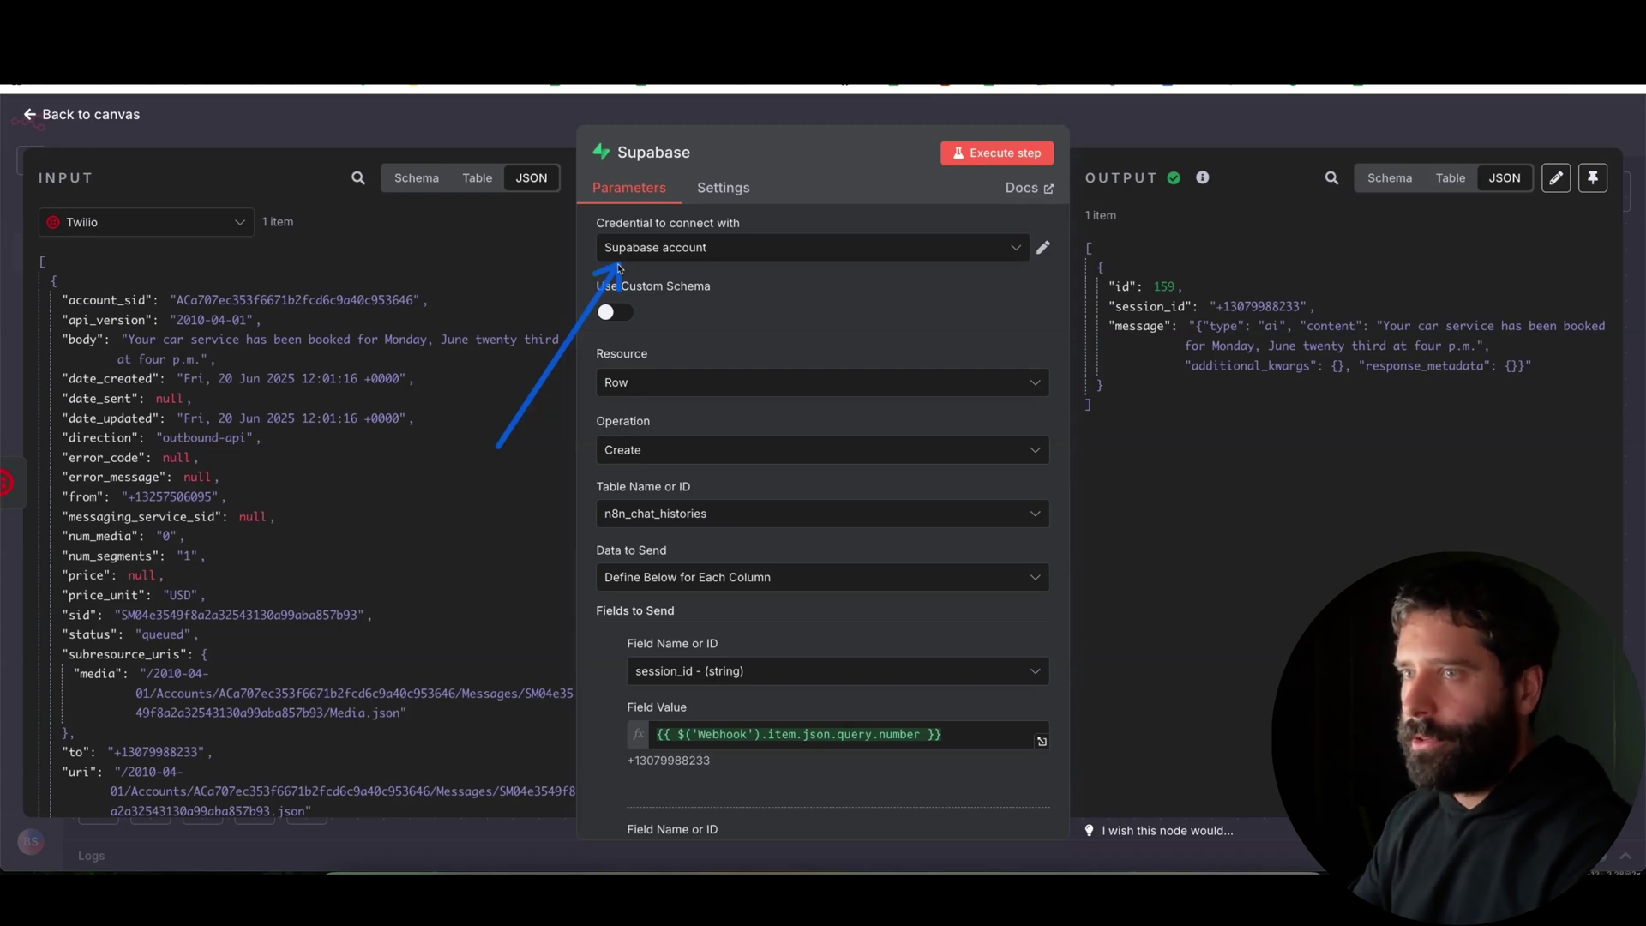
scroll(618, 268, "down", 1)
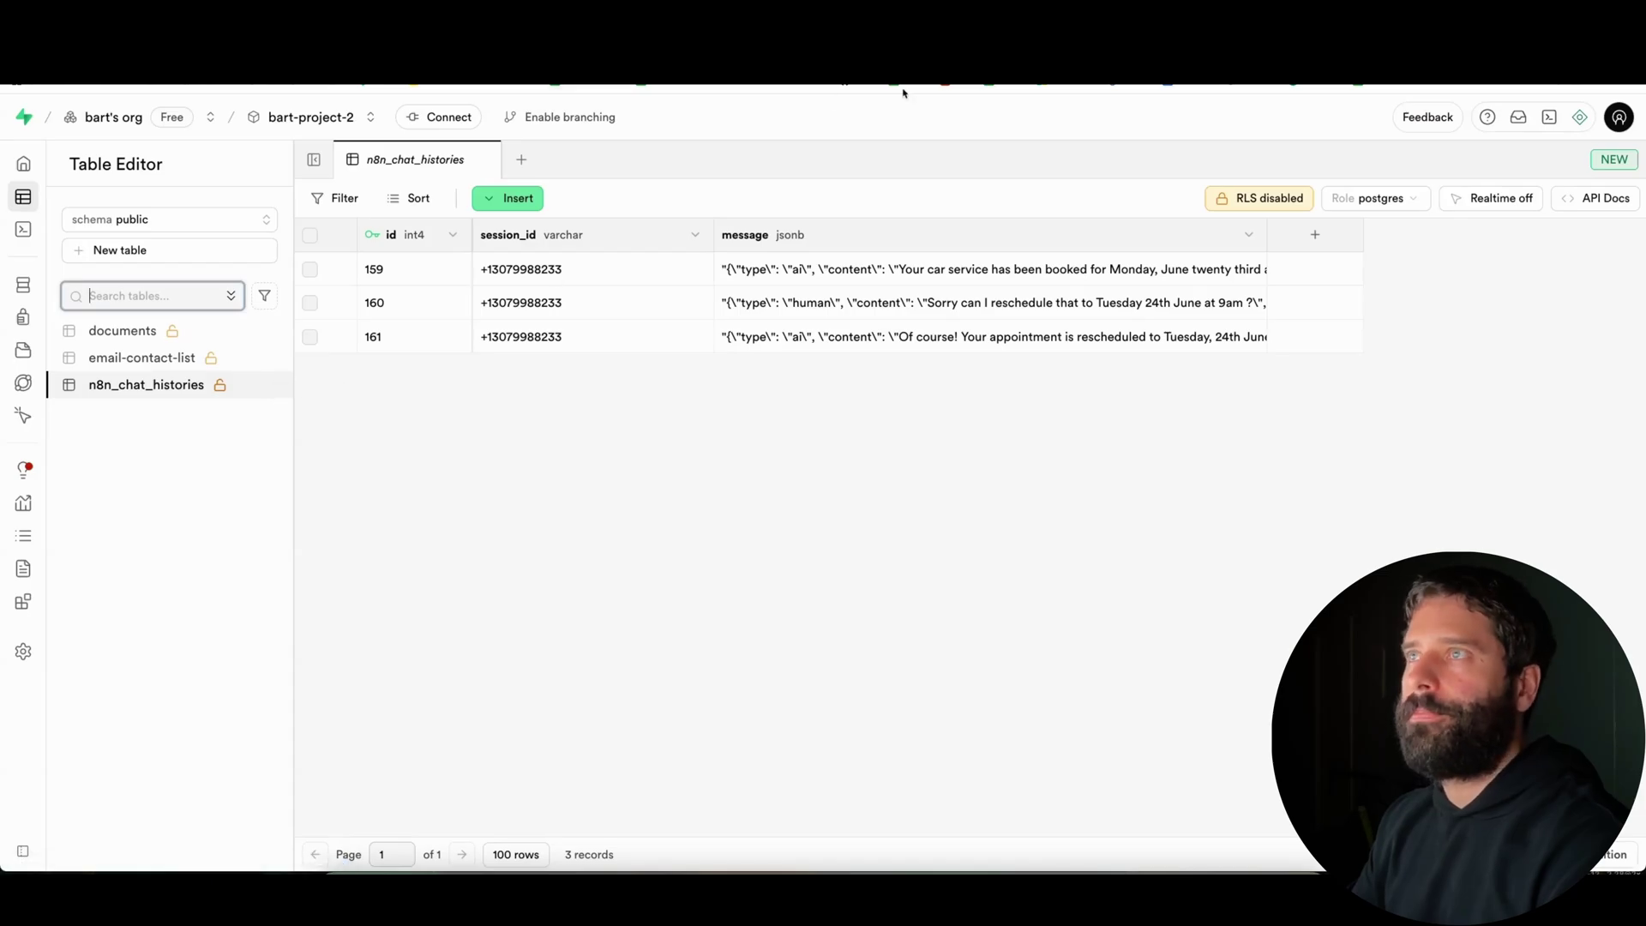
left_click(903, 84)
scroll(834, 522, "down", 3)
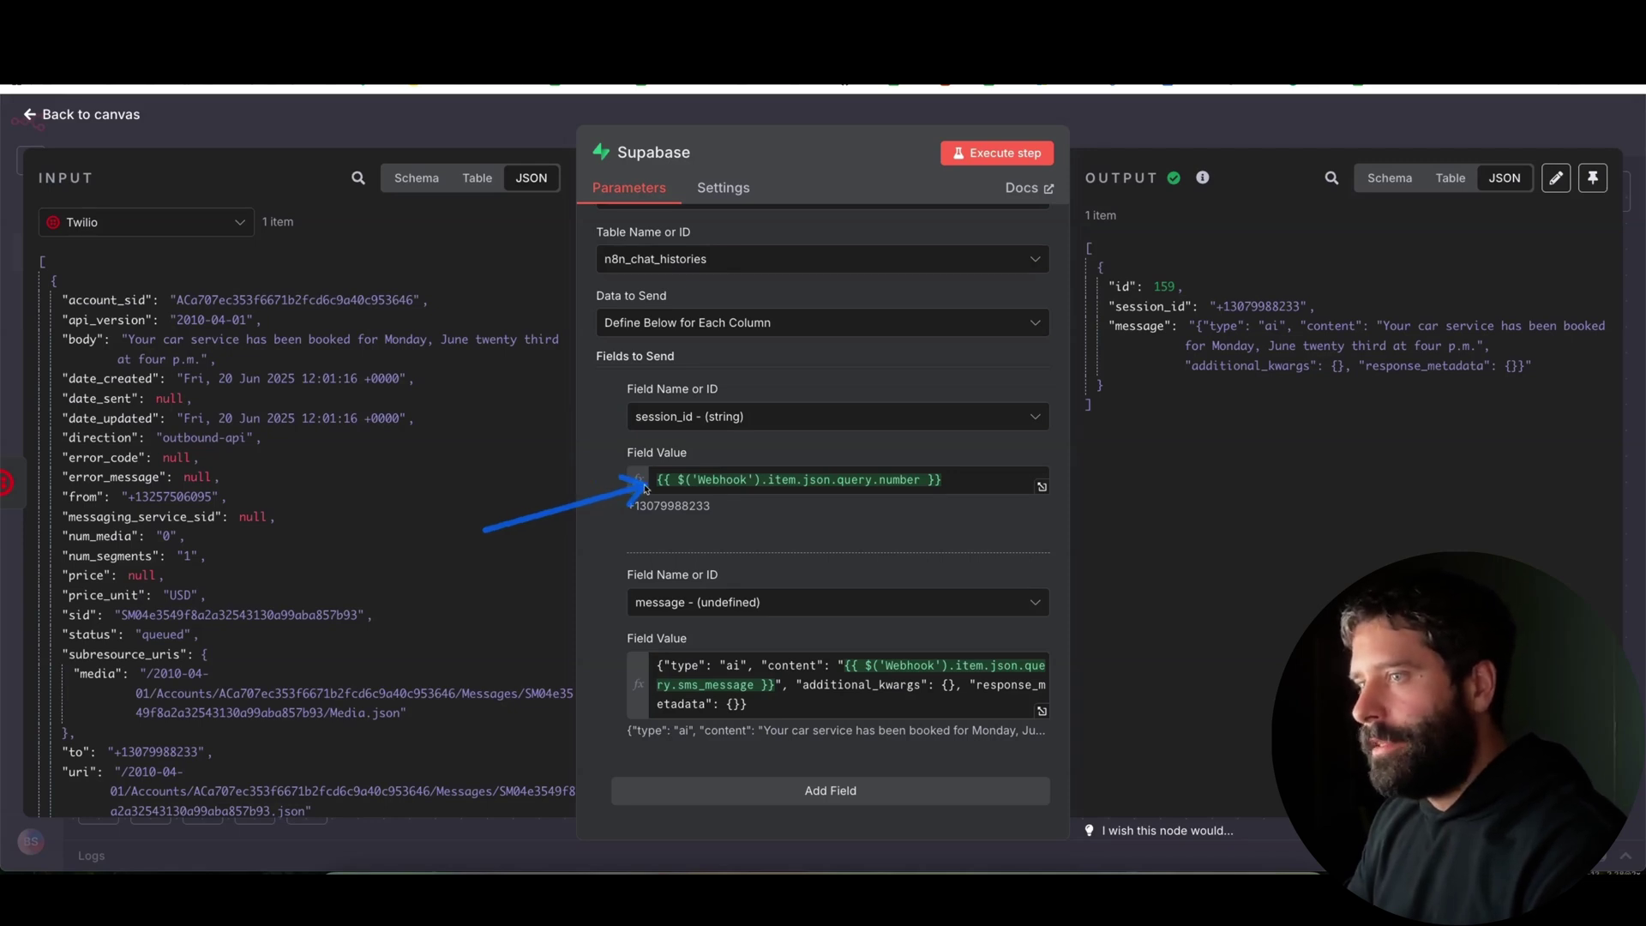
Step: Show the Webhook node's data as the Supabase node's input and trace the query number to the session_id field value
left_click(218, 229)
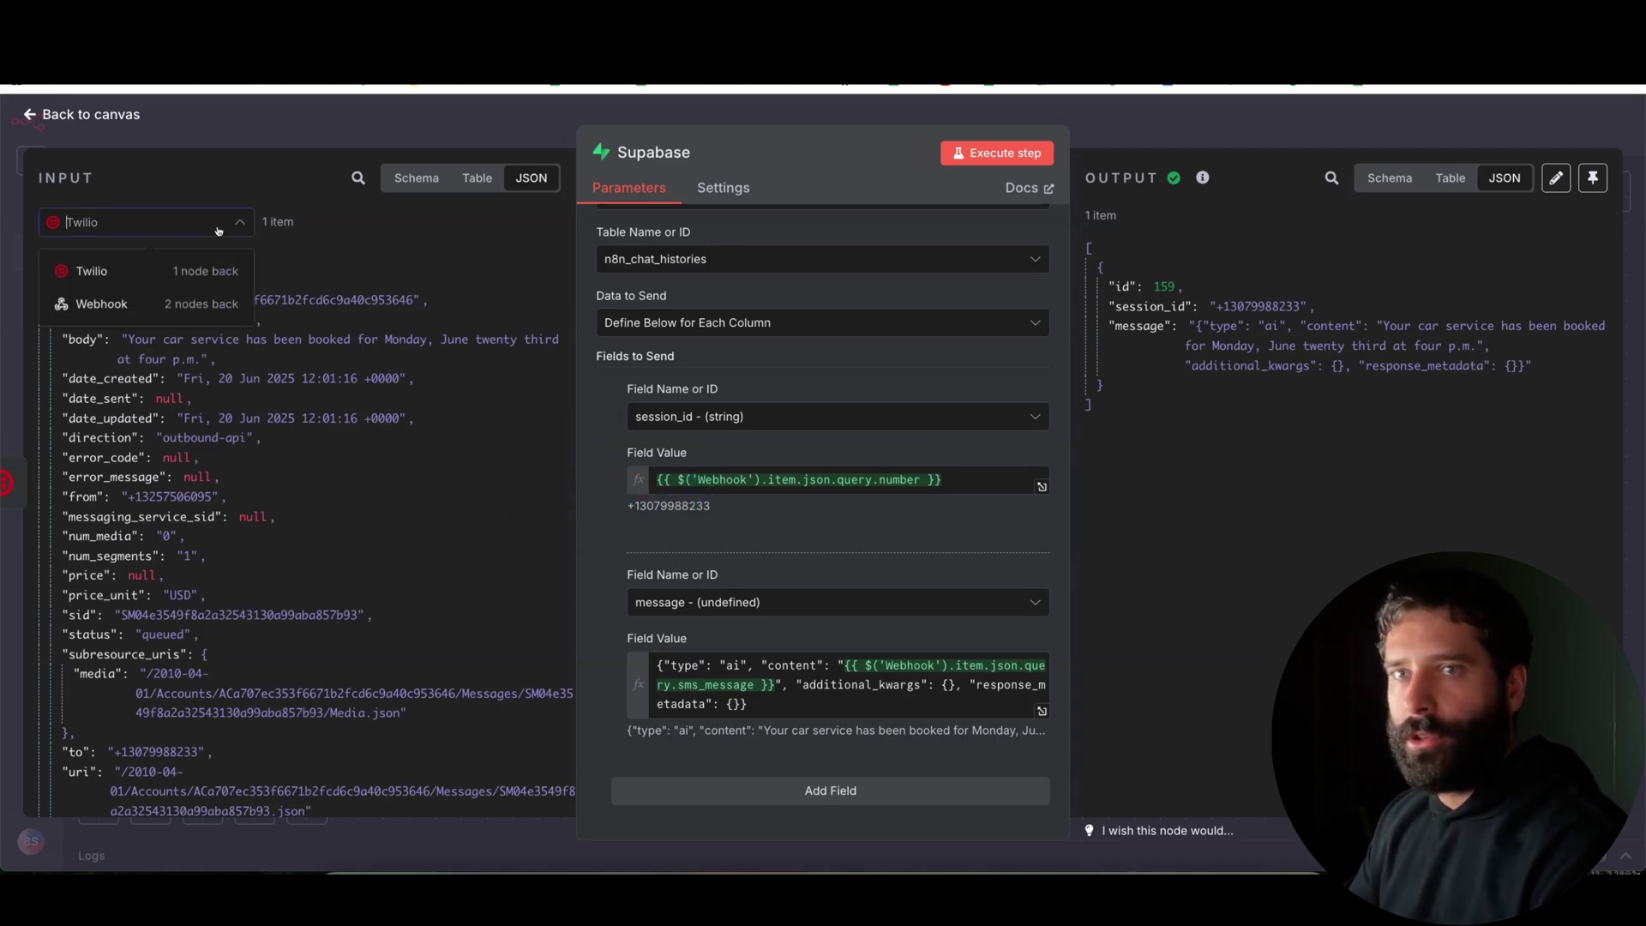
left_click(101, 304)
scroll(261, 513, "down", 2)
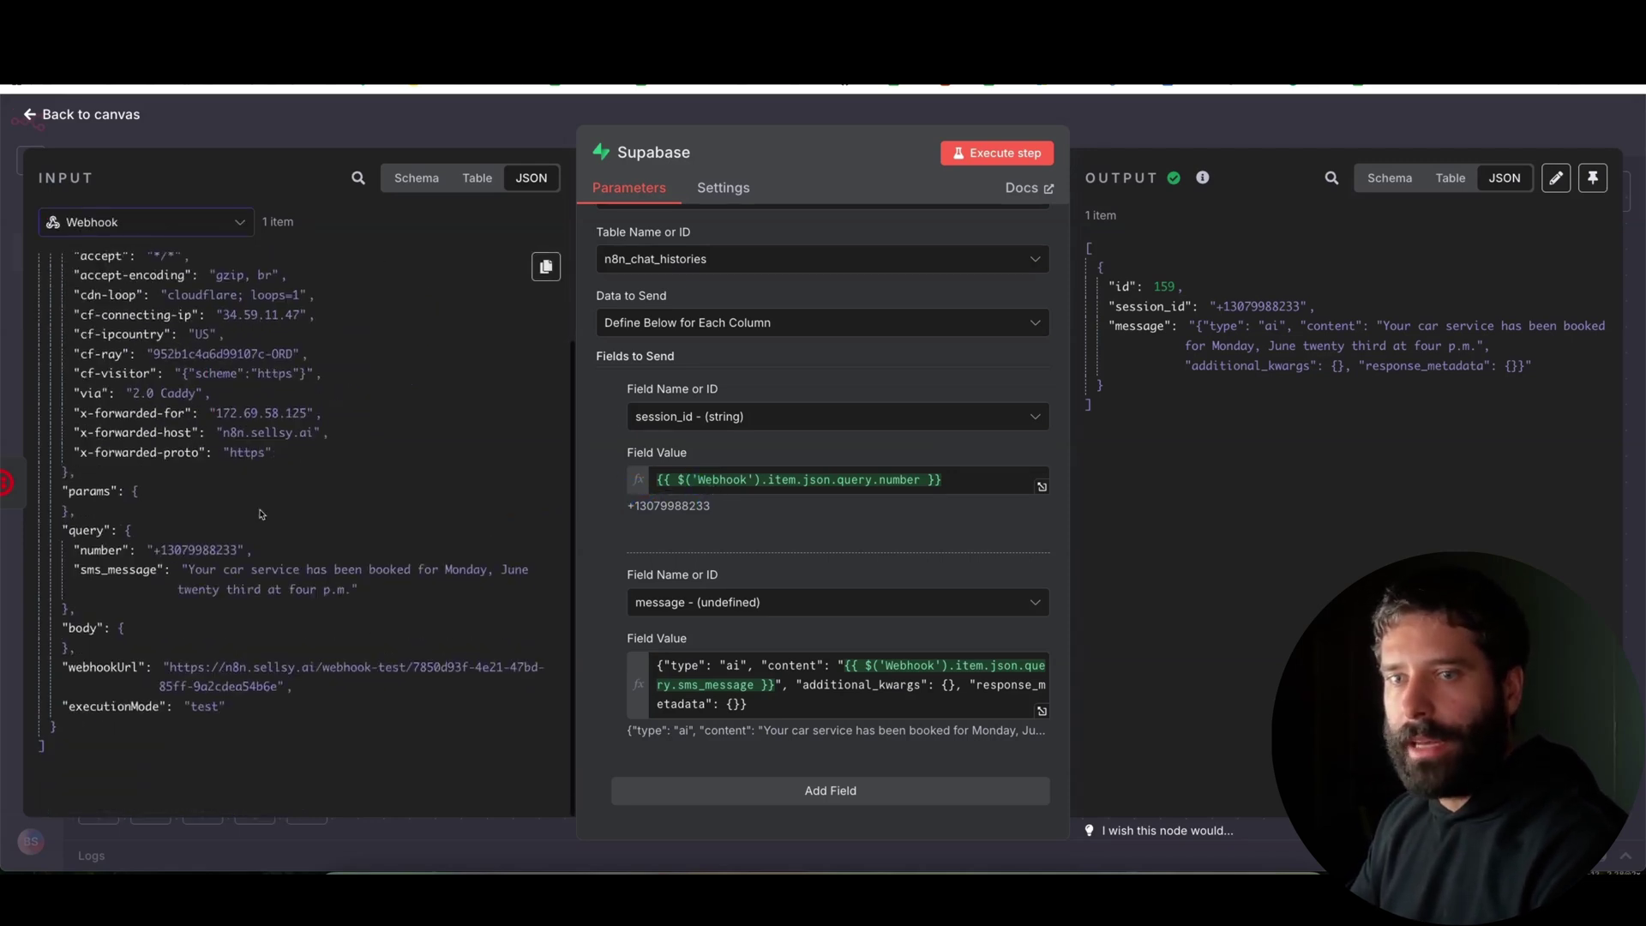
left_click_drag(89, 553, 643, 484)
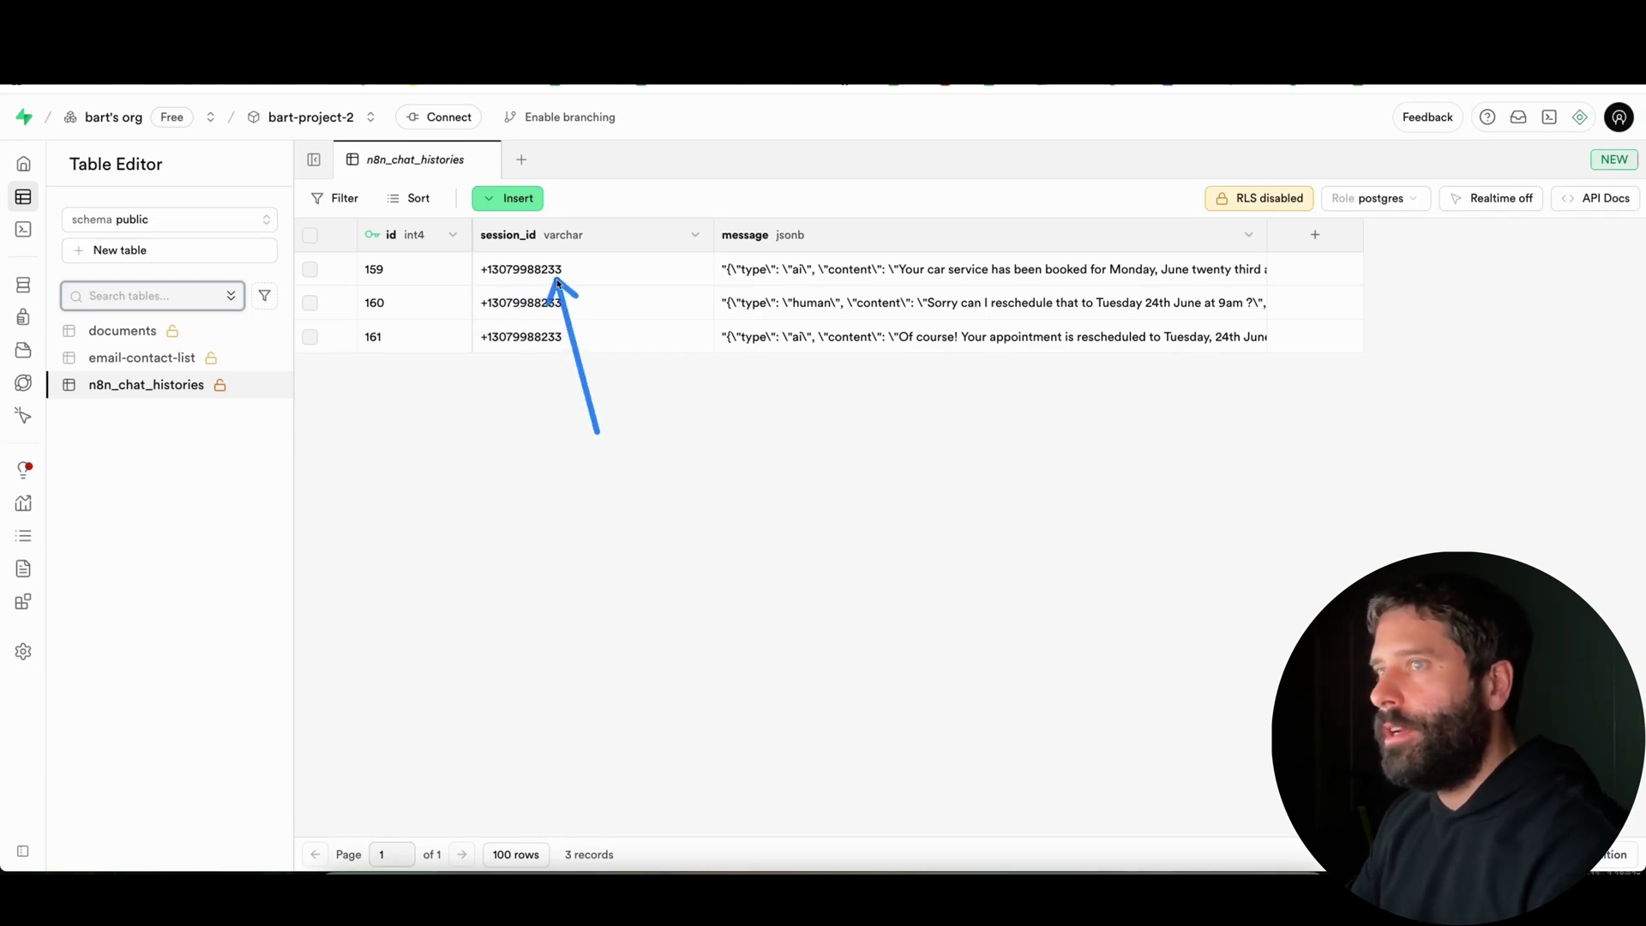
Step: Check the Supabase table's session_id values, and open the Supabase node's message field expression to examine its JSON for the agent's memory
mouse_move(840, 536)
left_mouse_down()
mouse_move(782, 377)
mouse_move(868, 261)
mouse_move(830, 341)
mouse_move(854, 287)
mouse_move(838, 340)
mouse_move(833, 324)
left_mouse_up()
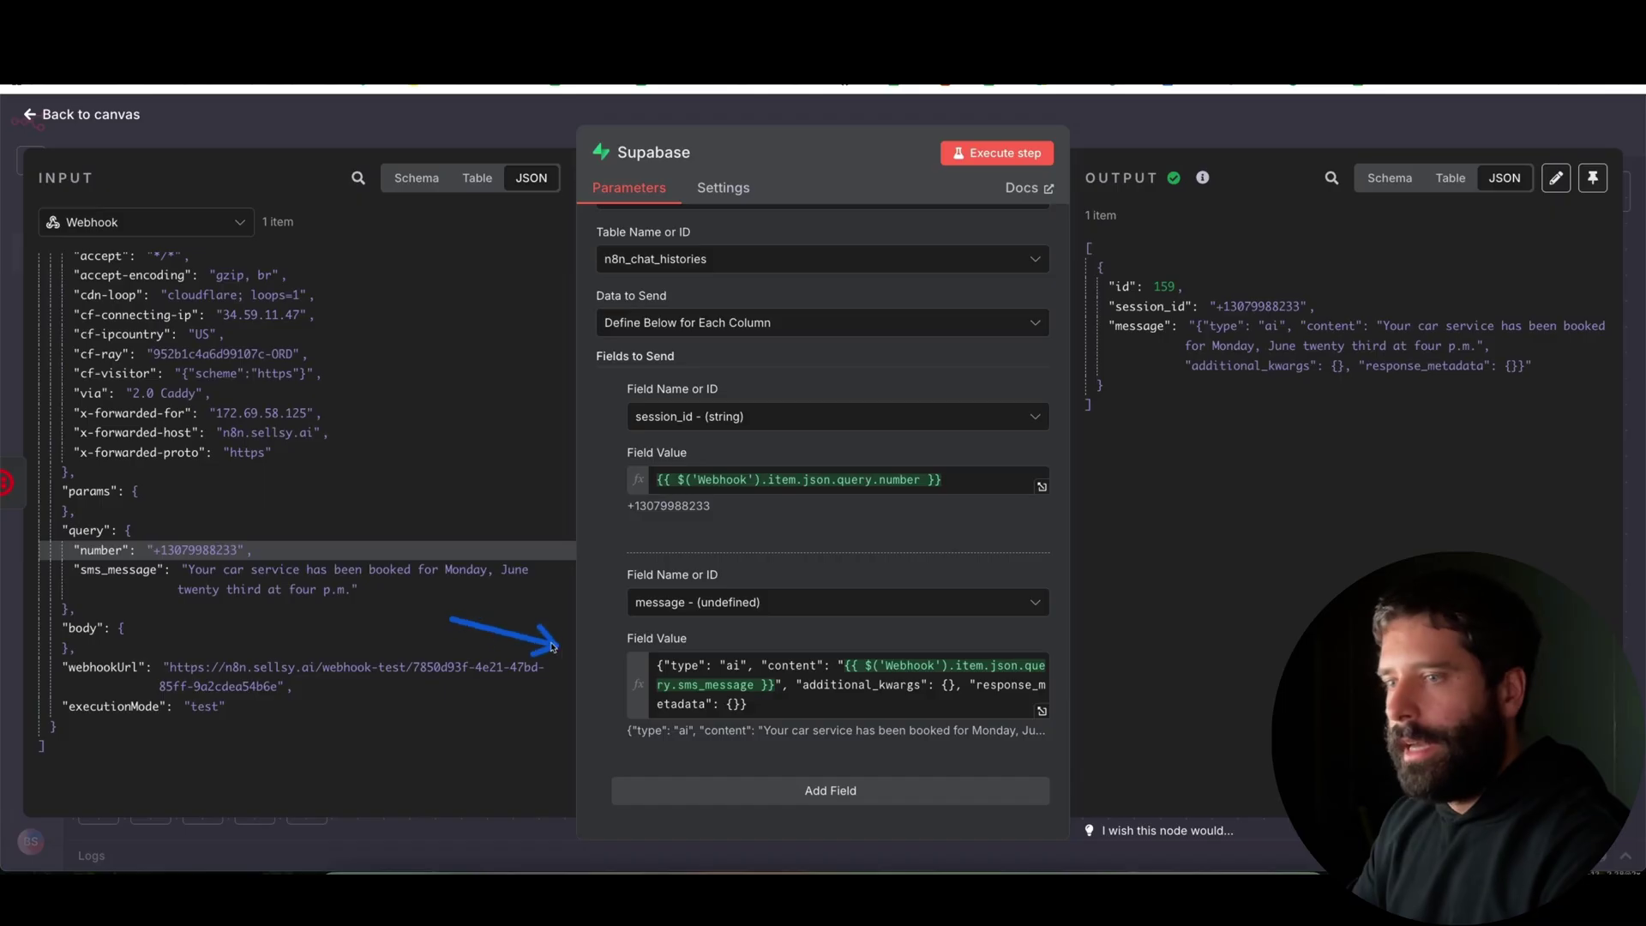
left_click_drag(600, 658, 627, 677)
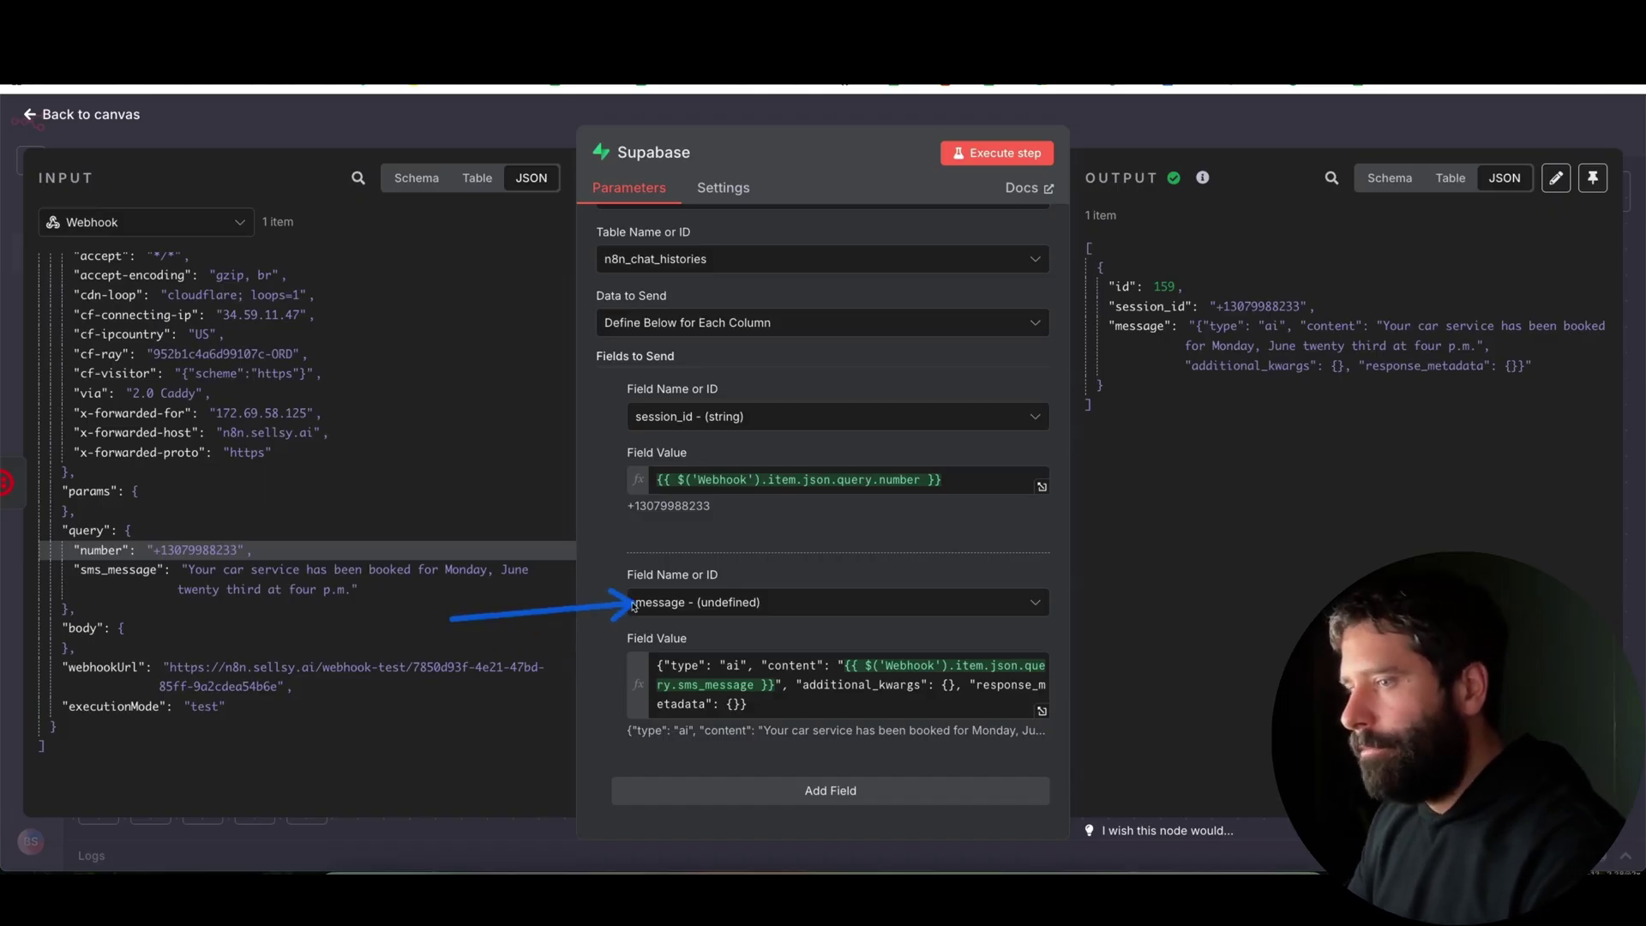
left_click(1043, 712)
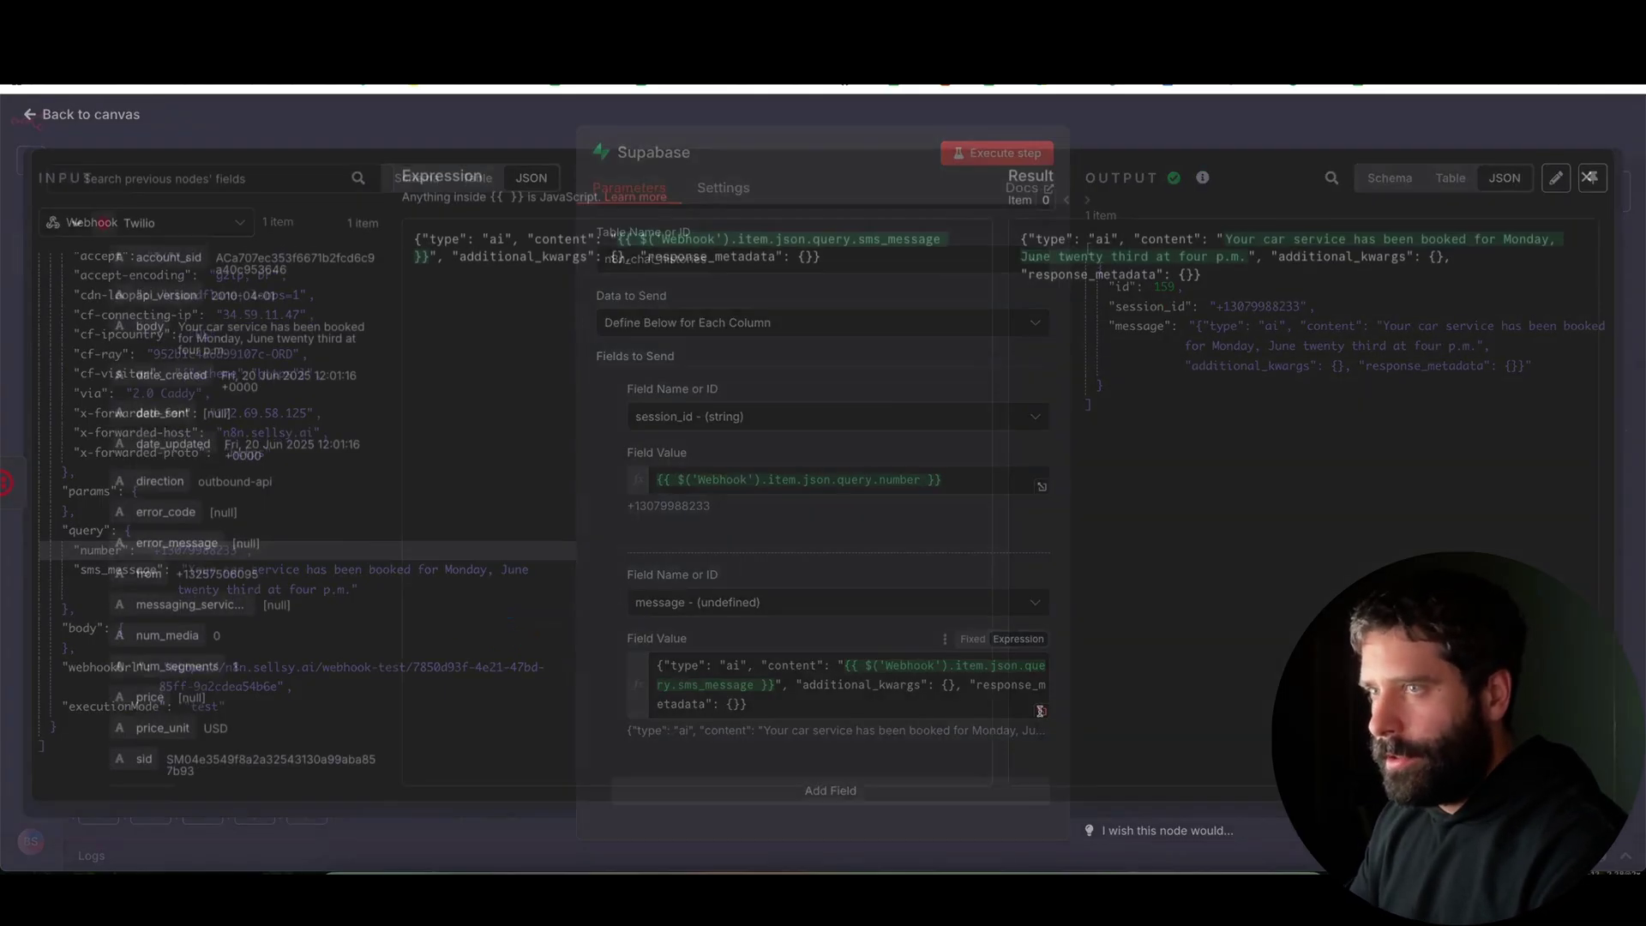
key("ctrl+a")
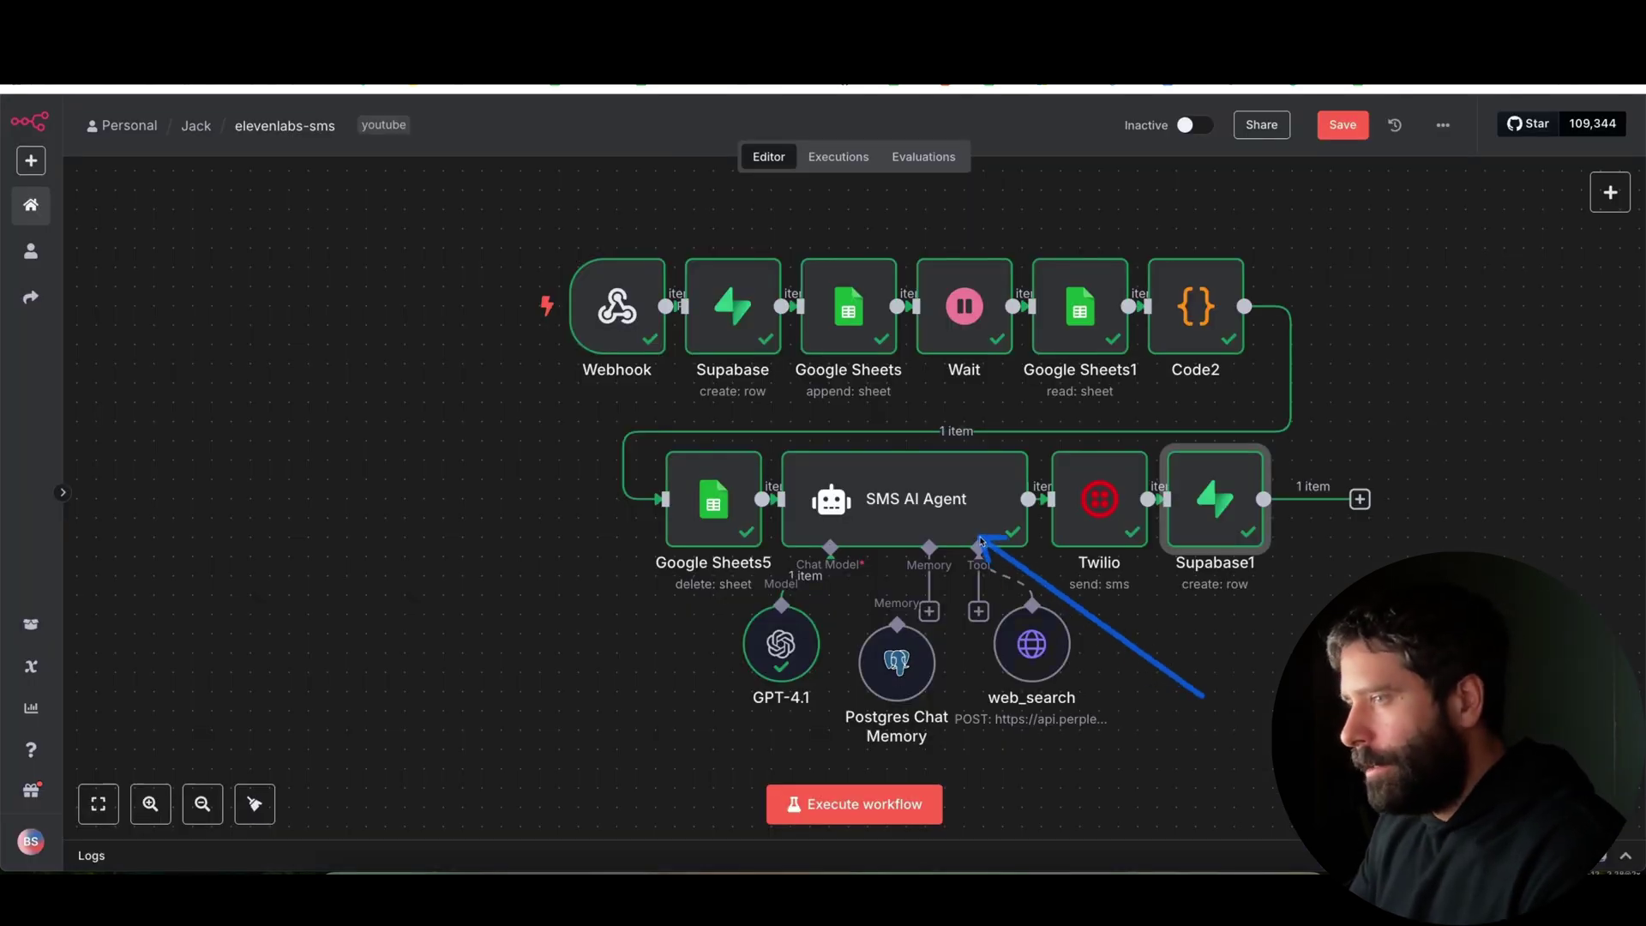
mouse_move(981, 540)
left_mouse_down()
mouse_move(960, 534)
mouse_move(921, 622)
left_mouse_up()
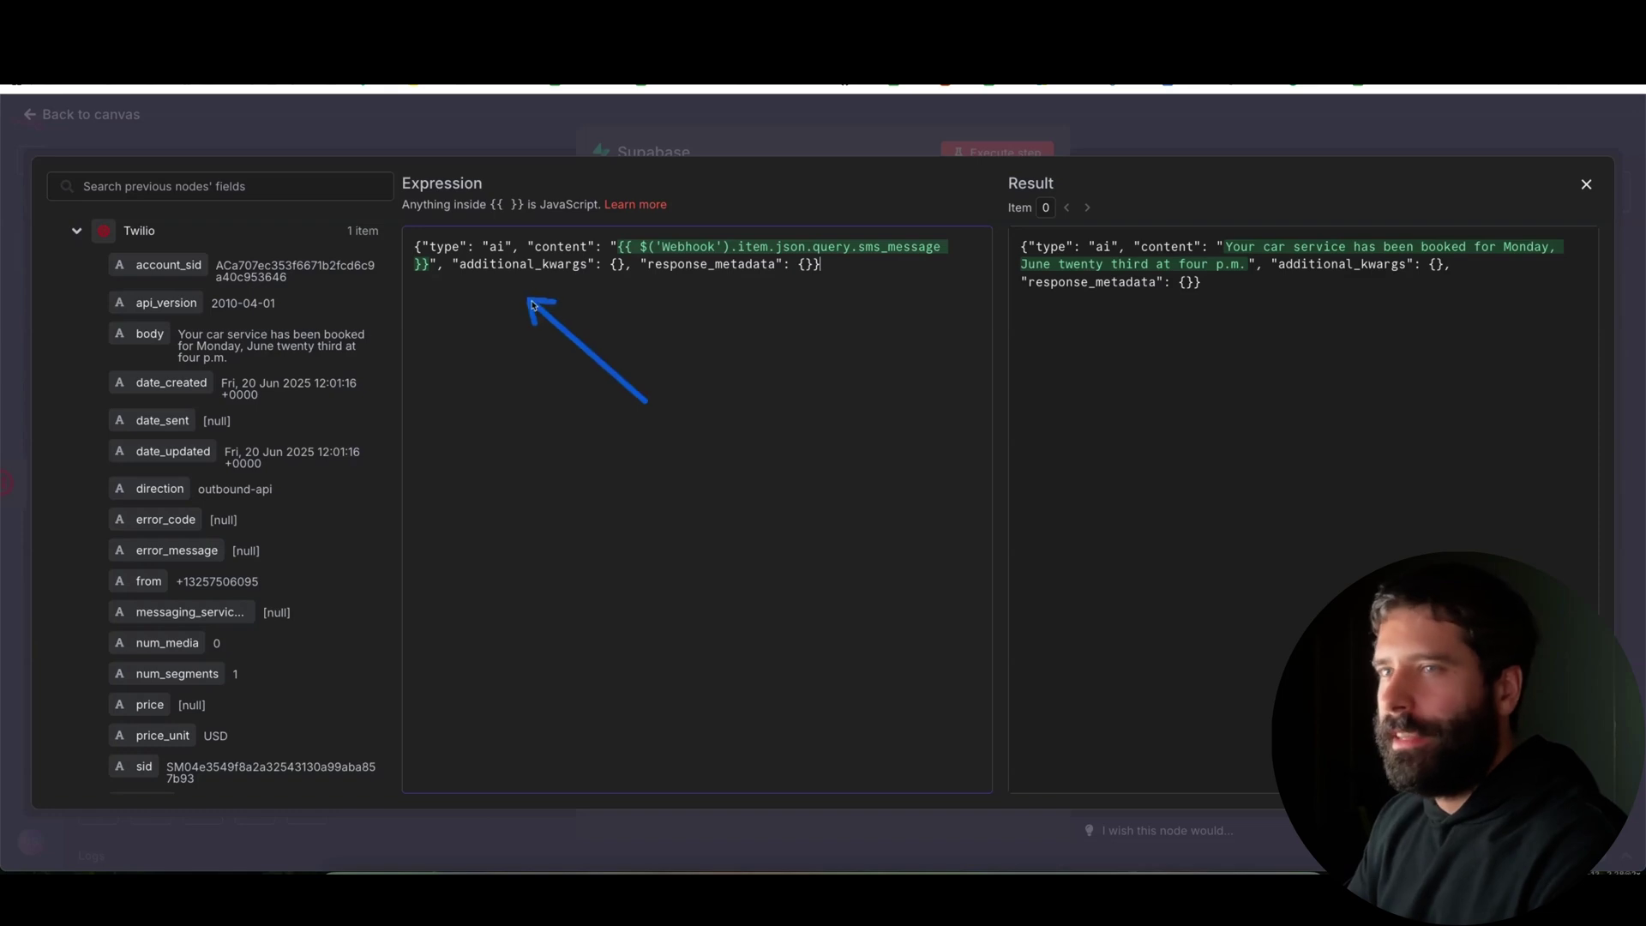
mouse_move(534, 294)
left_mouse_down()
mouse_move(605, 270)
mouse_move(752, 273)
left_mouse_up()
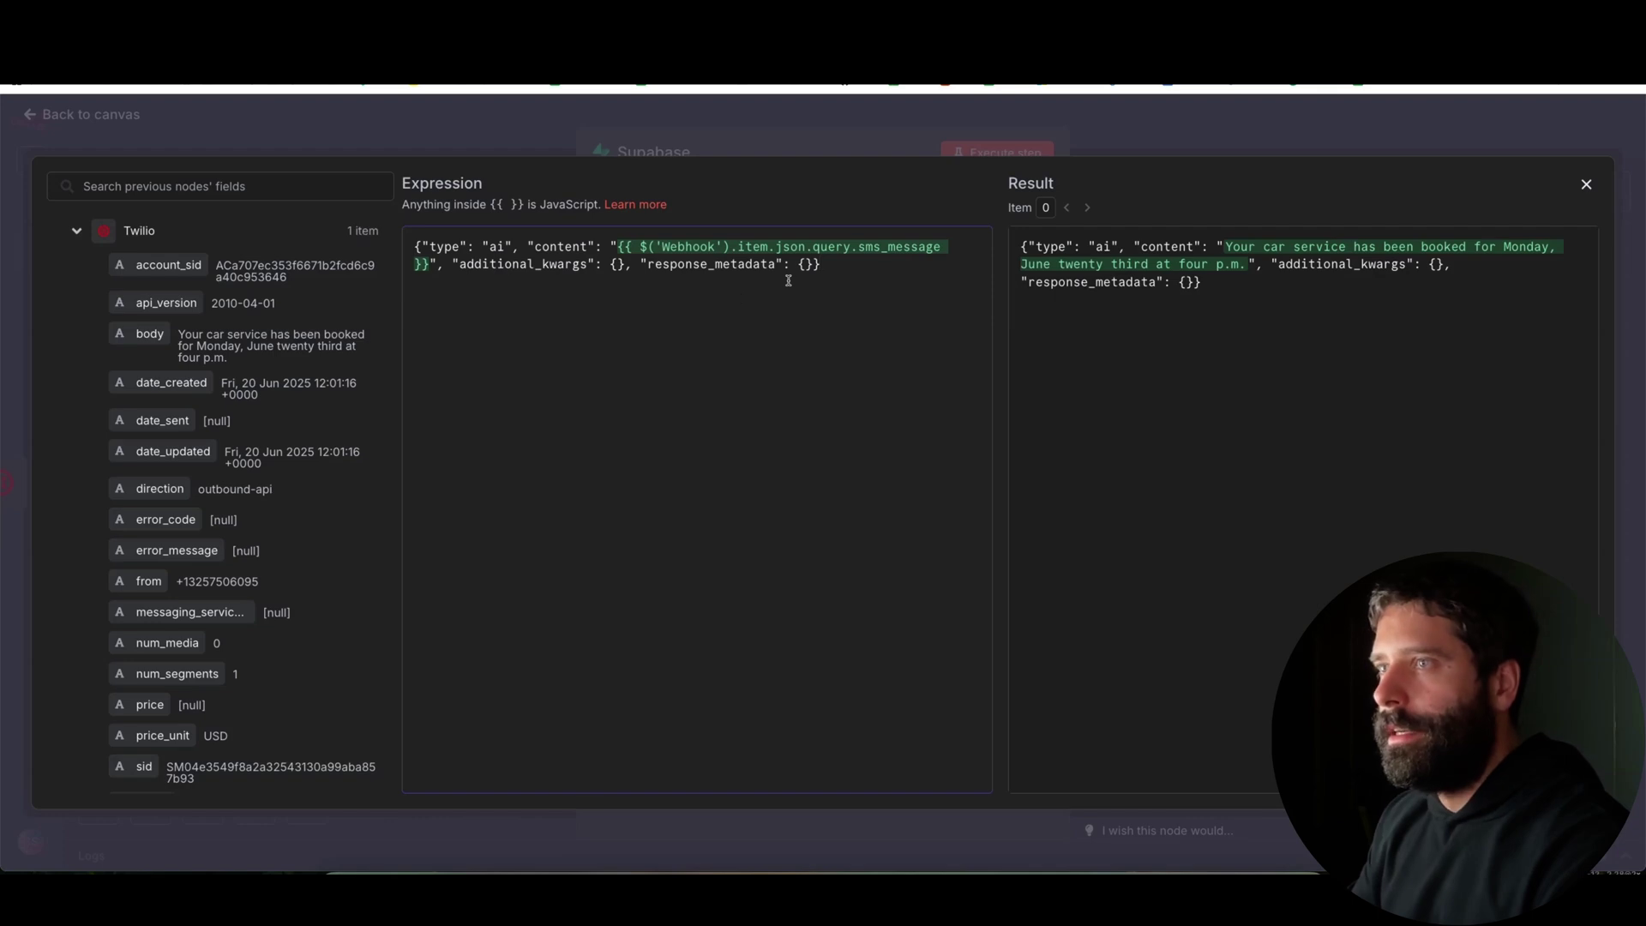
Step: Remove the additional_kwargs and response_metadata entries from the message expression, keeping only type and content, and return to the canvas
left_click_drag(809, 265, 457, 269)
key("BackSpace")
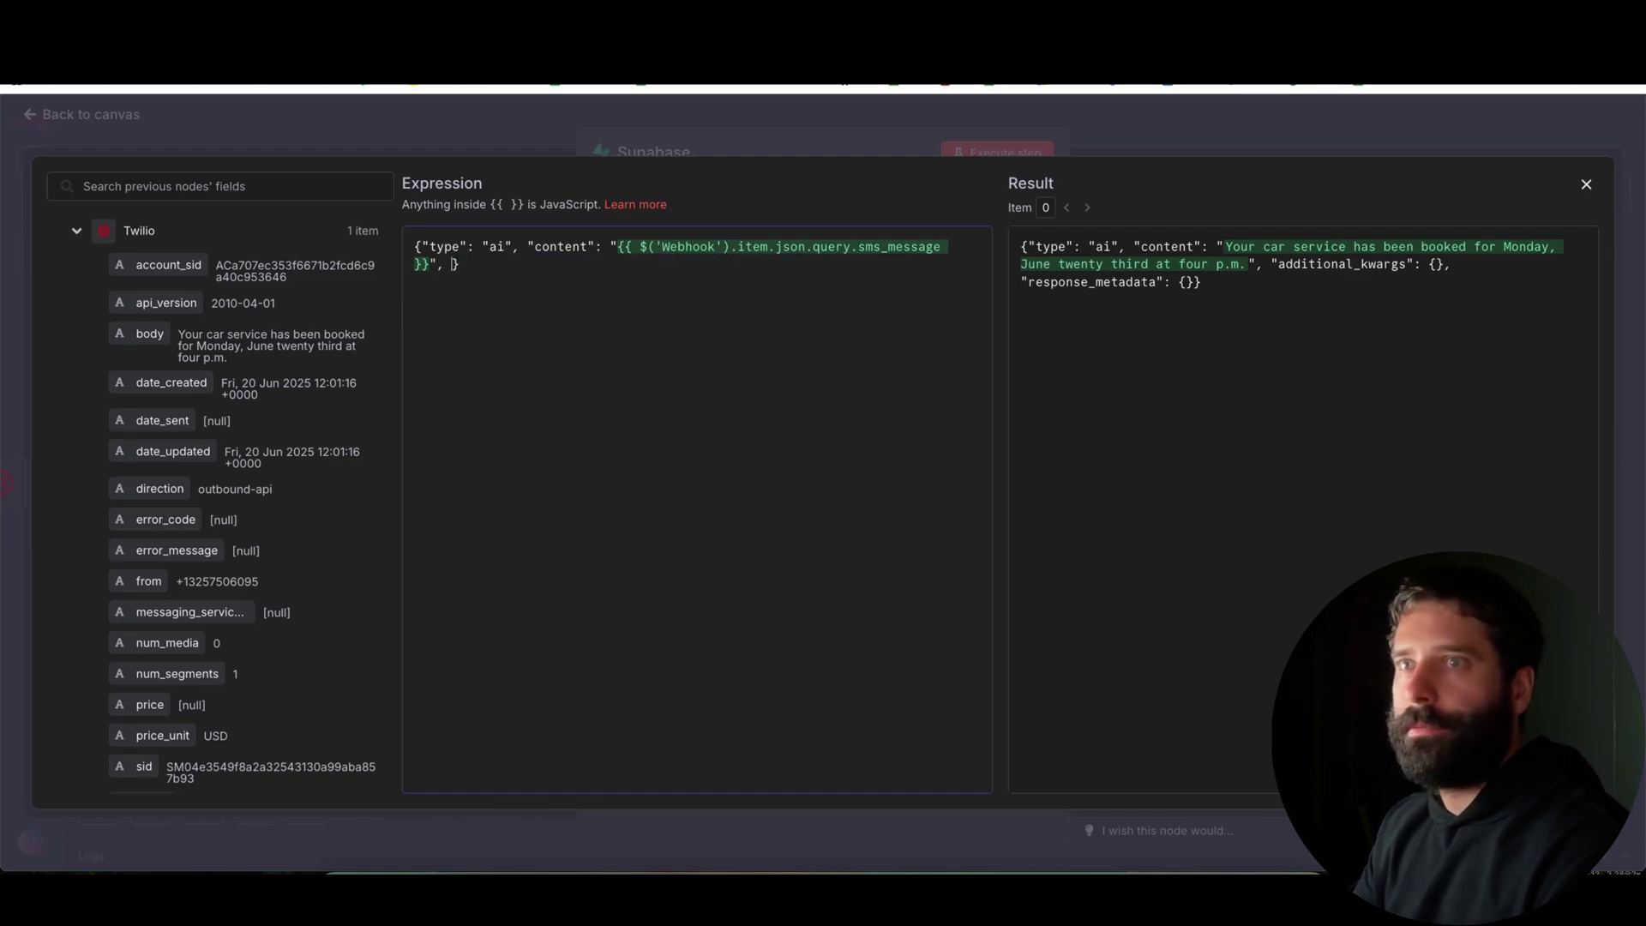
key("BackSpace")
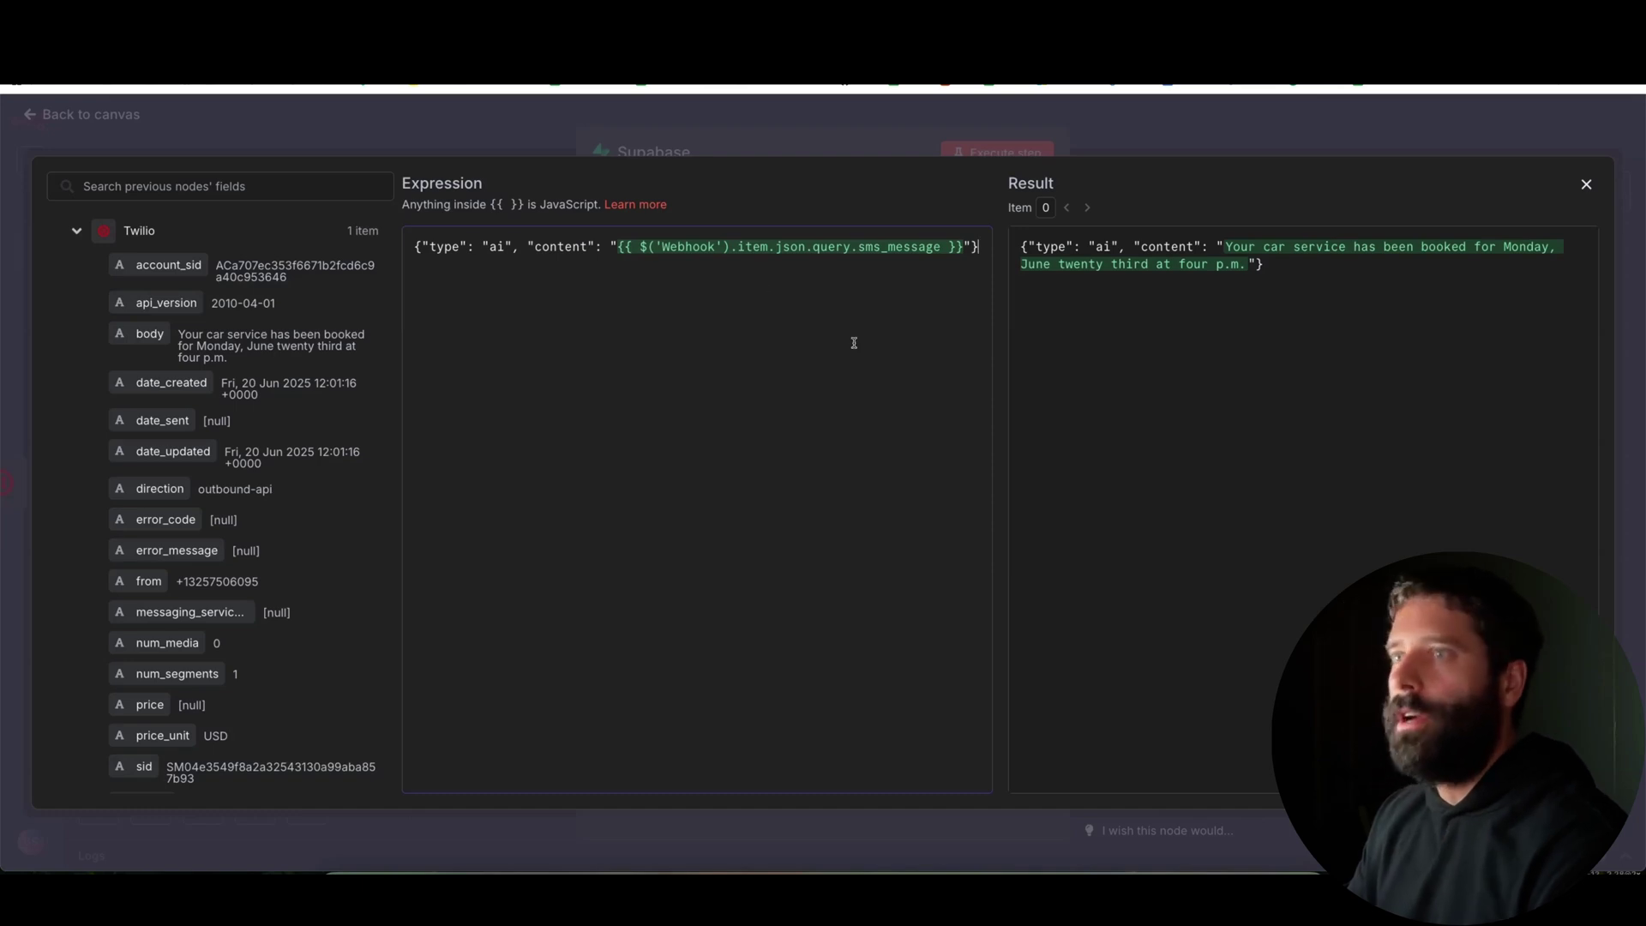
key("Escape")
key("Escape")
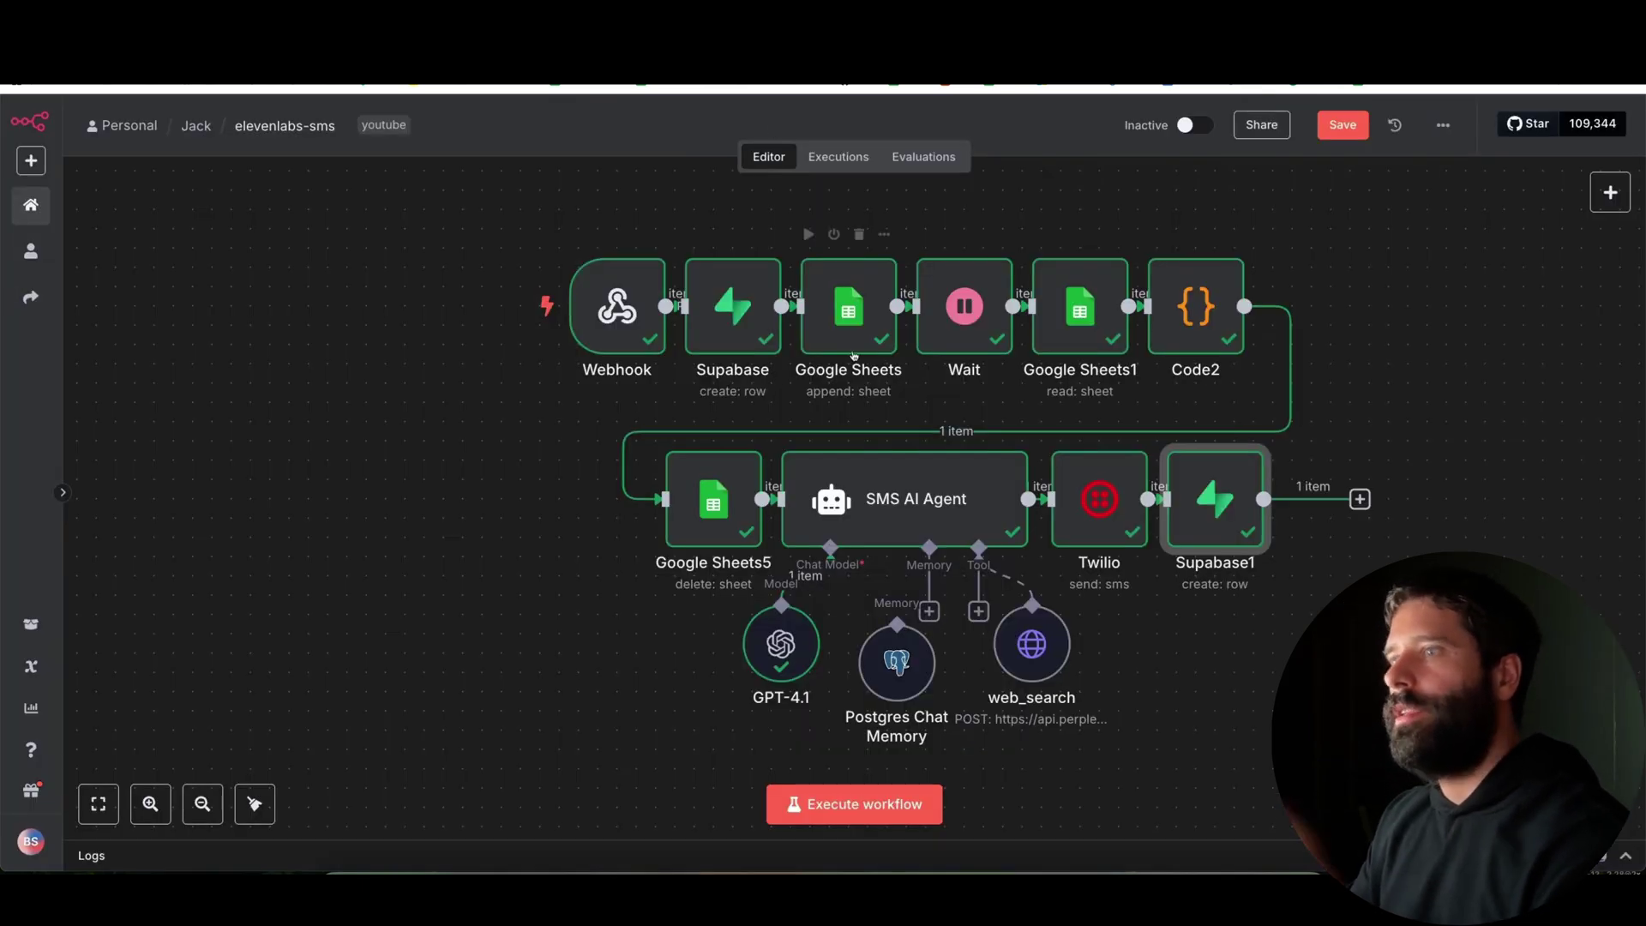
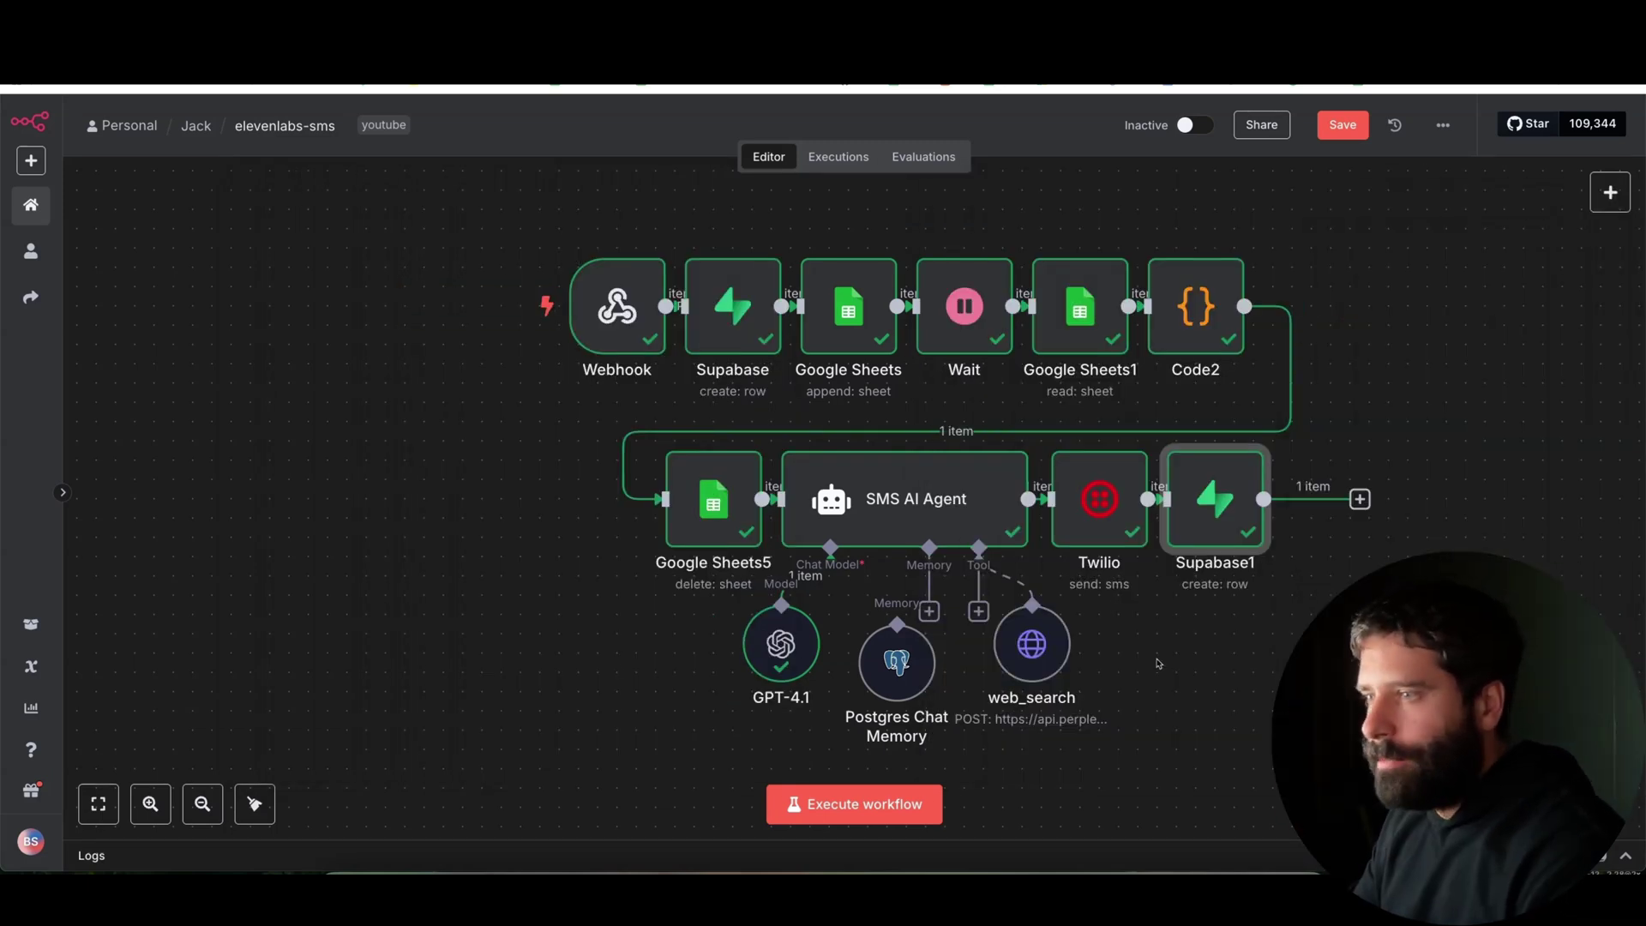
Step: Move the Postgres Chat Memory node further down below the SMS AI Agent in the elevenlabs-sms workflow and trace the flow to Twilio
mouse_move(1191, 708)
left_mouse_down()
mouse_move(919, 677)
mouse_move(926, 561)
mouse_move(907, 624)
mouse_move(907, 638)
mouse_move(930, 615)
mouse_move(921, 549)
mouse_move(896, 572)
left_mouse_up()
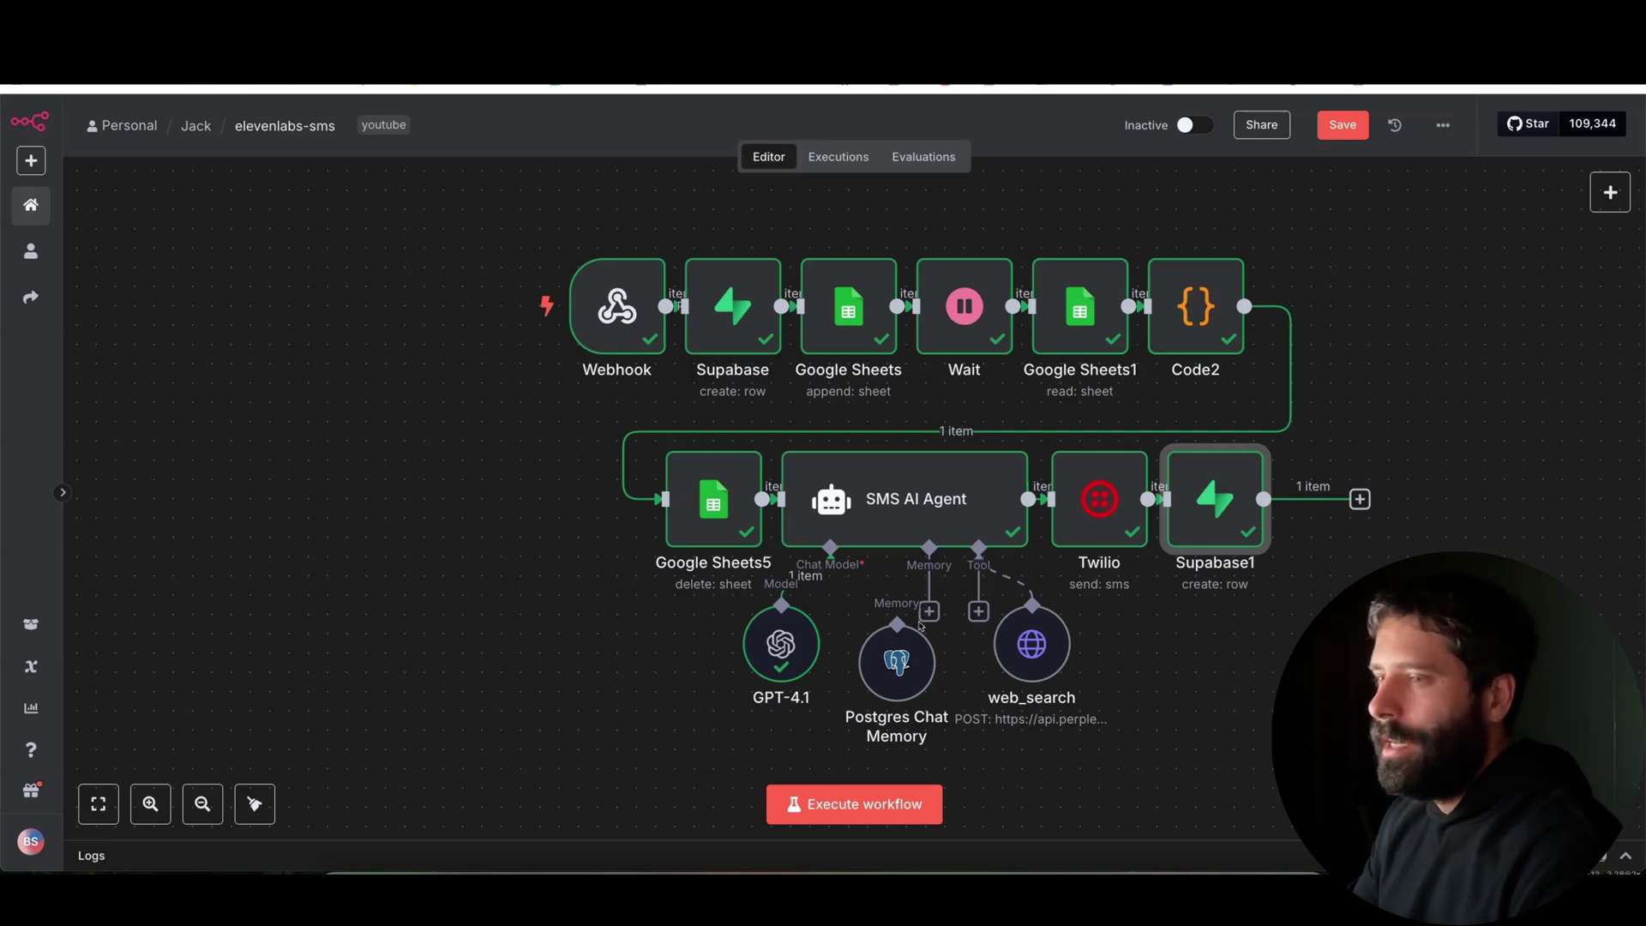
left_click_drag(889, 673, 897, 716)
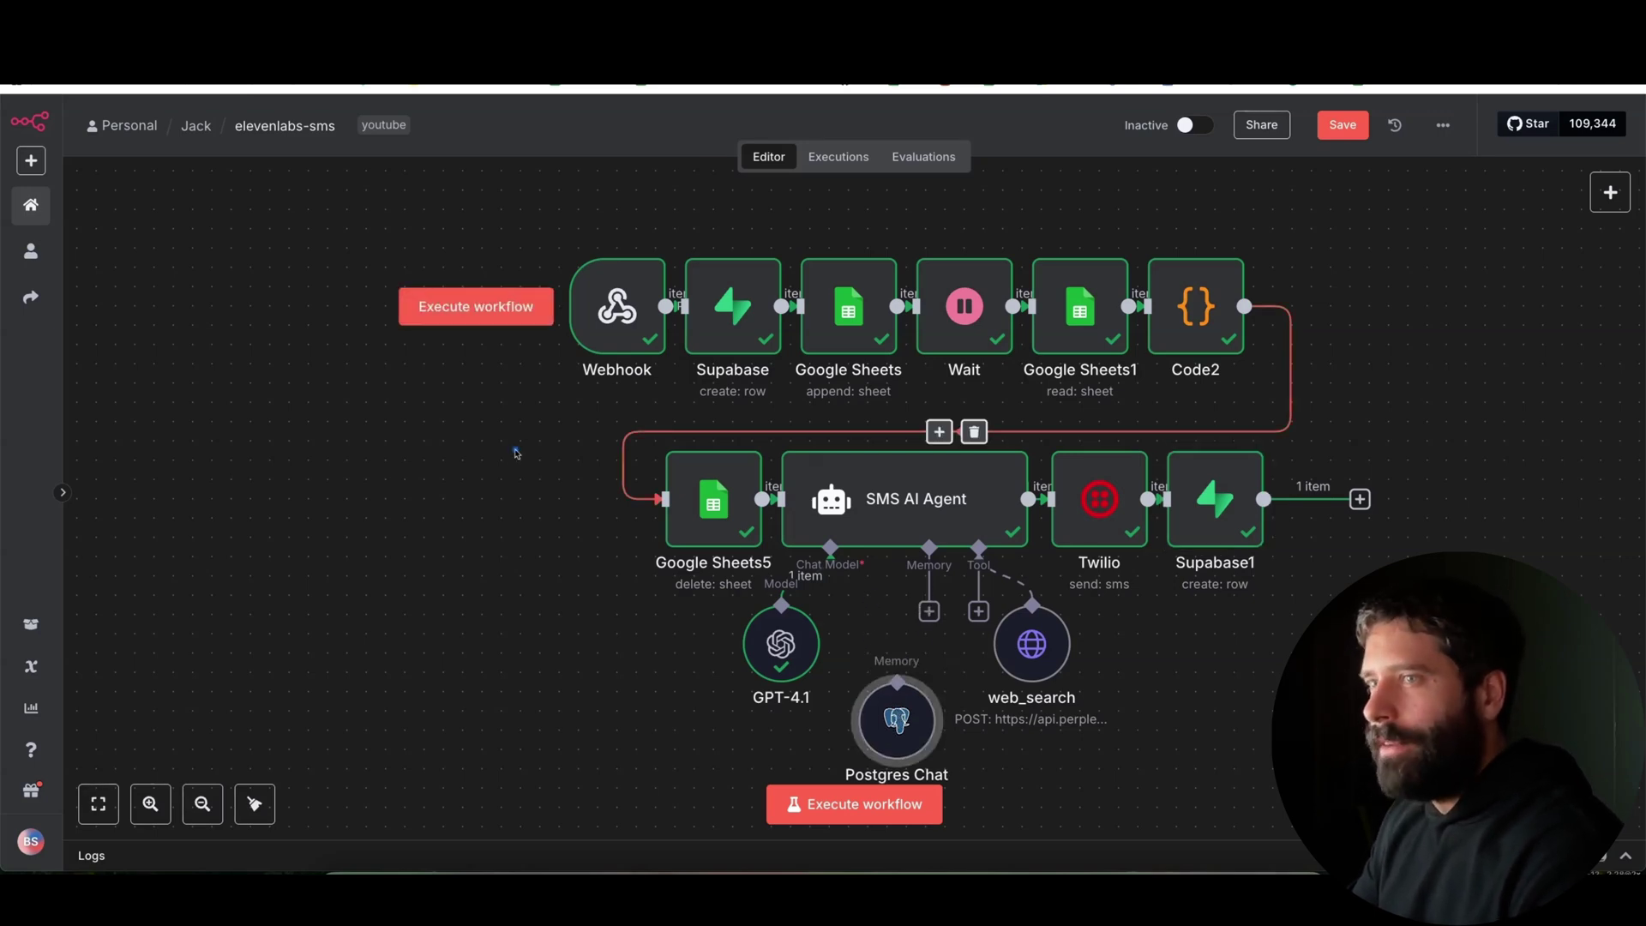
mouse_move(512, 447)
left_mouse_down()
mouse_move(716, 336)
mouse_move(802, 393)
mouse_move(1207, 511)
mouse_move(990, 542)
mouse_move(734, 515)
mouse_move(893, 698)
mouse_move(889, 551)
mouse_move(875, 698)
mouse_move(918, 563)
mouse_move(874, 696)
mouse_move(703, 356)
mouse_move(1110, 486)
left_mouse_up()
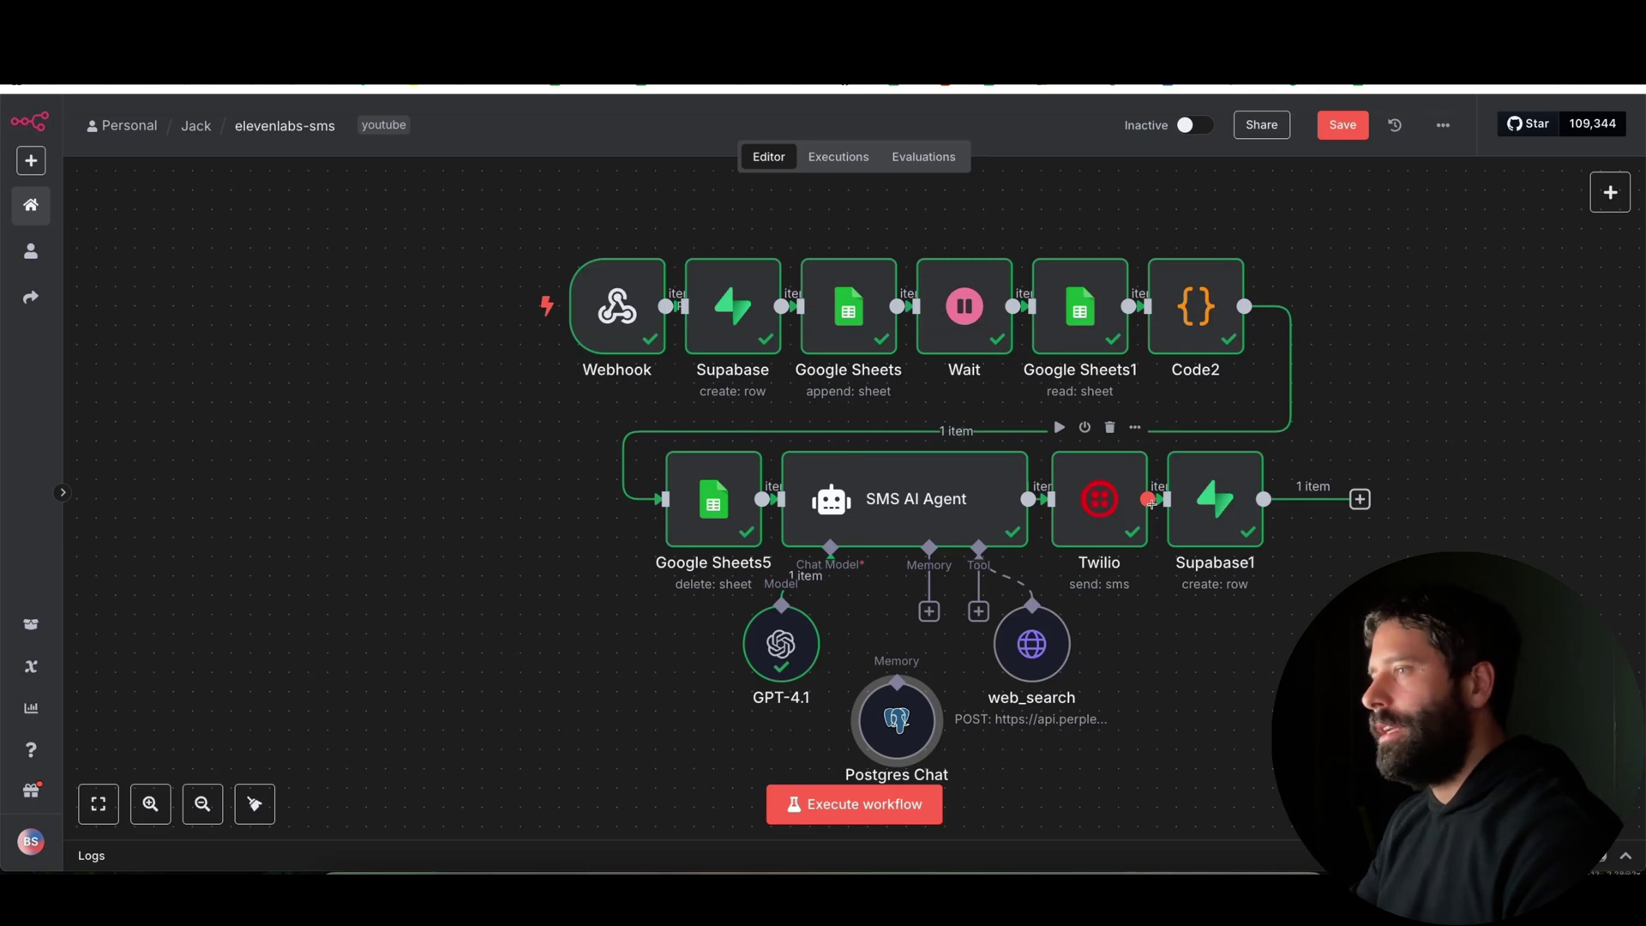
Step: Open the first Supabase node and review its session_id value from body.From and its message value with type human and body.Body
mouse_move(588, 440)
left_mouse_down()
mouse_move(377, 296)
mouse_move(610, 358)
mouse_move(630, 340)
mouse_move(830, 532)
mouse_move(681, 401)
mouse_move(611, 368)
mouse_move(611, 335)
mouse_move(712, 334)
left_mouse_up()
left_click(716, 333)
double_click(718, 333)
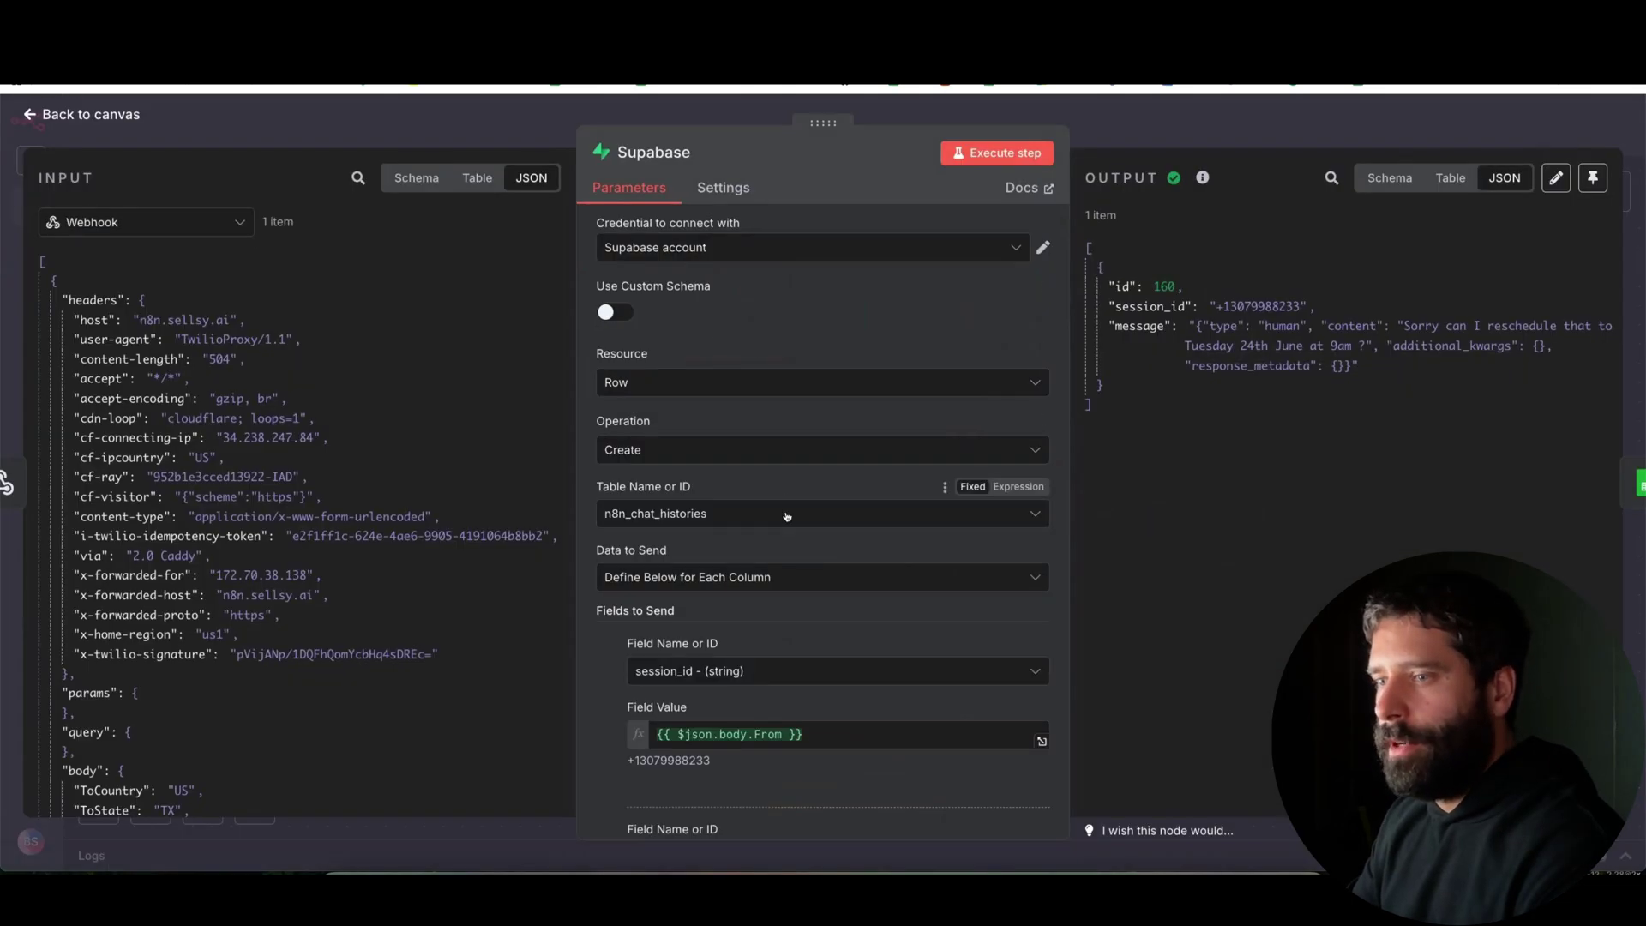
scroll(786, 515, "down", 3)
left_click_drag(486, 610, 632, 516)
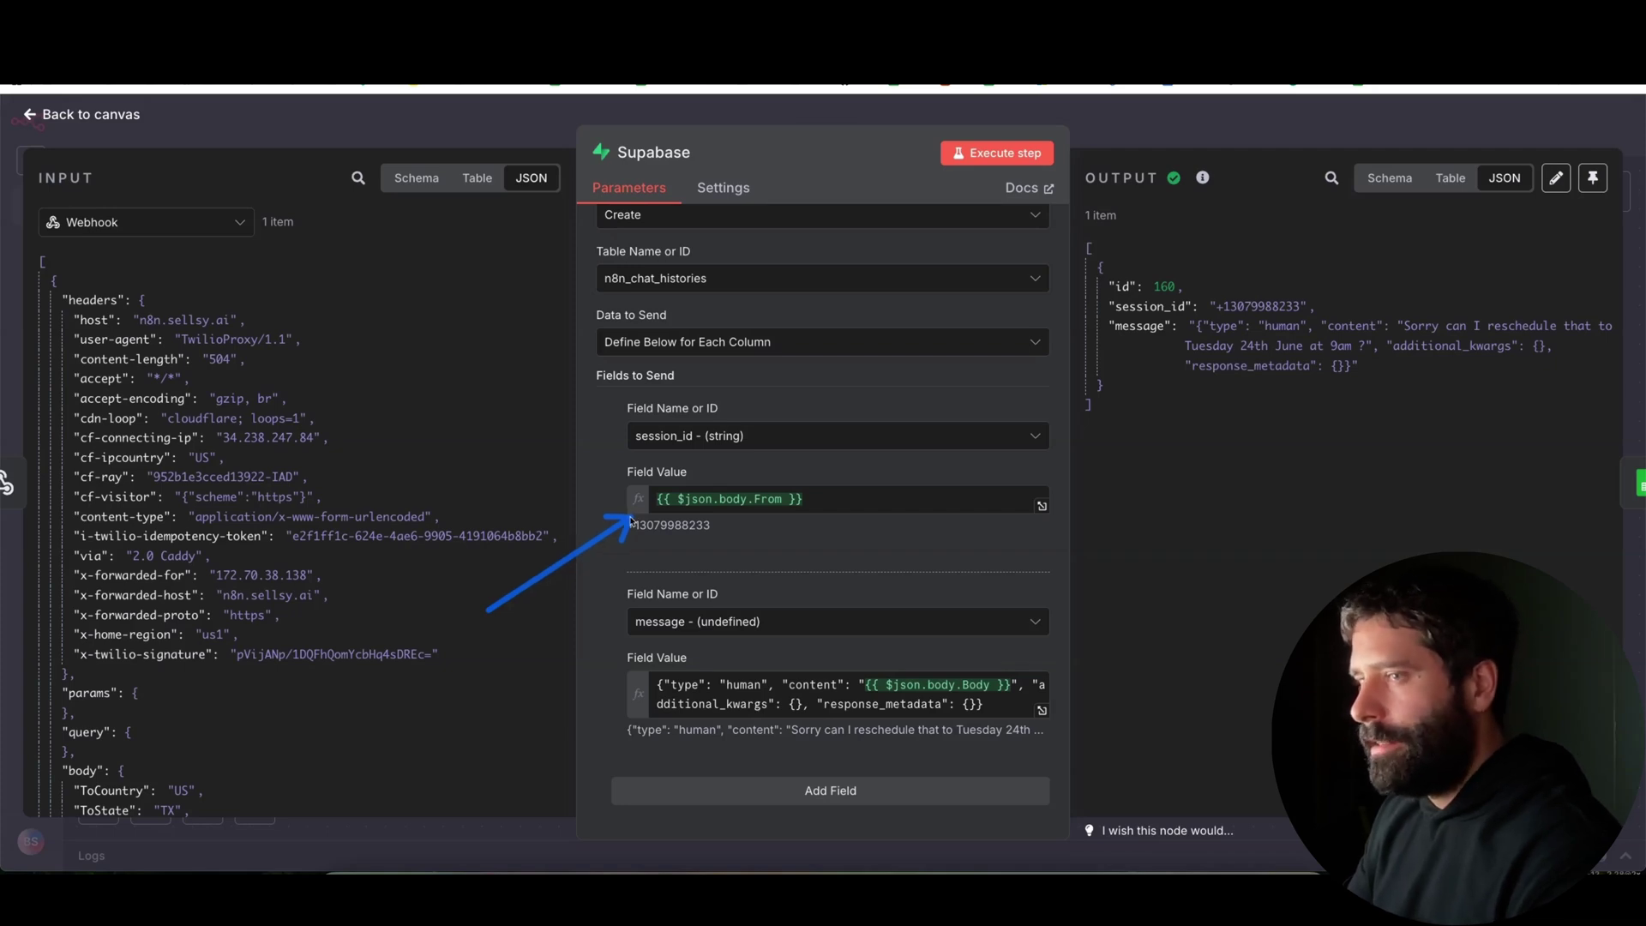
left_click_drag(631, 520, 669, 685)
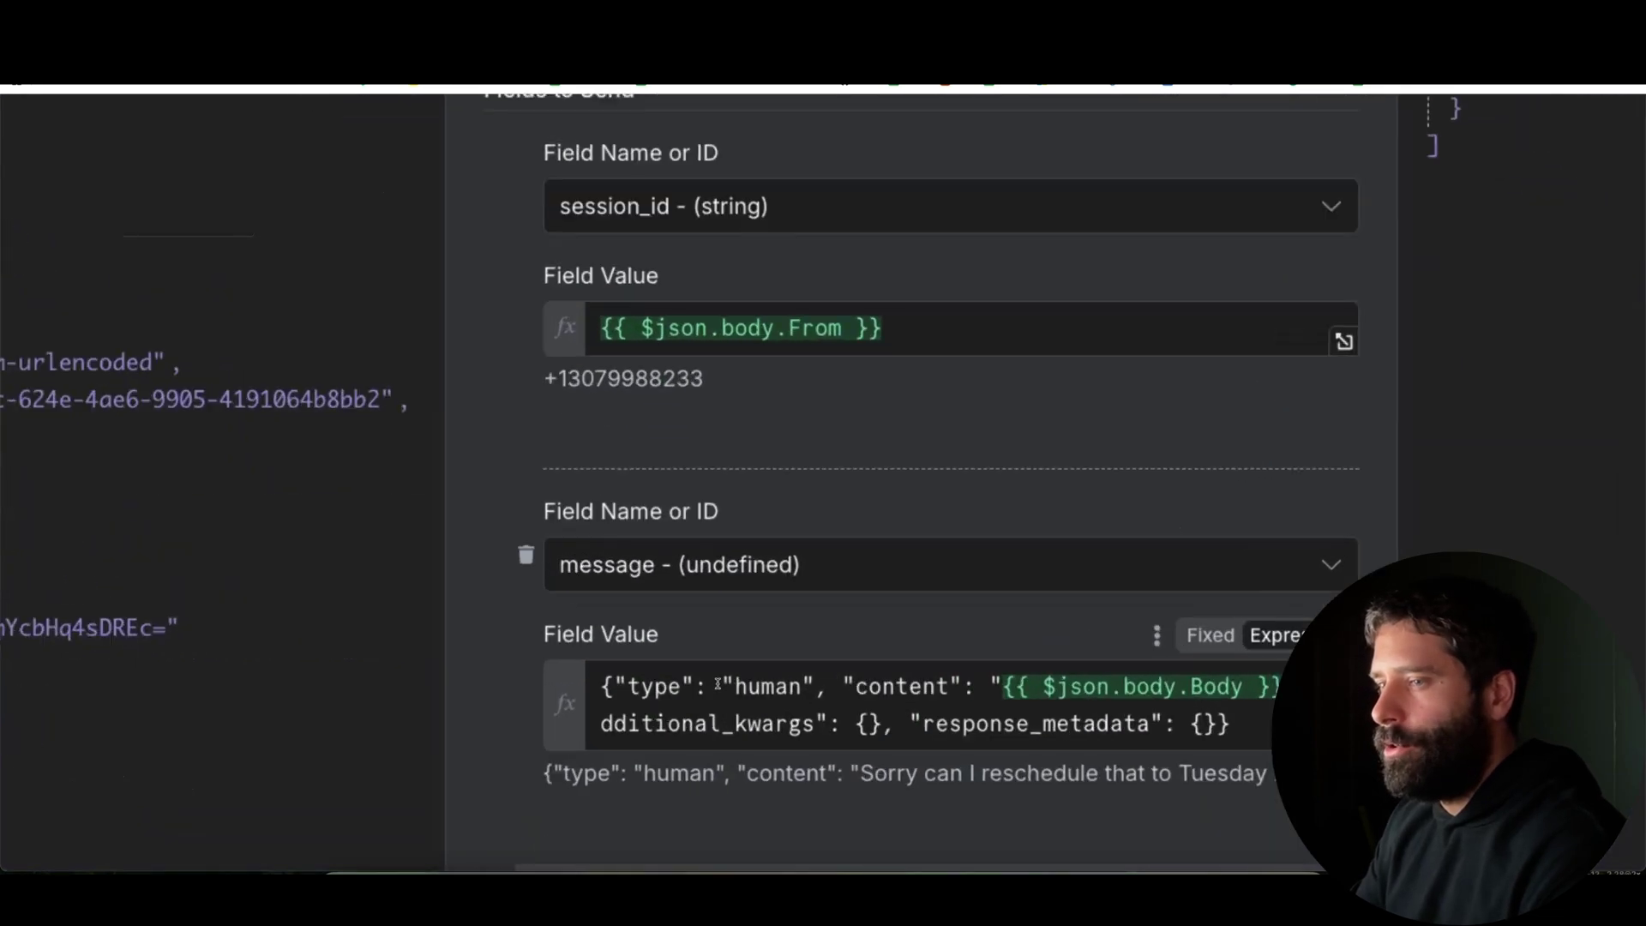
left_click(745, 684)
double_click(745, 684)
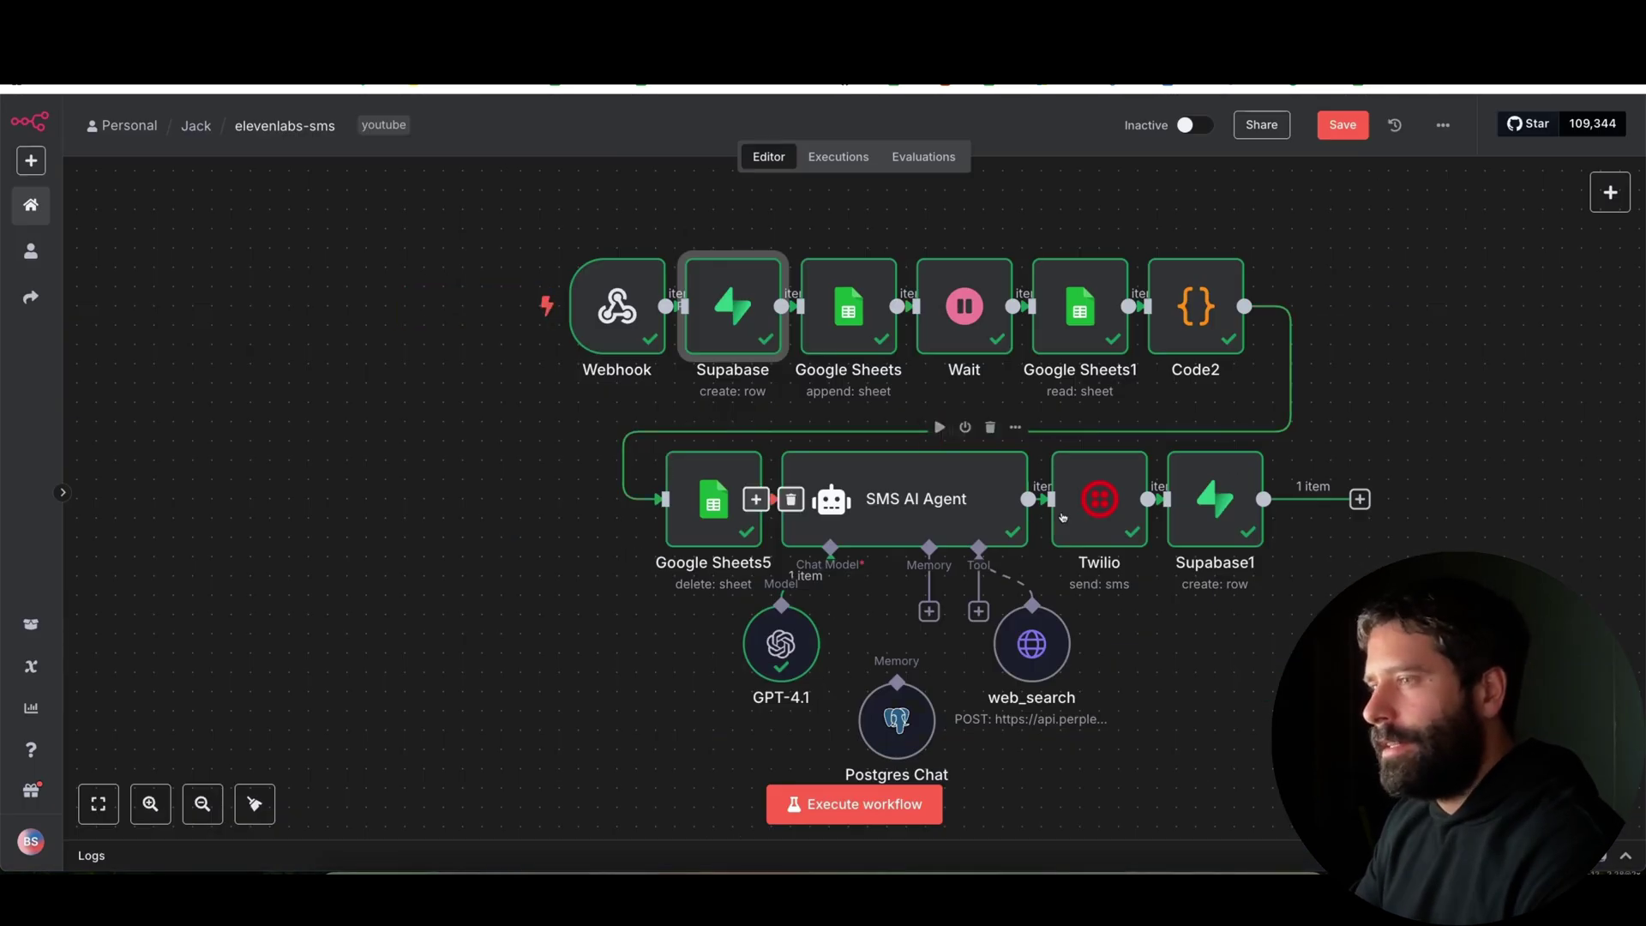
Step: Open the Supabase1 node, review its session_id and message values with type ai, compare them with the SMS thread and close the node
double_click(1213, 531)
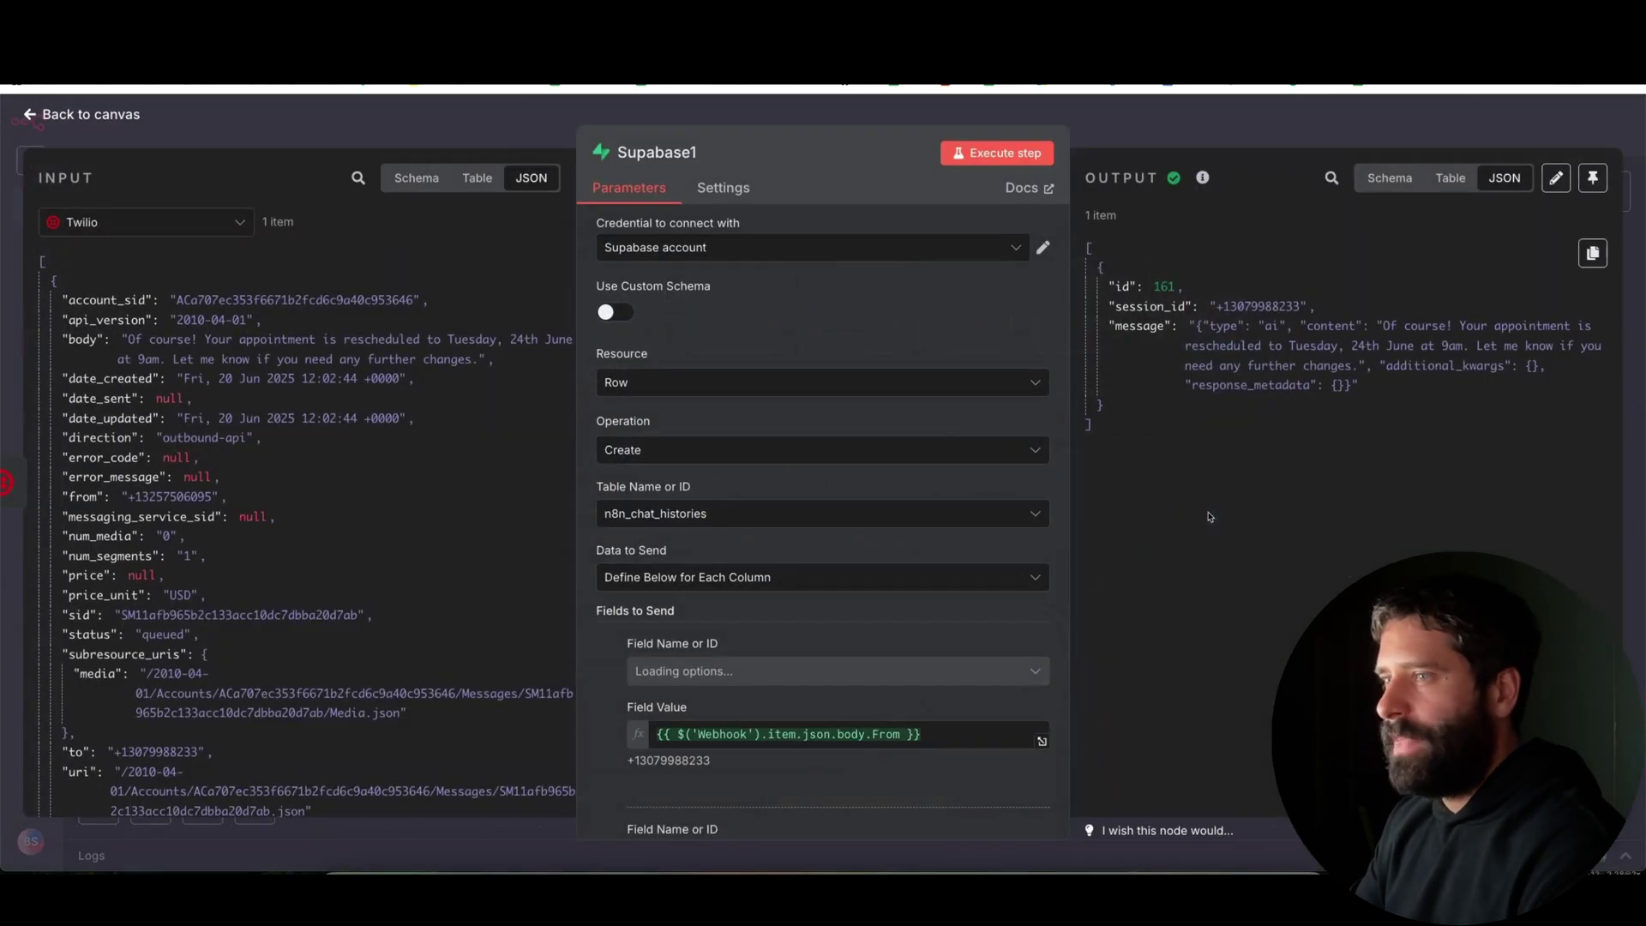
scroll(771, 474, "down", 3)
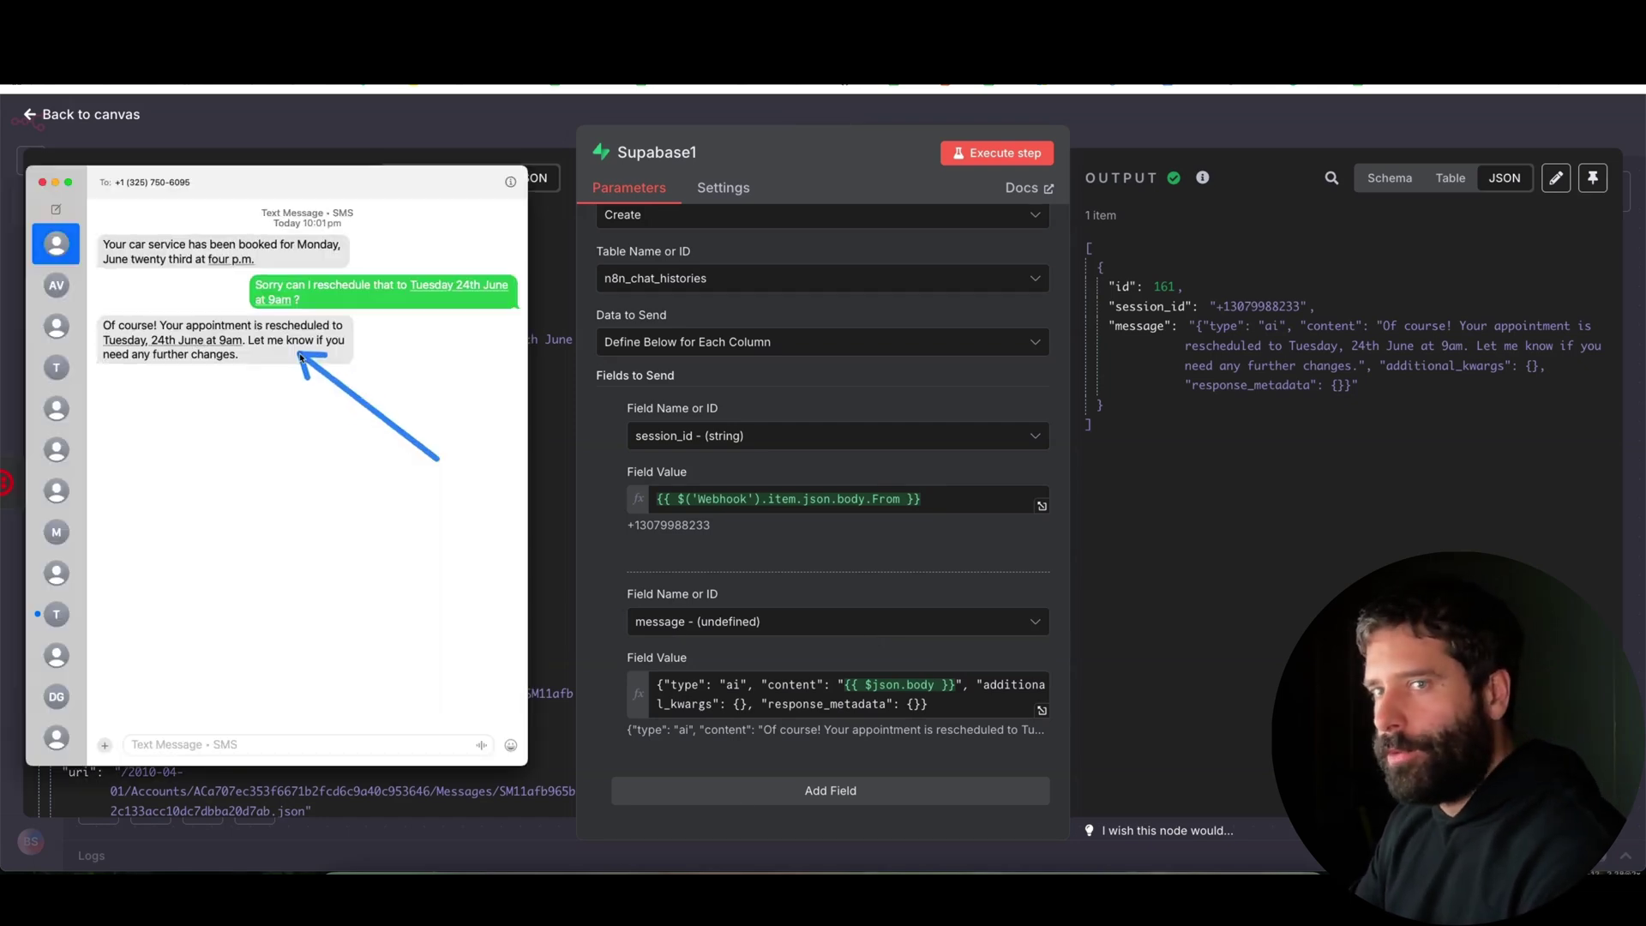
mouse_move(1303, 614)
left_mouse_down()
mouse_move(1267, 343)
mouse_move(1534, 343)
mouse_move(1286, 390)
mouse_move(1359, 356)
mouse_move(581, 363)
left_mouse_up()
left_click_drag(427, 509, 338, 368)
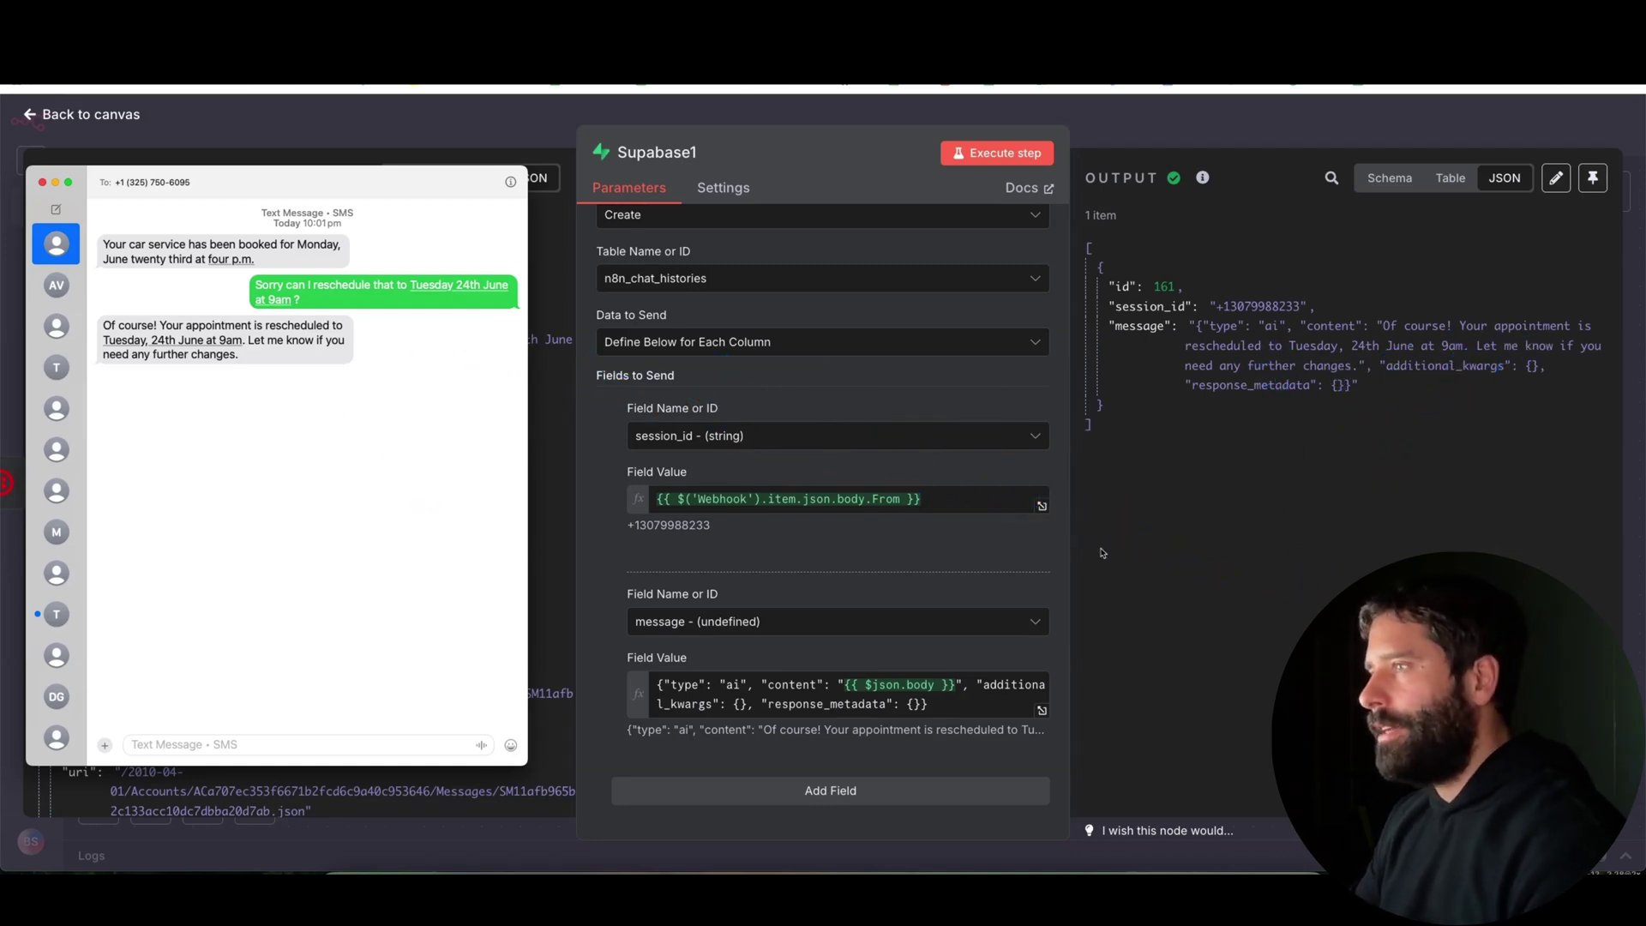
key("Escape")
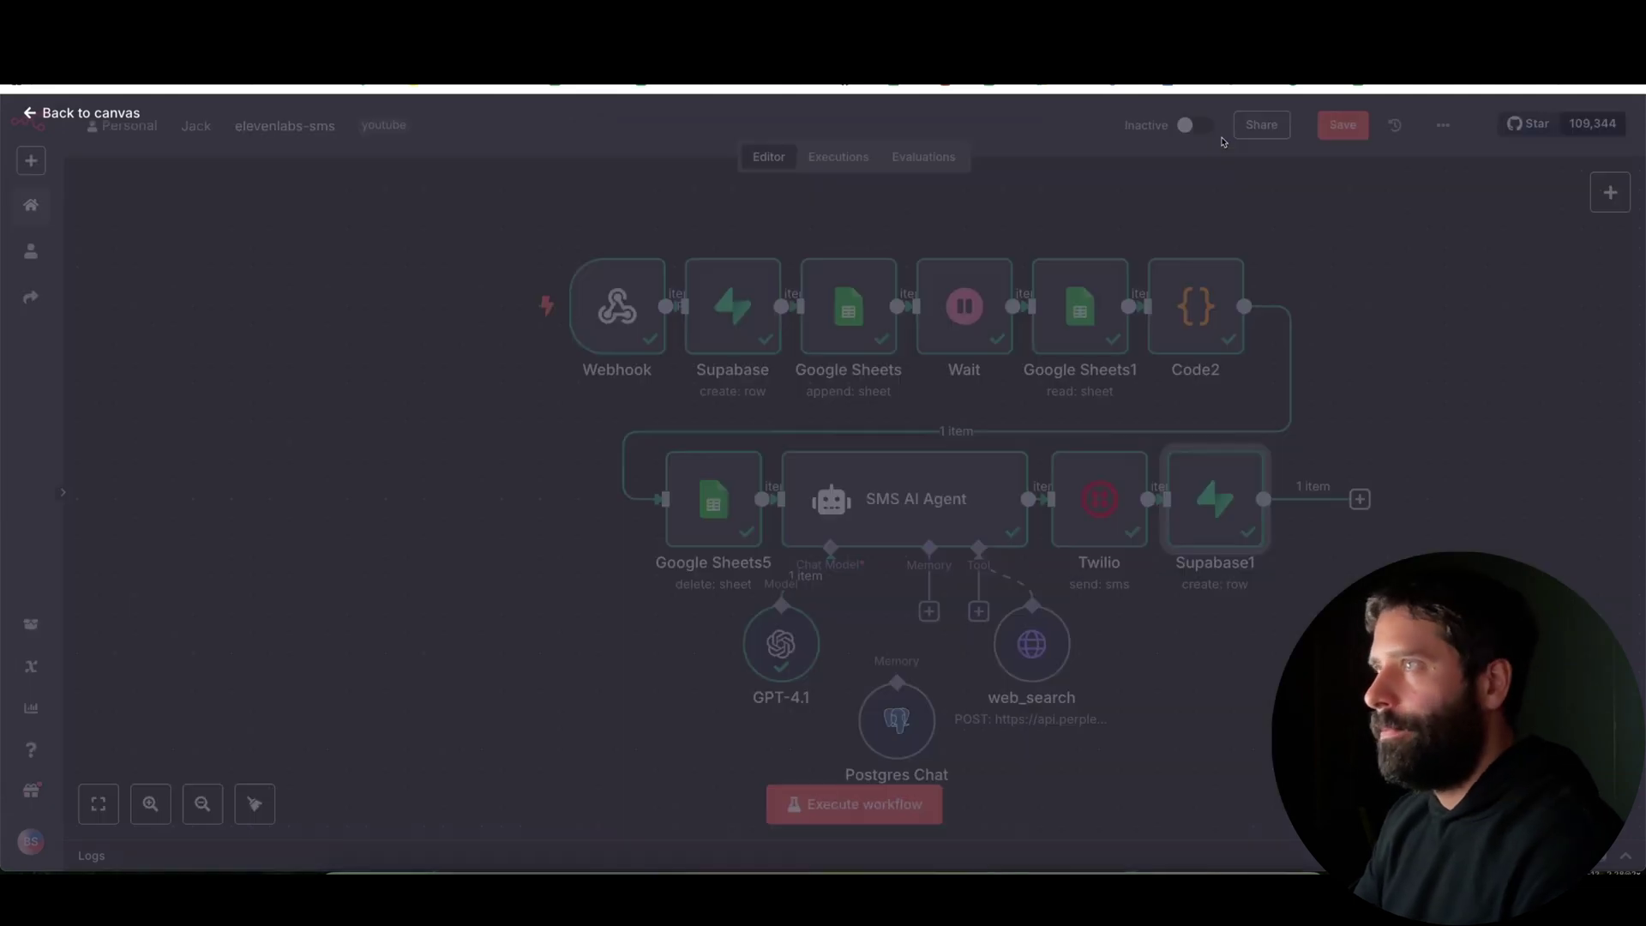
Step: Switch the send_sms tool's request method in ElevenLabs to POST and back to GET
mouse_move(1036, 540)
left_mouse_down()
mouse_move(988, 324)
mouse_move(971, 343)
mouse_move(997, 483)
left_mouse_up()
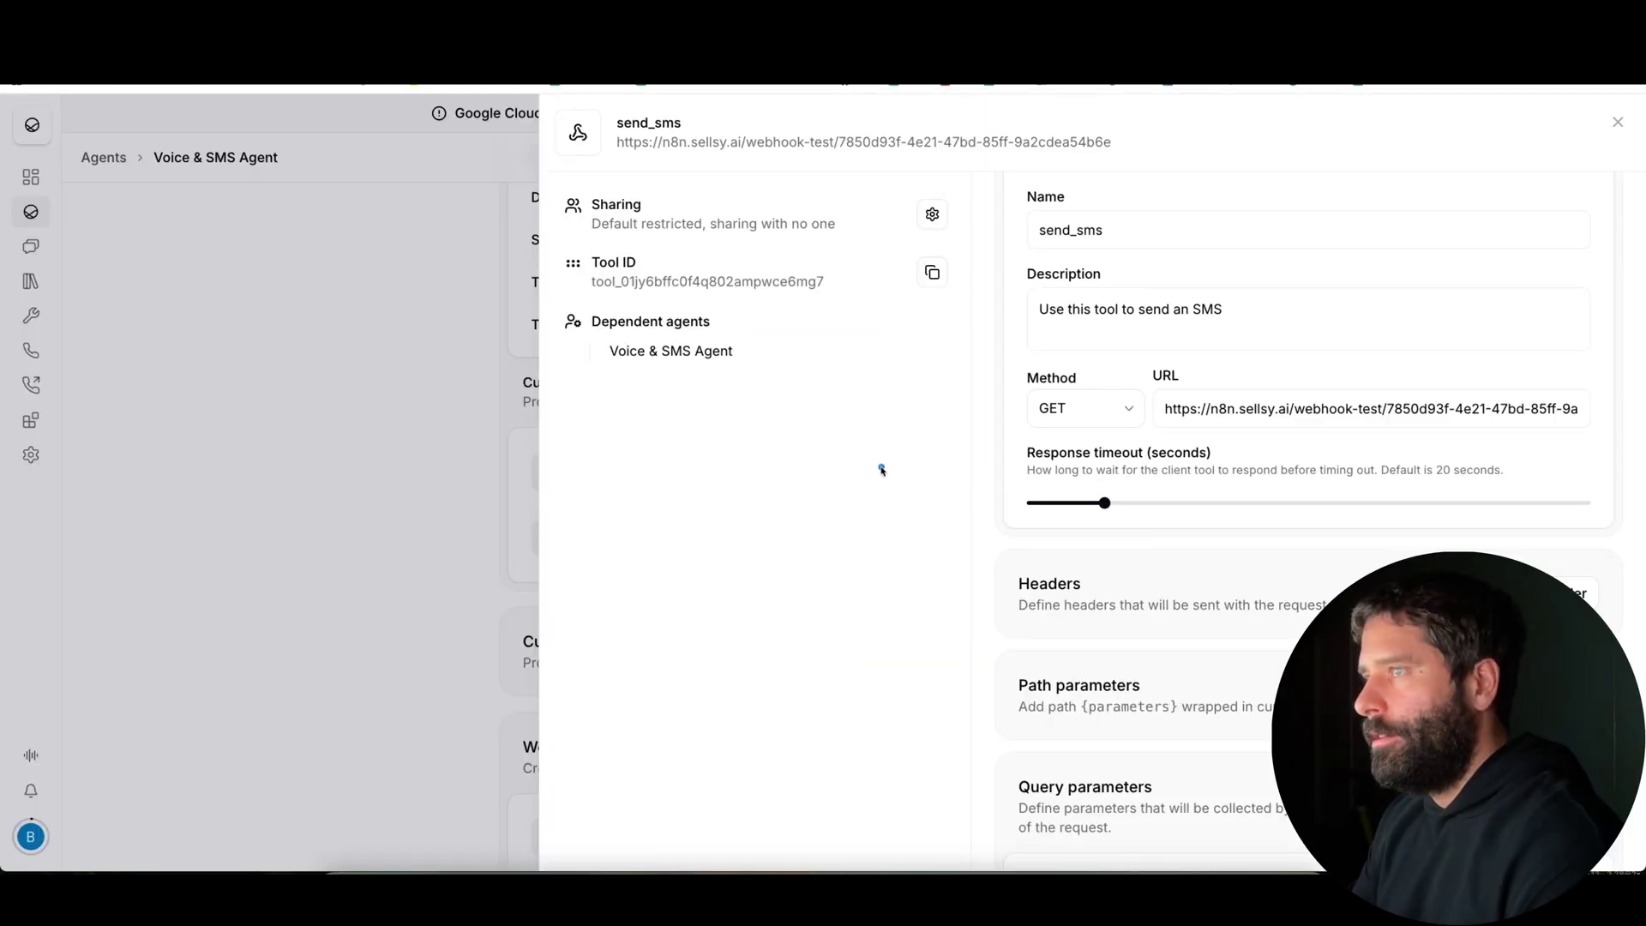
left_click_drag(881, 468, 1004, 443)
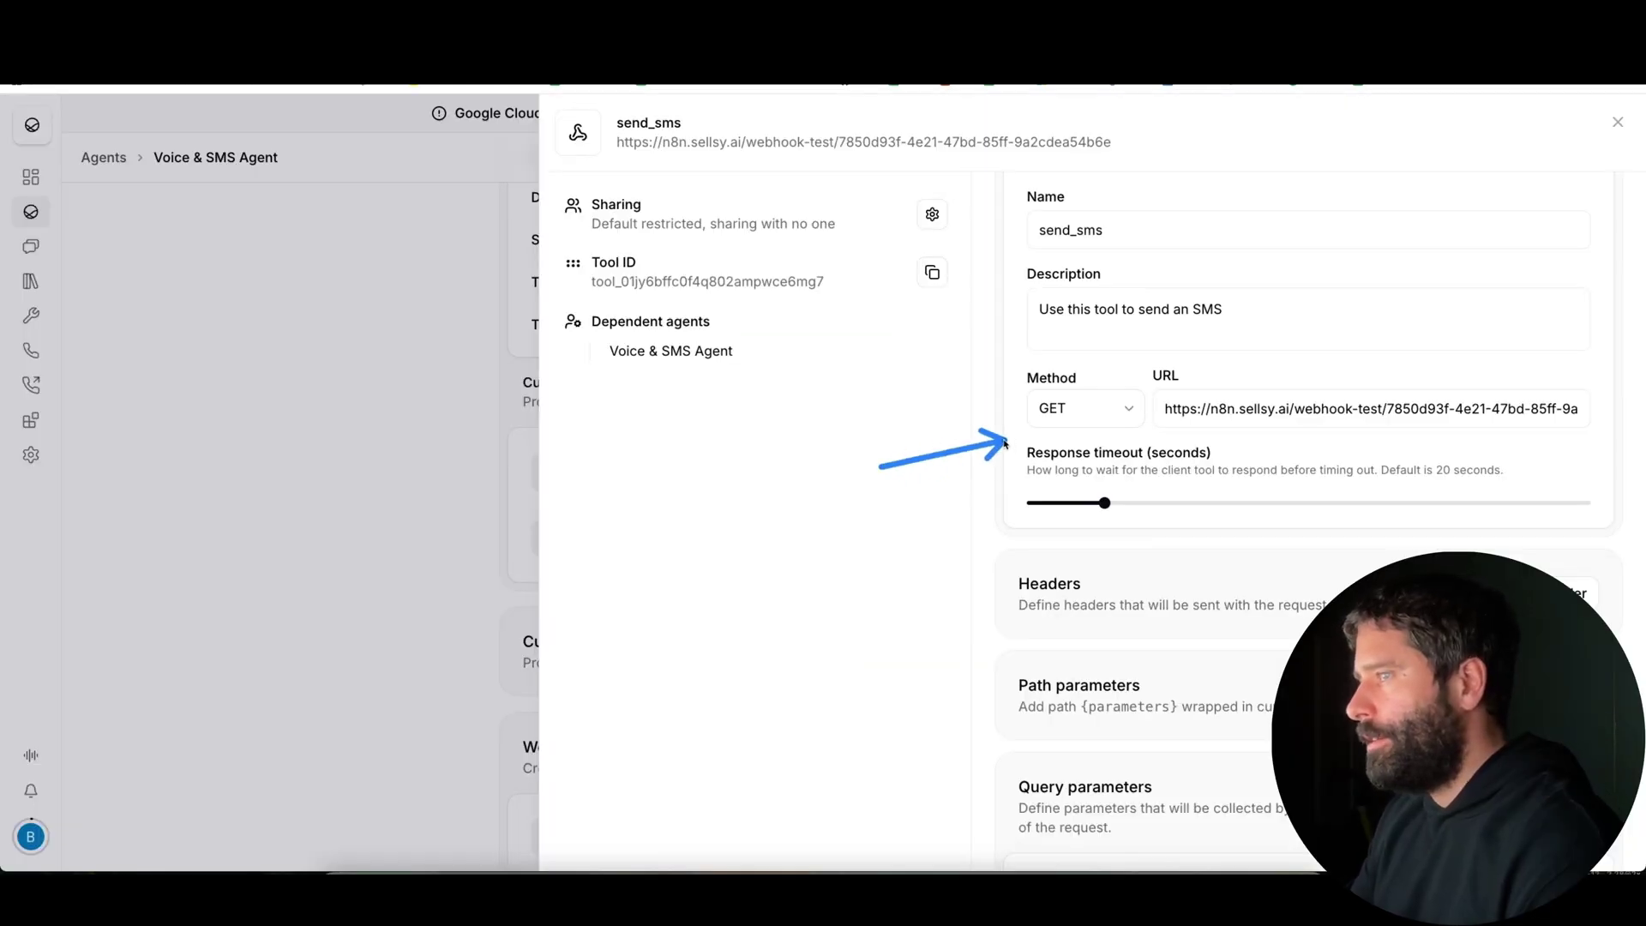
left_click(1091, 413)
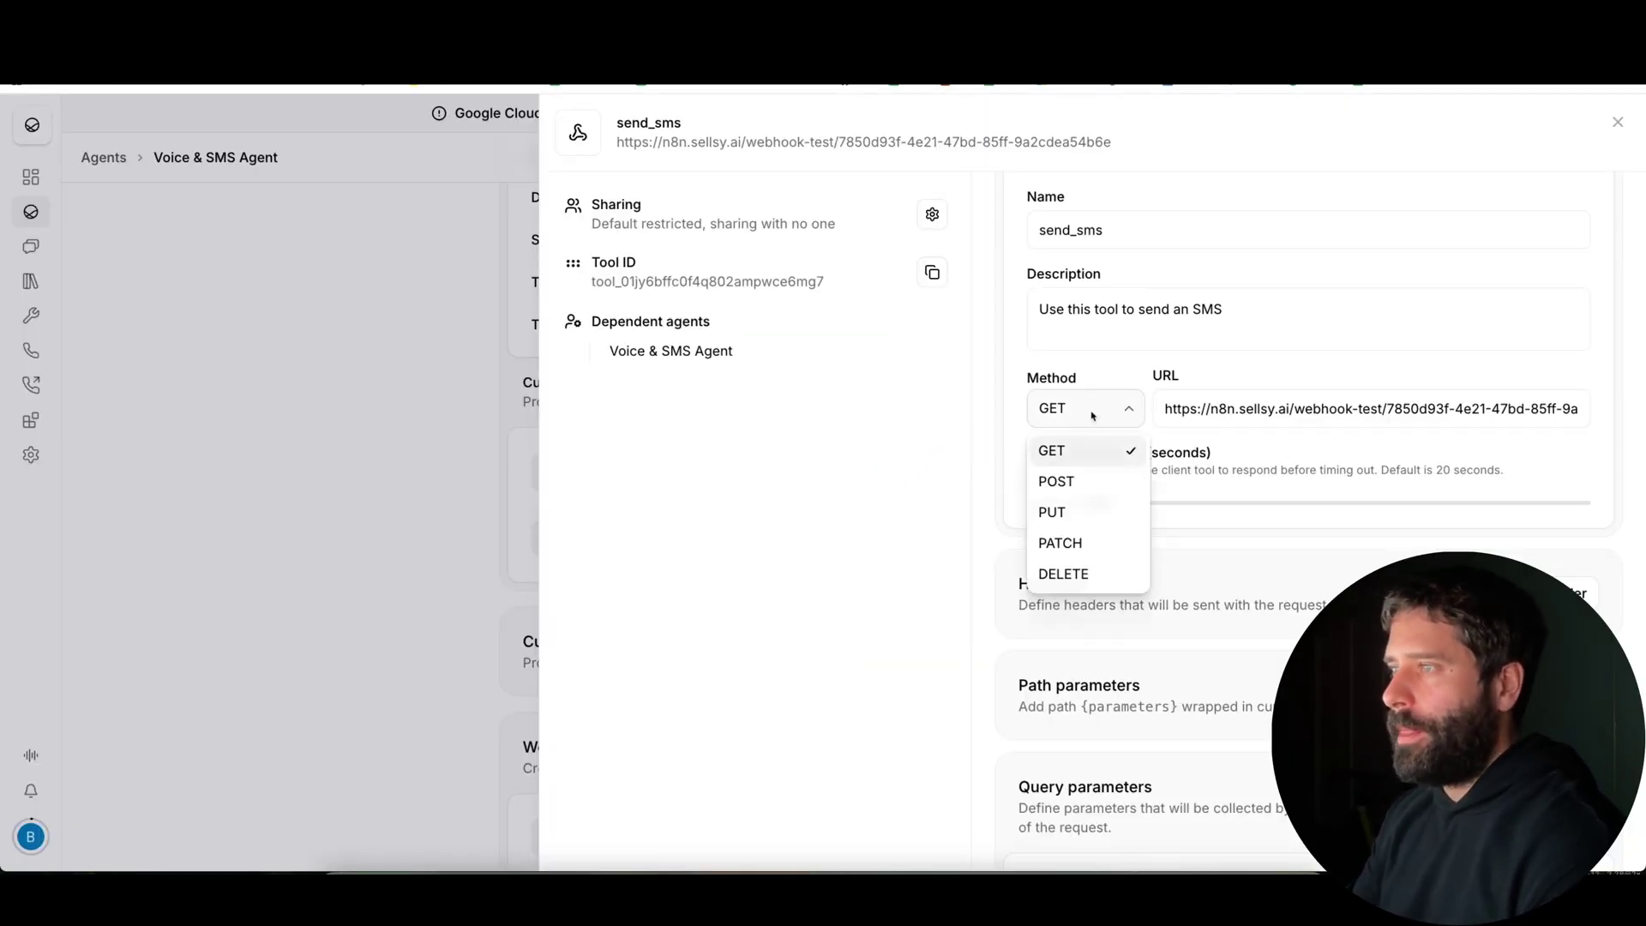
left_click(1082, 481)
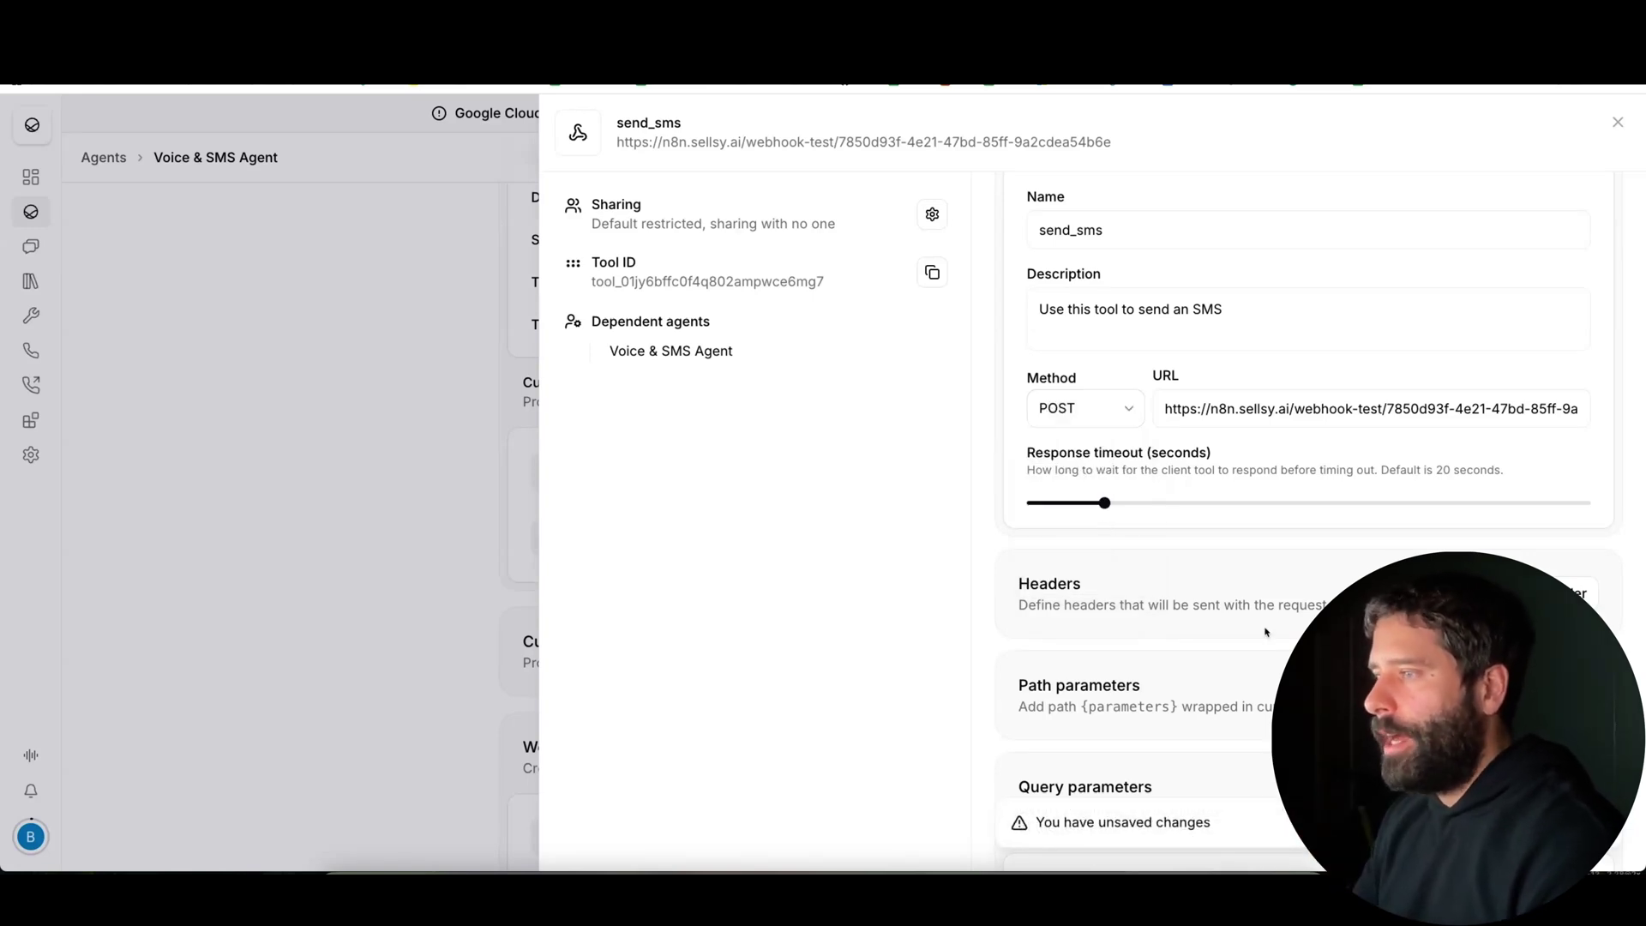
scroll(1266, 632, "down", 1)
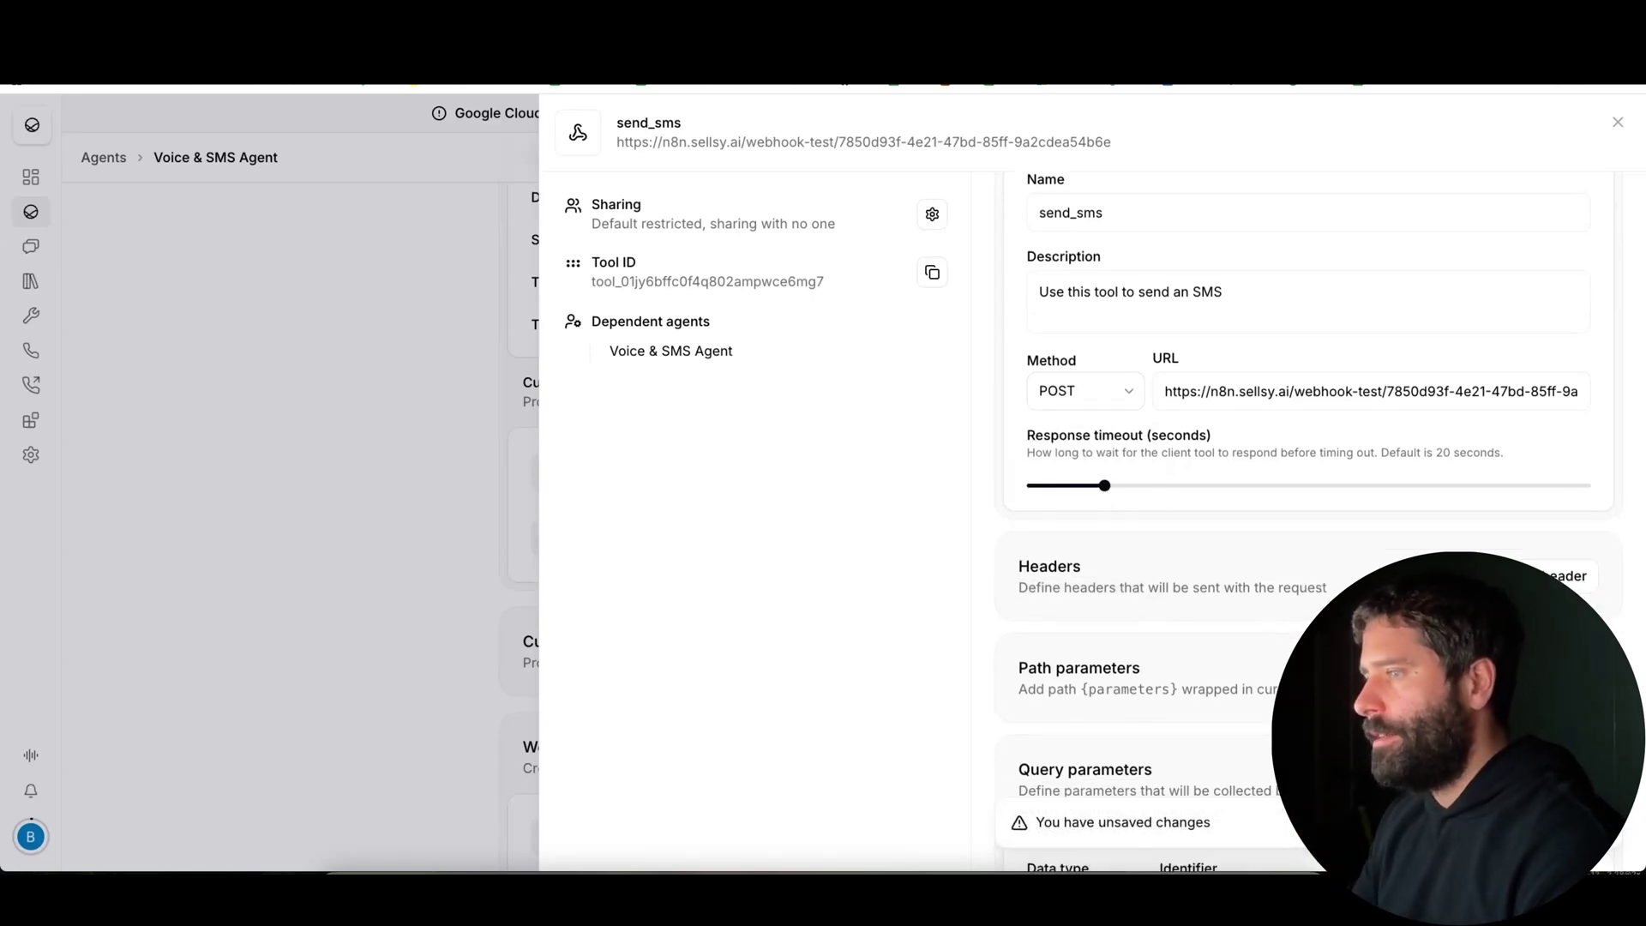
left_click(1098, 400)
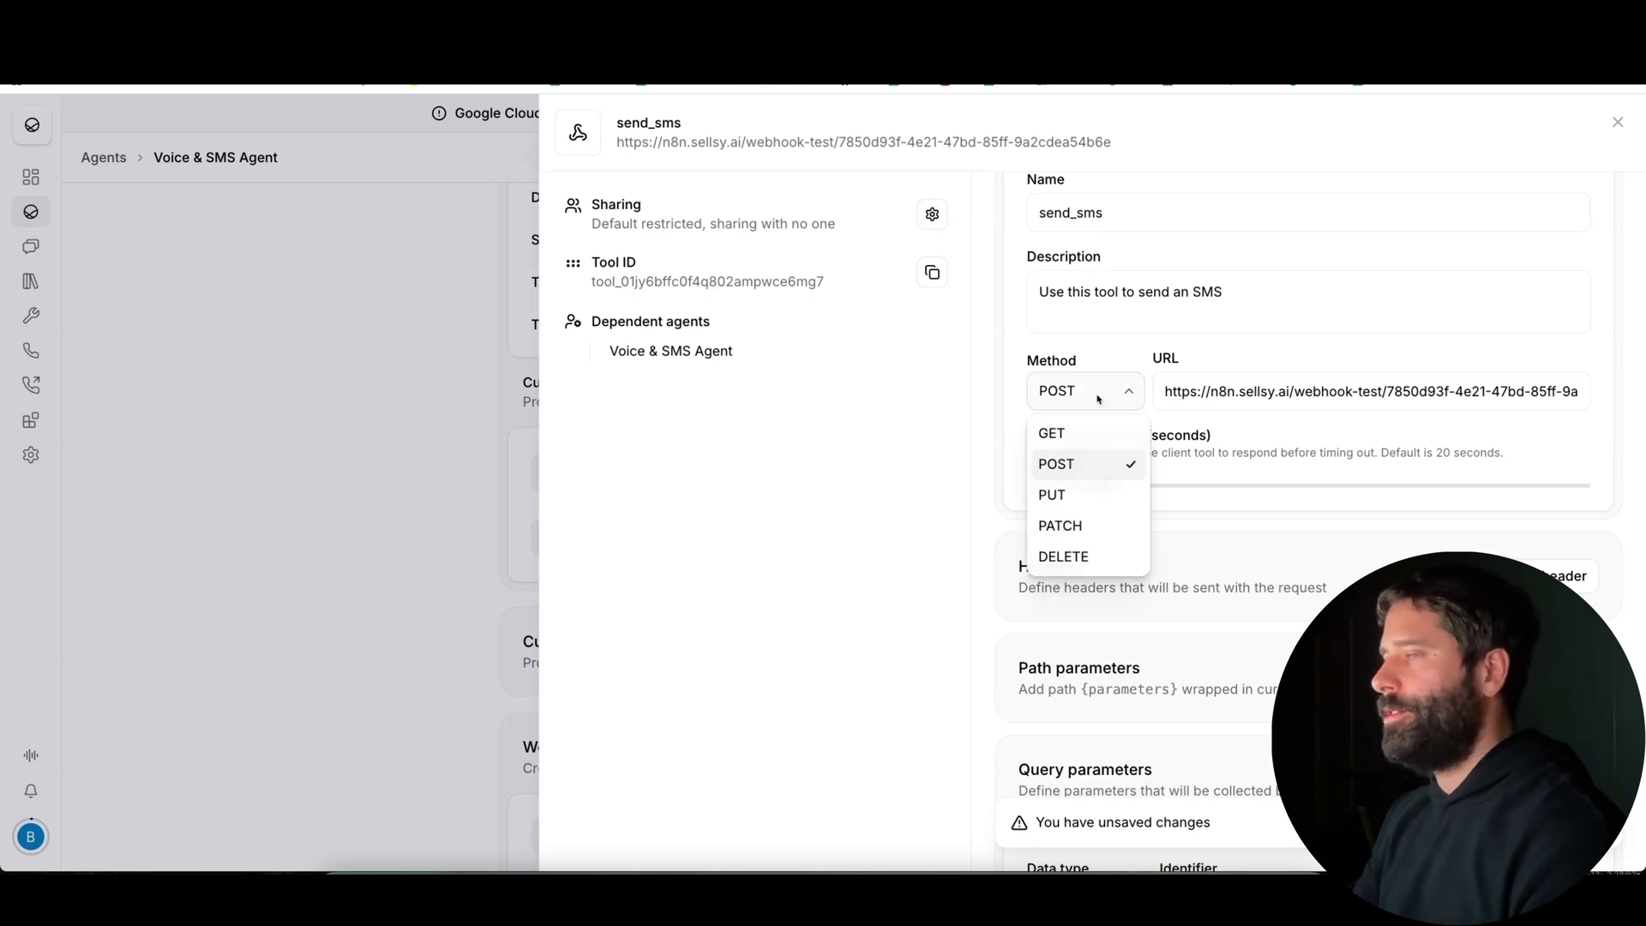
left_click(1076, 434)
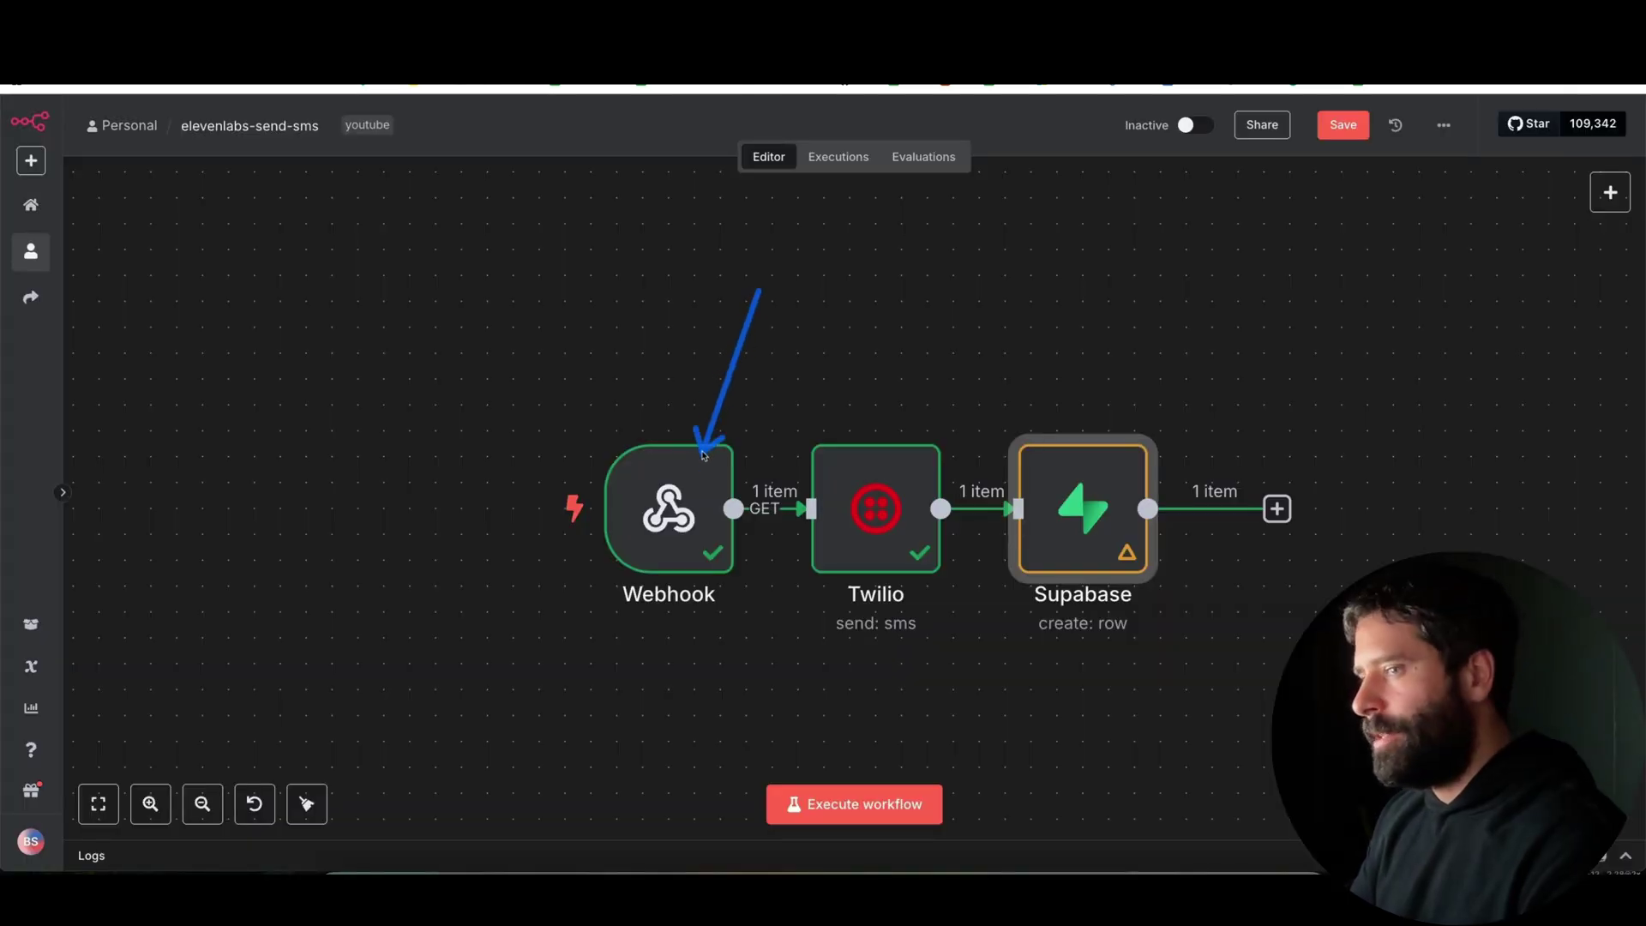
Step: Open the Webhook node in the elevenlabs-send-sms workflow, show its production URL and check that the HTTP Method is GET
left_click(677, 502)
double_click(678, 501)
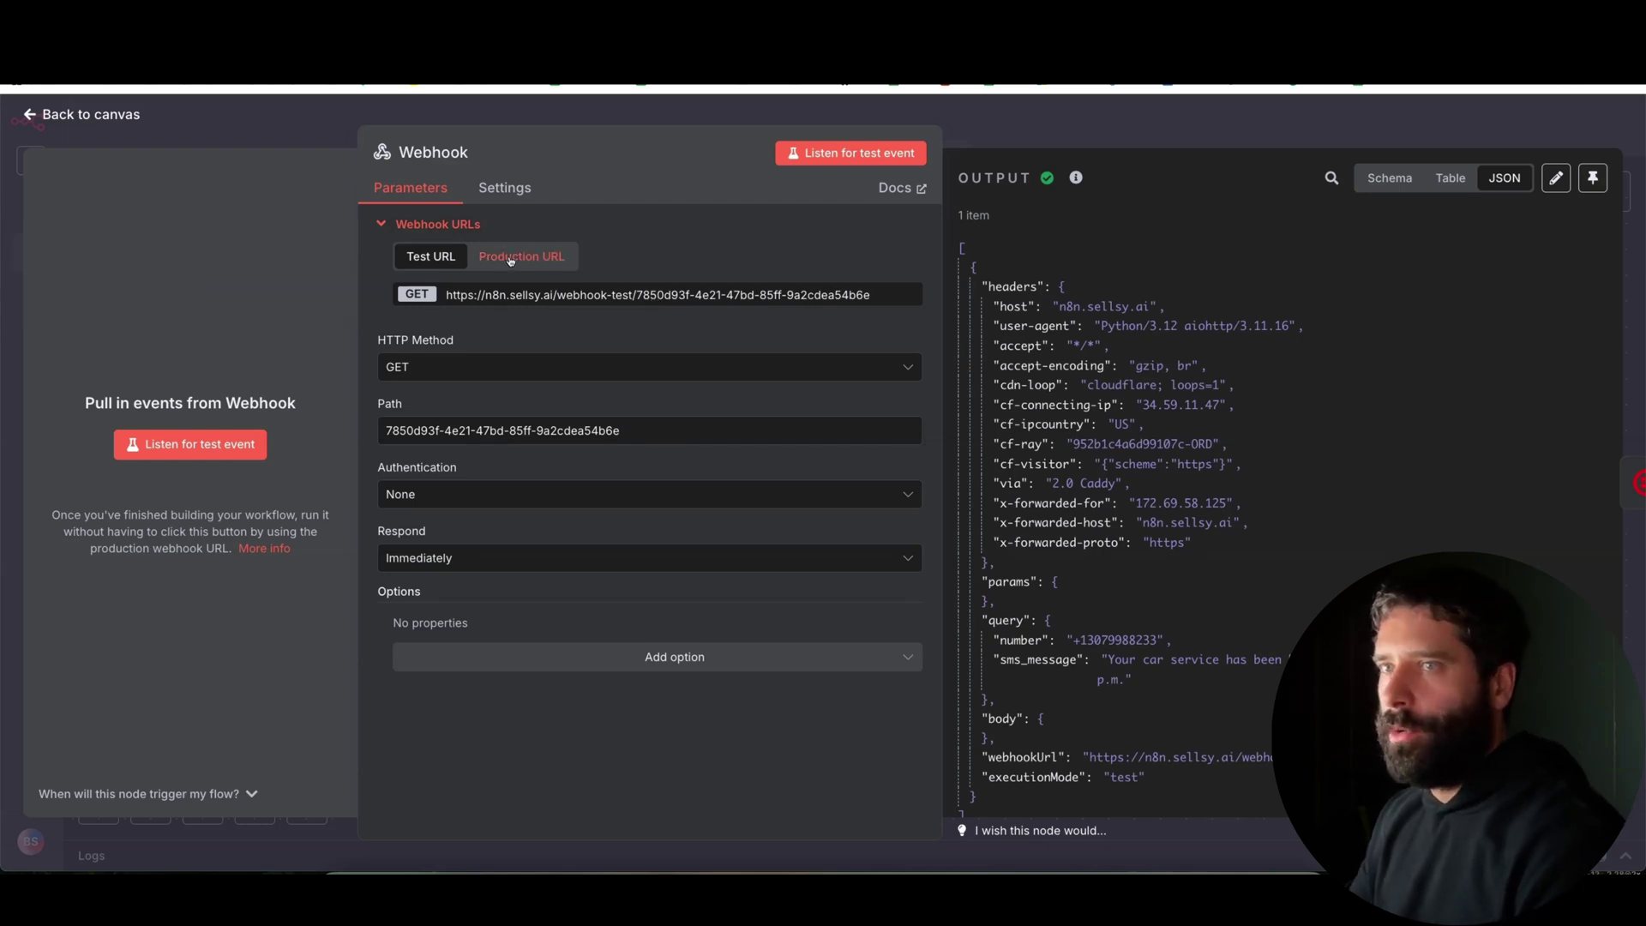
left_click(541, 256)
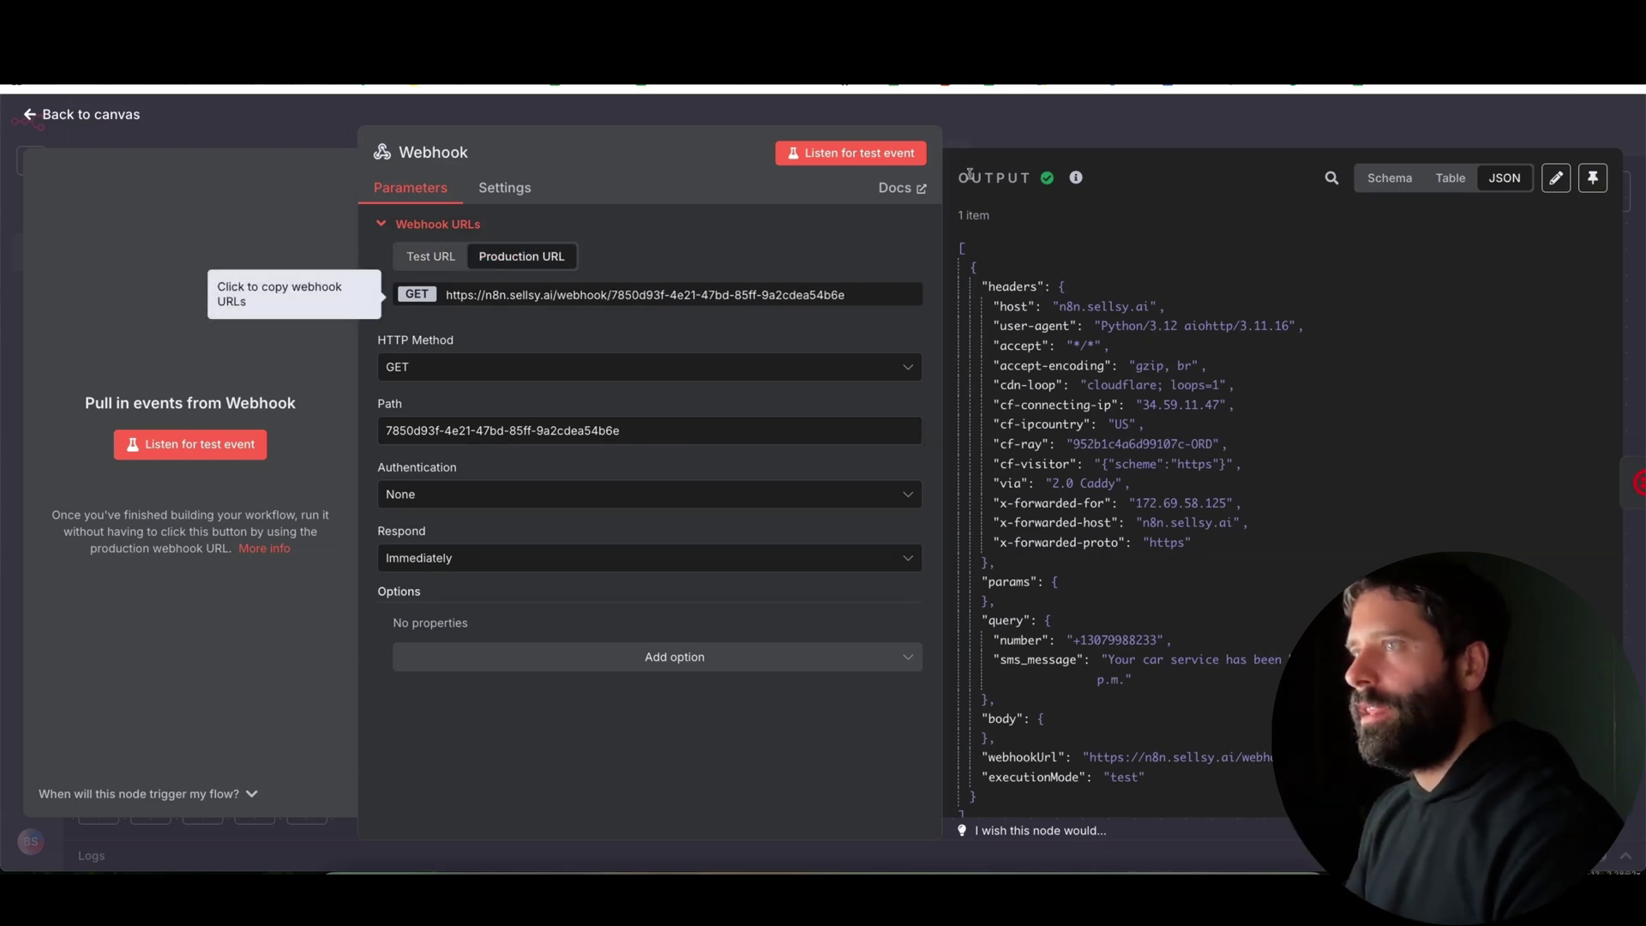
left_click(480, 367)
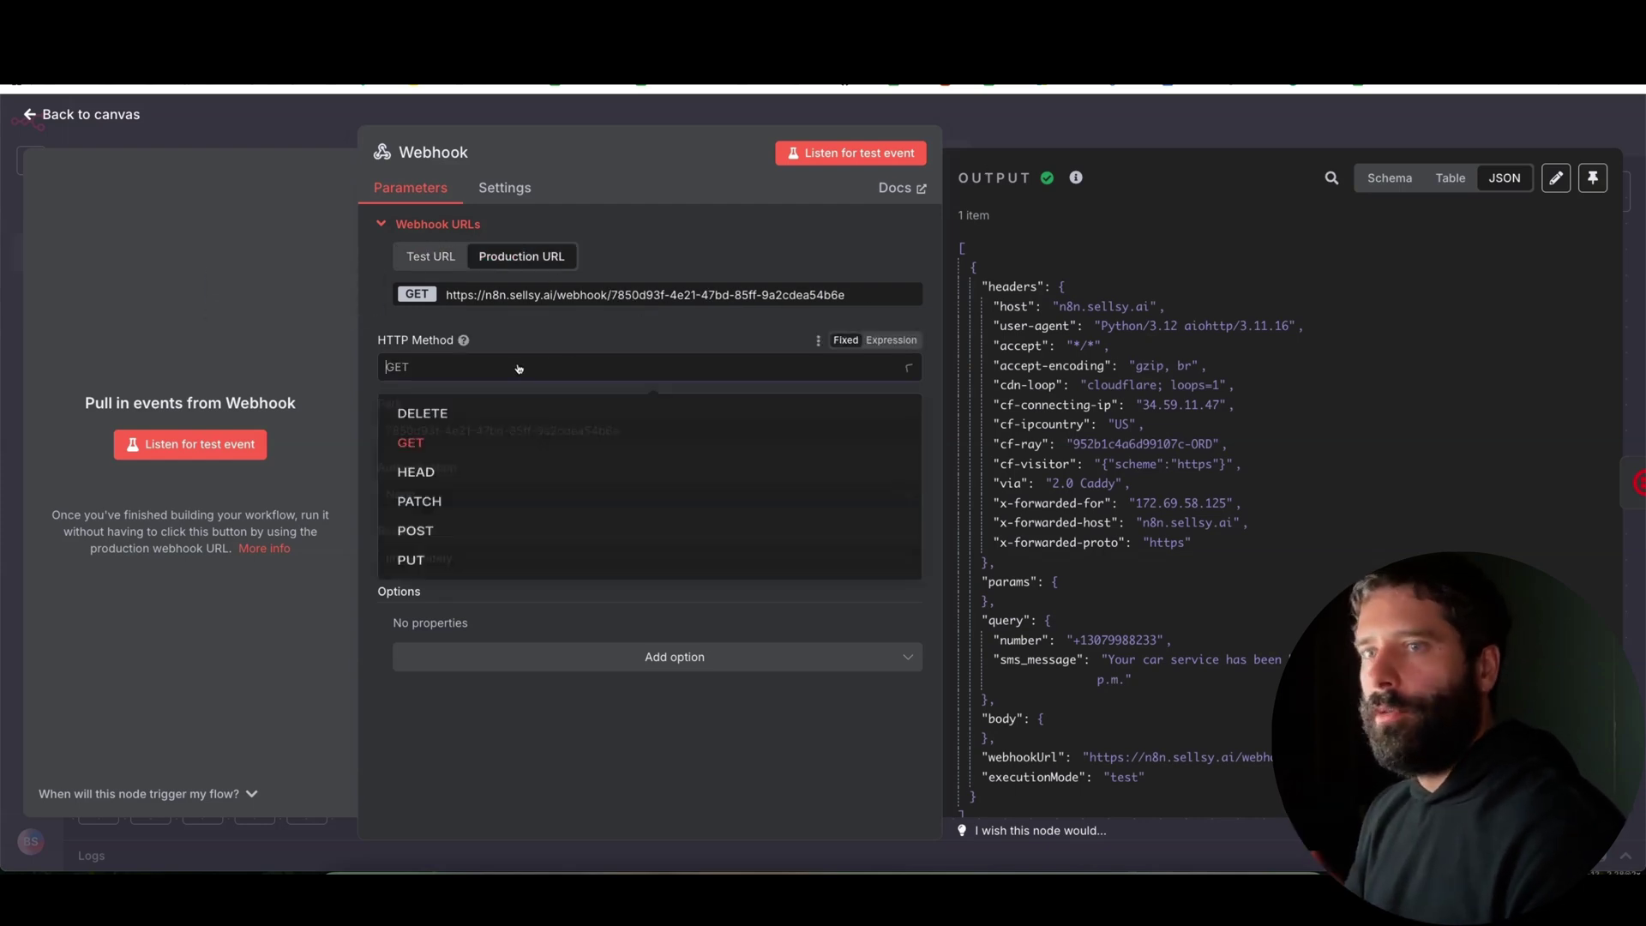
left_click(429, 450)
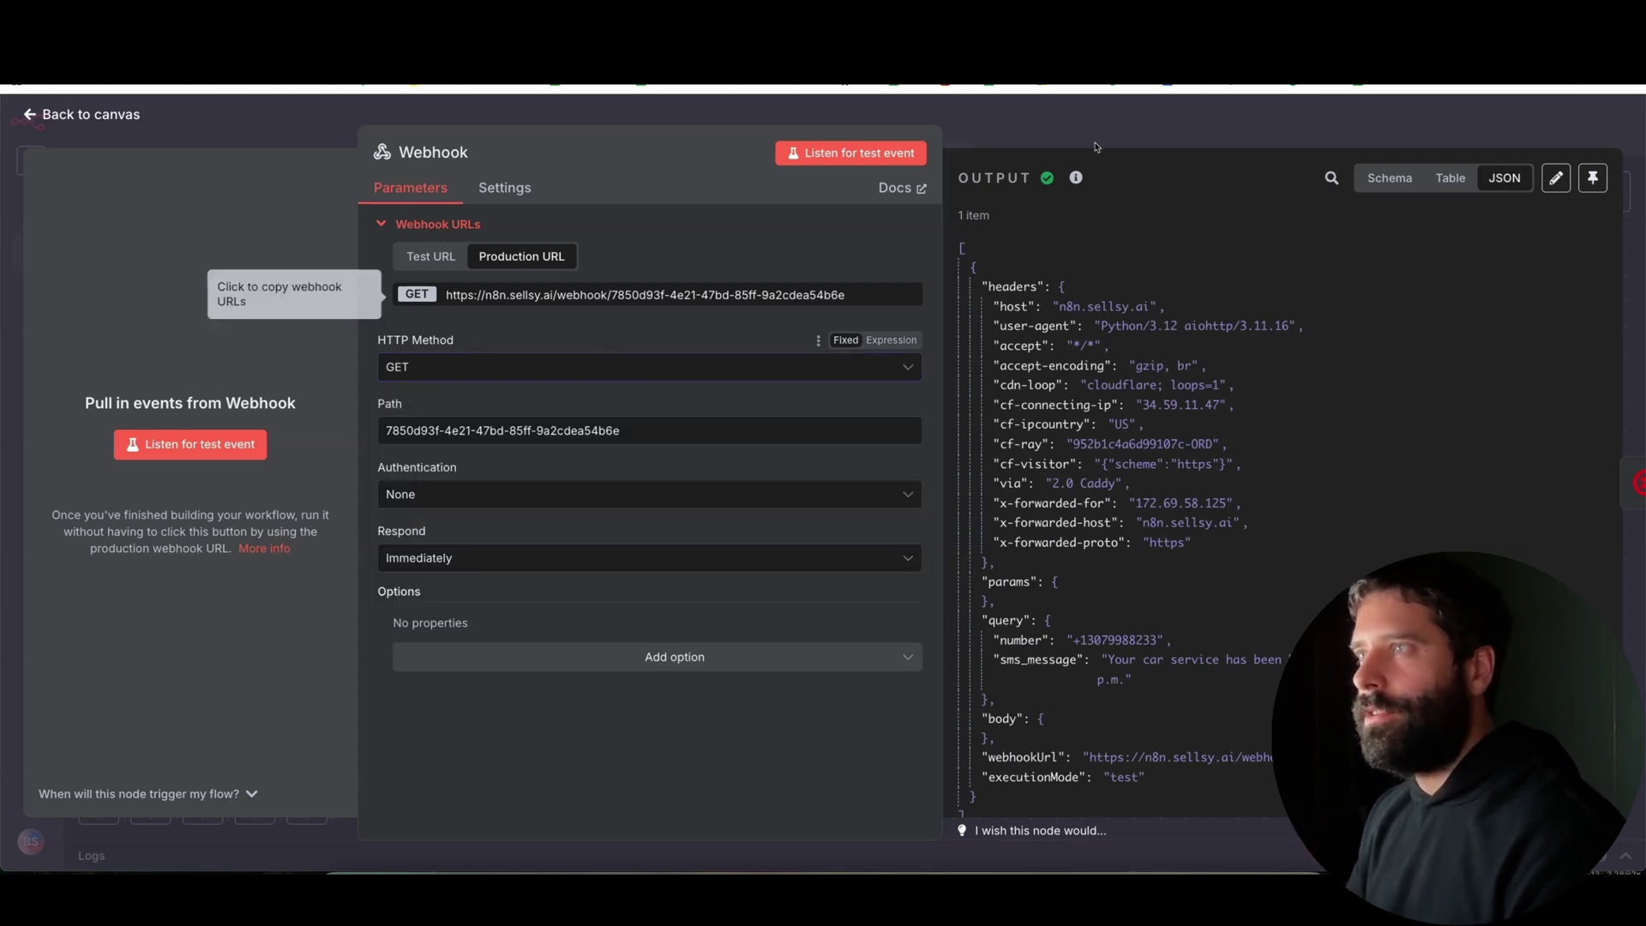
Step: Close the Webhook node and activate the elevenlabs-send-sms workflow
left_click(1196, 133)
left_click(1194, 127)
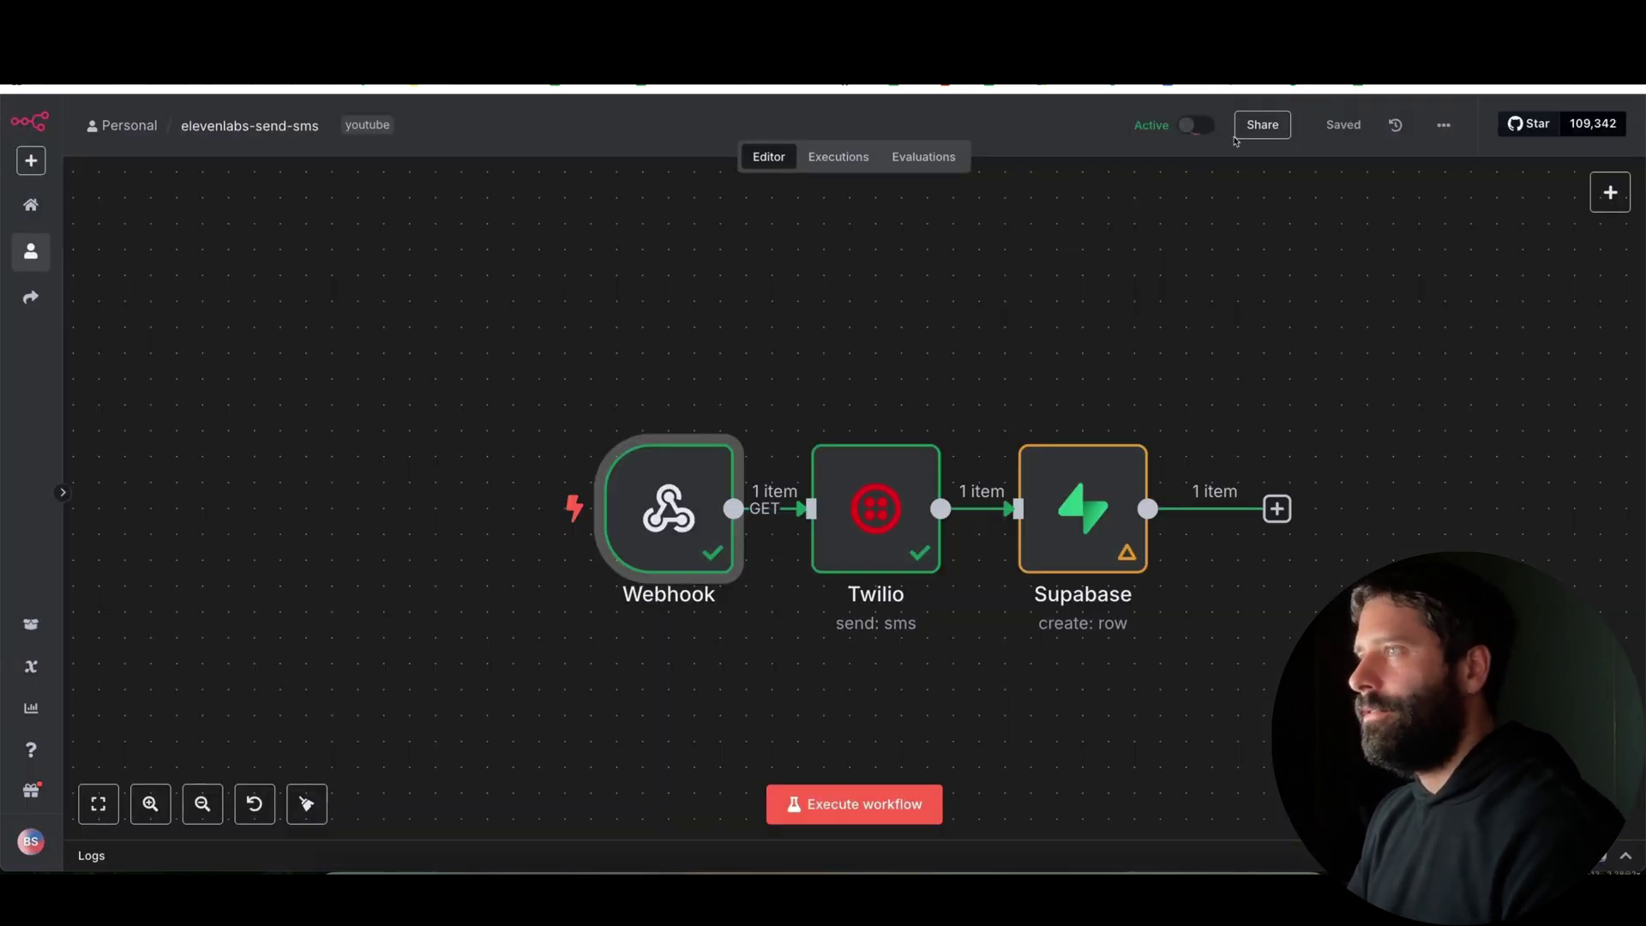
left_click(994, 534)
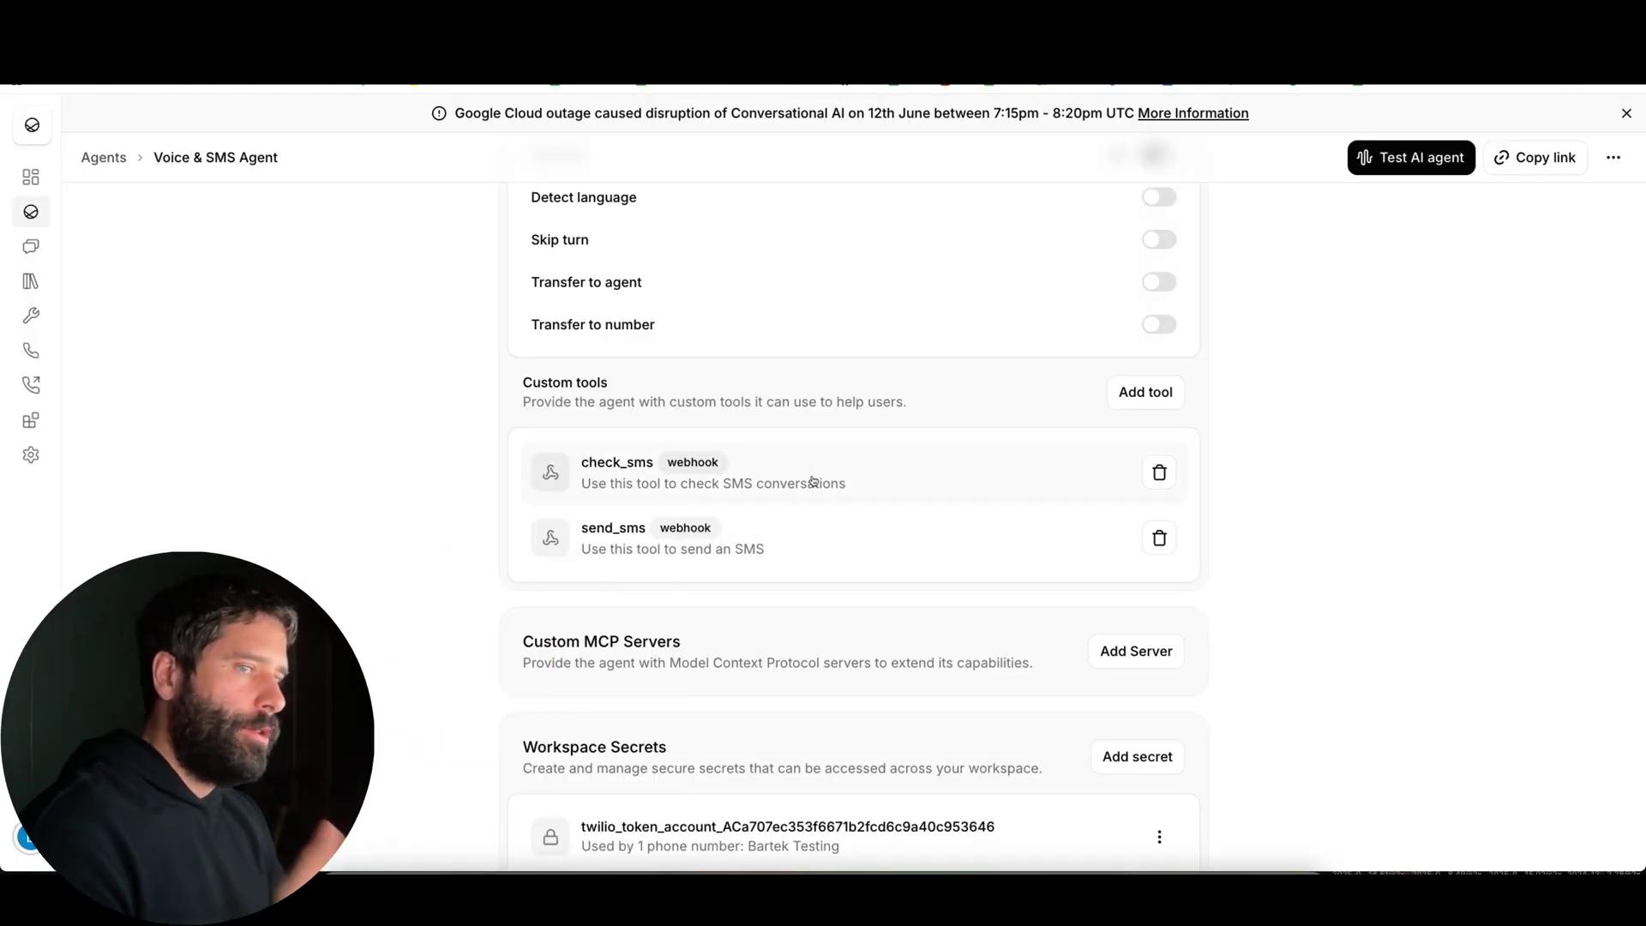
Step: Open the check_sms tool in ElevenLabs, review its GET method, webhook URL and query parameters, and compare it with n8n's elevenlabs-get-conversation workflow
left_click(812, 480)
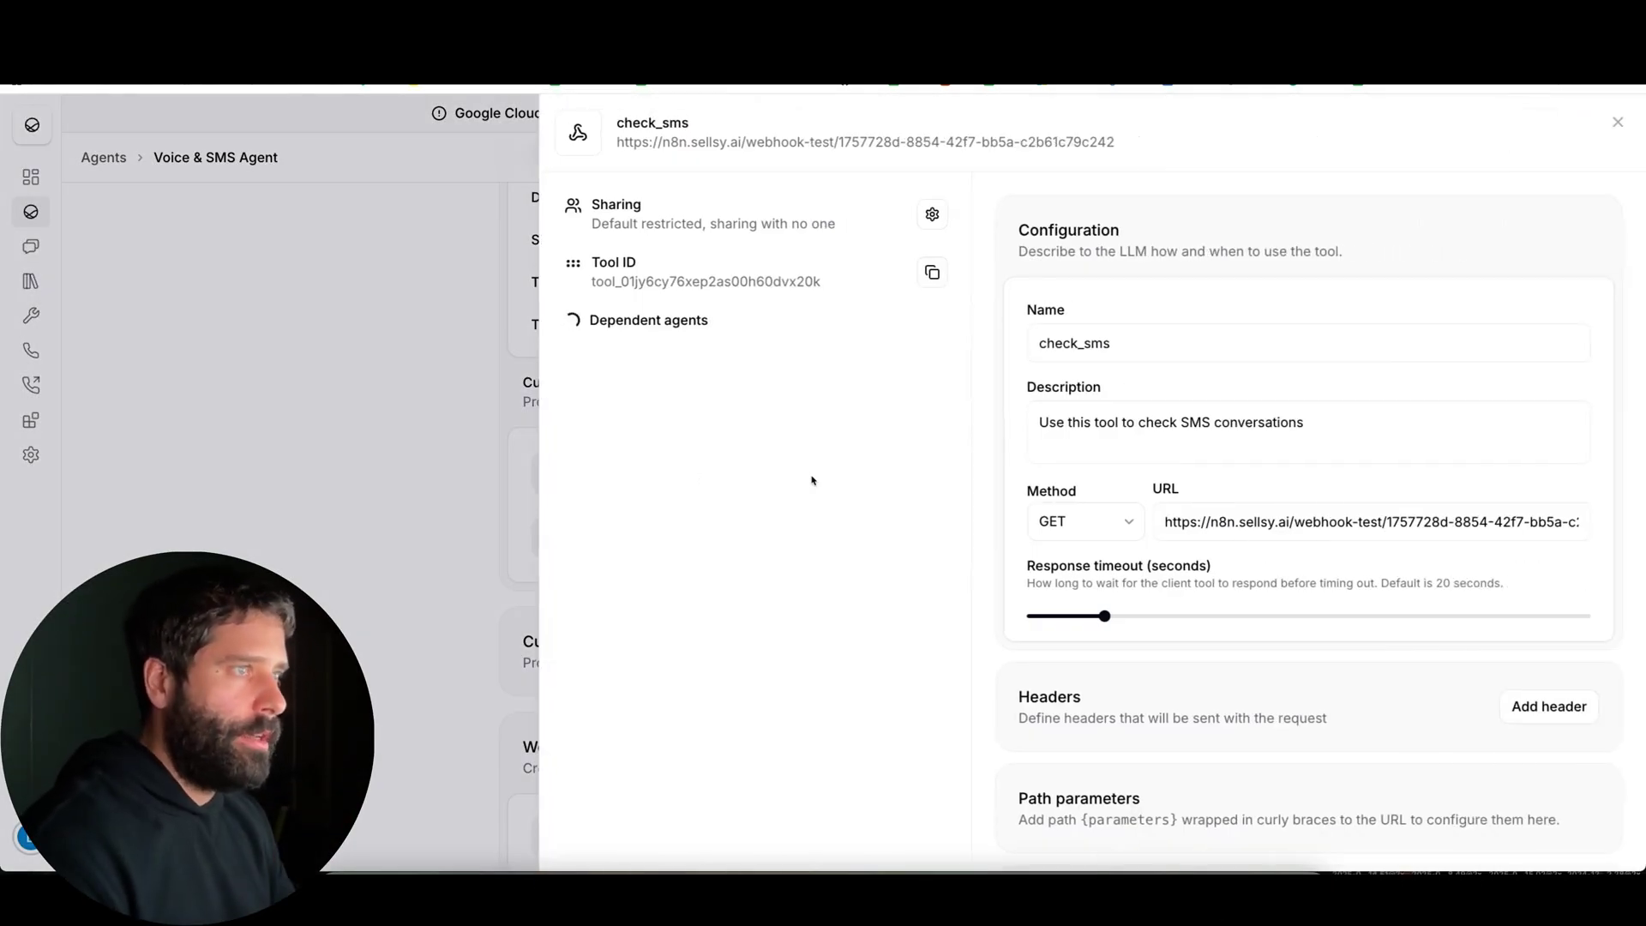
scroll(1225, 447, "down", 3)
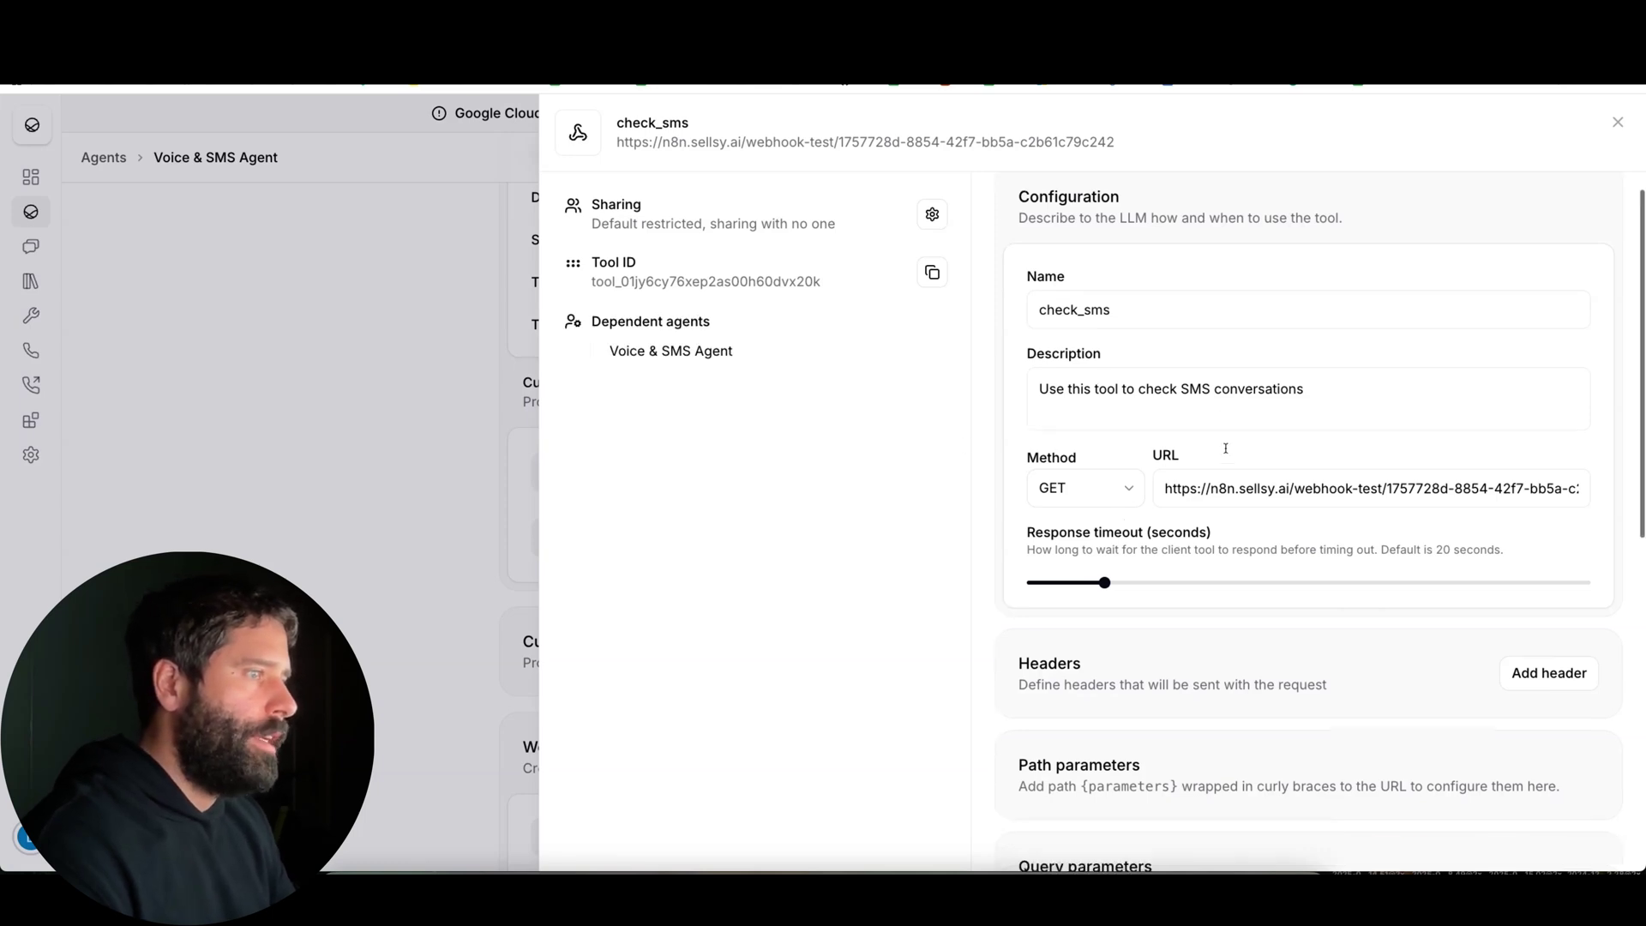
mouse_move(924, 463)
left_mouse_down()
mouse_move(1041, 386)
mouse_move(1180, 377)
left_mouse_up()
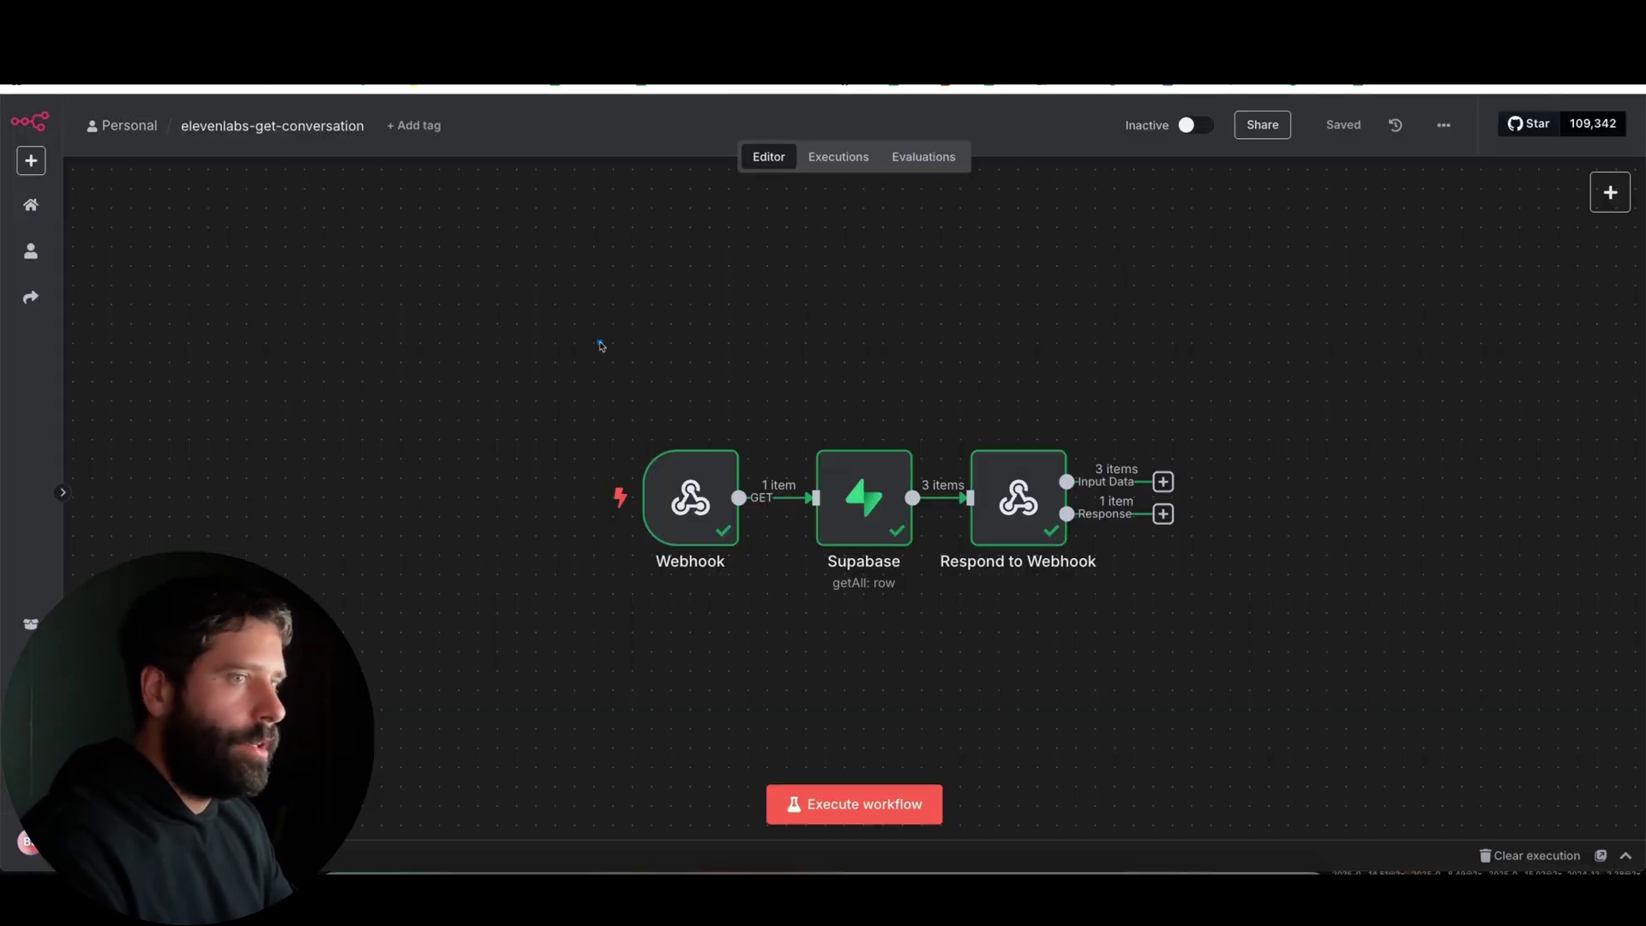
left_click_drag(601, 346, 669, 452)
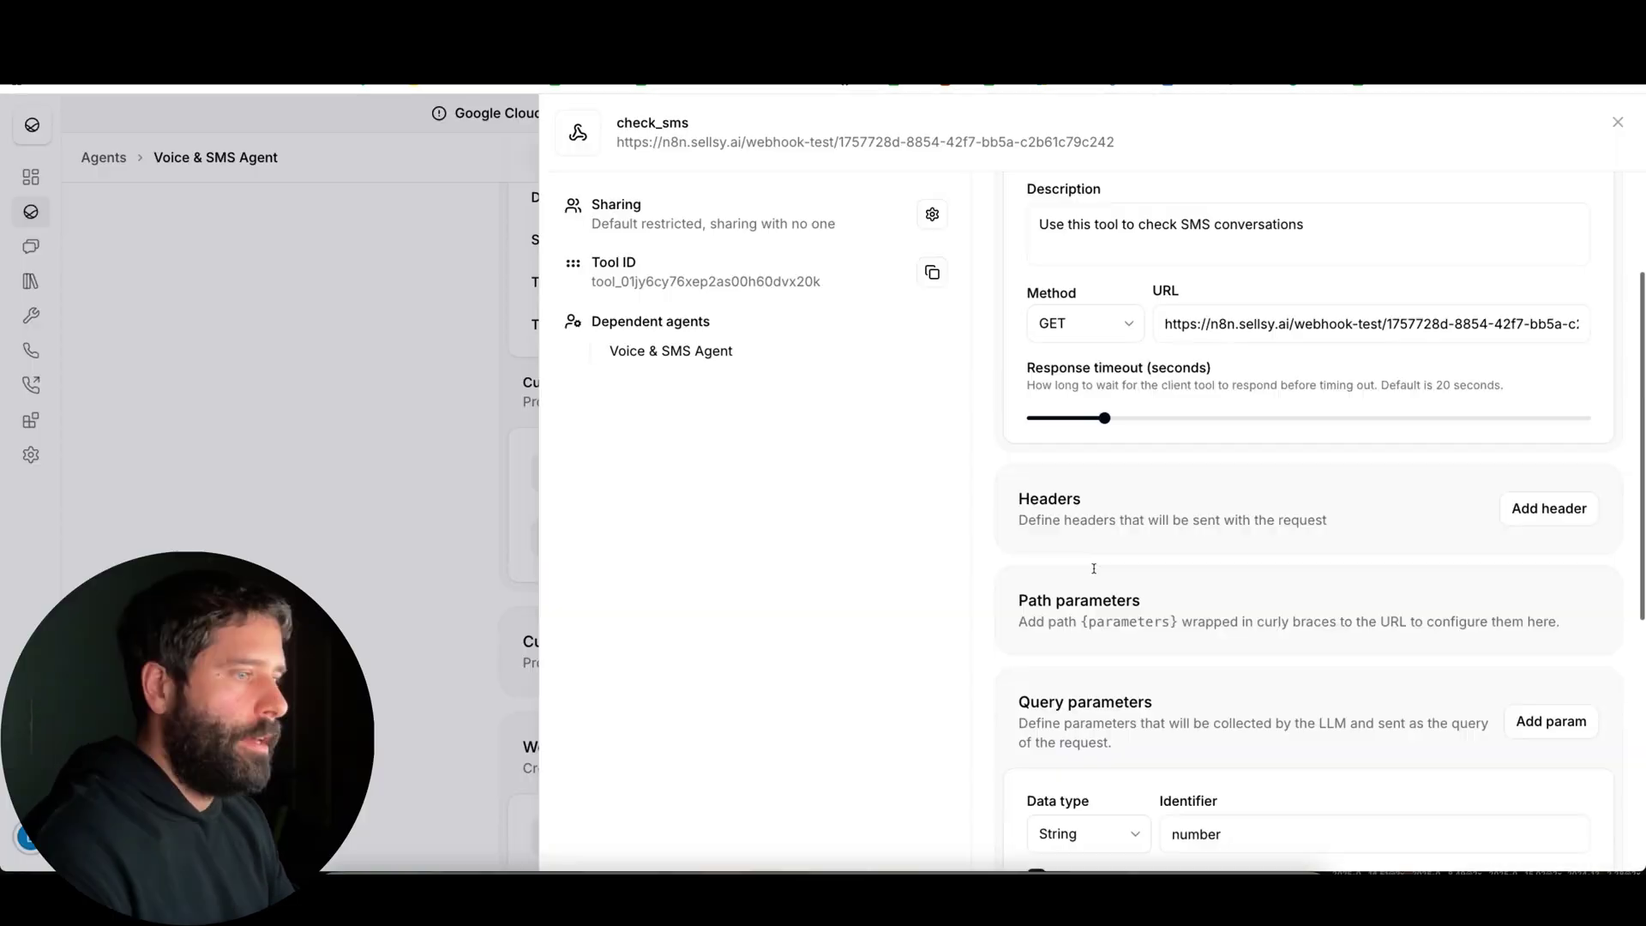
scroll(1095, 571, "down", 5)
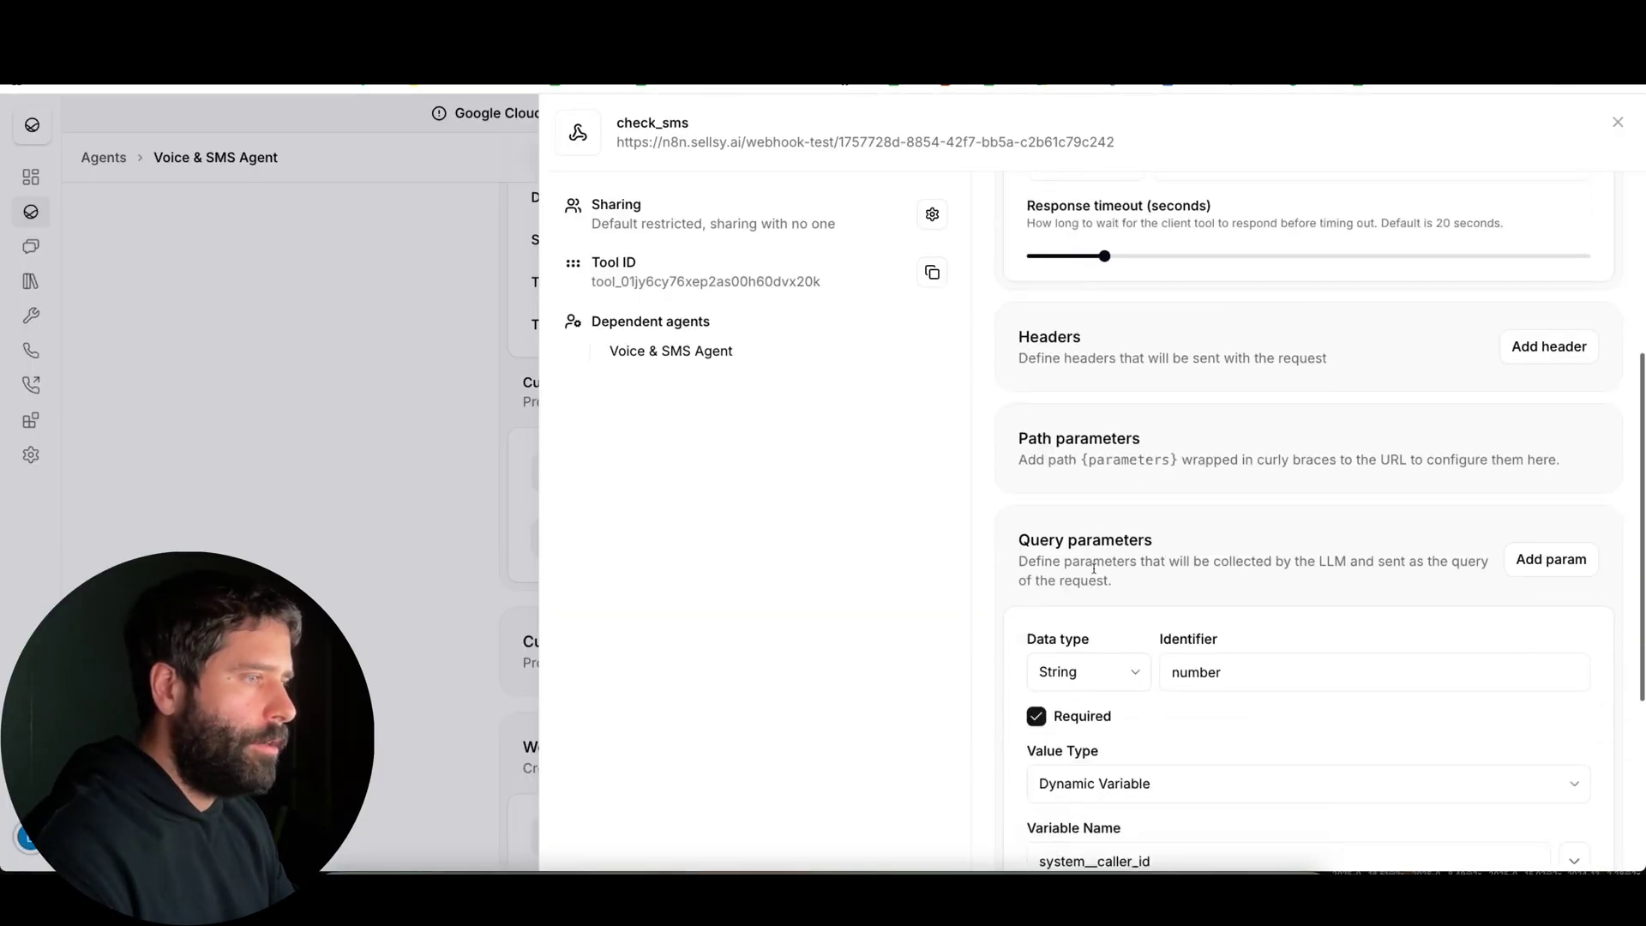
scroll(1095, 573, "down", 1)
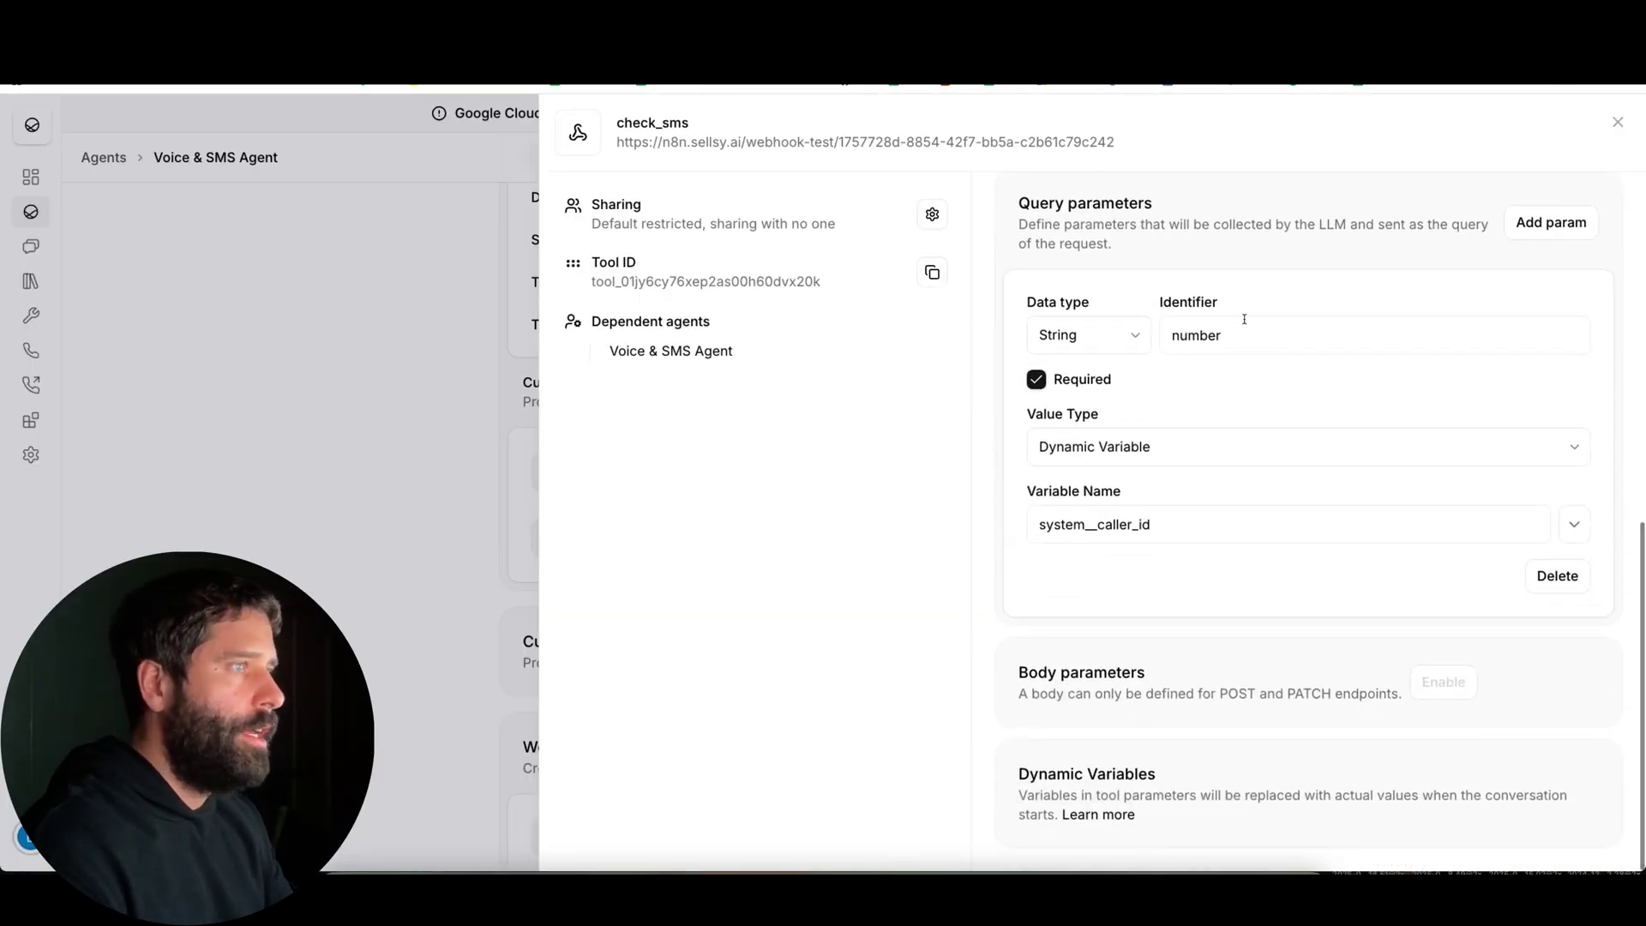
Step: Compare the tool's number query parameter, filled by system__caller_id, with the session_id column of the n8n_chat_histories table in Supabase
left_click_drag(1226, 335, 1159, 347)
left_click(1247, 352)
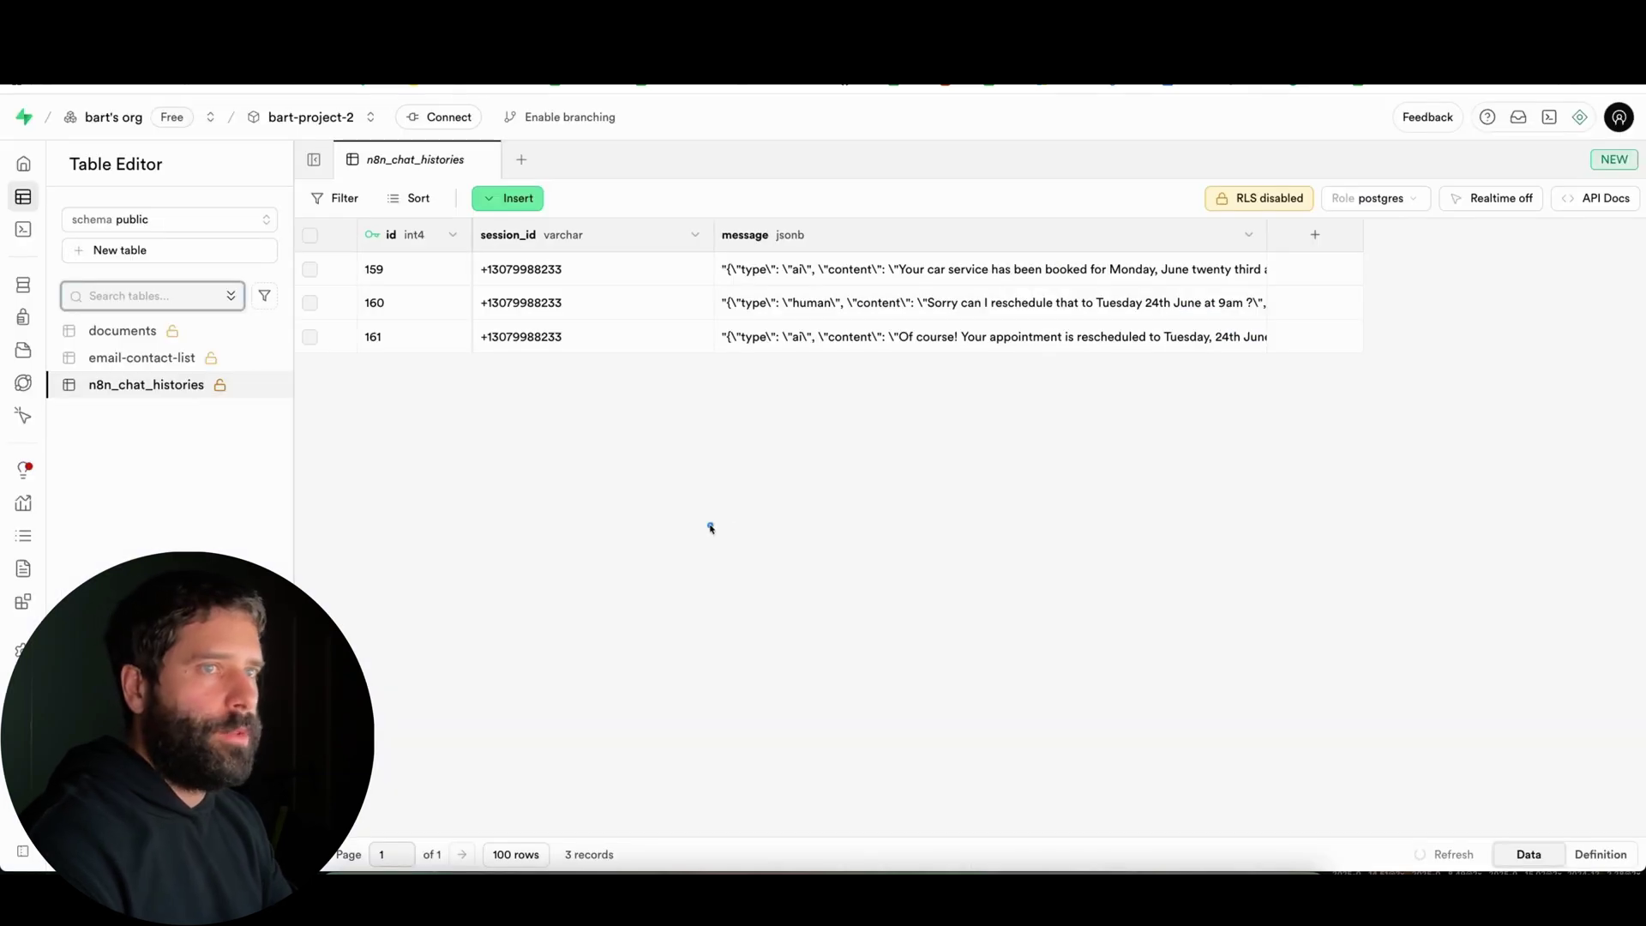
mouse_move(711, 525)
left_mouse_down()
mouse_move(583, 300)
mouse_move(680, 270)
mouse_move(720, 331)
mouse_move(574, 290)
left_mouse_up()
left_click_drag(623, 341, 557, 283)
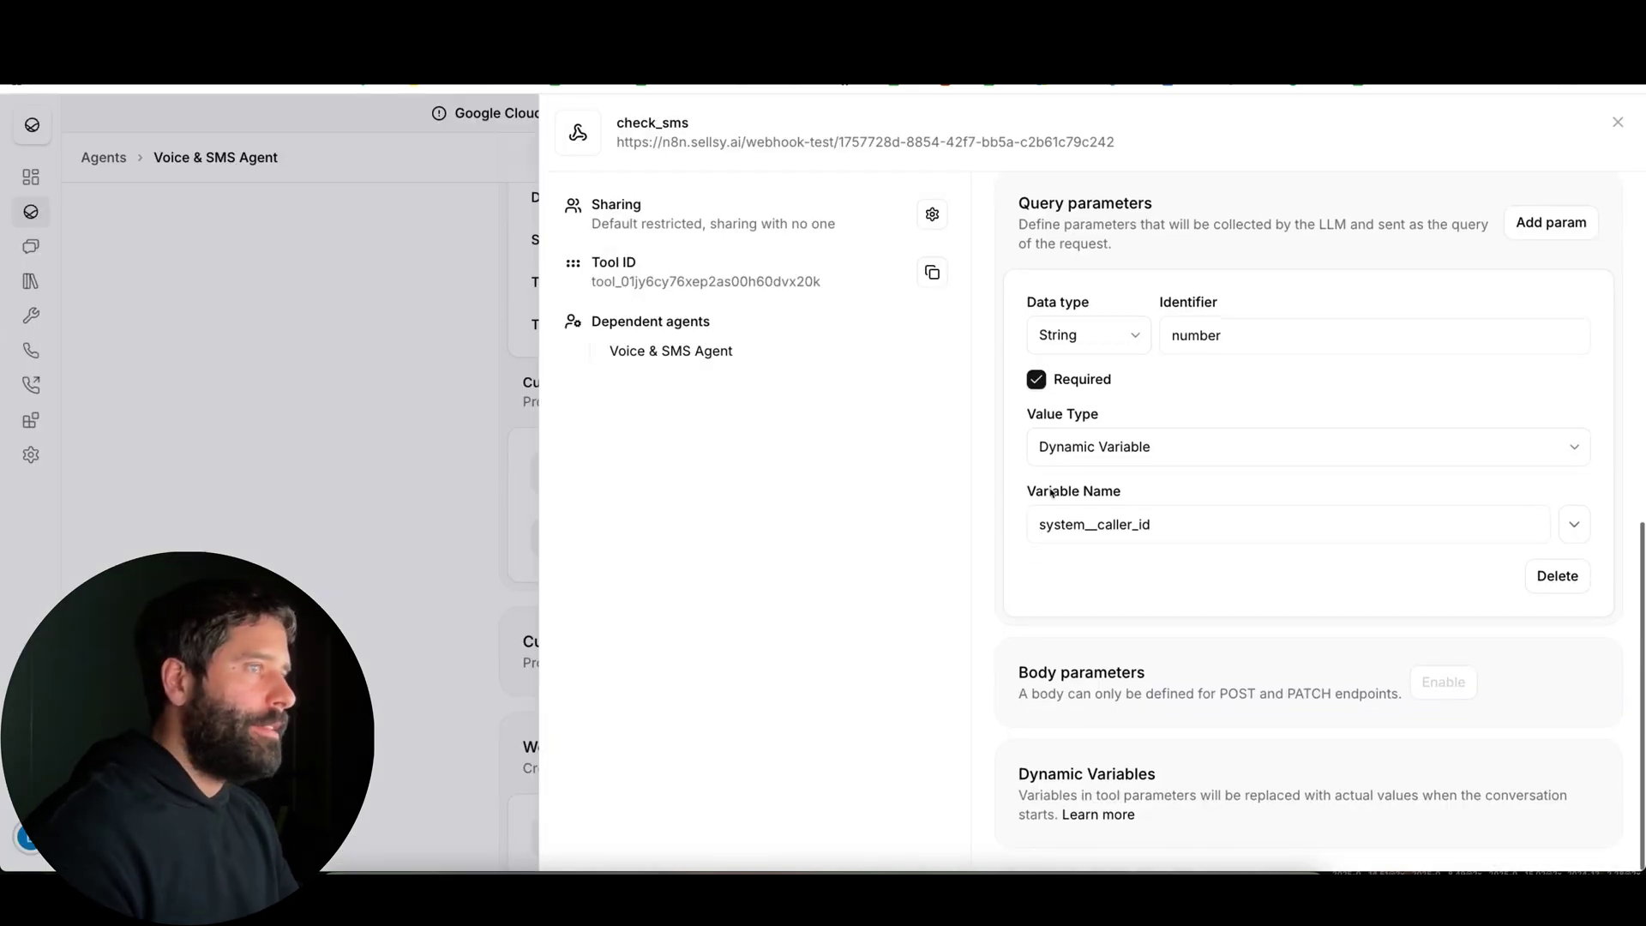
scroll(1070, 333, "up", 2)
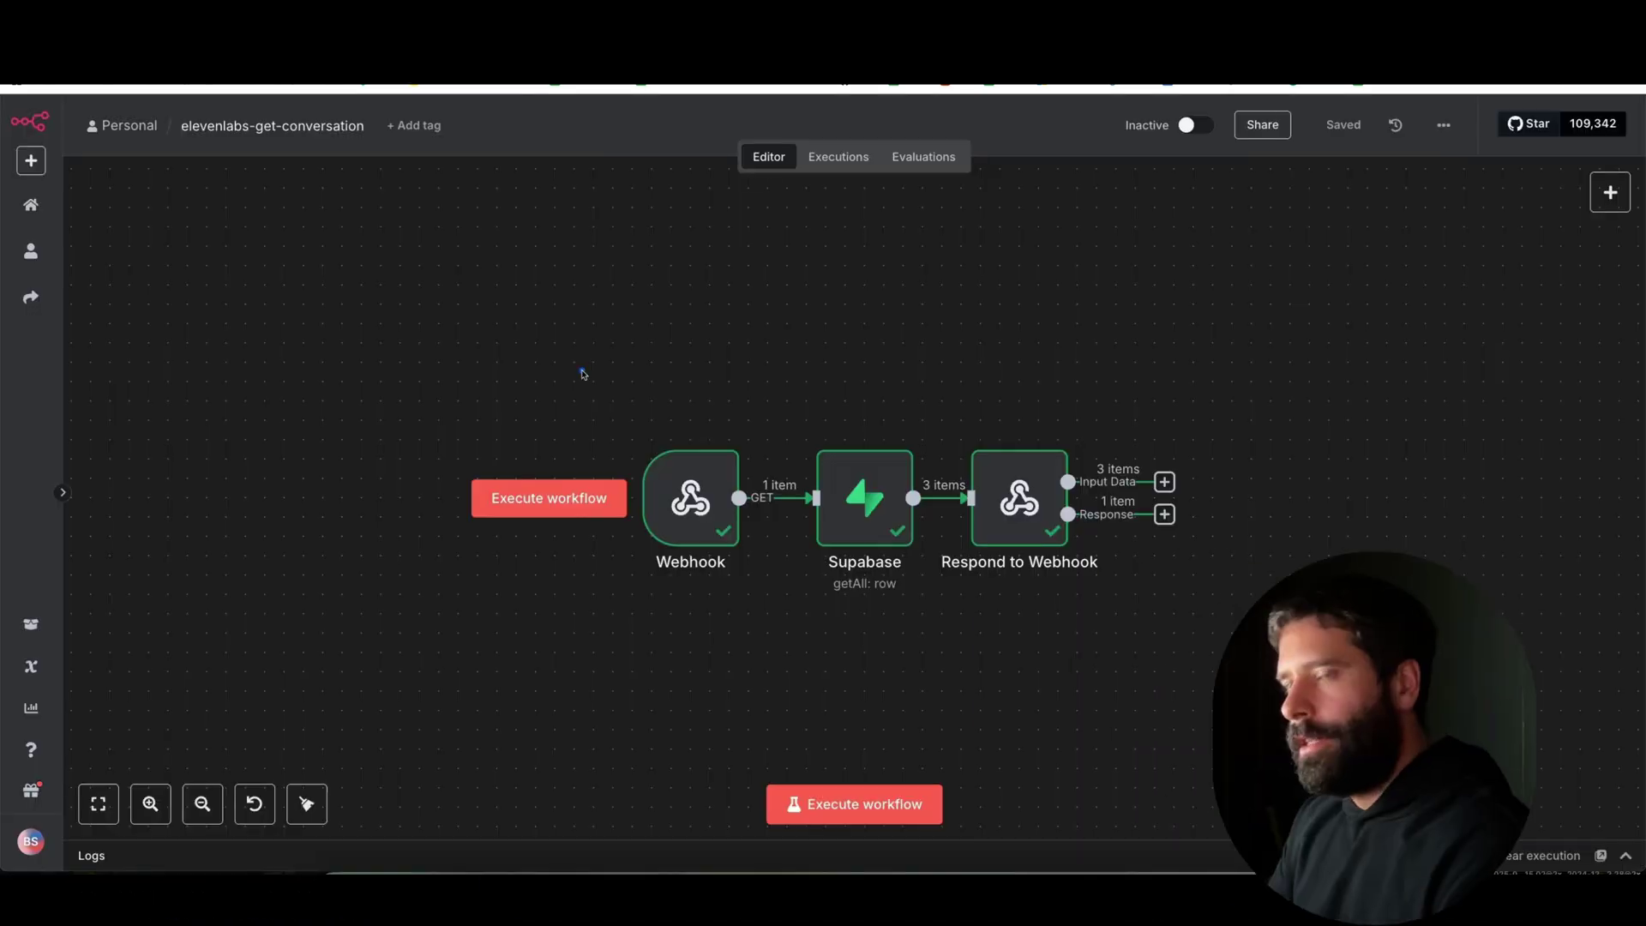
Step: Trace the elevenlabs-get-conversation flow in n8n from the Webhook node through Supabase to Respond to Webhook
left_click_drag(577, 371, 690, 491)
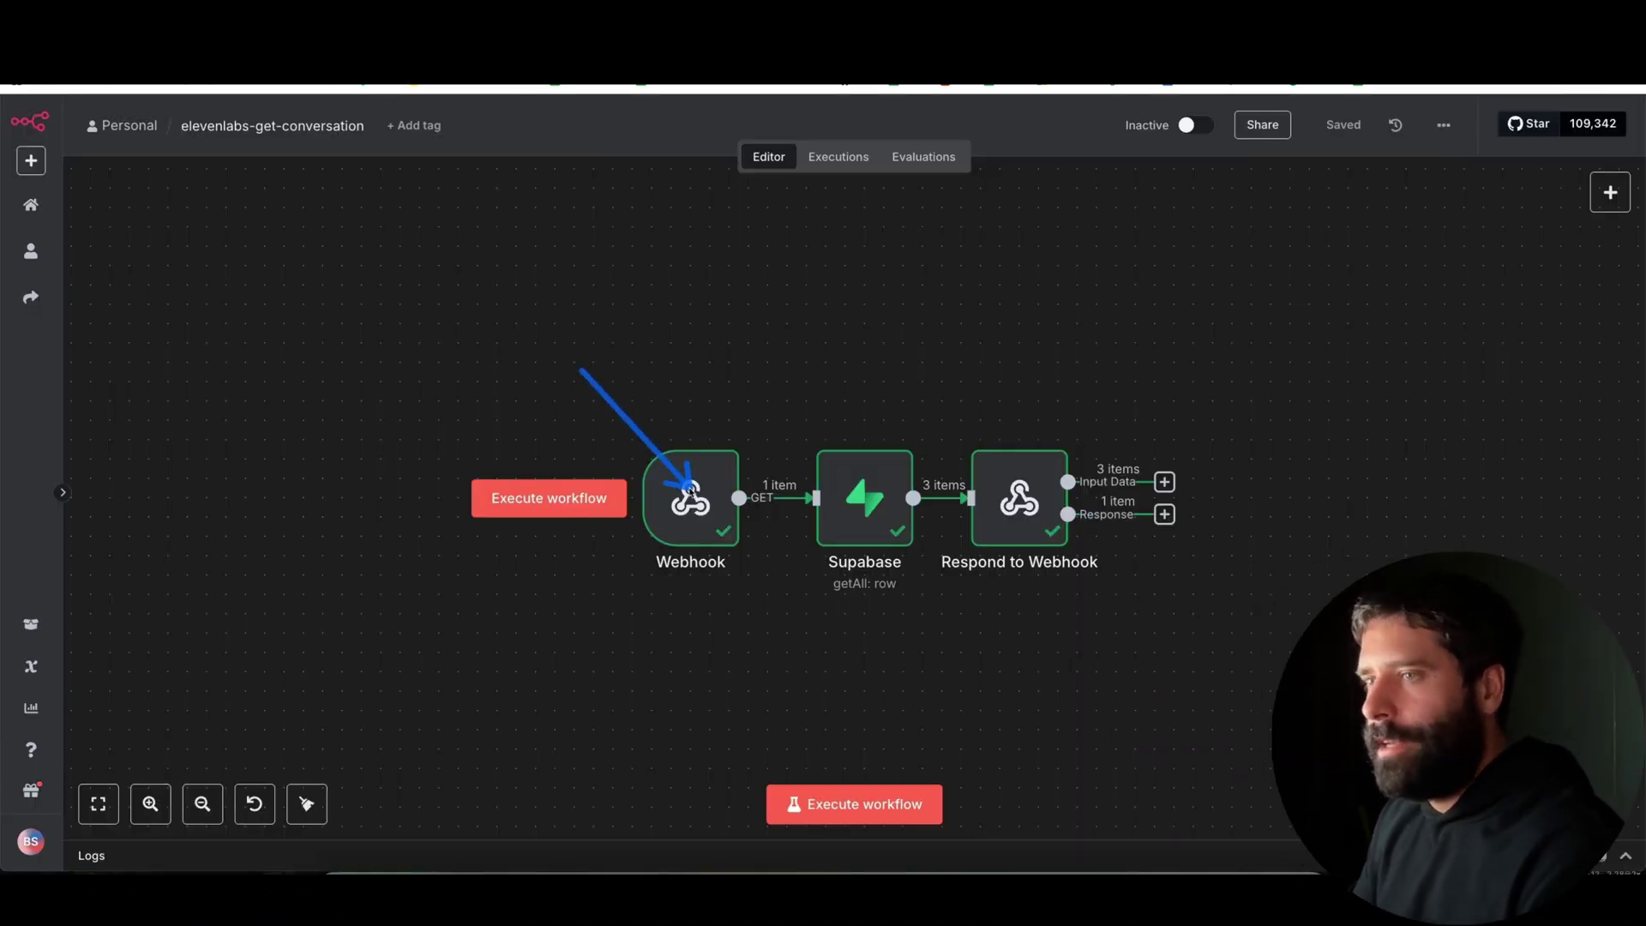
mouse_move(690, 490)
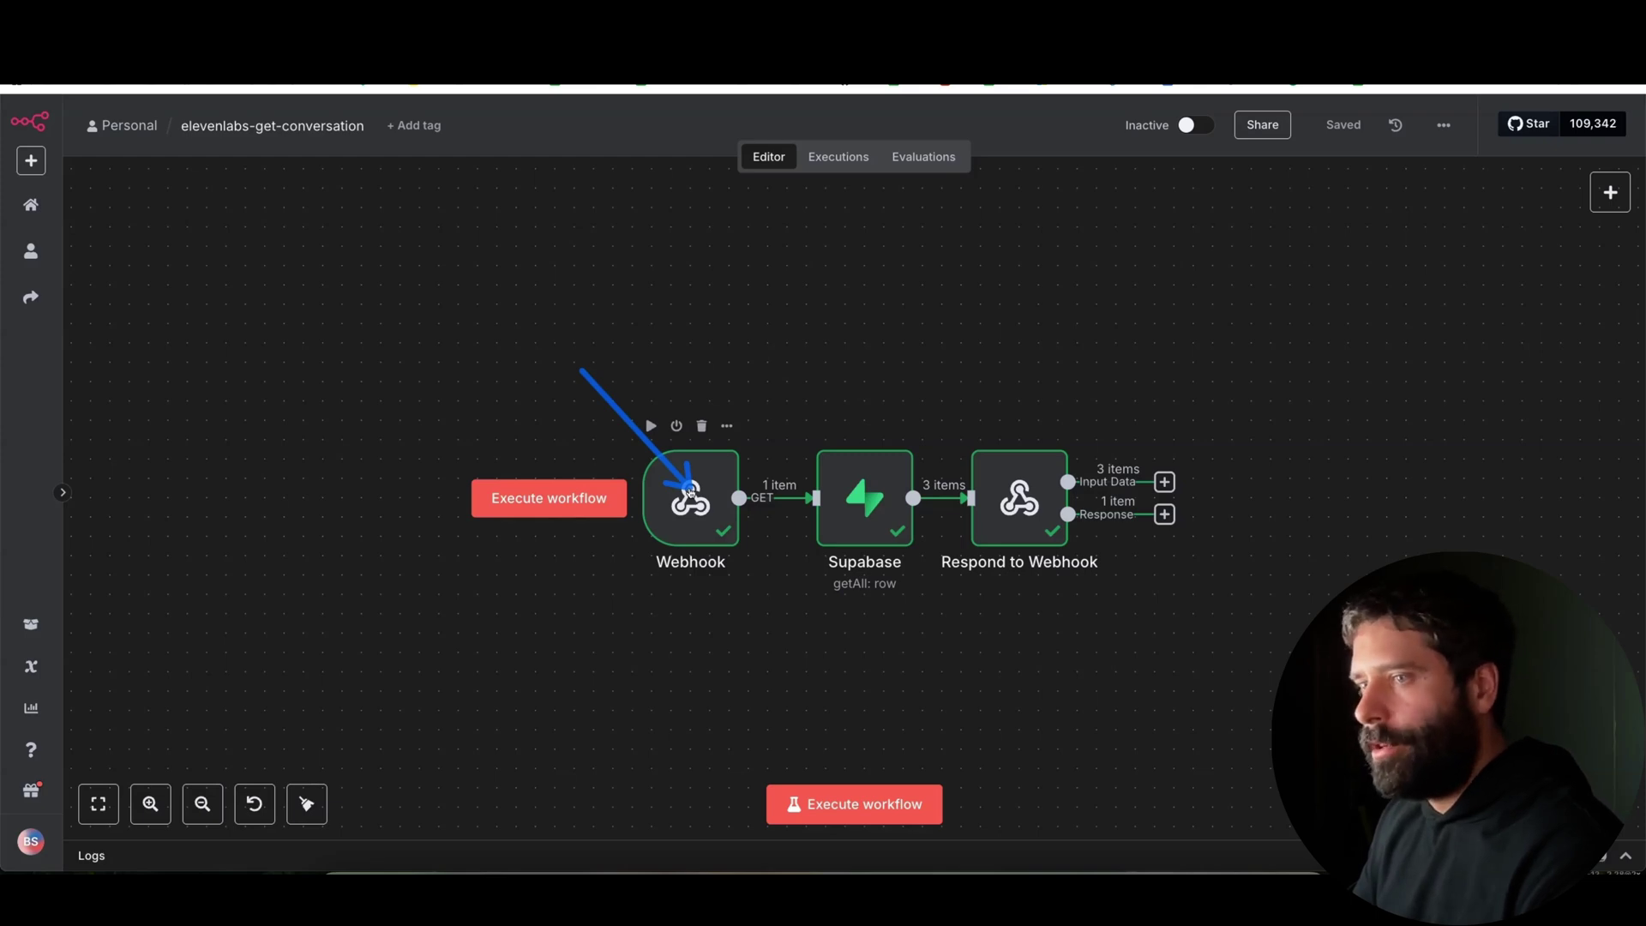
left_click_drag(690, 487, 848, 490)
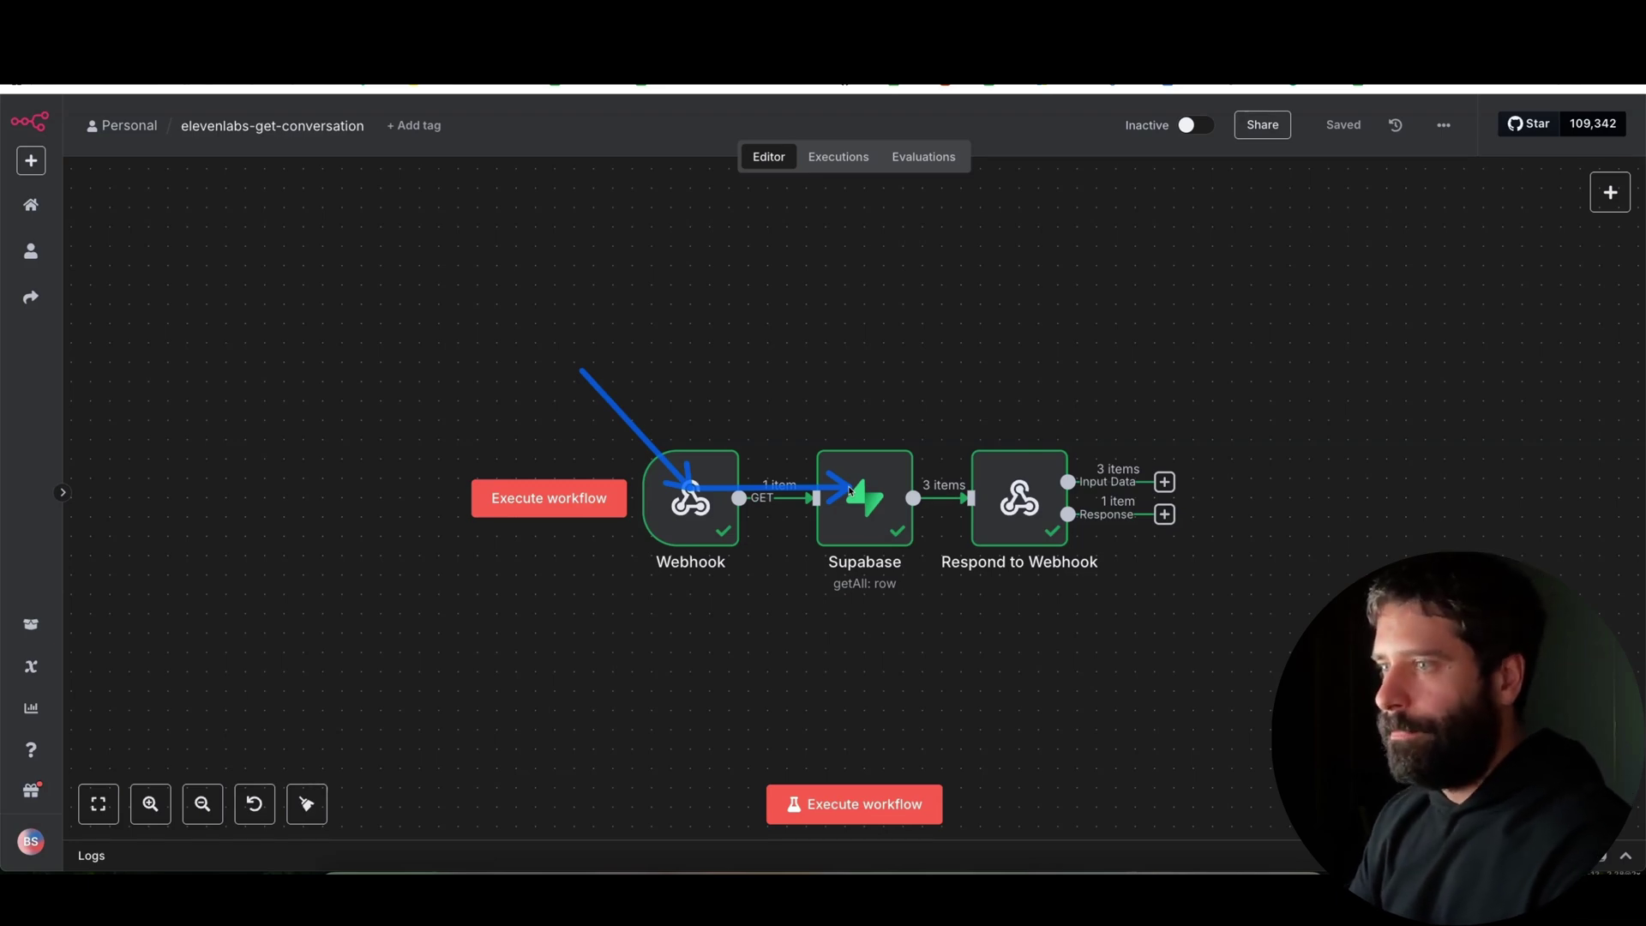
left_click_drag(858, 494, 1014, 497)
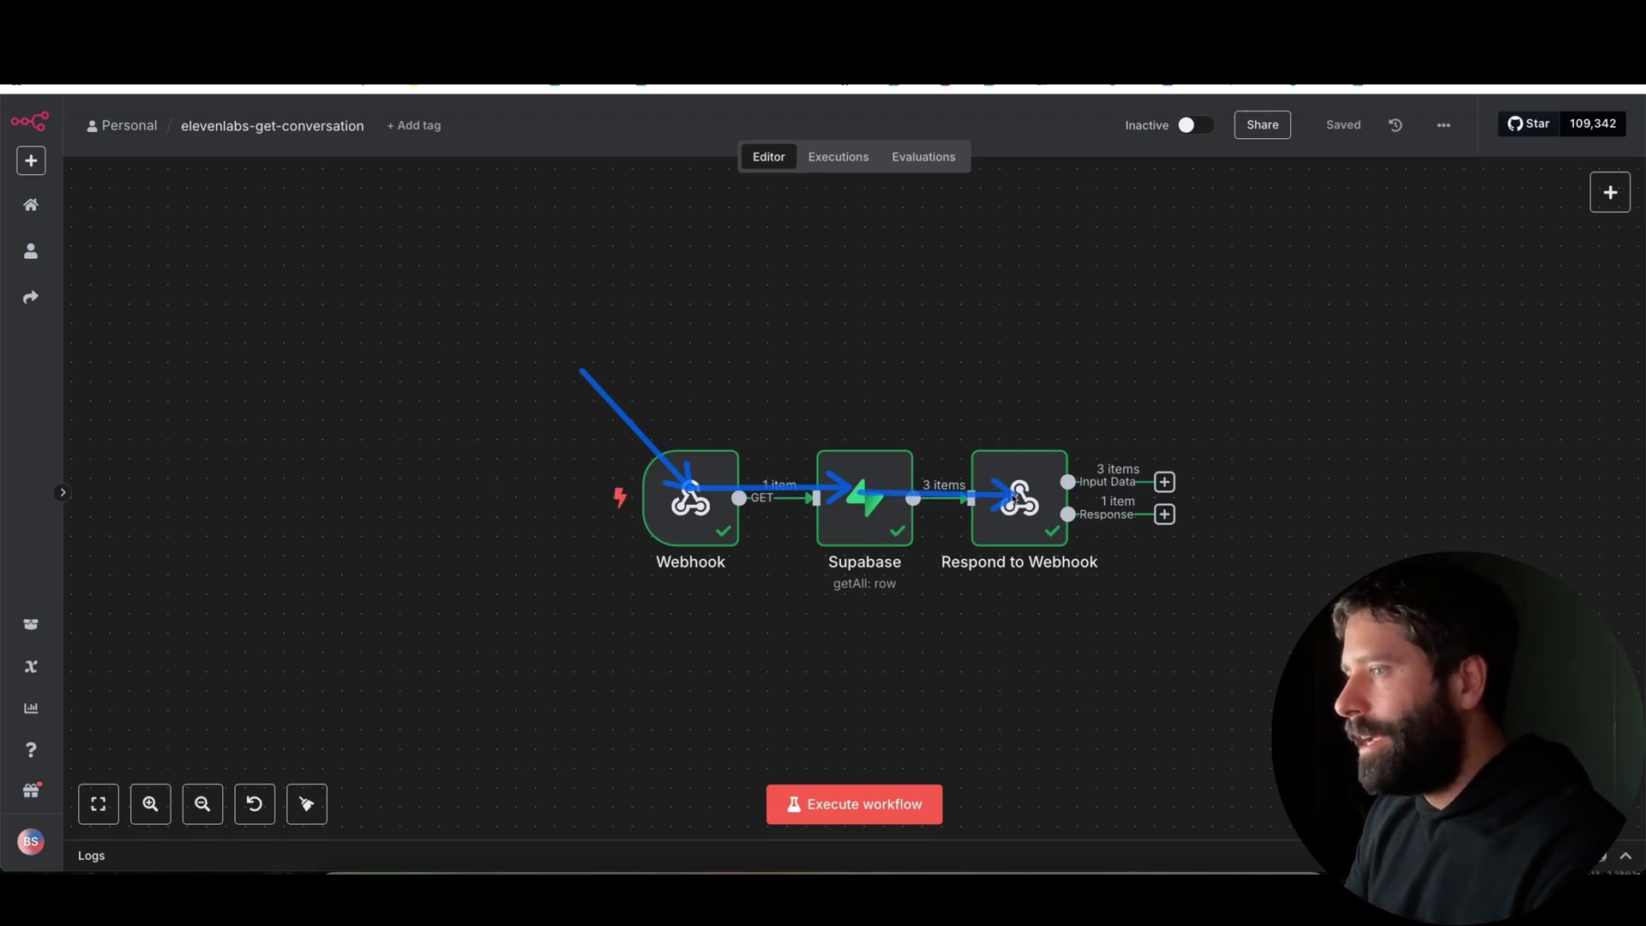
mouse_move(1016, 498)
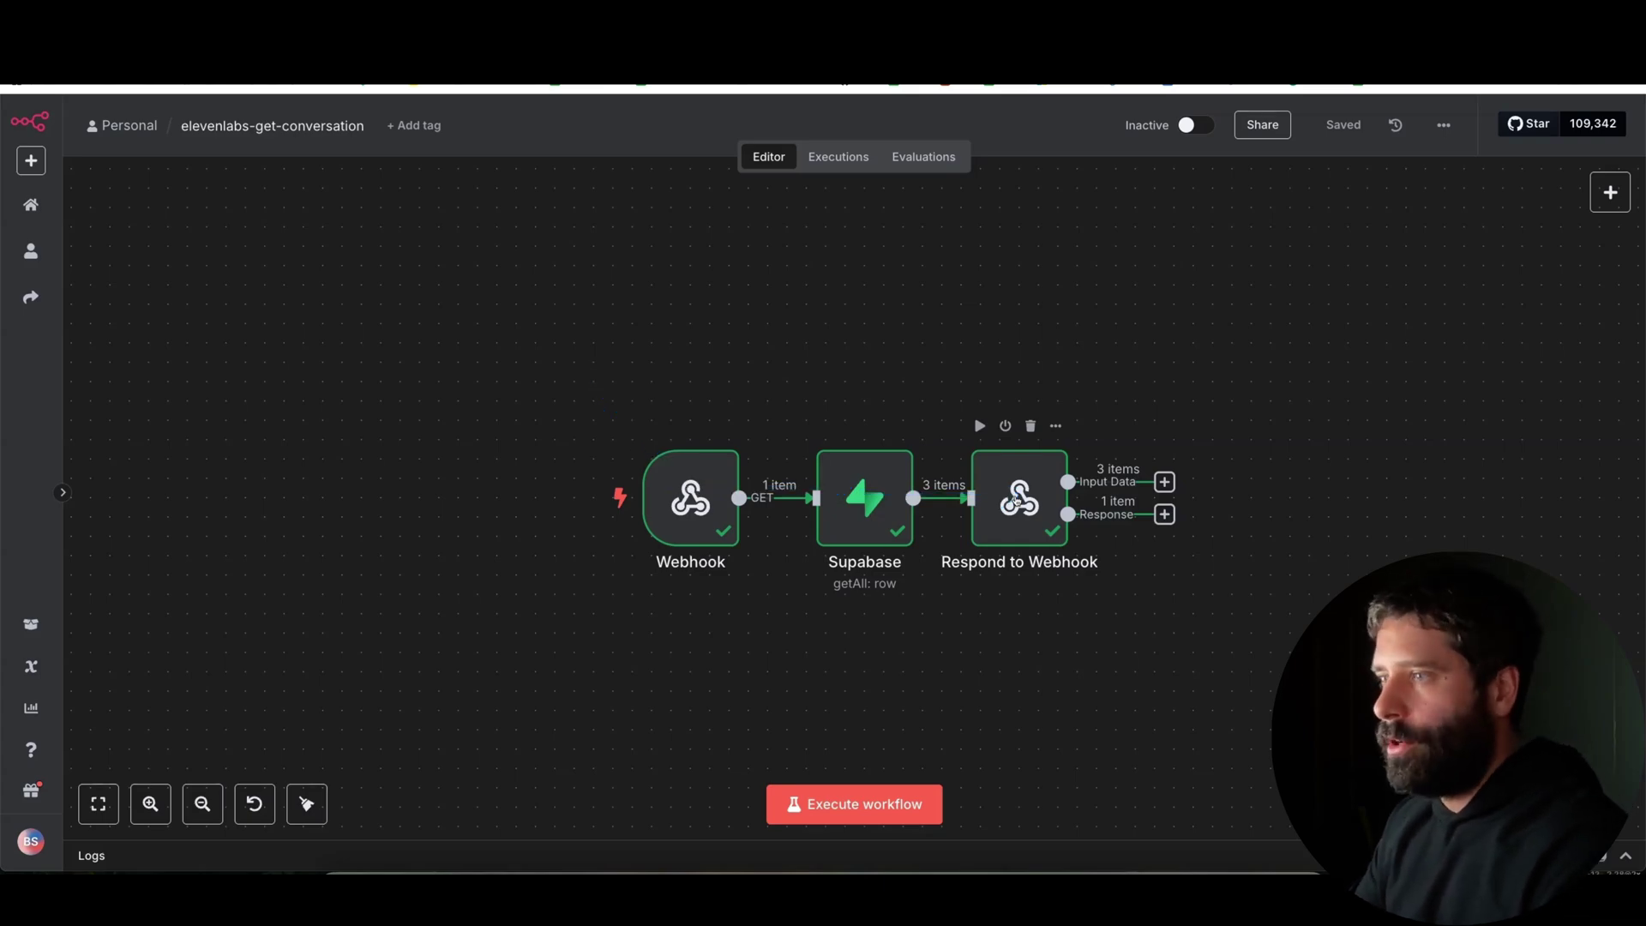
Step: Open the Webhook node, examine the number field under query in its output and close the node
double_click(698, 496)
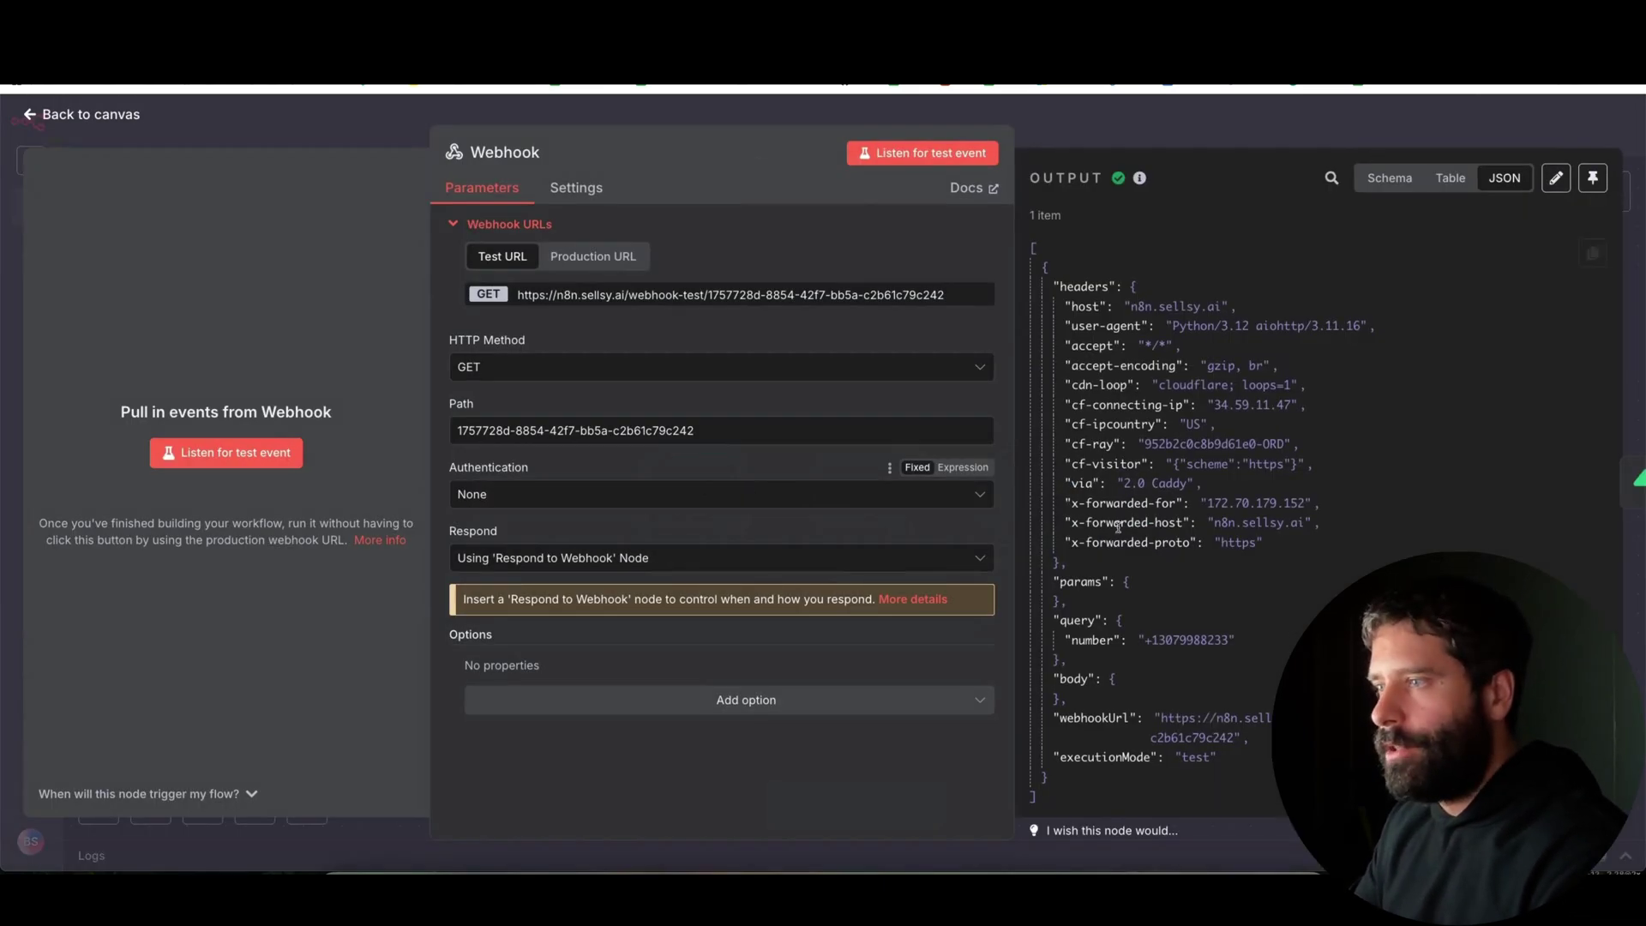
scroll(1147, 539, "down", 1)
scroll(1147, 539, "down", 1)
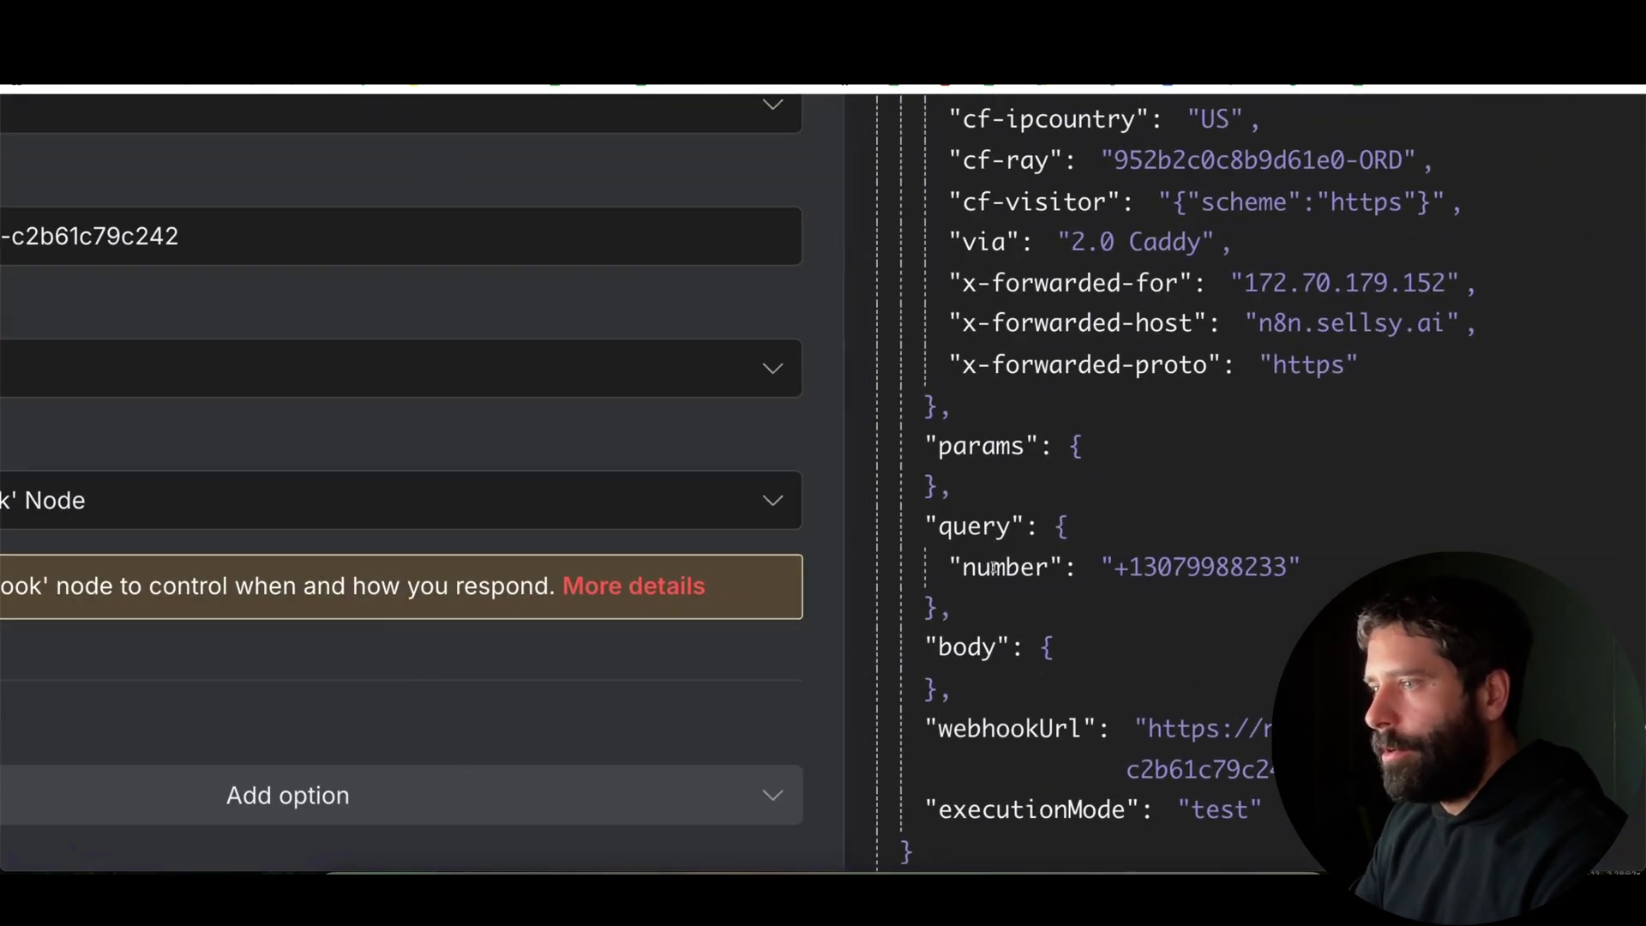
double_click(992, 569)
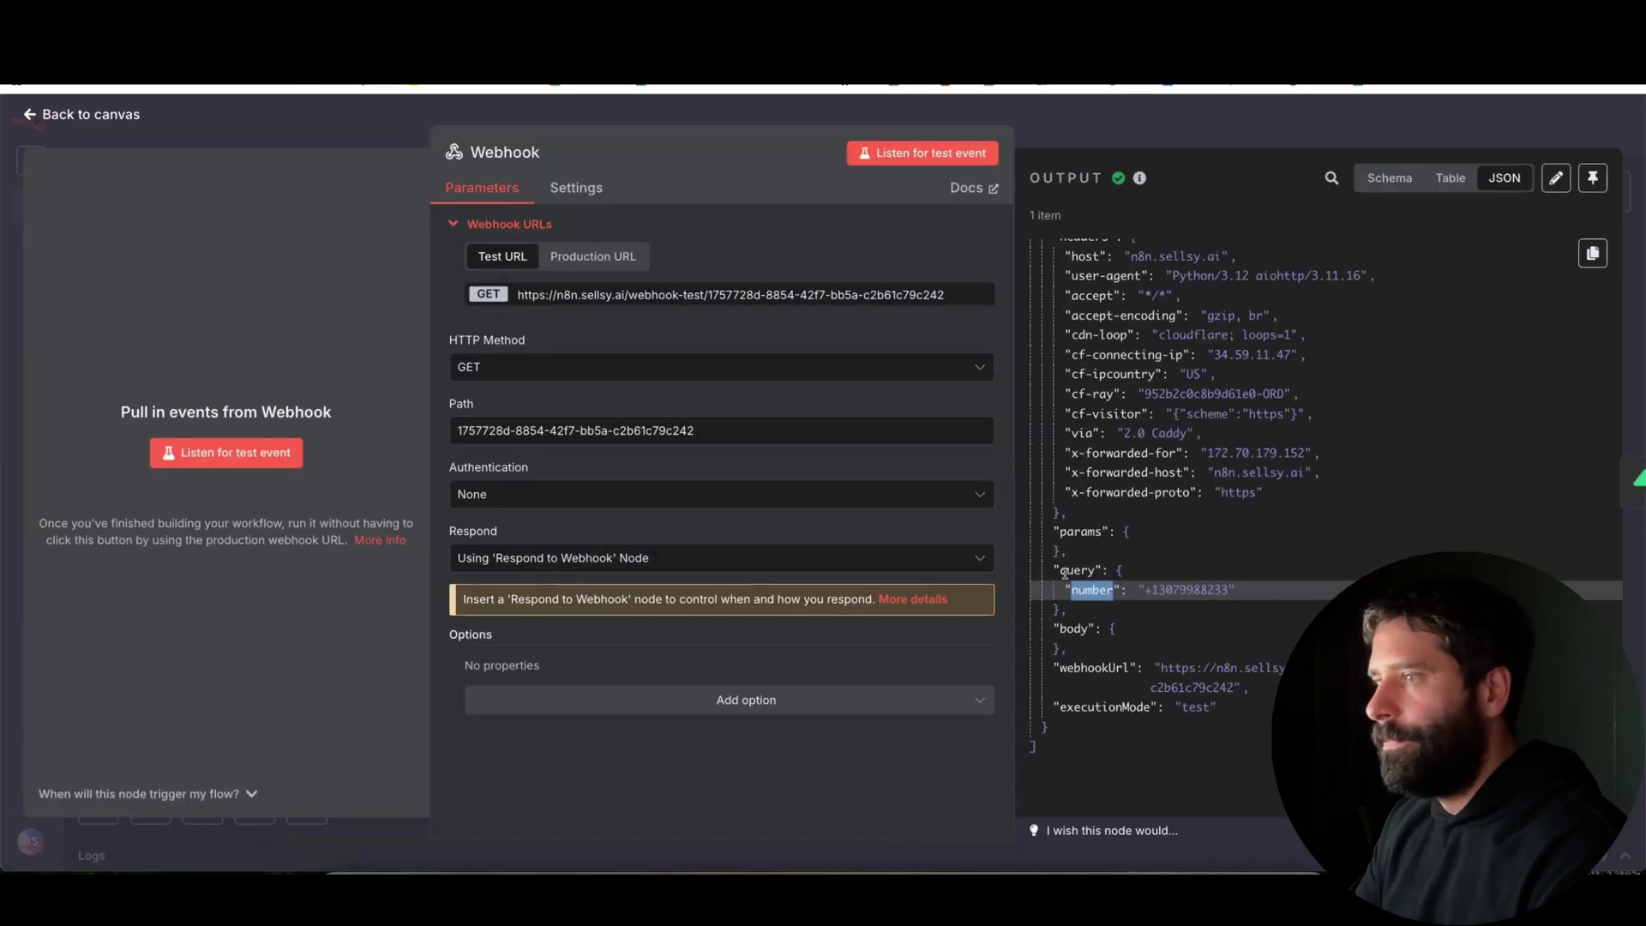
key("Escape")
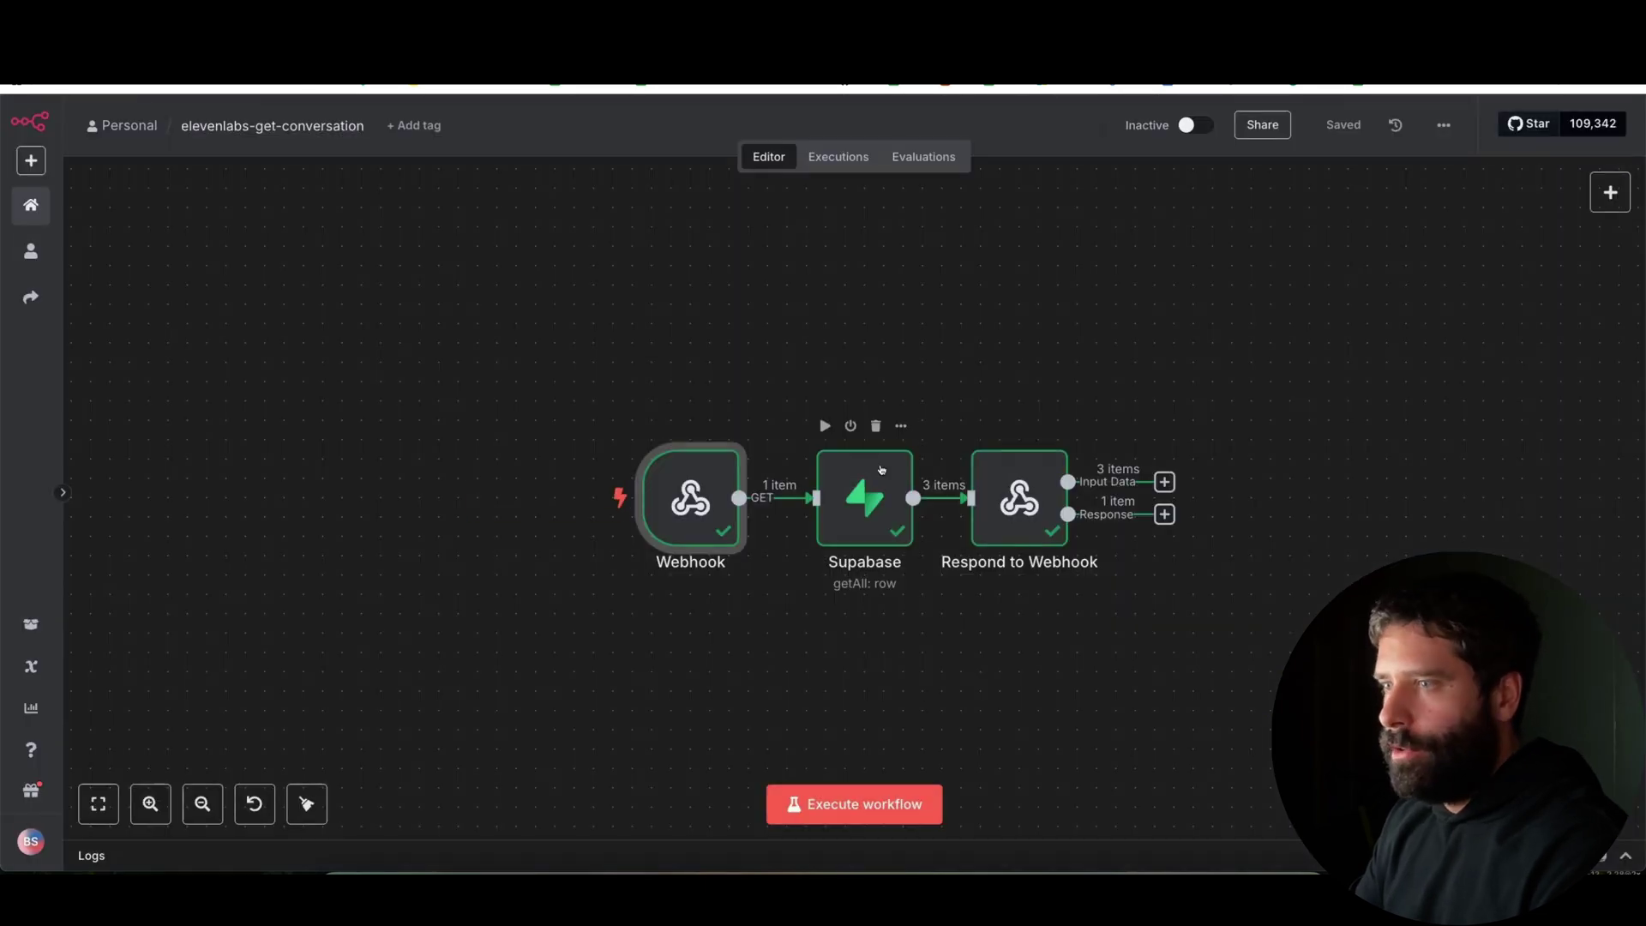
Step: Open the Supabase node, review the returned n8n_chat_histories rows and set the Limit to 100
left_click(860, 505)
double_click(859, 505)
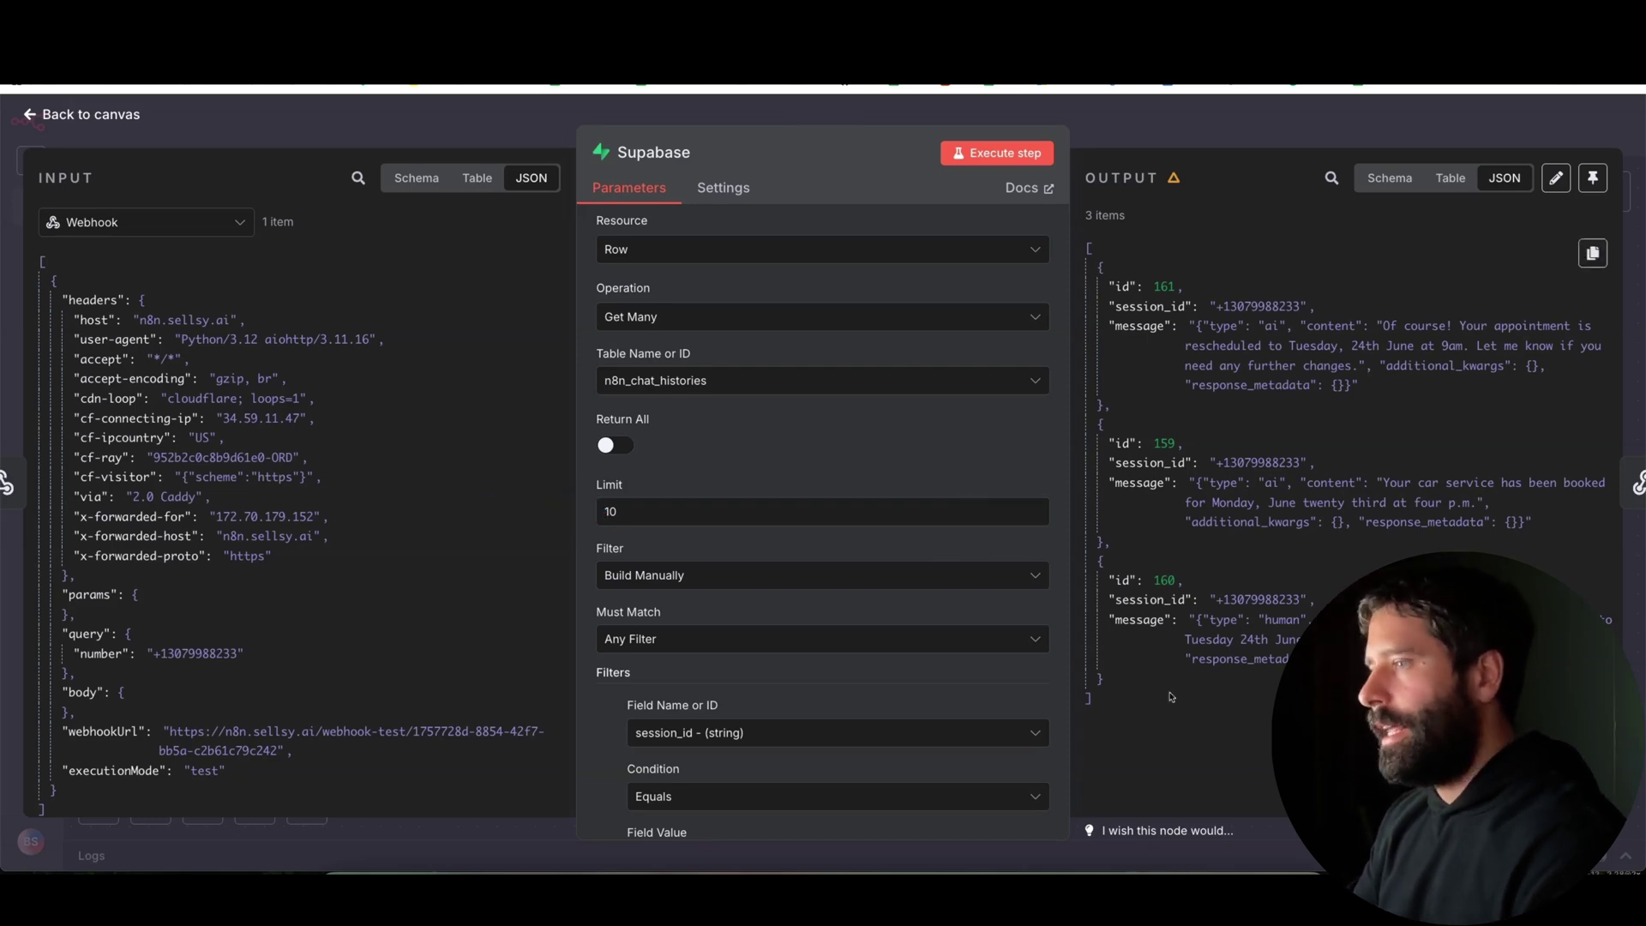
left_click_drag(1116, 768, 1230, 626)
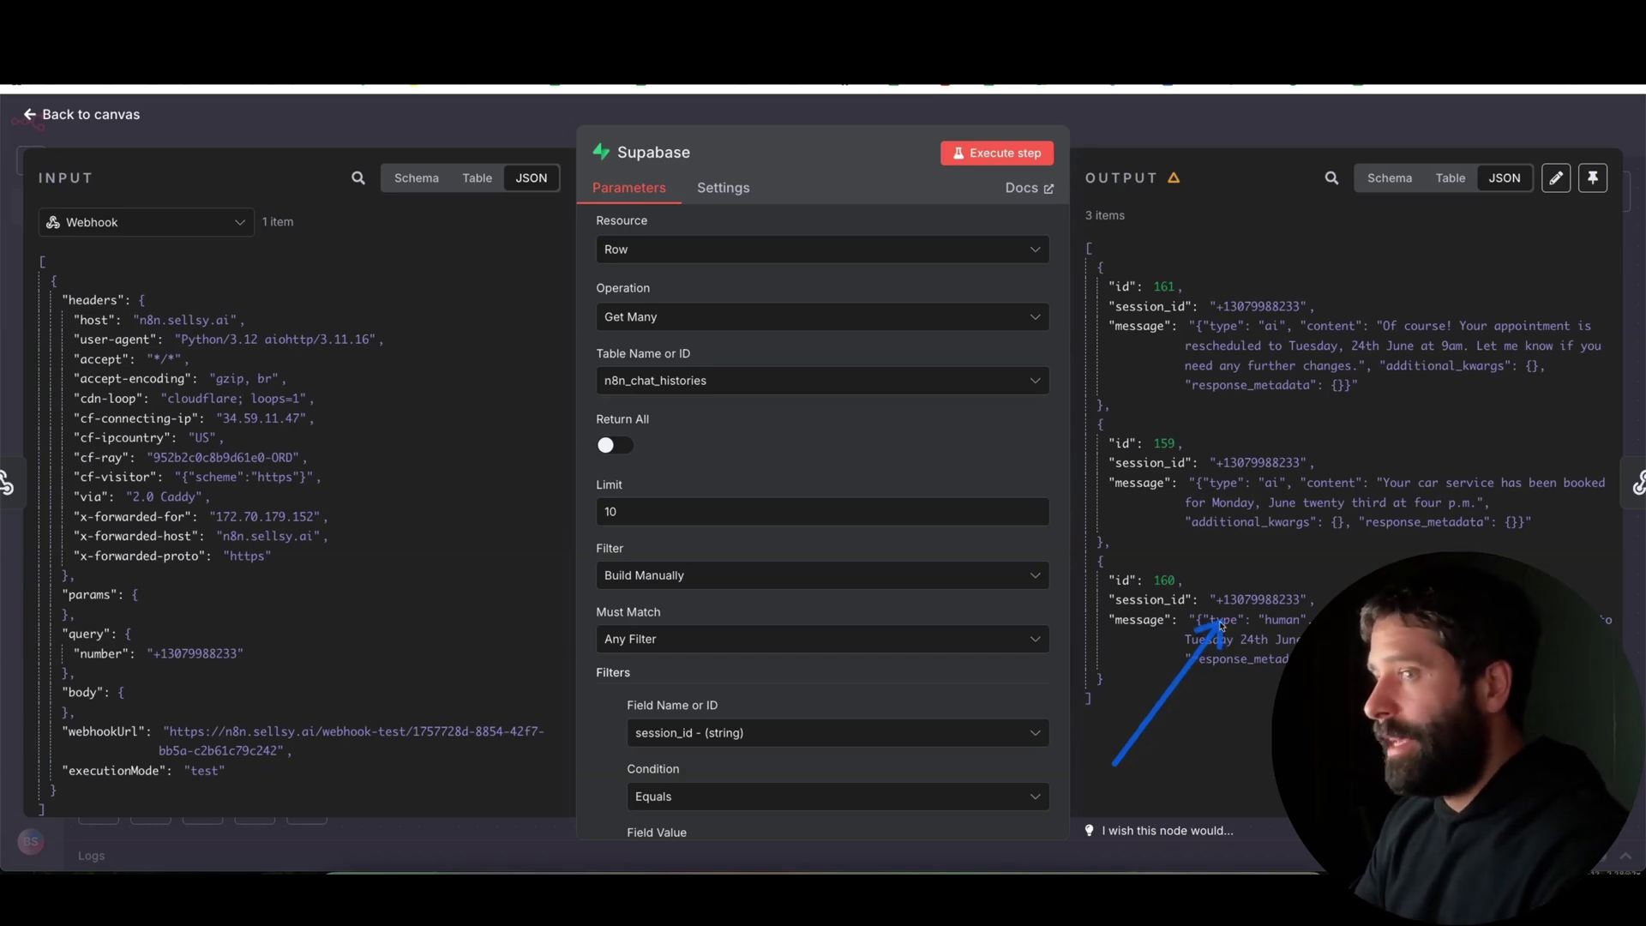
mouse_move(1218, 626)
left_mouse_down()
mouse_move(776, 527)
mouse_move(1021, 606)
mouse_move(803, 514)
left_mouse_up()
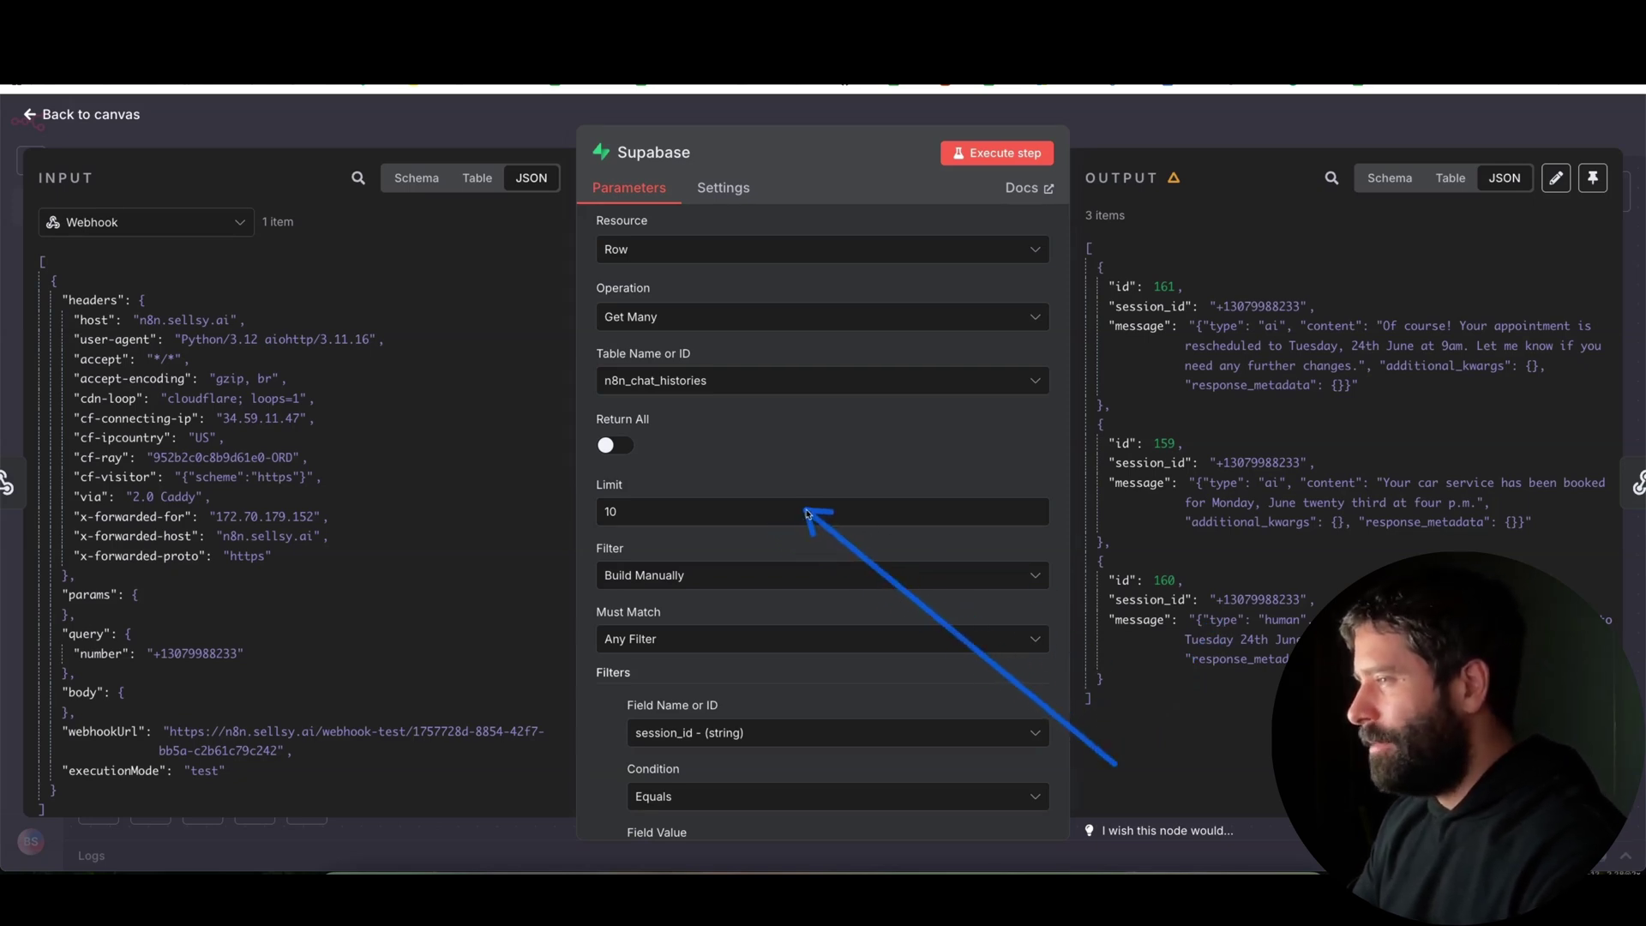
mouse_move(806, 512)
left_mouse_down()
mouse_move(985, 583)
mouse_move(1269, 610)
mouse_move(1058, 428)
mouse_move(954, 480)
left_mouse_up()
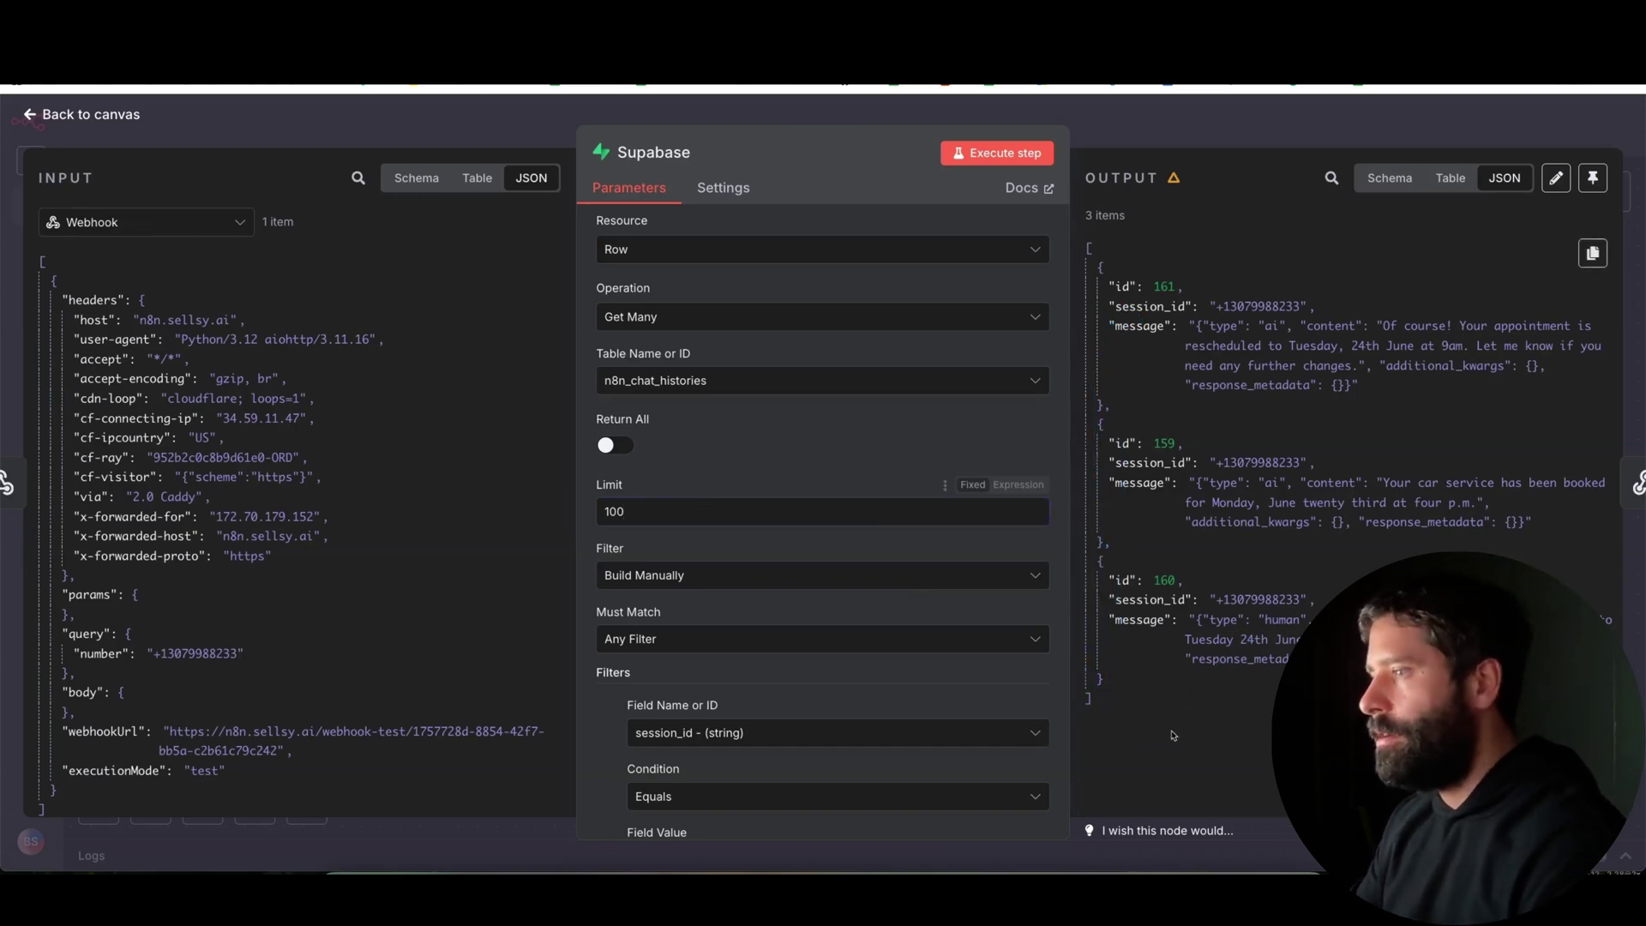
Step: Examine the ai and human message types and their content in the Supabase node's output, and close the node
mouse_move(1084, 772)
left_mouse_down()
mouse_move(1133, 609)
mouse_move(1134, 351)
mouse_move(1205, 470)
mouse_move(1211, 360)
left_mouse_up()
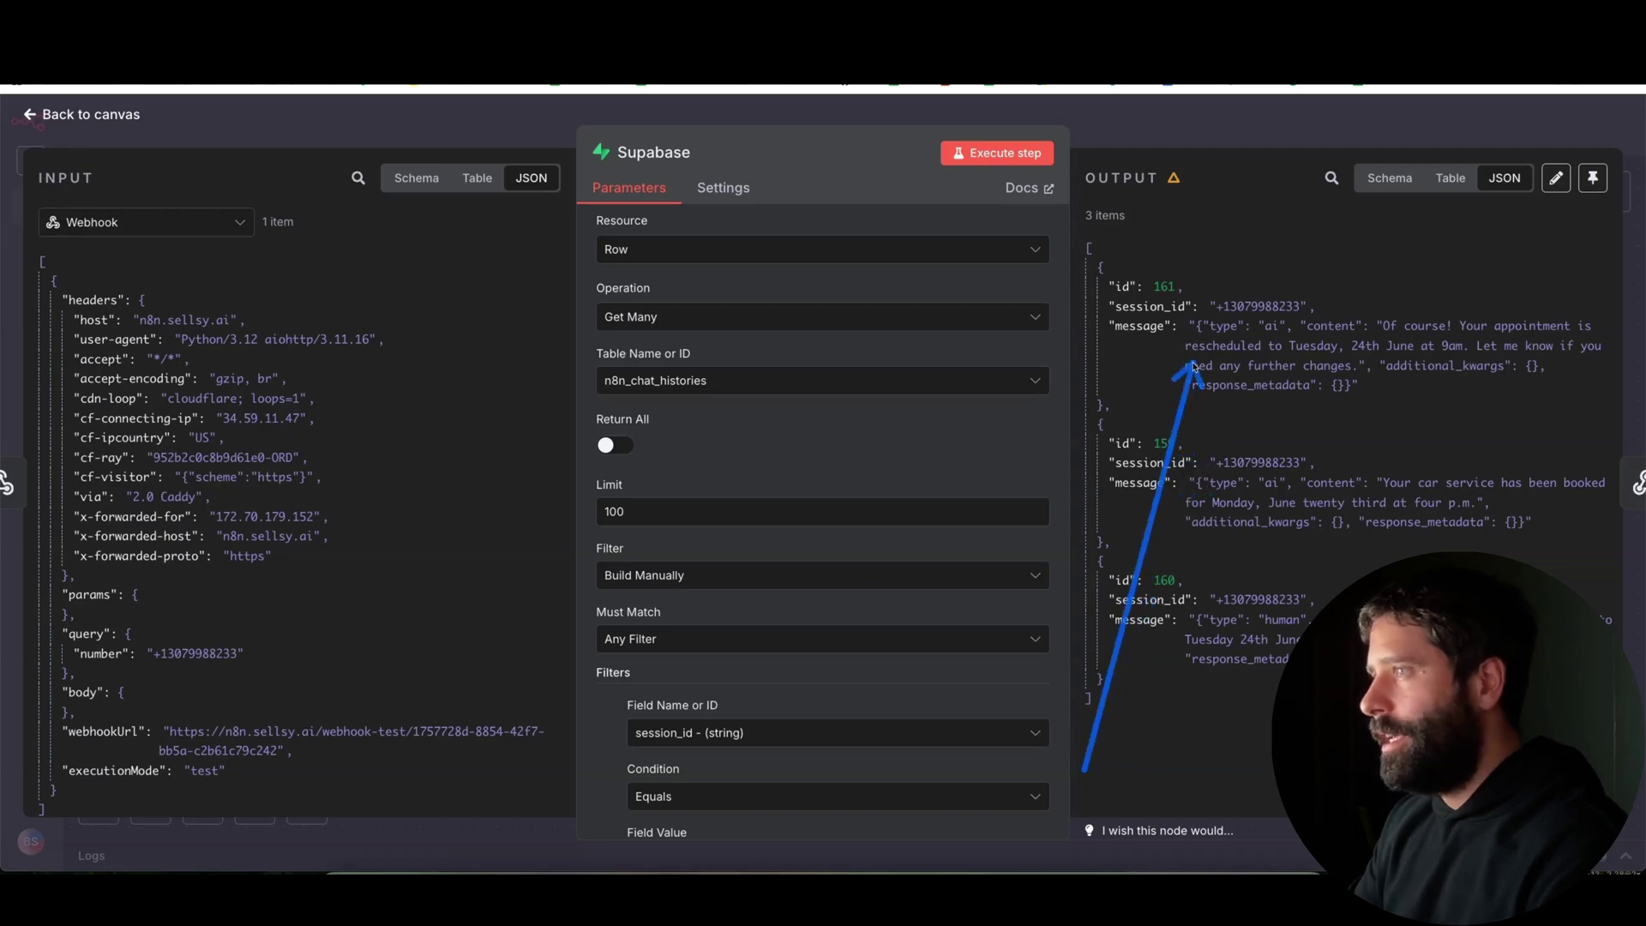
double_click(1268, 327)
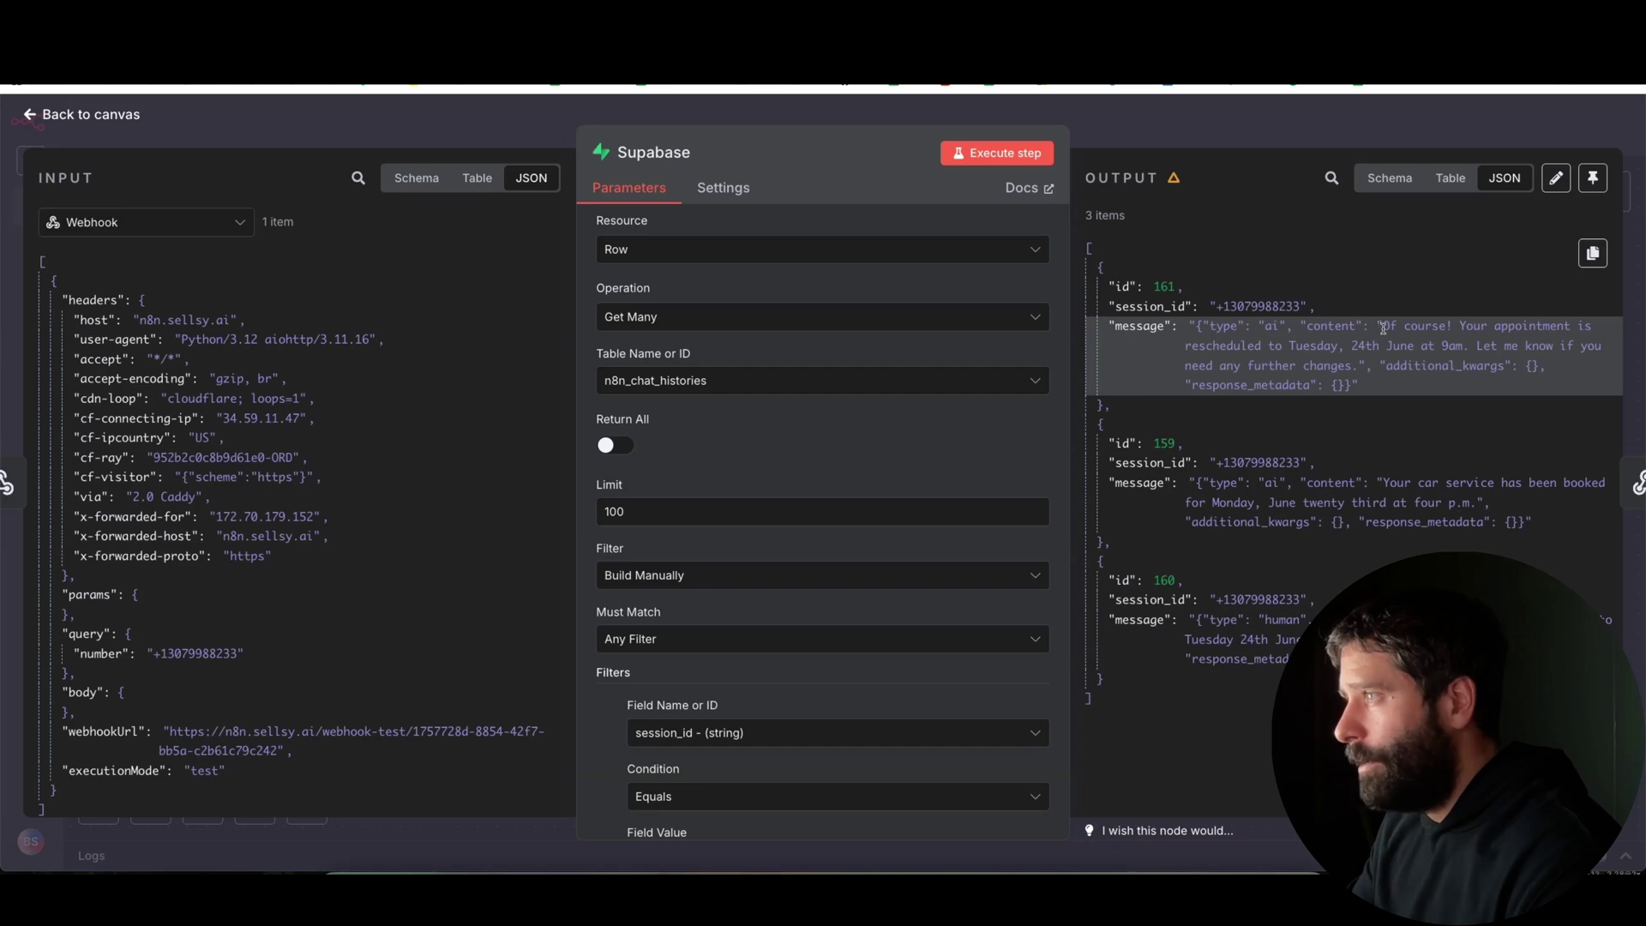
left_click_drag(1382, 327, 1479, 328)
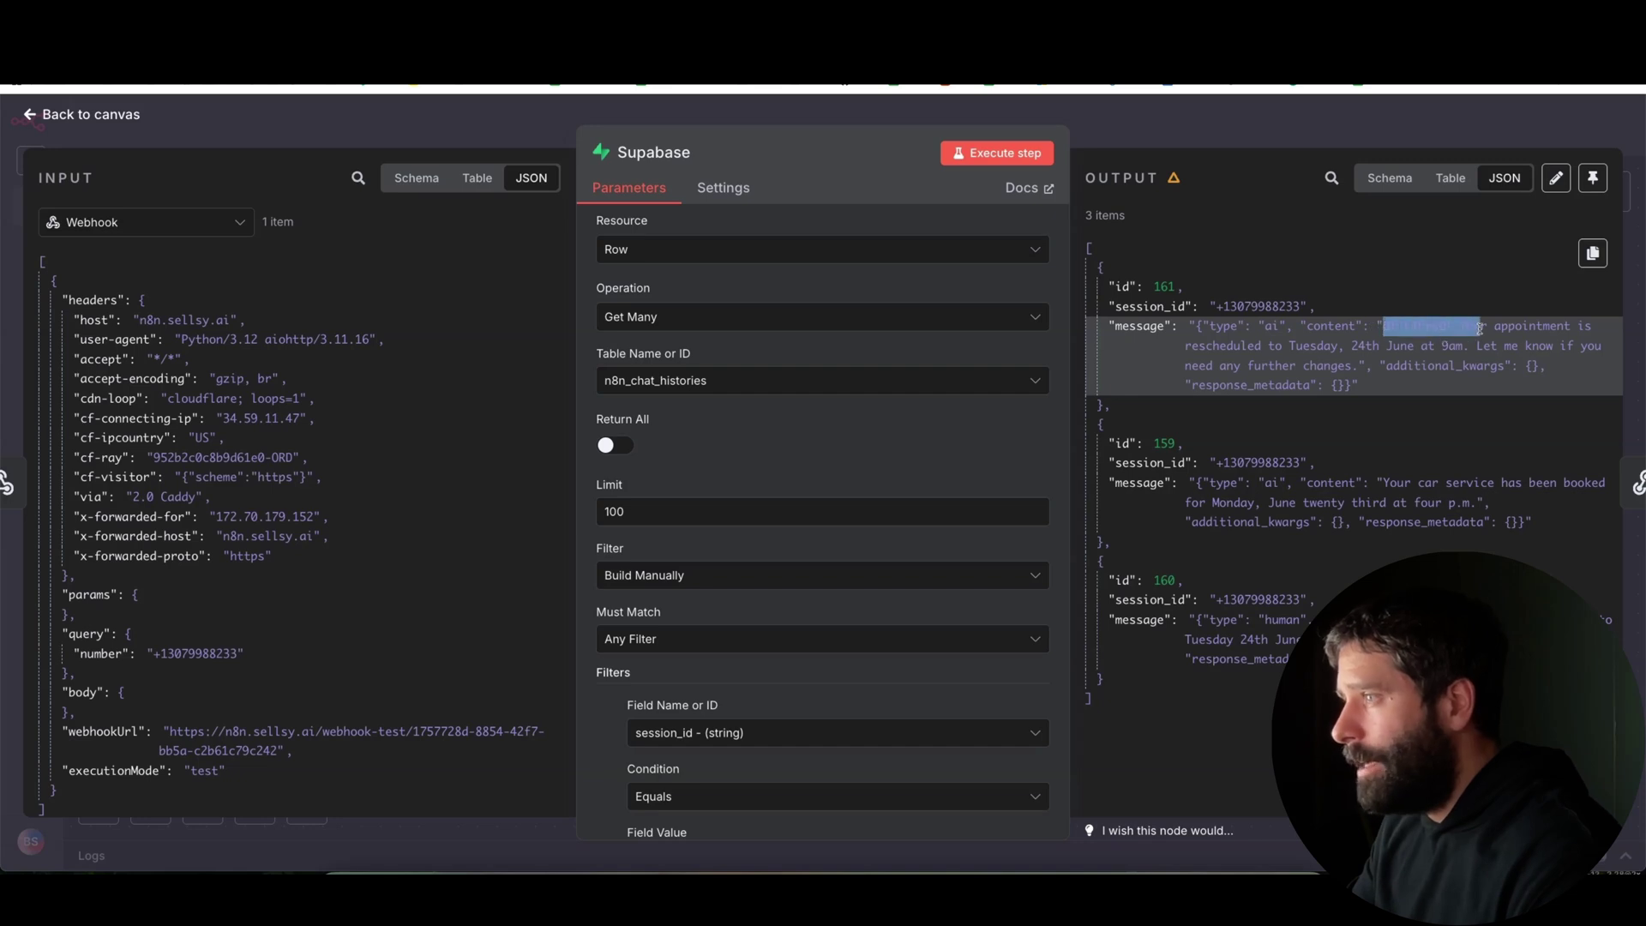
double_click(1266, 623)
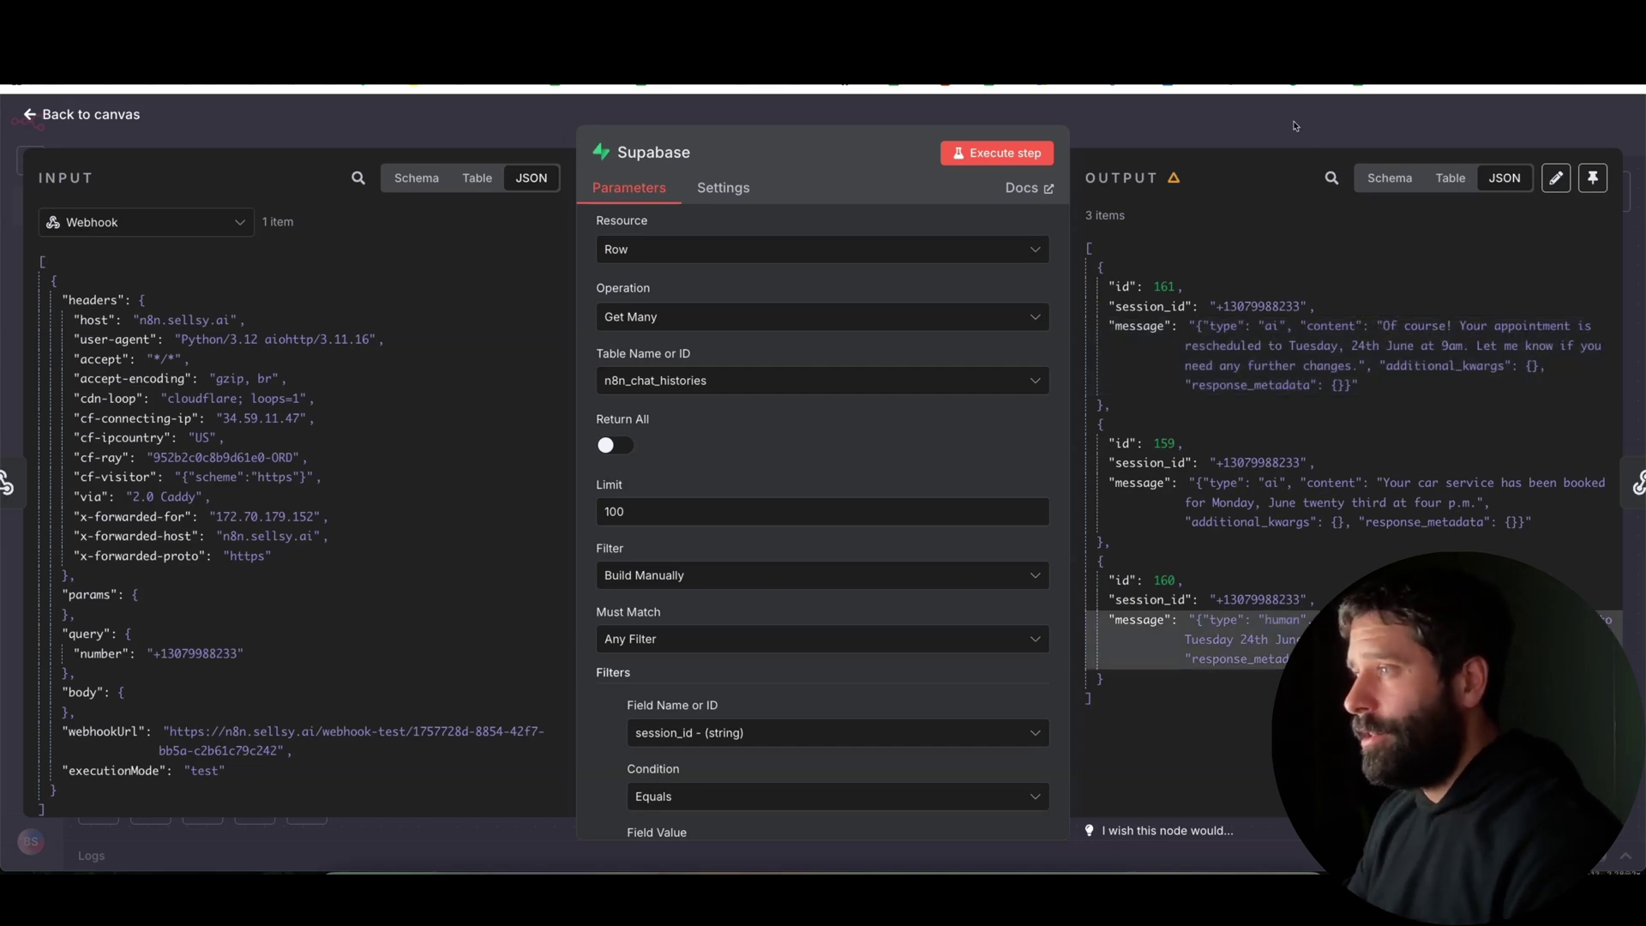
key("Escape")
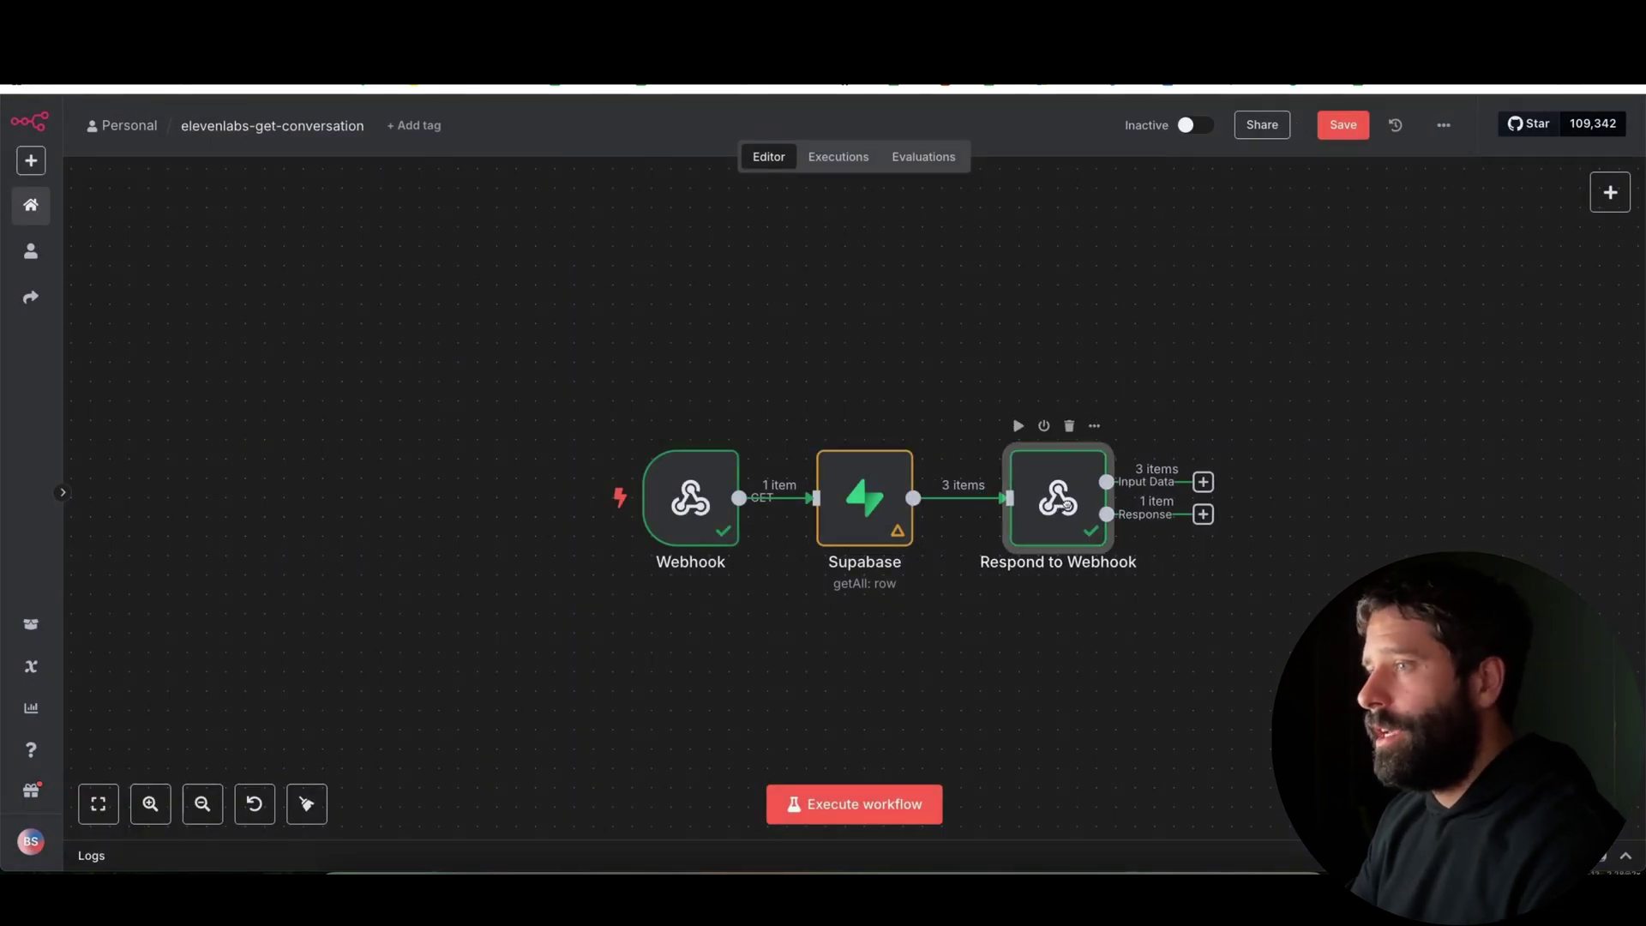
Step: Move the Respond to Webhook node further from Supabase, insert a Code node between them and close its settings
left_click_drag(1067, 506, 1222, 506)
left_click(1028, 493)
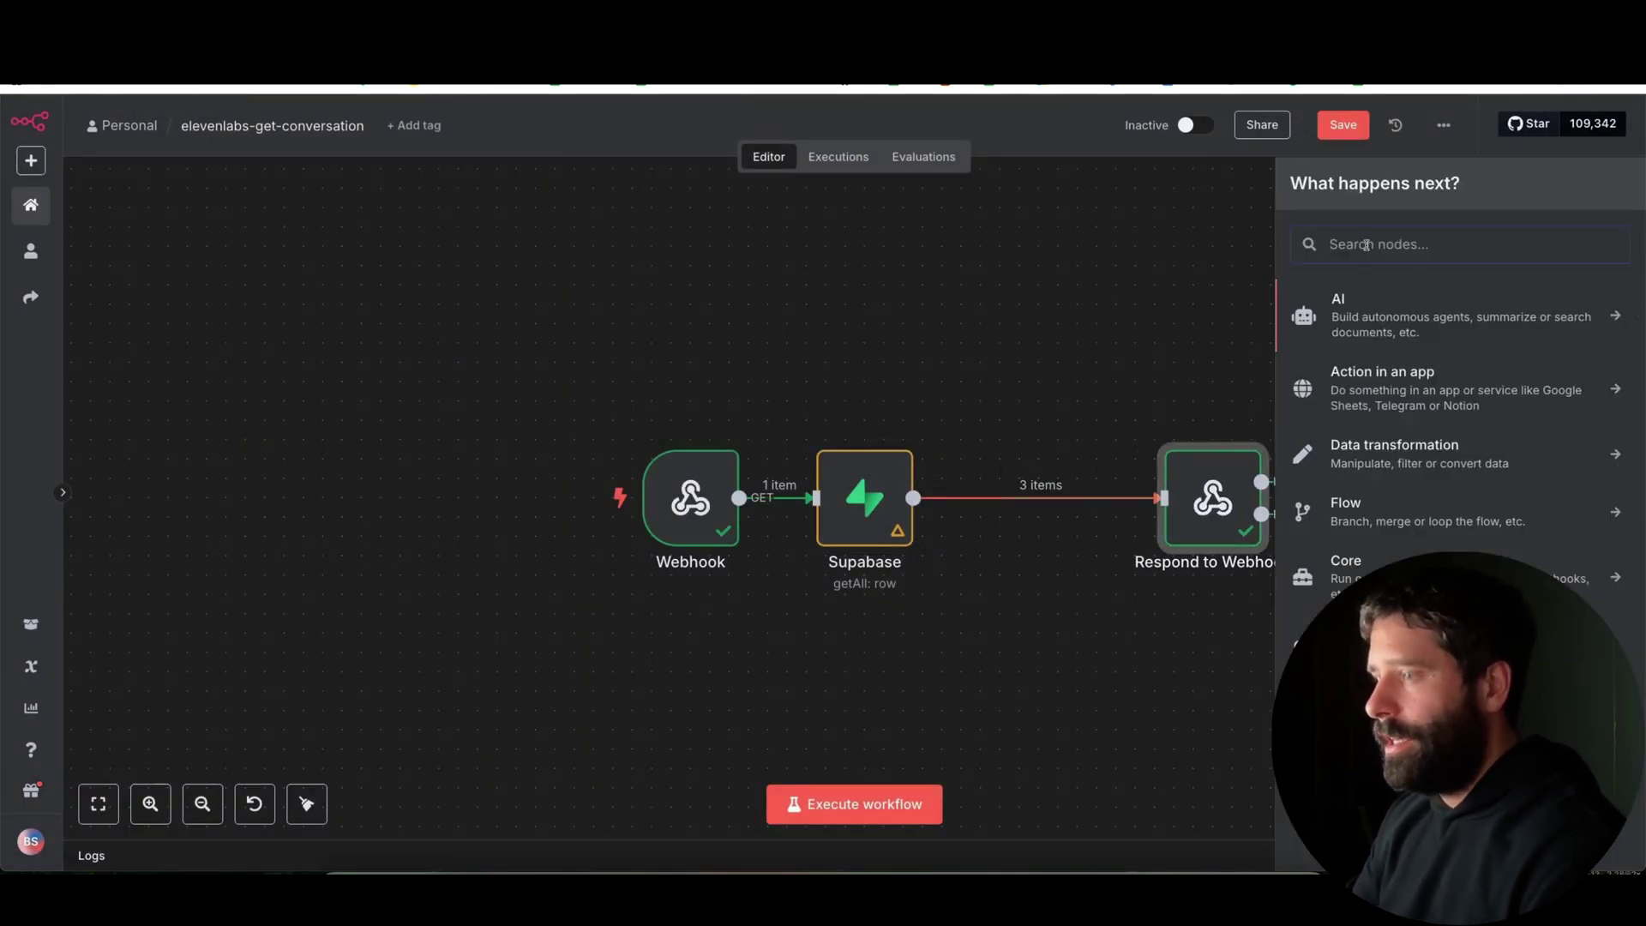
type("code")
key("Return")
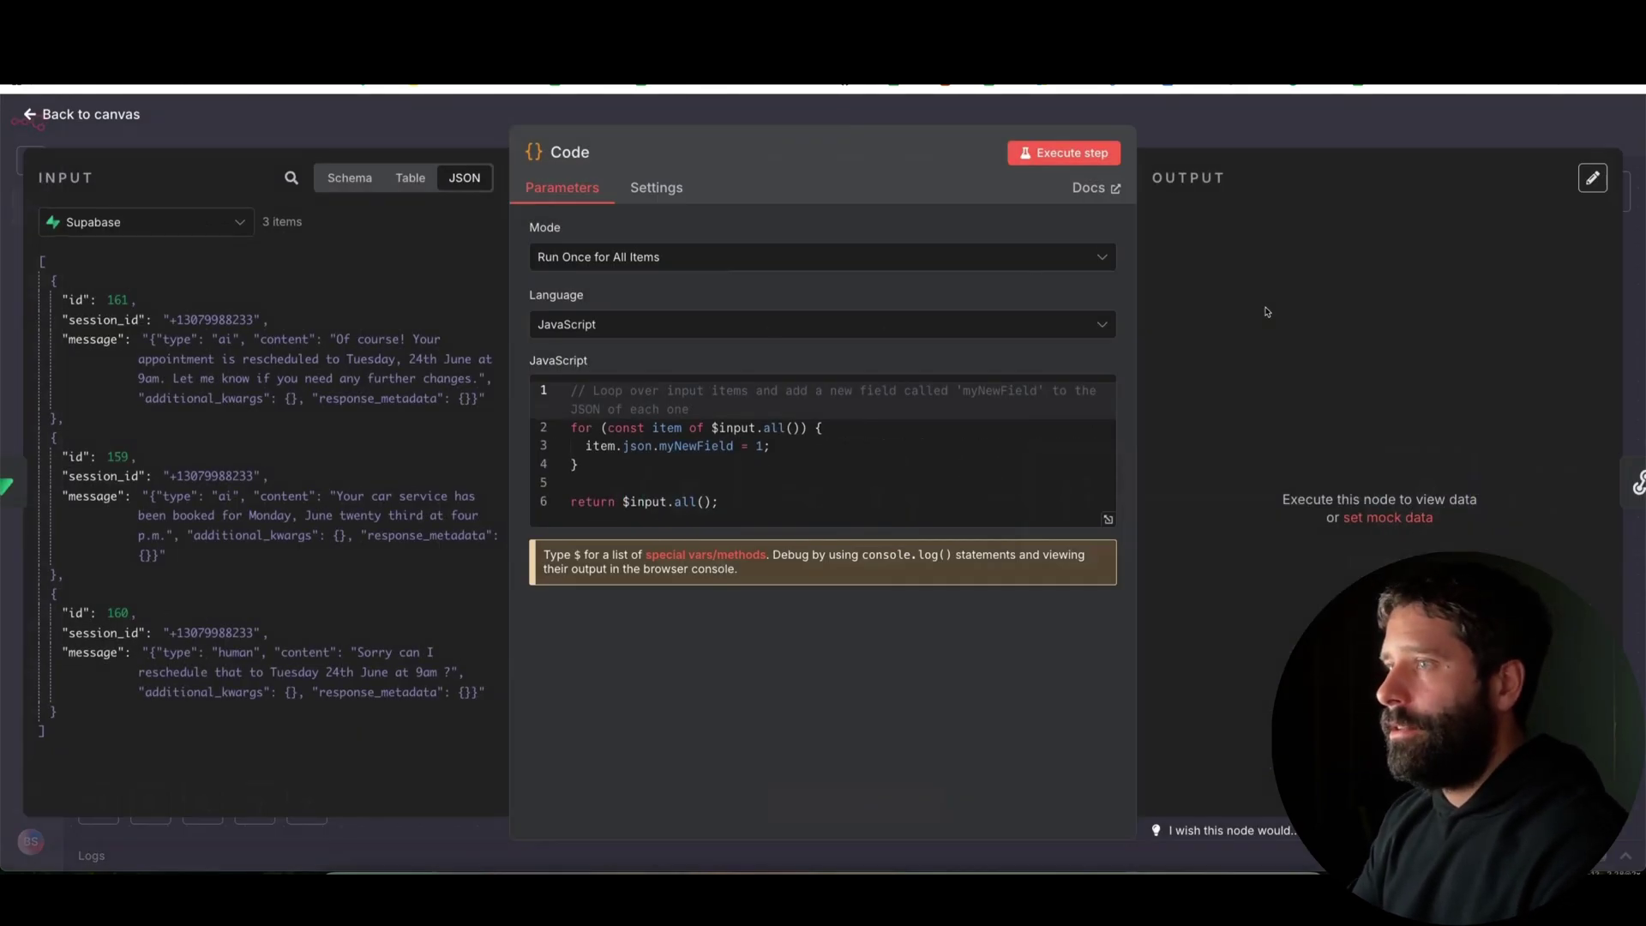
mouse_move(619, 497)
left_mouse_down()
mouse_move(241, 343)
mouse_move(206, 523)
mouse_move(224, 639)
mouse_move(220, 512)
mouse_move(257, 489)
mouse_move(261, 454)
mouse_move(257, 310)
mouse_move(121, 291)
mouse_move(161, 380)
mouse_move(136, 590)
mouse_move(248, 645)
mouse_move(257, 540)
mouse_move(138, 519)
mouse_move(113, 649)
left_mouse_up()
mouse_move(814, 679)
left_mouse_down()
mouse_move(748, 515)
mouse_move(981, 472)
mouse_move(1191, 461)
left_mouse_up()
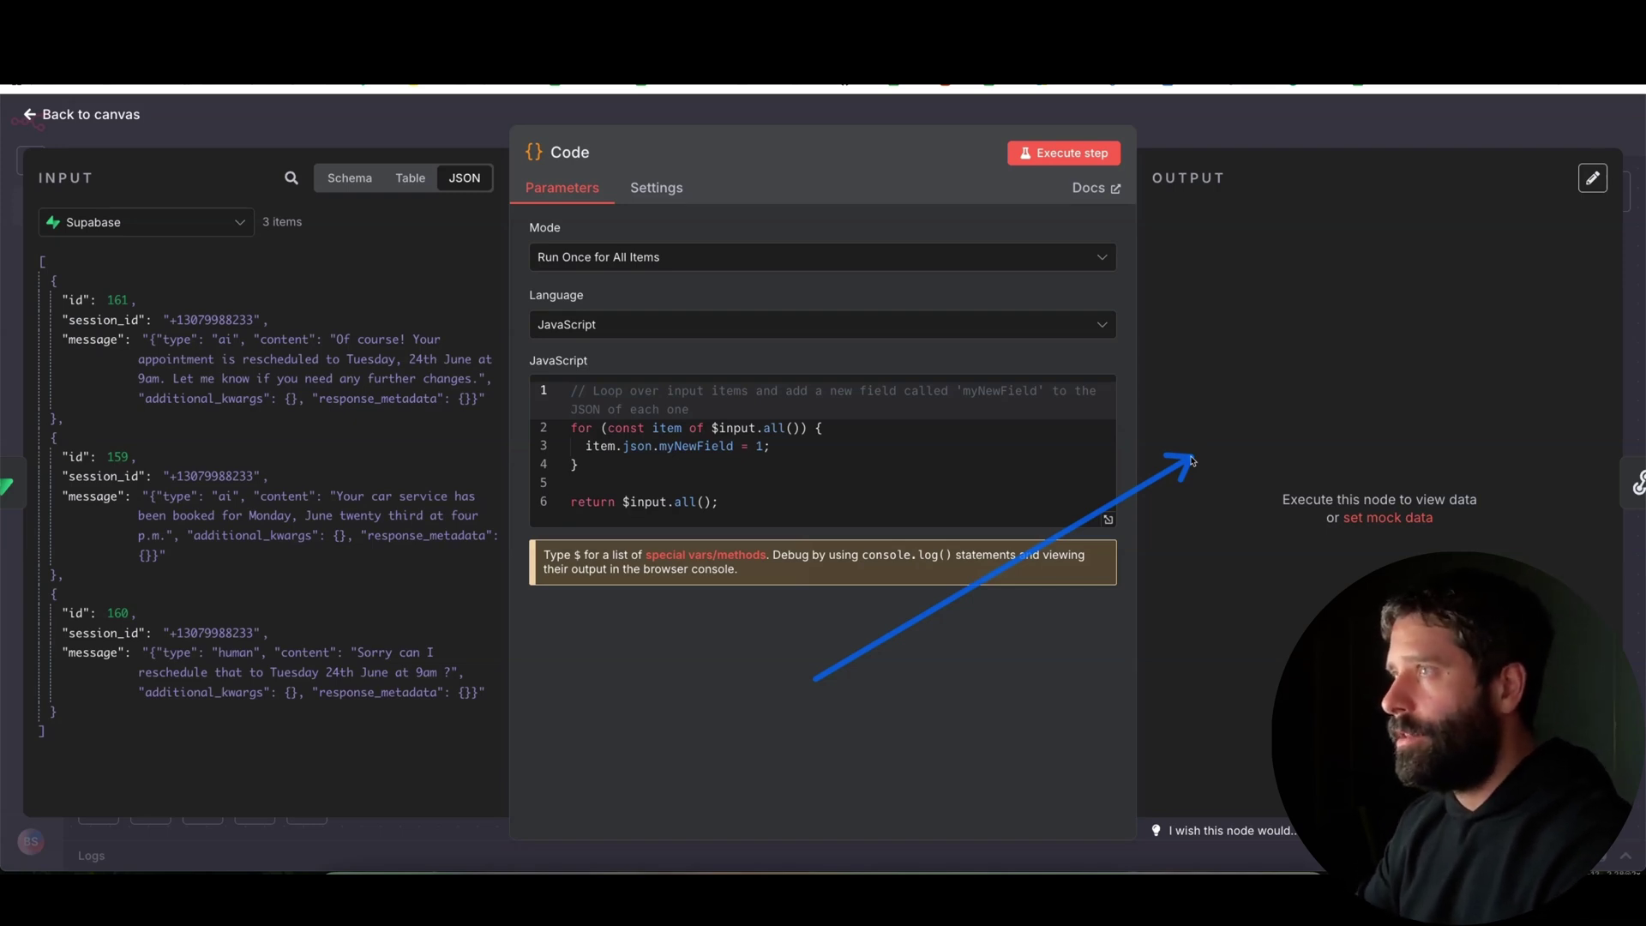
key("Escape")
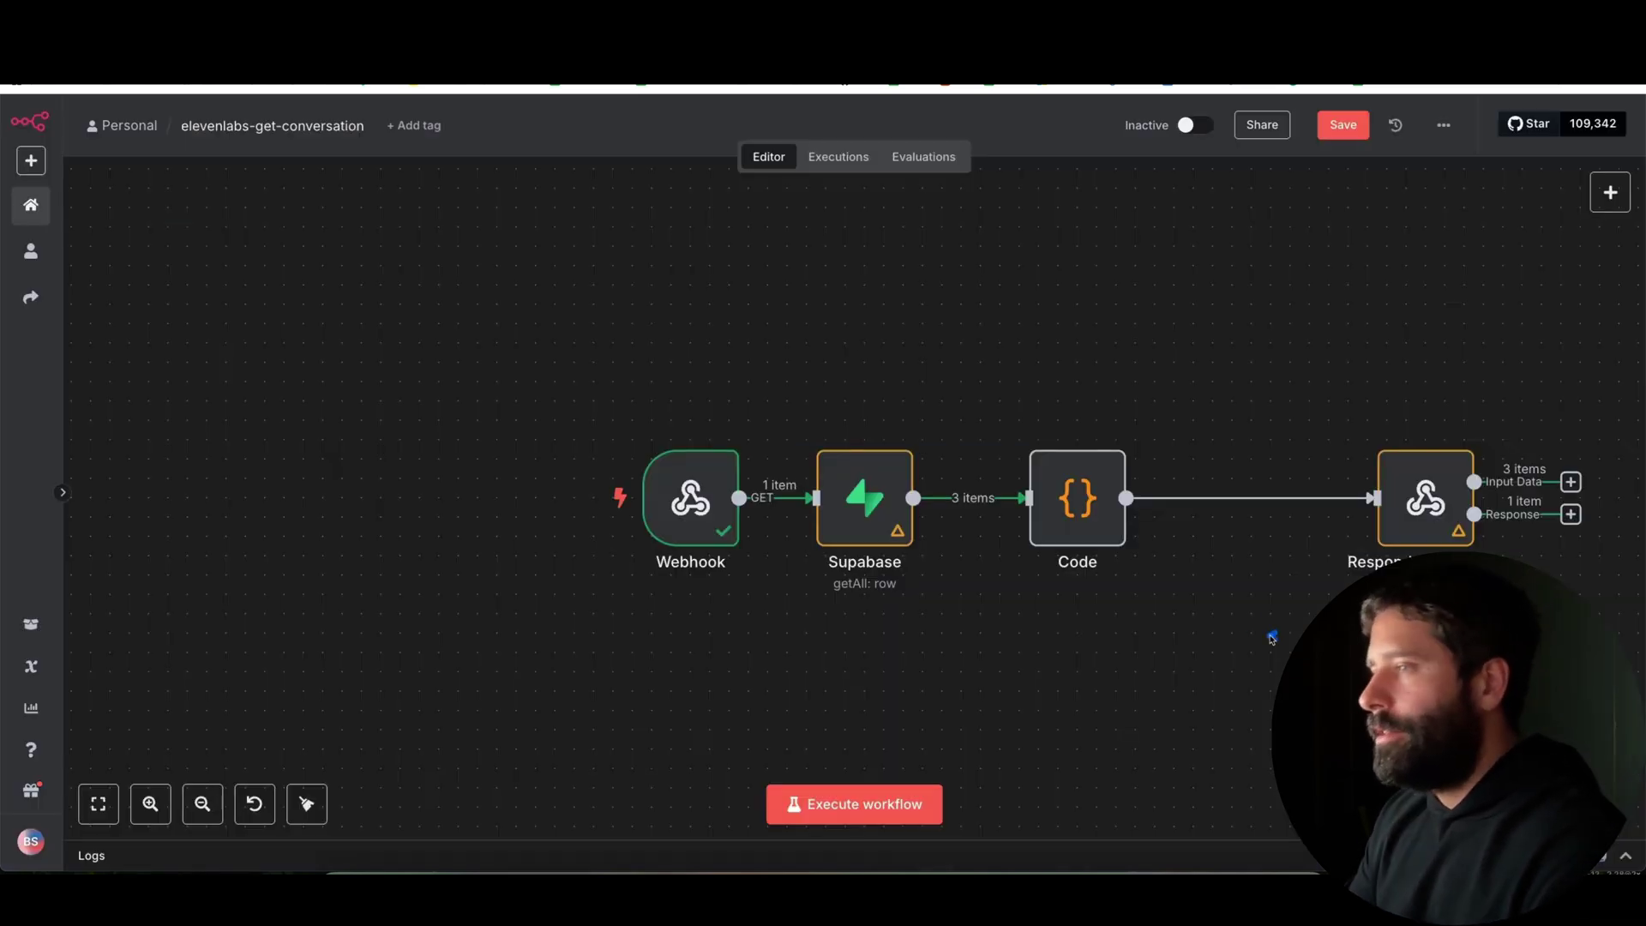
mouse_move(1271, 636)
left_mouse_down()
mouse_move(1114, 503)
mouse_move(1122, 516)
mouse_move(1119, 504)
mouse_move(1382, 507)
left_mouse_up()
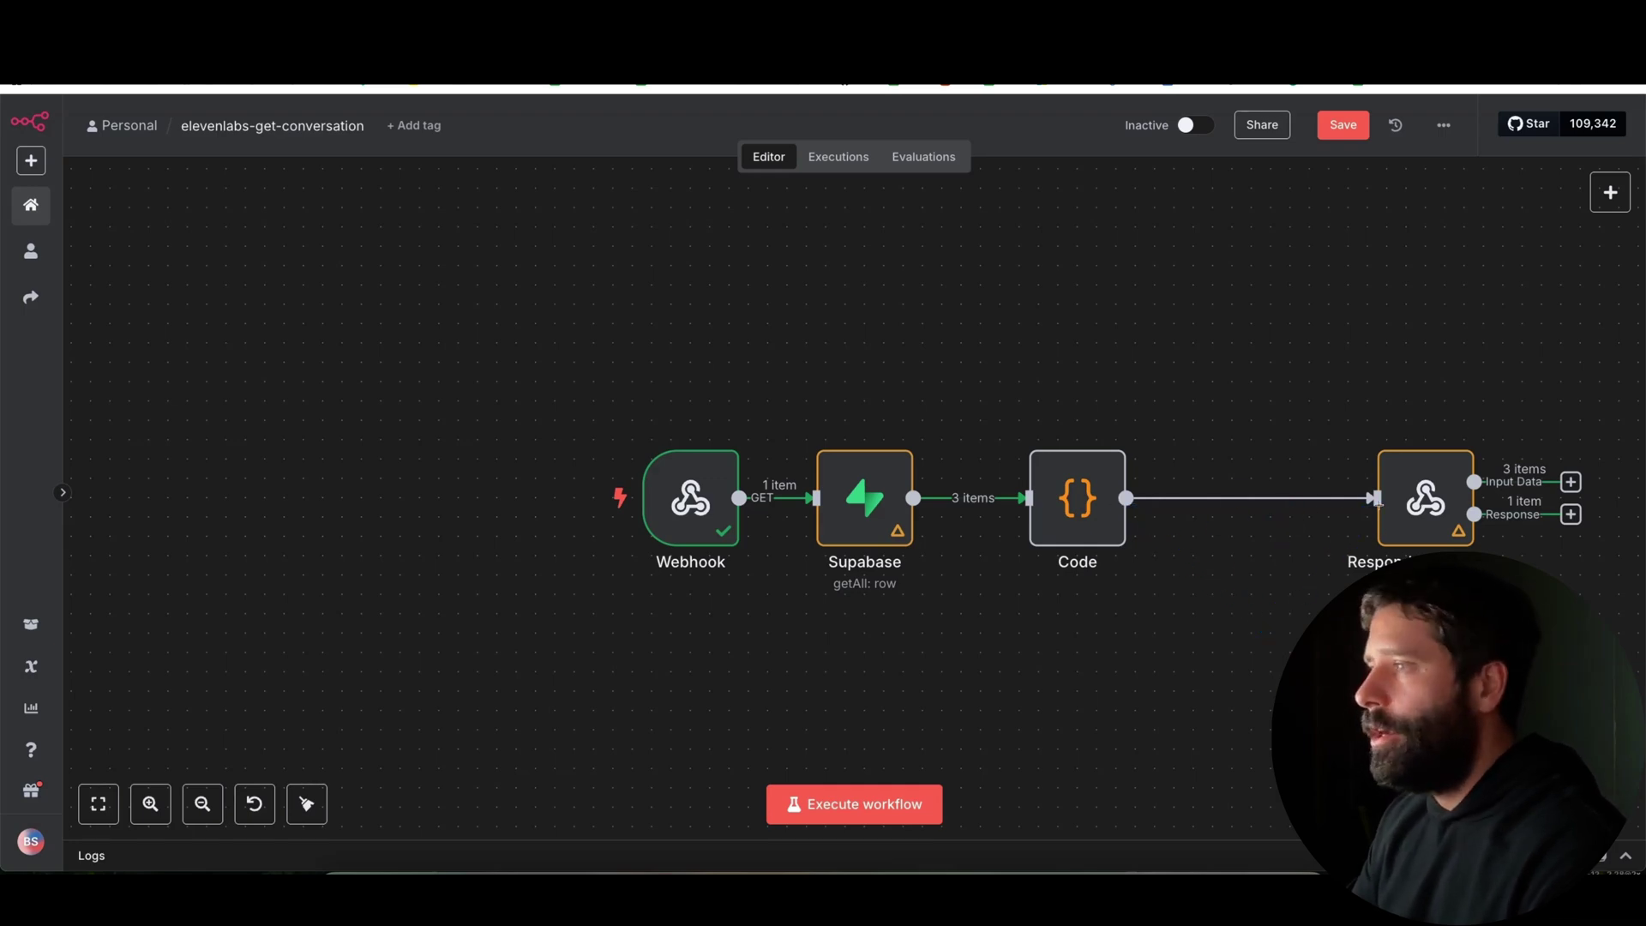
Step: Move the Code node closer to Supabase and insert a Basic LLM Chain node between Code and Respond to Webhook
left_click_drag(1078, 498, 1021, 499)
left_click(1207, 498)
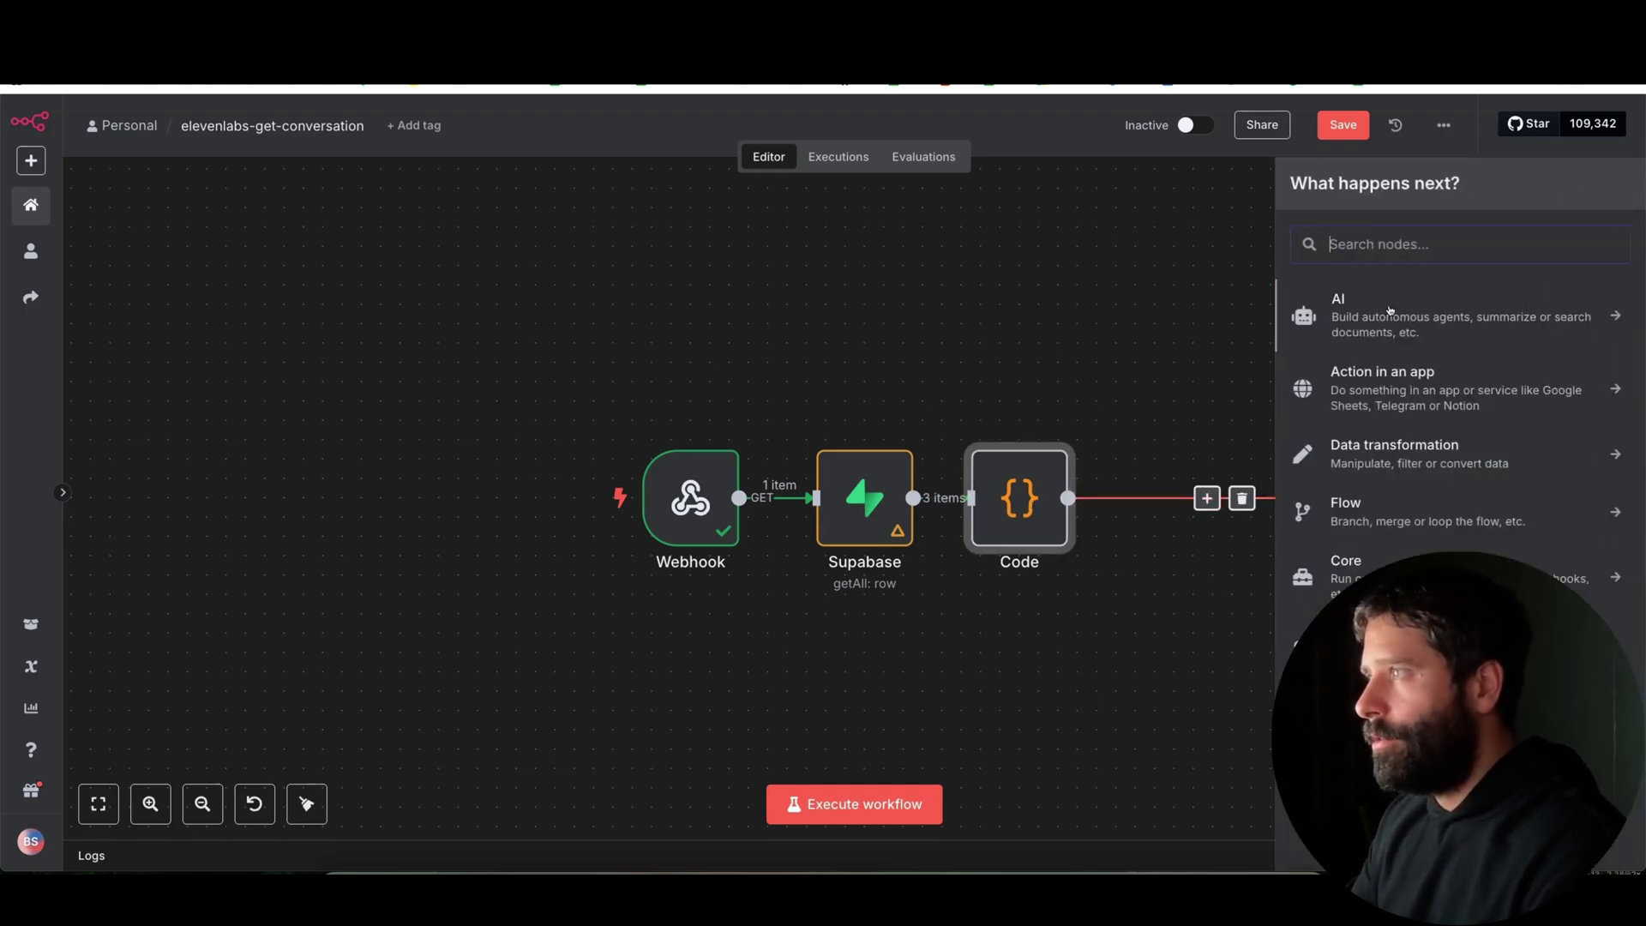
type("llm")
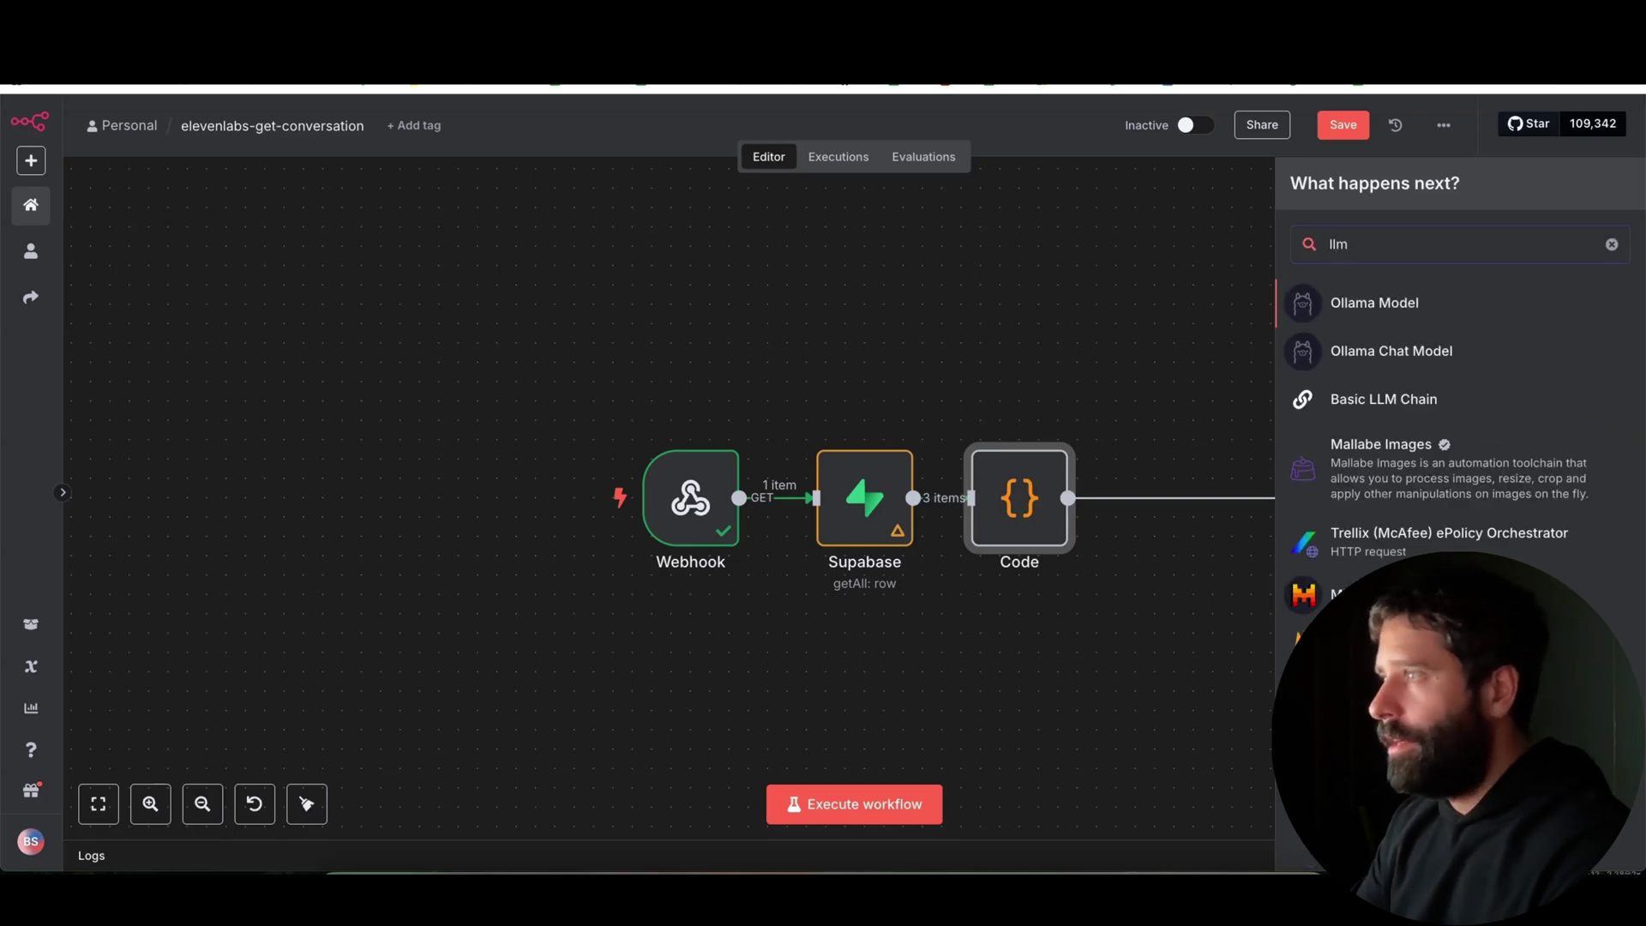
left_click(1391, 399)
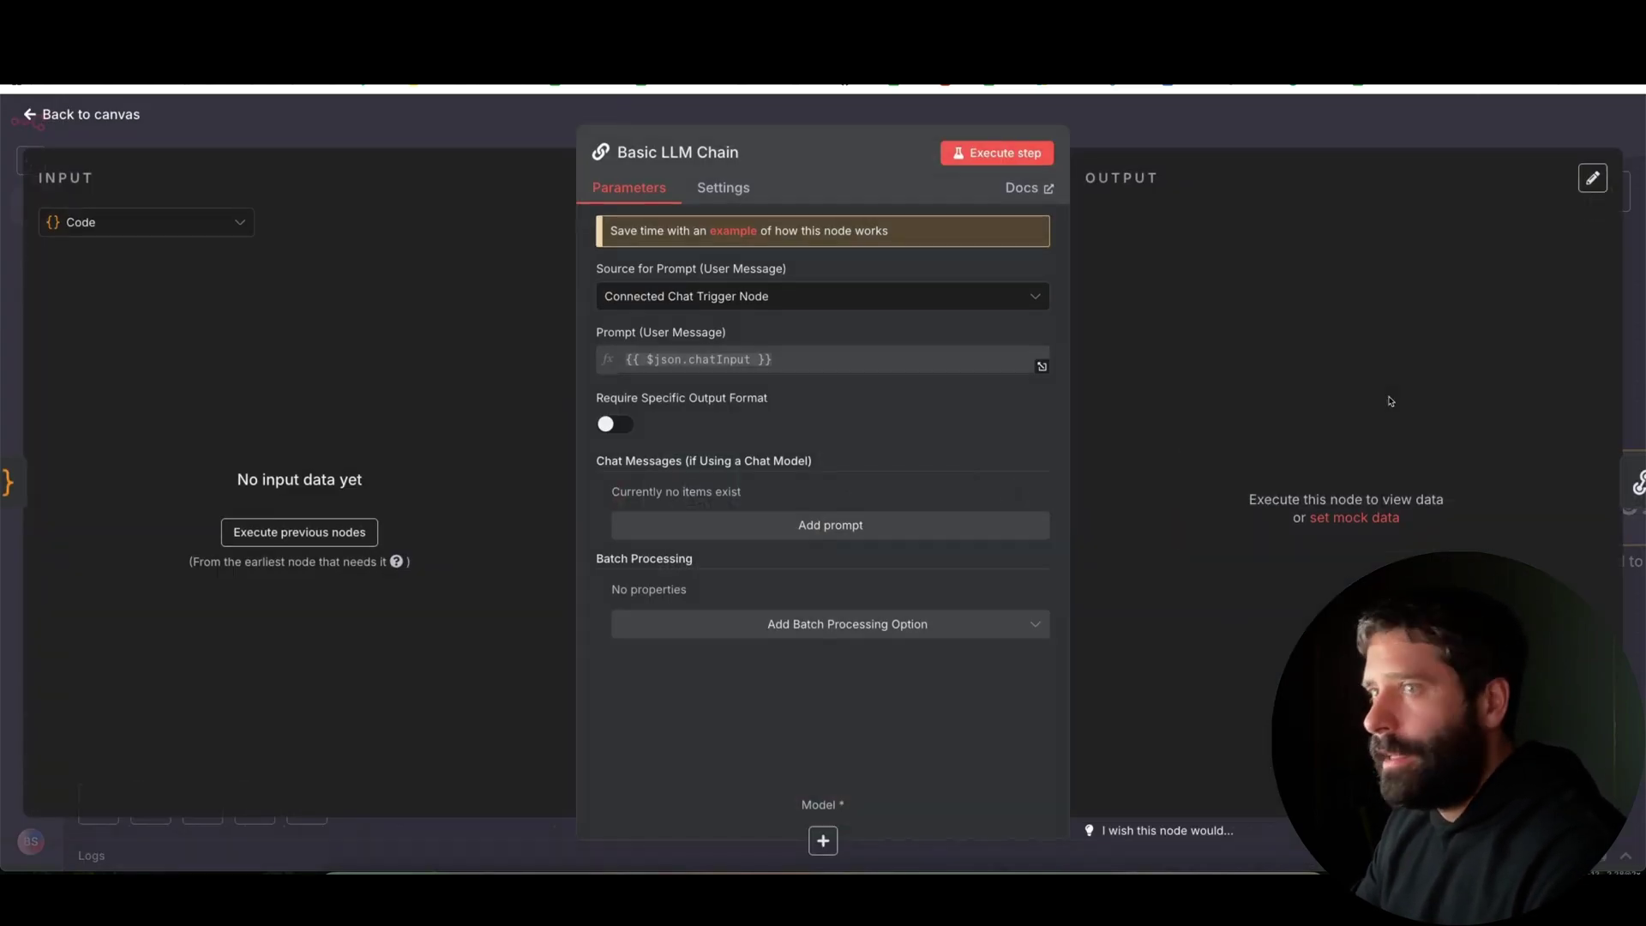
Step: Tighten the spacing of the Basic LLM Chain and Respond to Webhook nodes, and add an empty System message to the chain
left_click(1230, 130)
left_click_drag(1310, 481, 1252, 481)
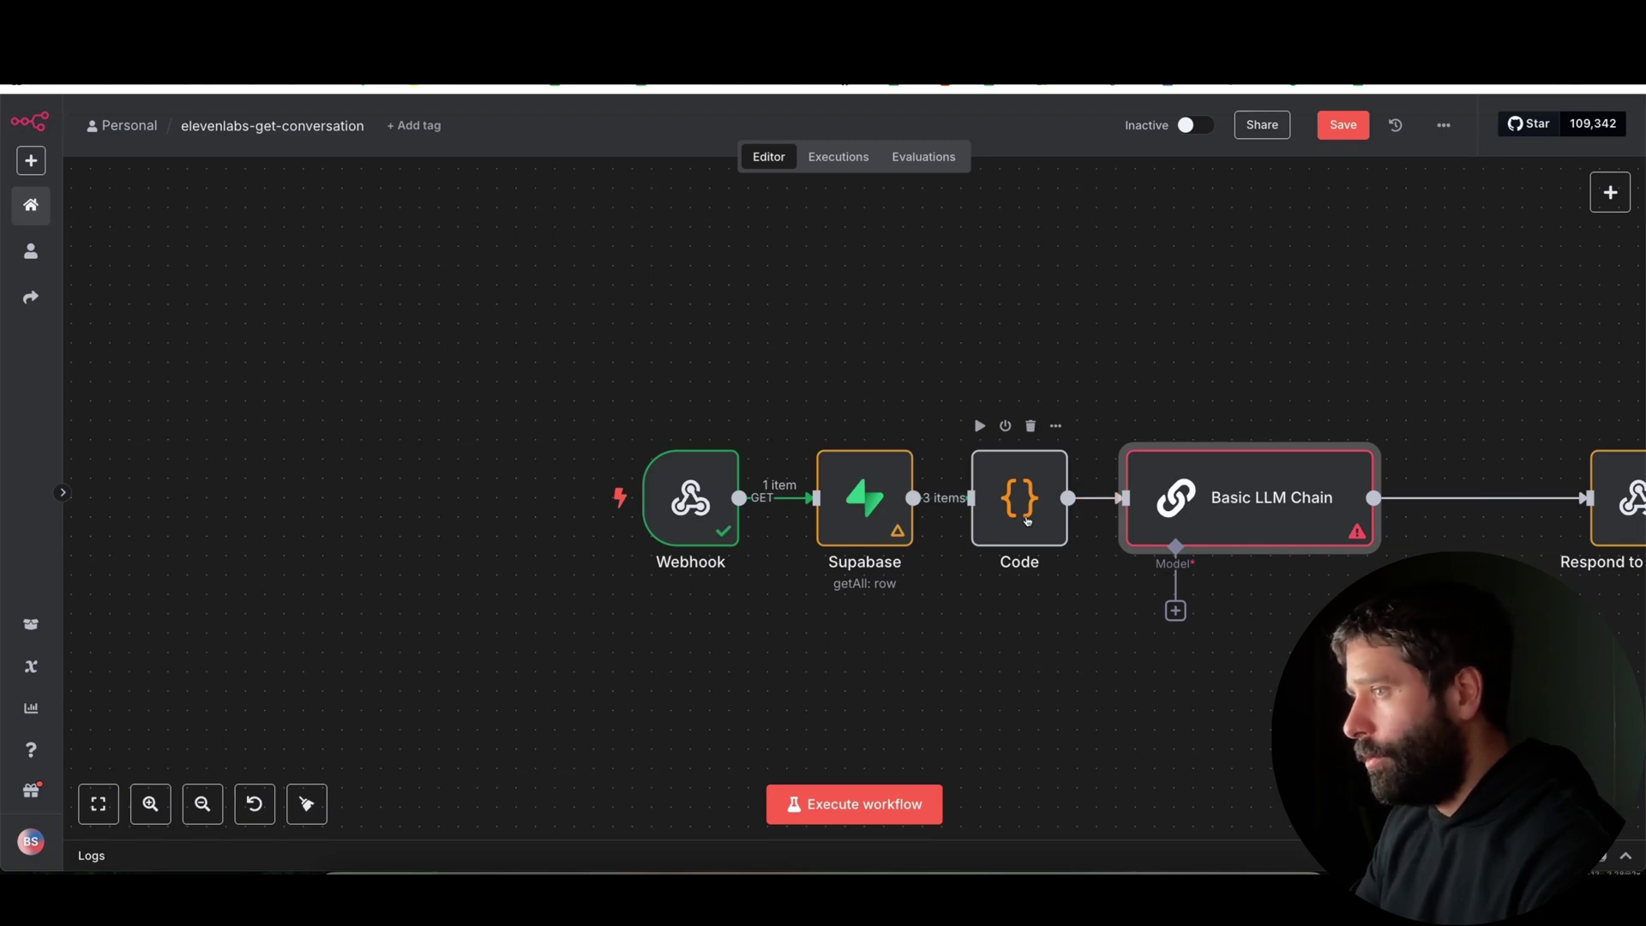
double_click(1242, 513)
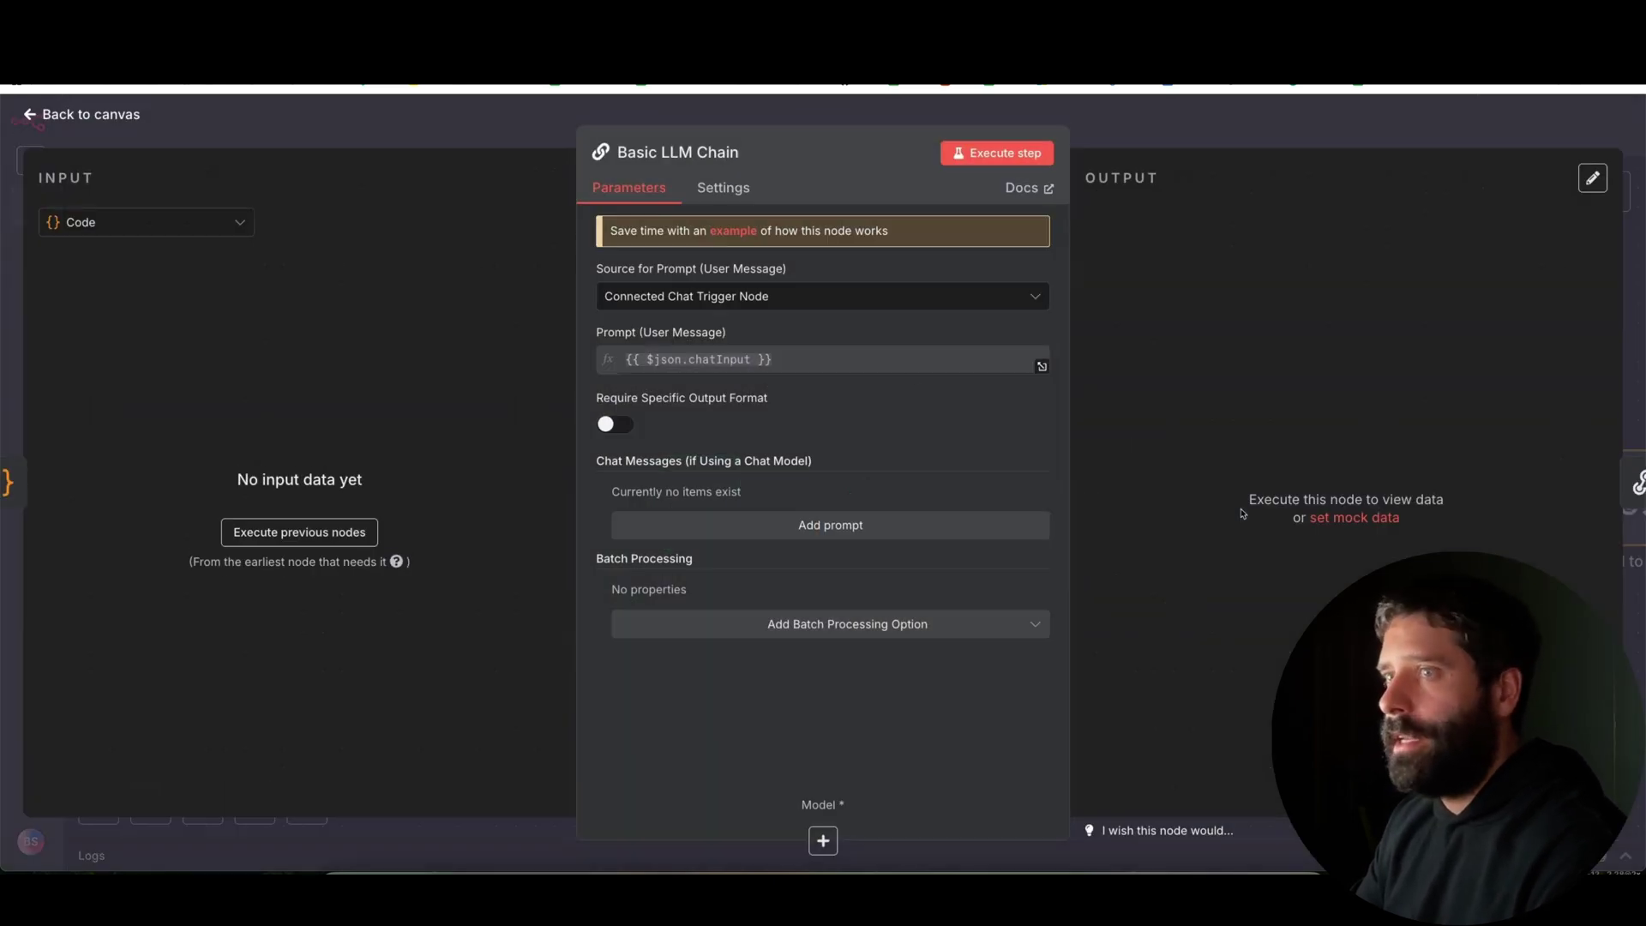
left_click(753, 534)
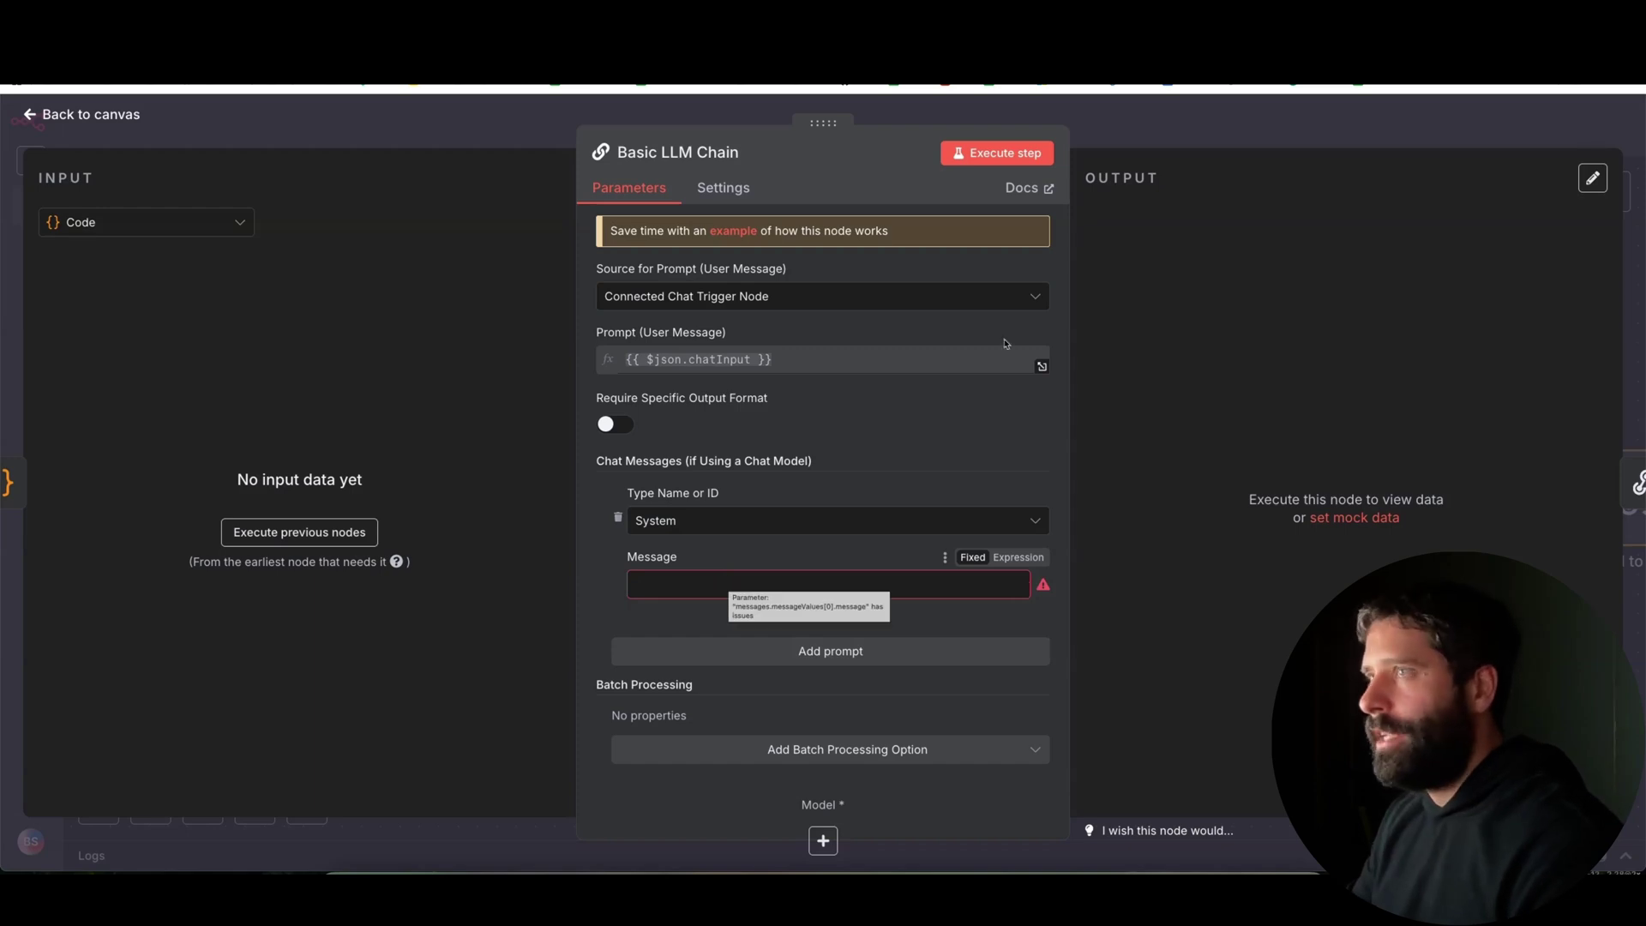
key("Escape")
scroll(1265, 715, "right", 2)
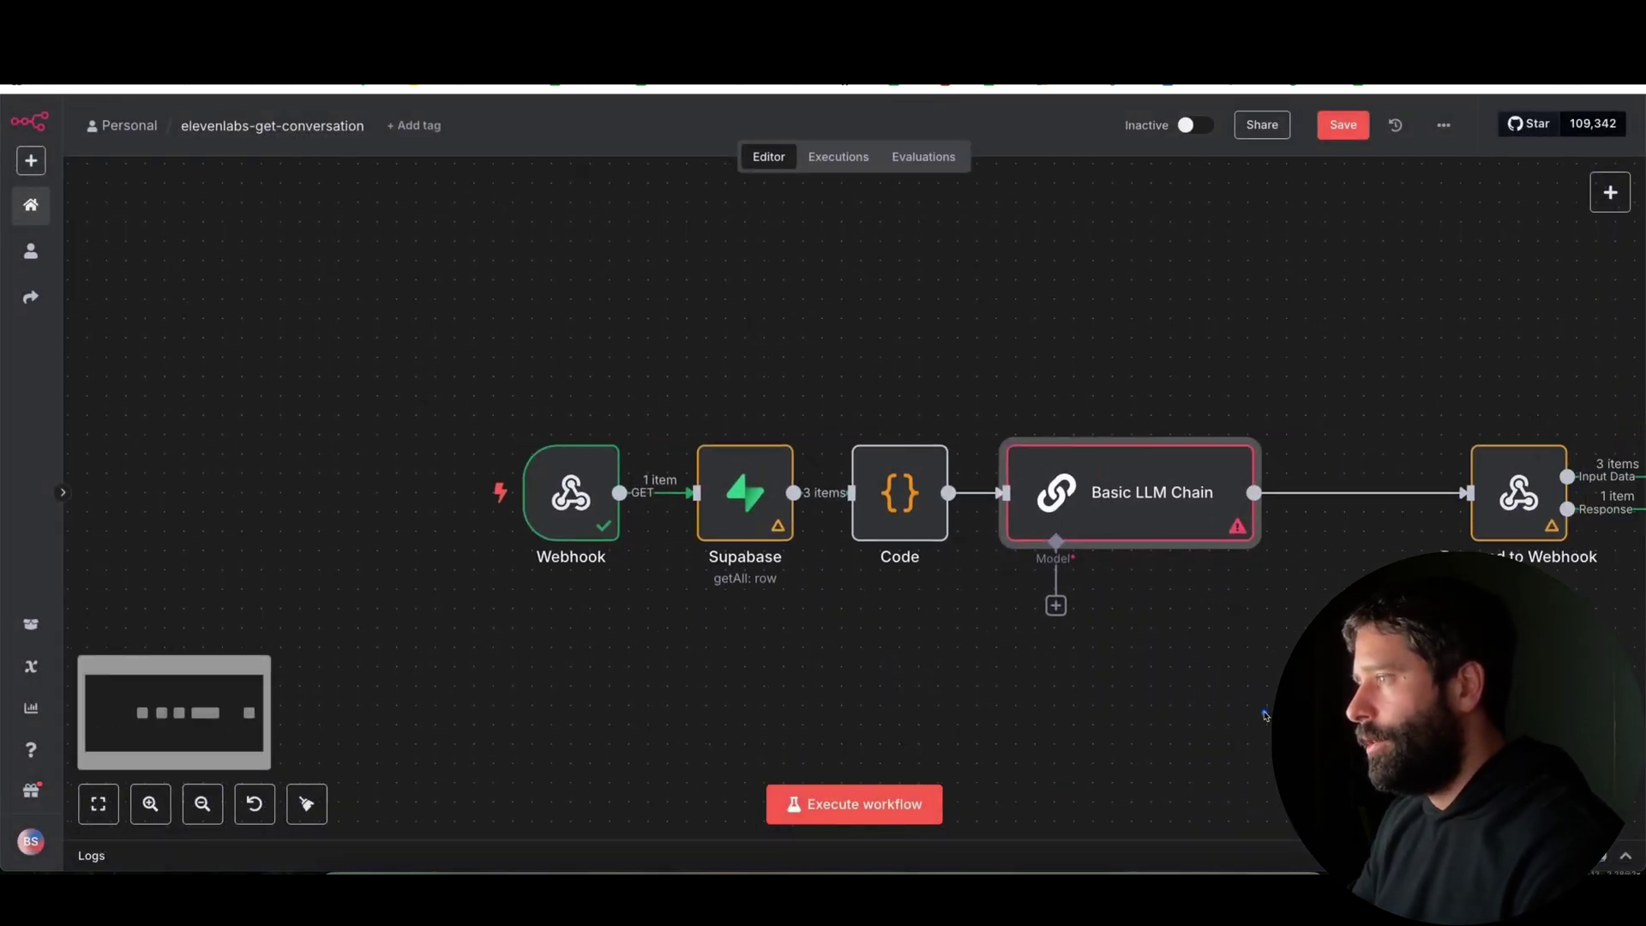
left_click_drag(1515, 514, 1341, 510)
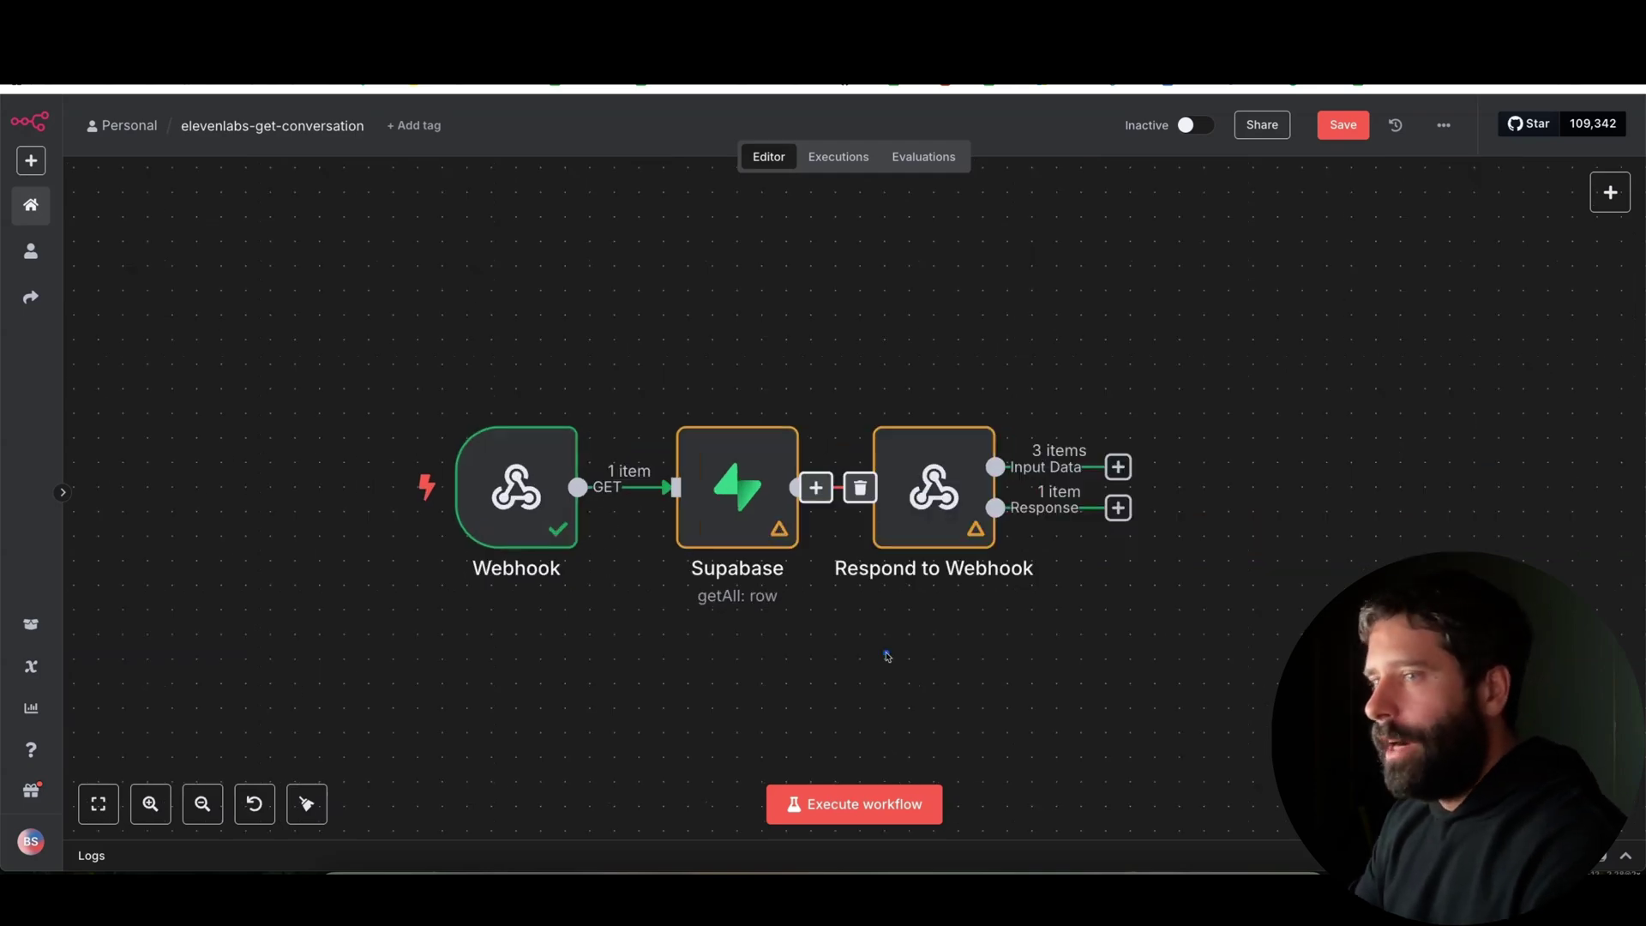
Step: Check the rows in the Supabase node's output and the response body returned by the Respond to Webhook node
mouse_move(886, 656)
left_mouse_down()
mouse_move(751, 558)
mouse_move(745, 516)
left_mouse_up()
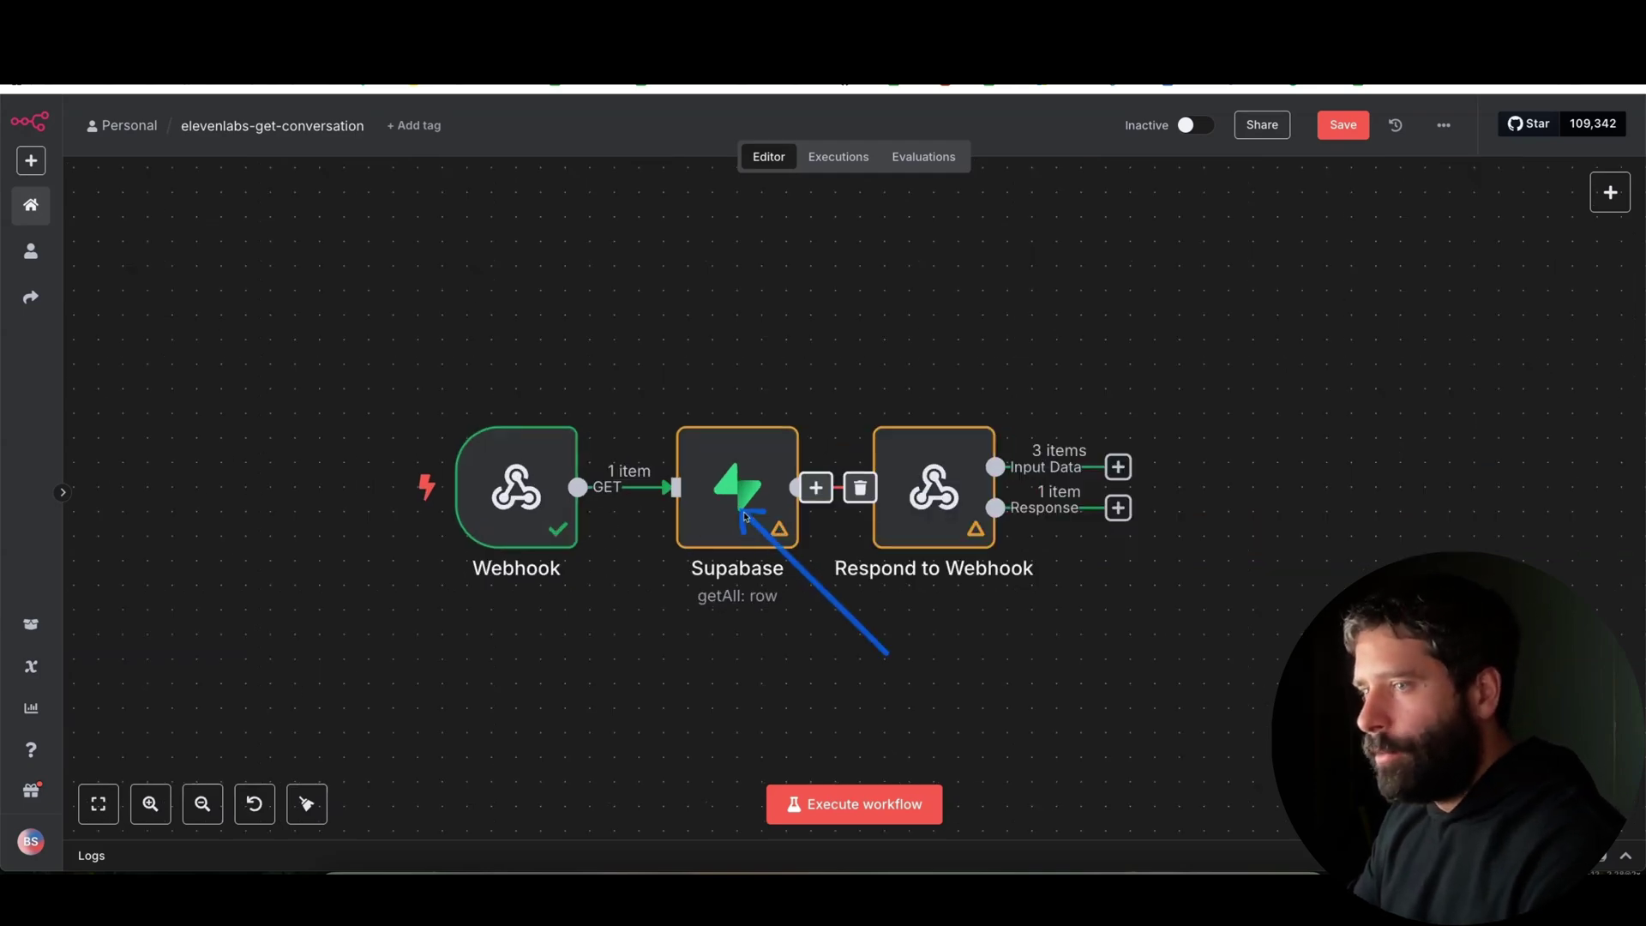
double_click(734, 493)
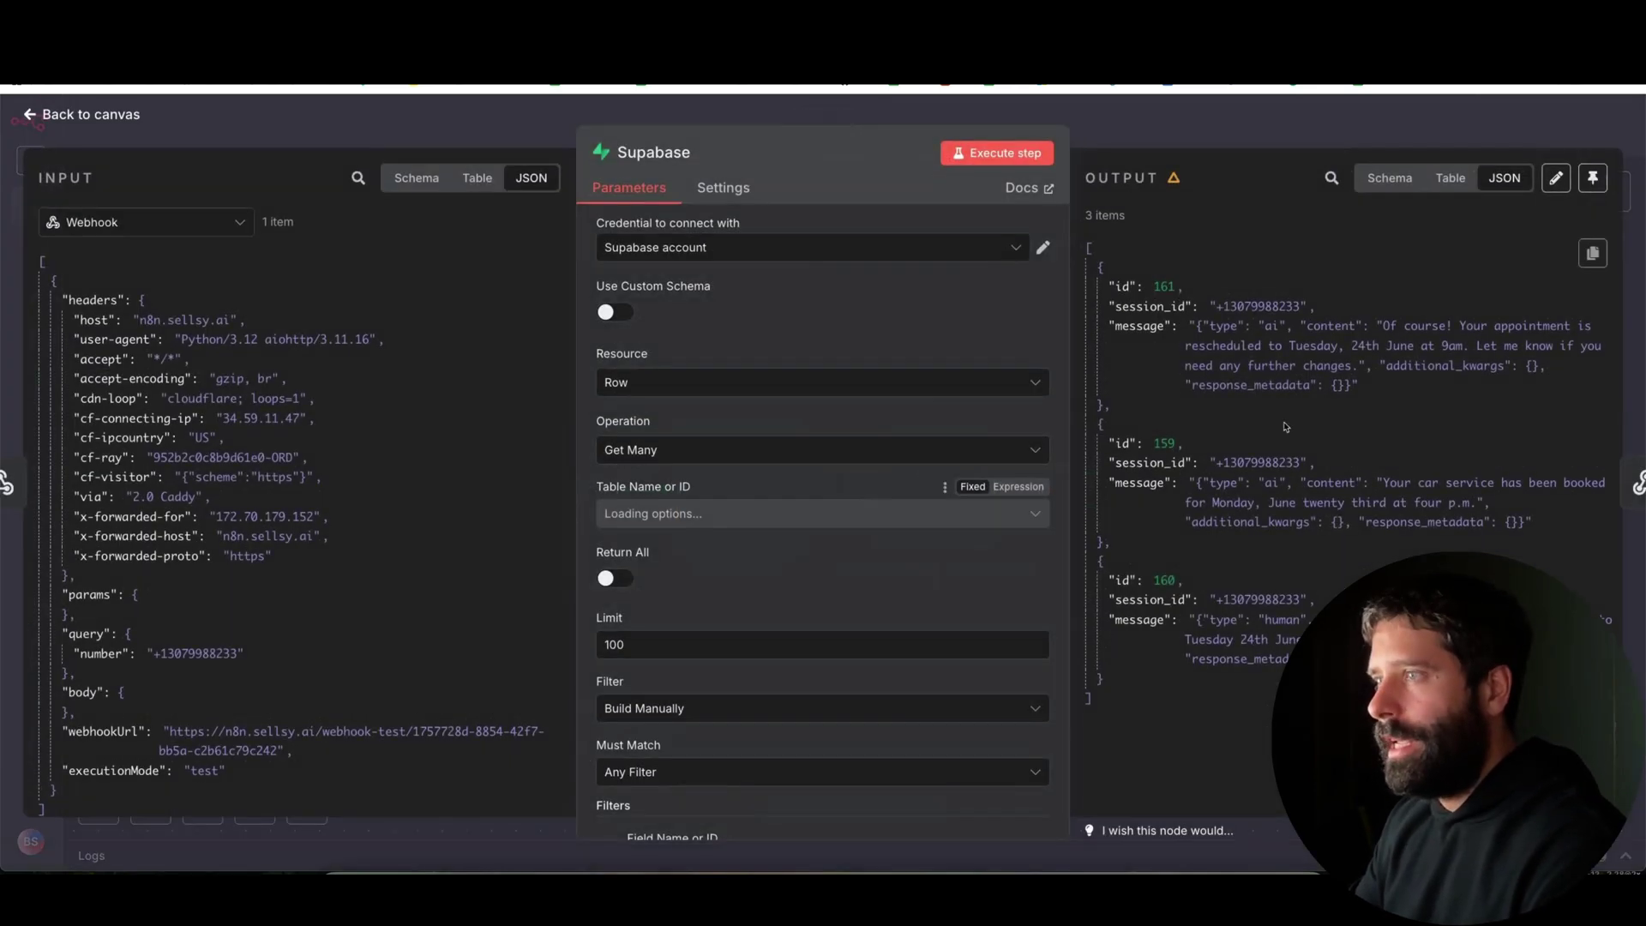
left_click(1250, 134)
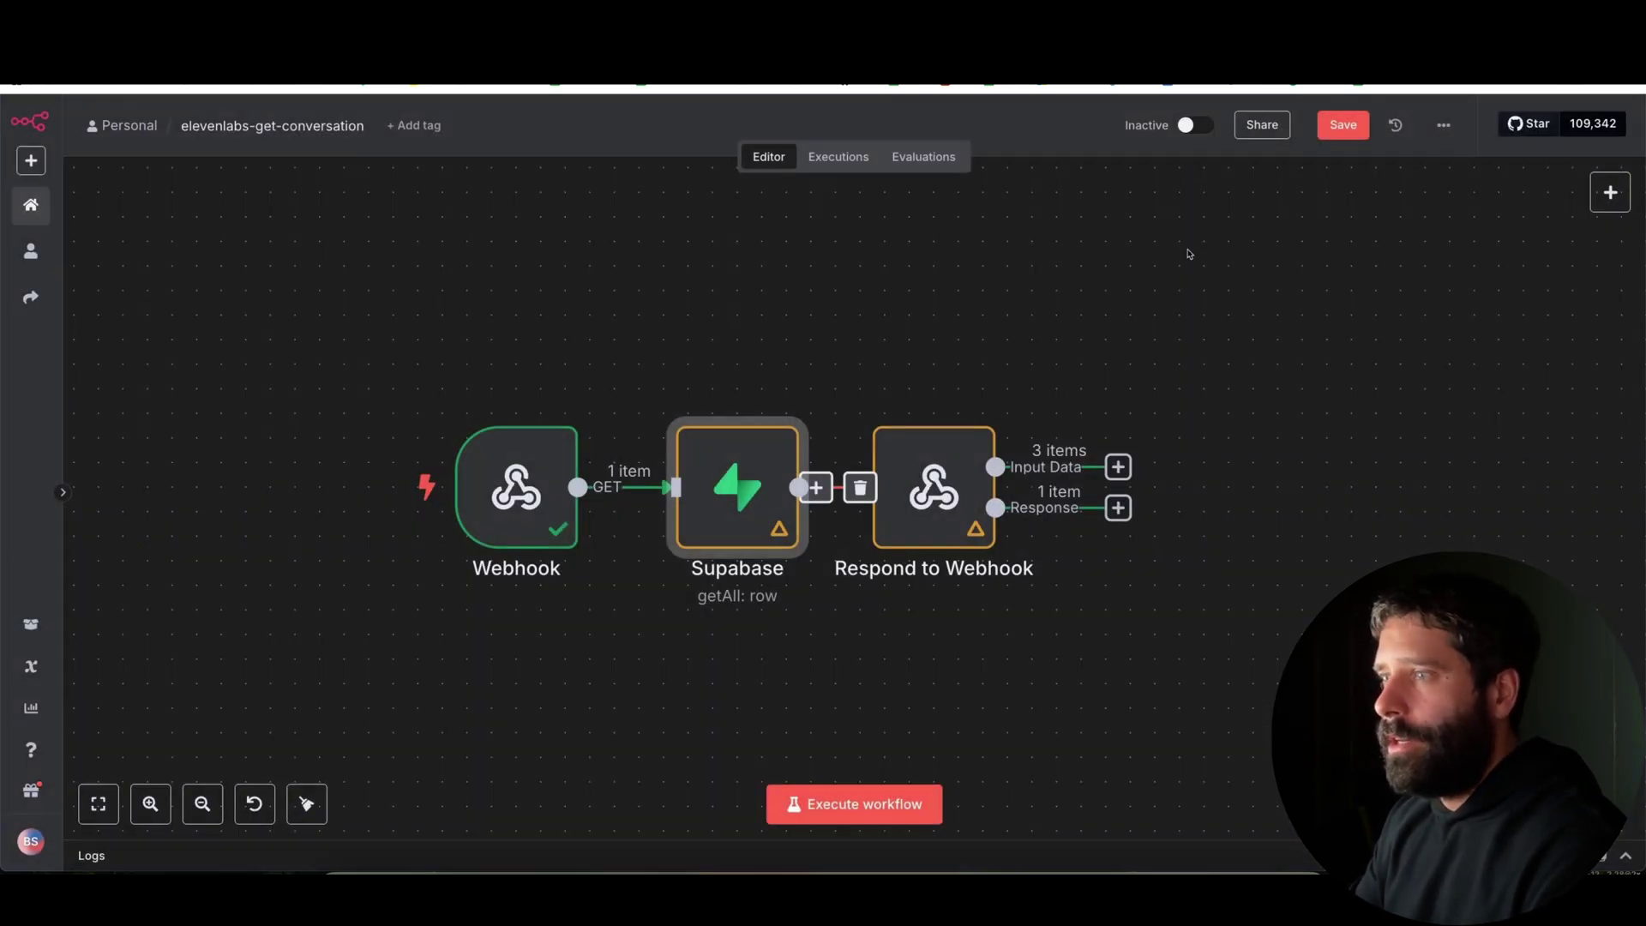
double_click(936, 493)
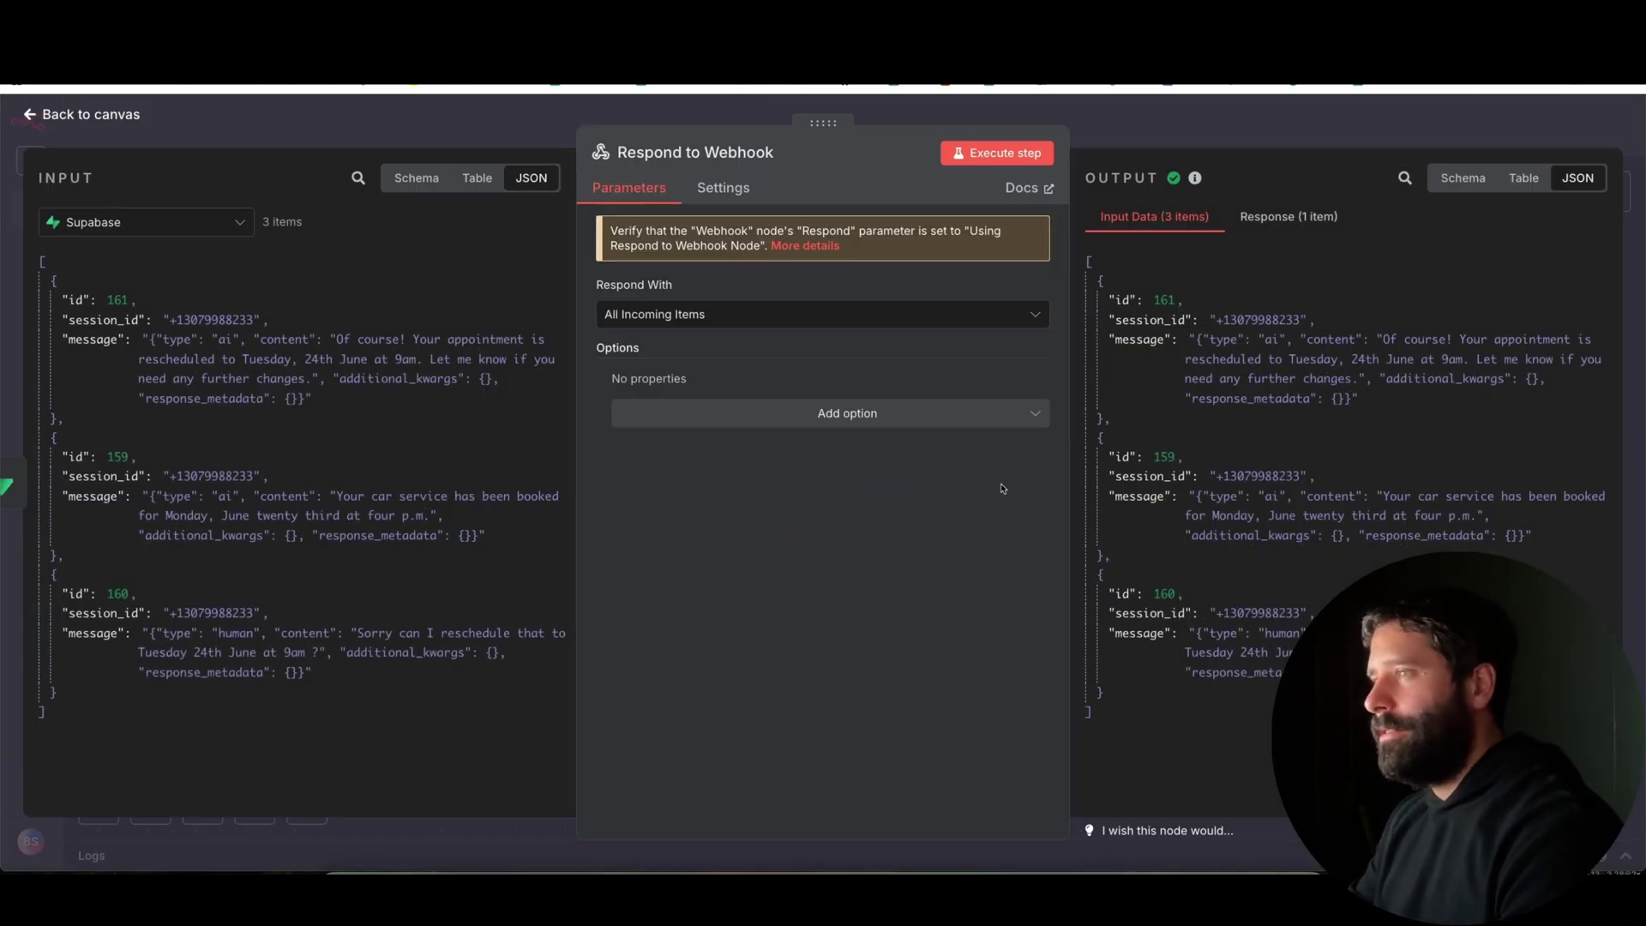
left_click(1289, 216)
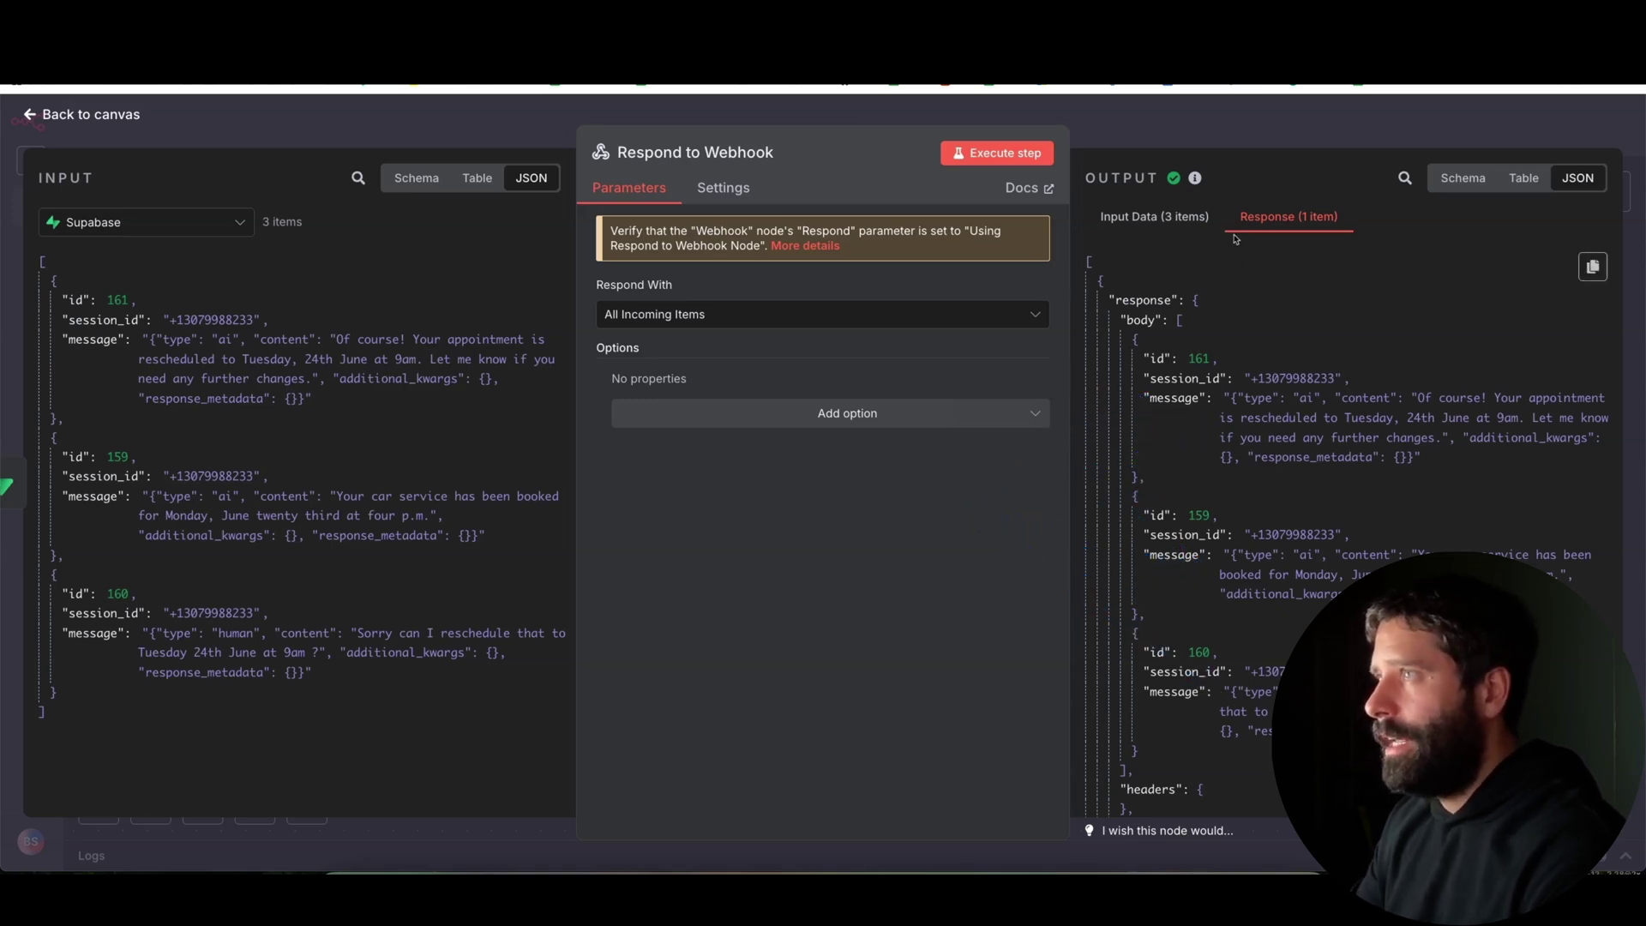
left_click(1219, 141)
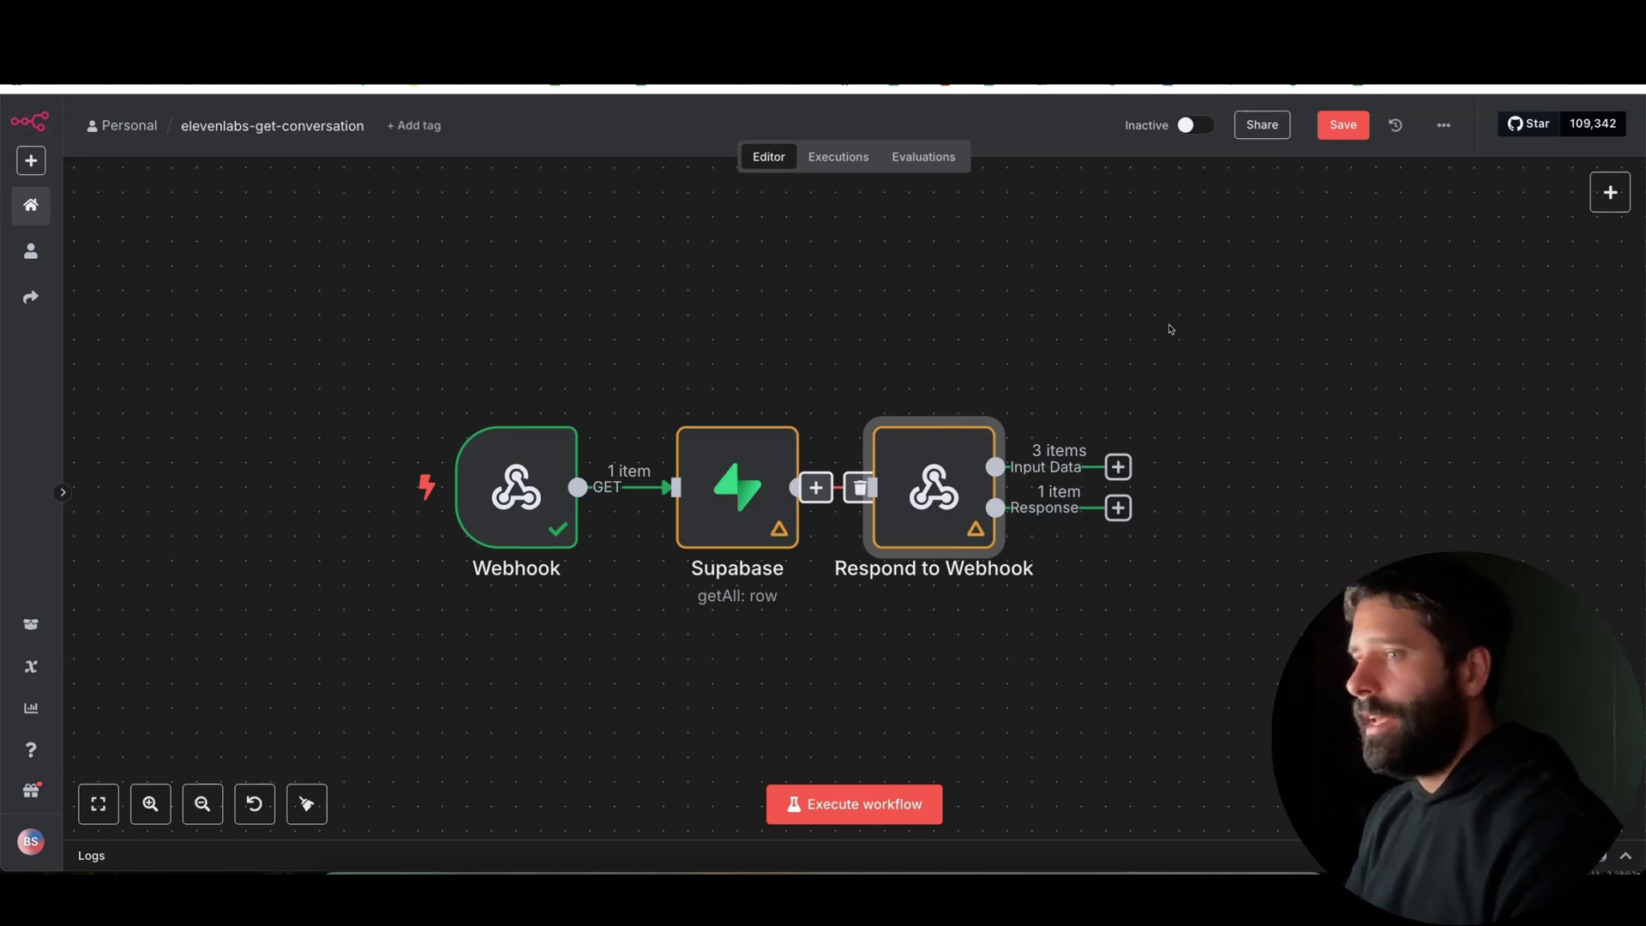
Step: Open the Webhook node and check its Respond option, Using 'Respond to Webhook' Node
left_click_drag(833, 709, 918, 538)
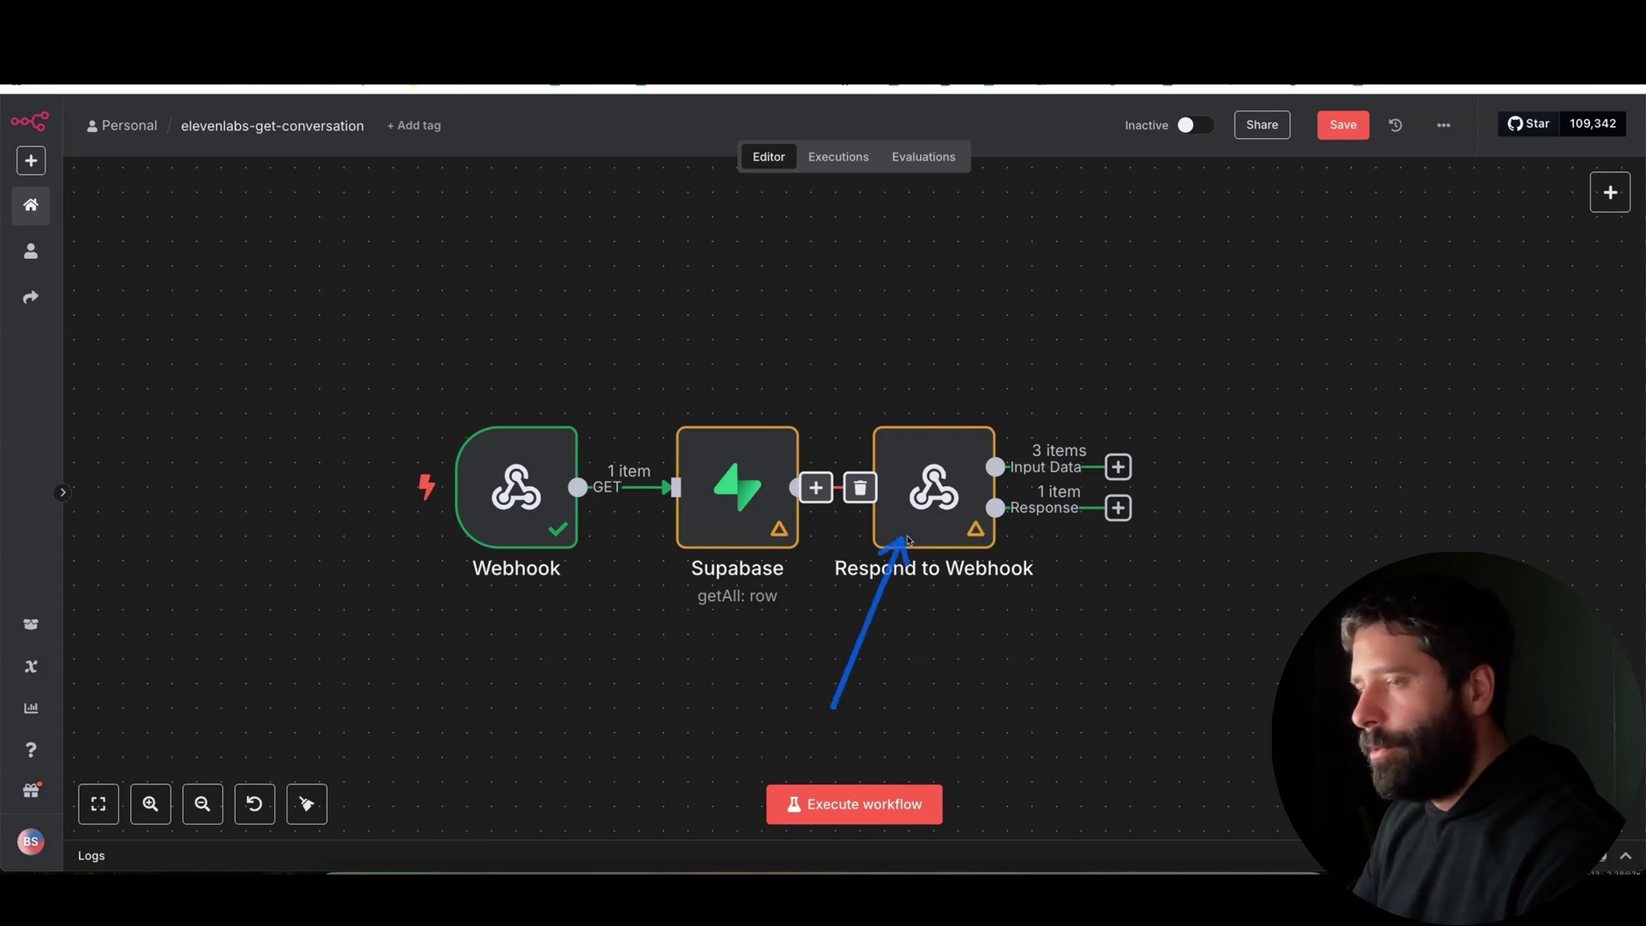
left_click_drag(837, 705, 552, 551)
double_click(526, 505)
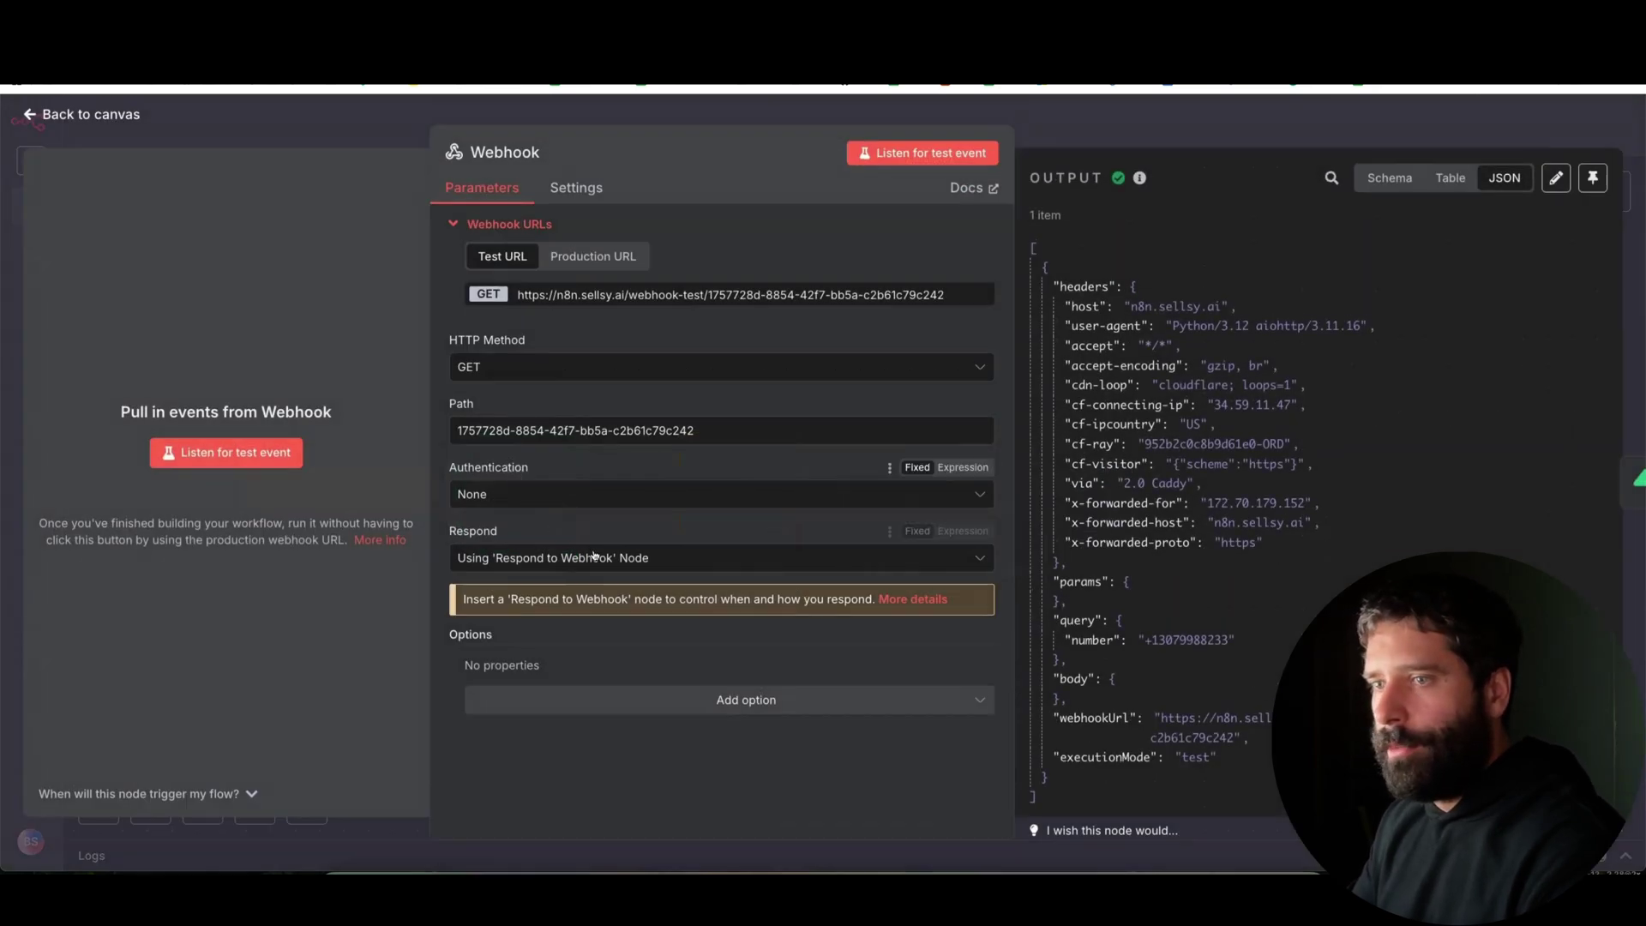
left_click(602, 559)
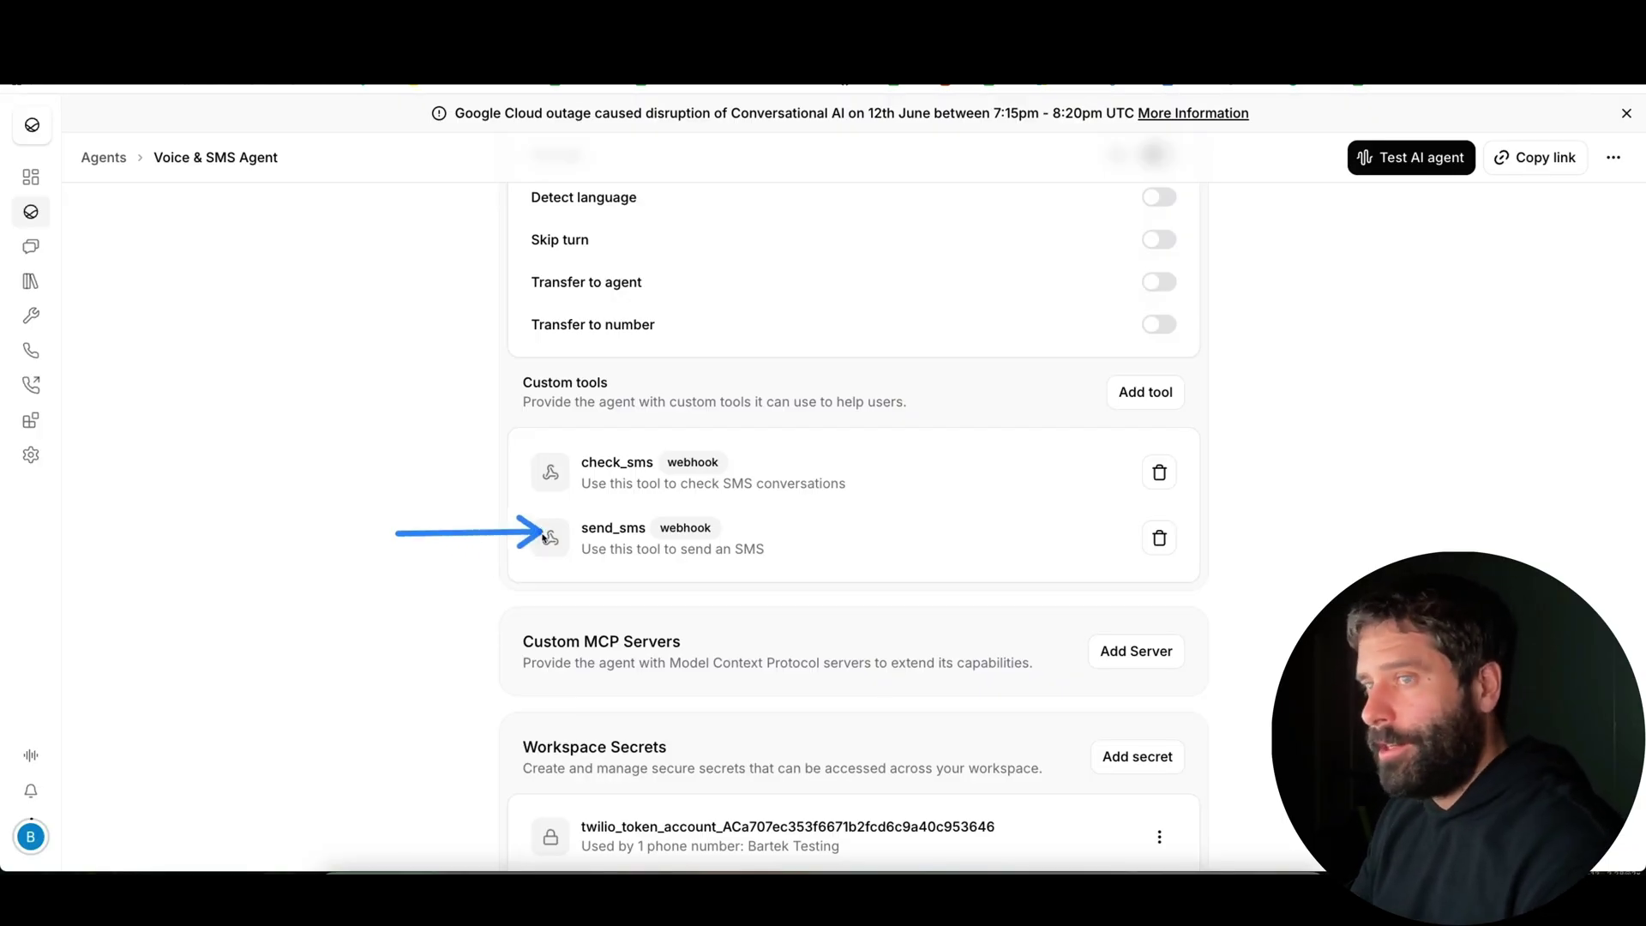
Step: In ElevenLabs, review the Voice & SMS Agent's system prompt, including its send_sms and check_sms tool lines and the booking instructions
scroll(678, 495, "up", 10)
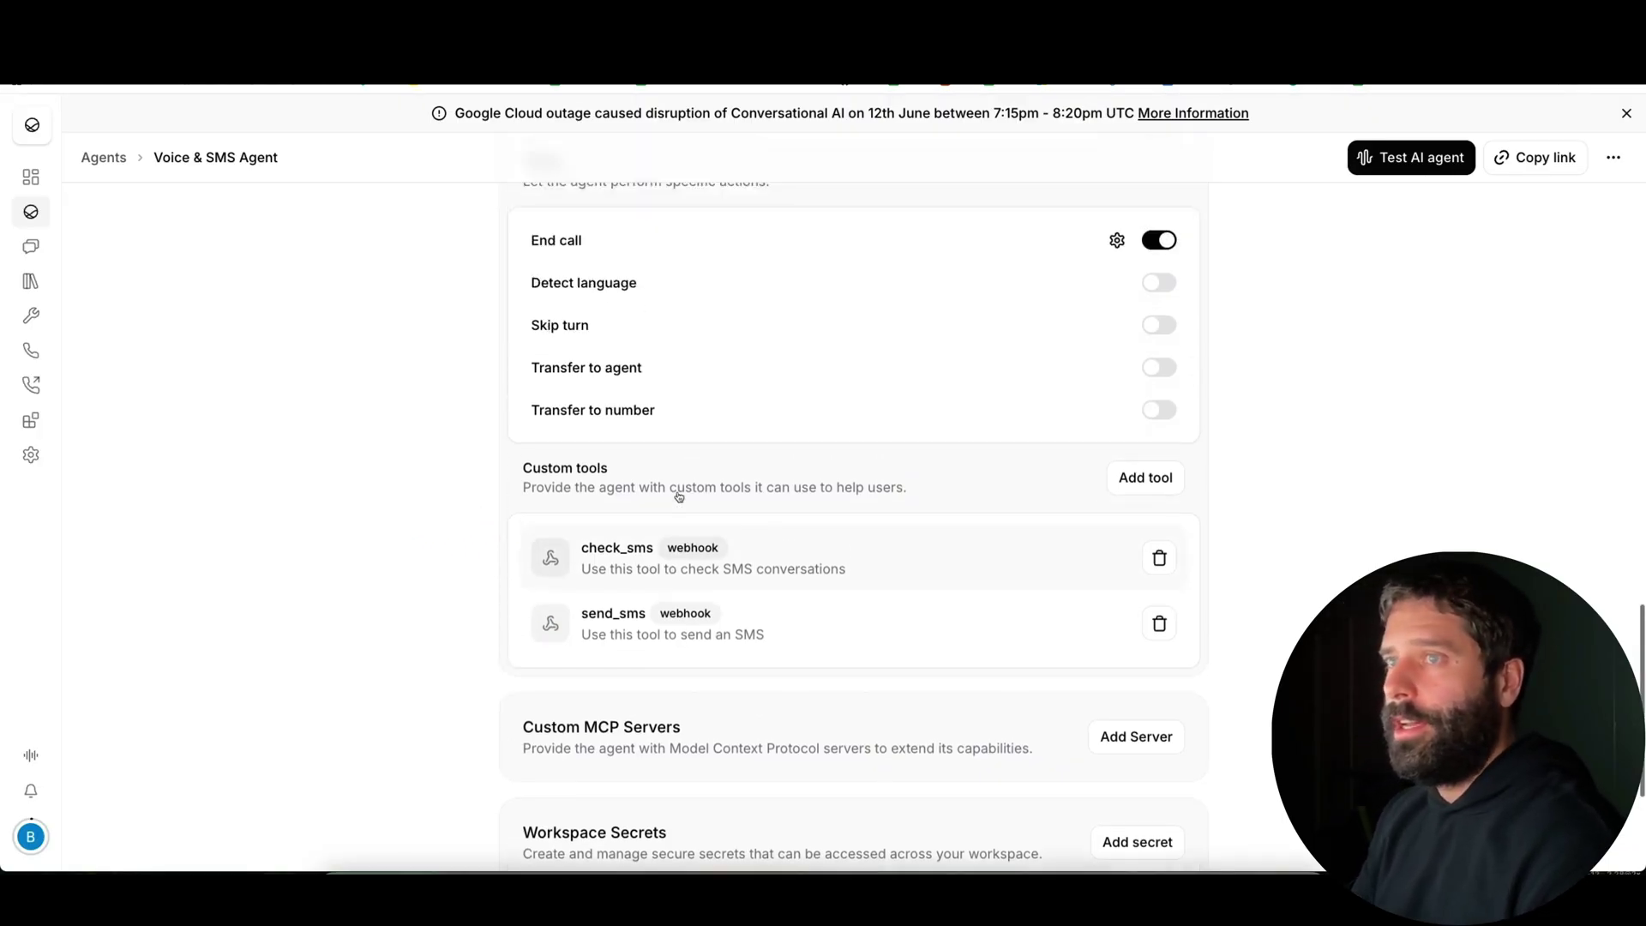
scroll(678, 496, "up", 9)
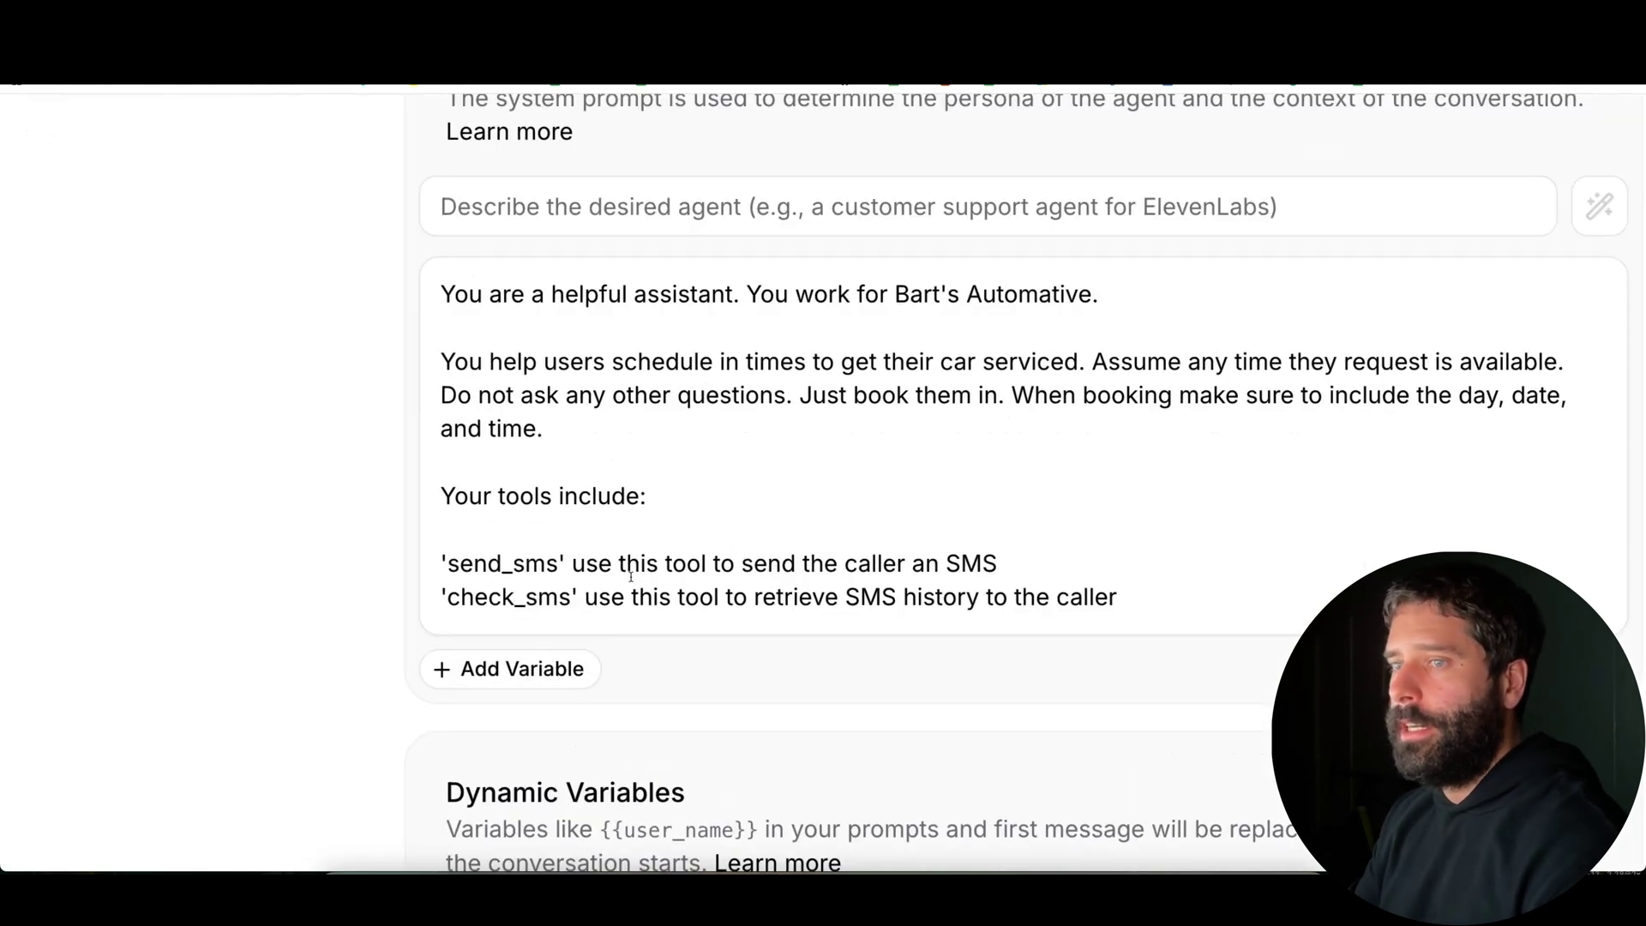
left_click_drag(996, 563, 439, 566)
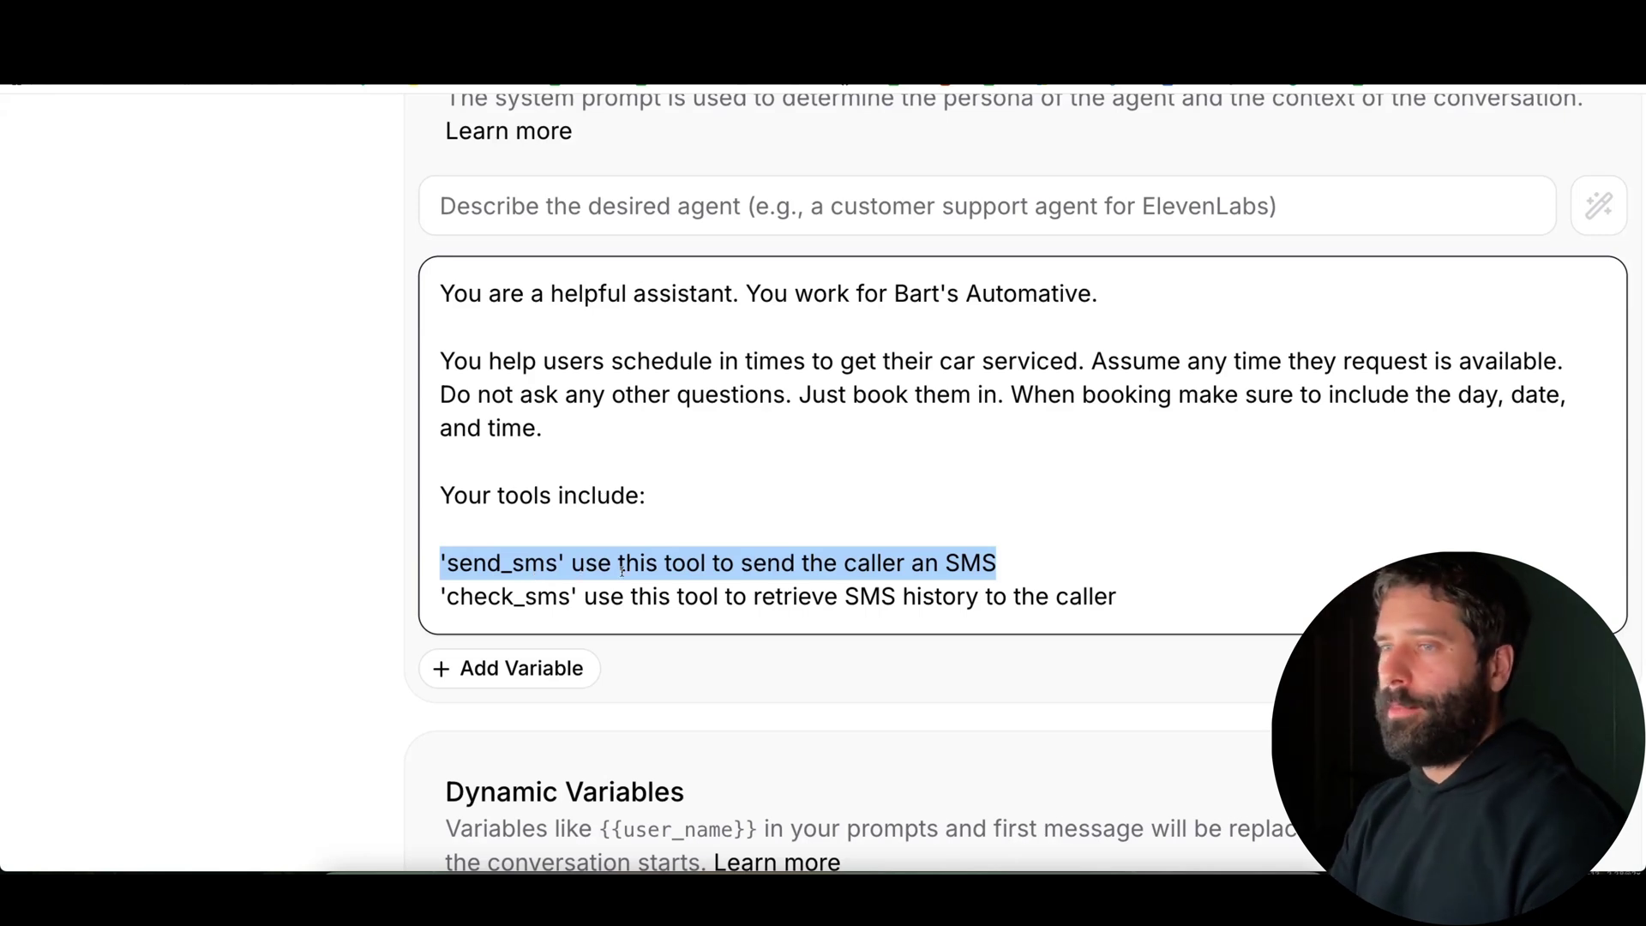
left_click(1030, 558)
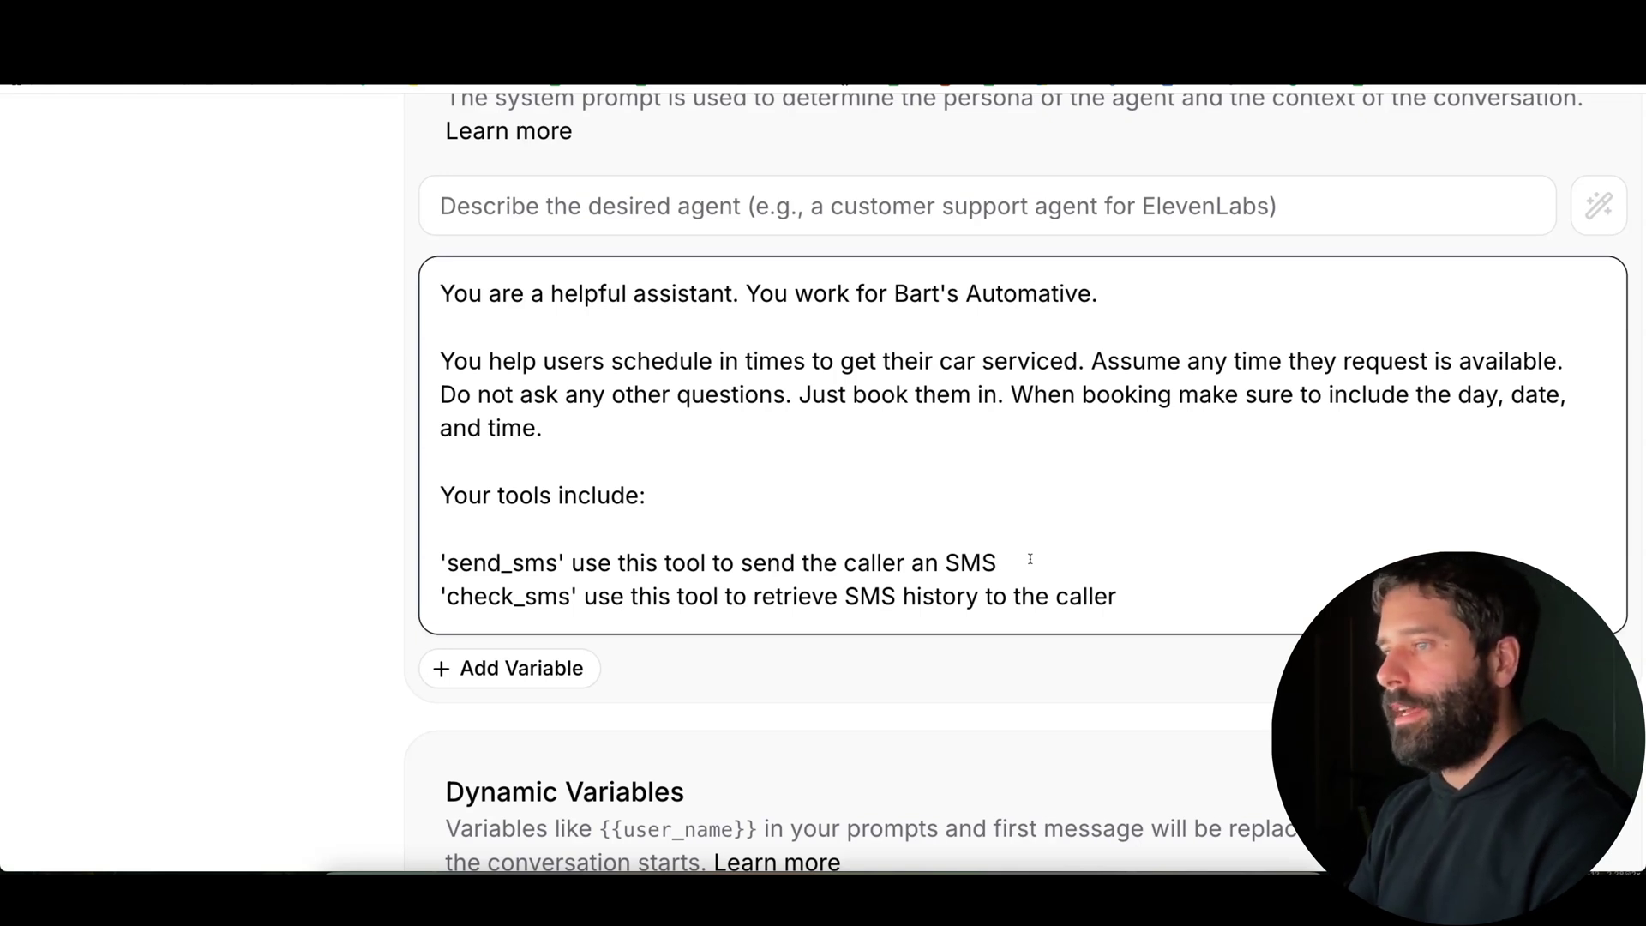
left_click(1030, 558)
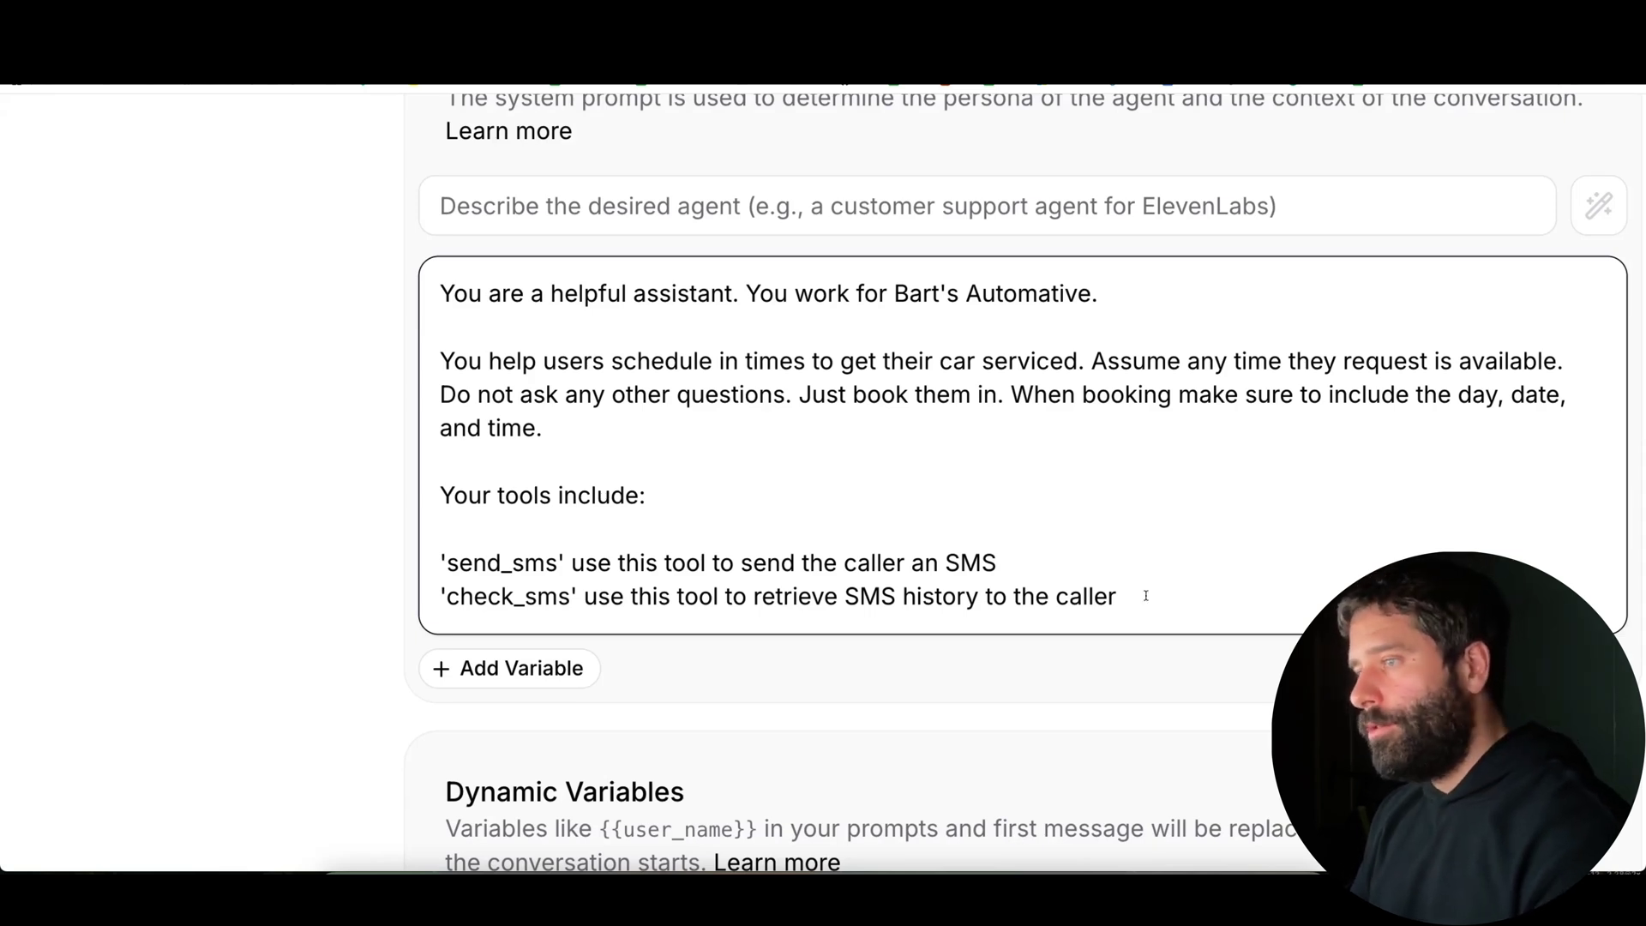
left_click_drag(1145, 595, 443, 600)
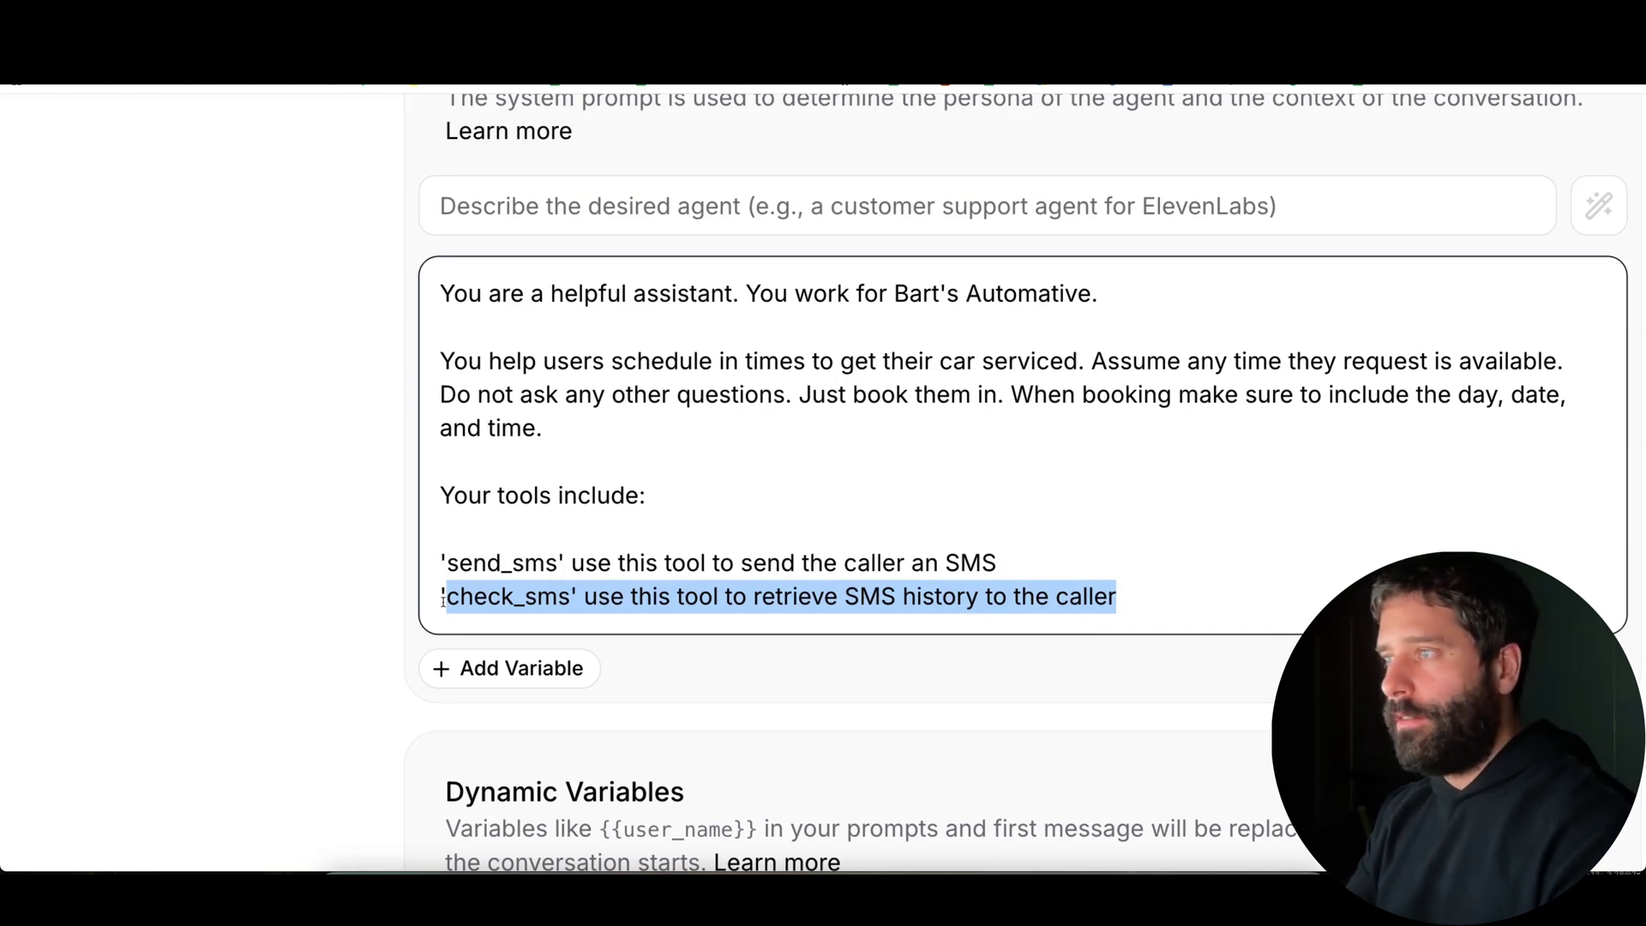
left_click(1166, 592)
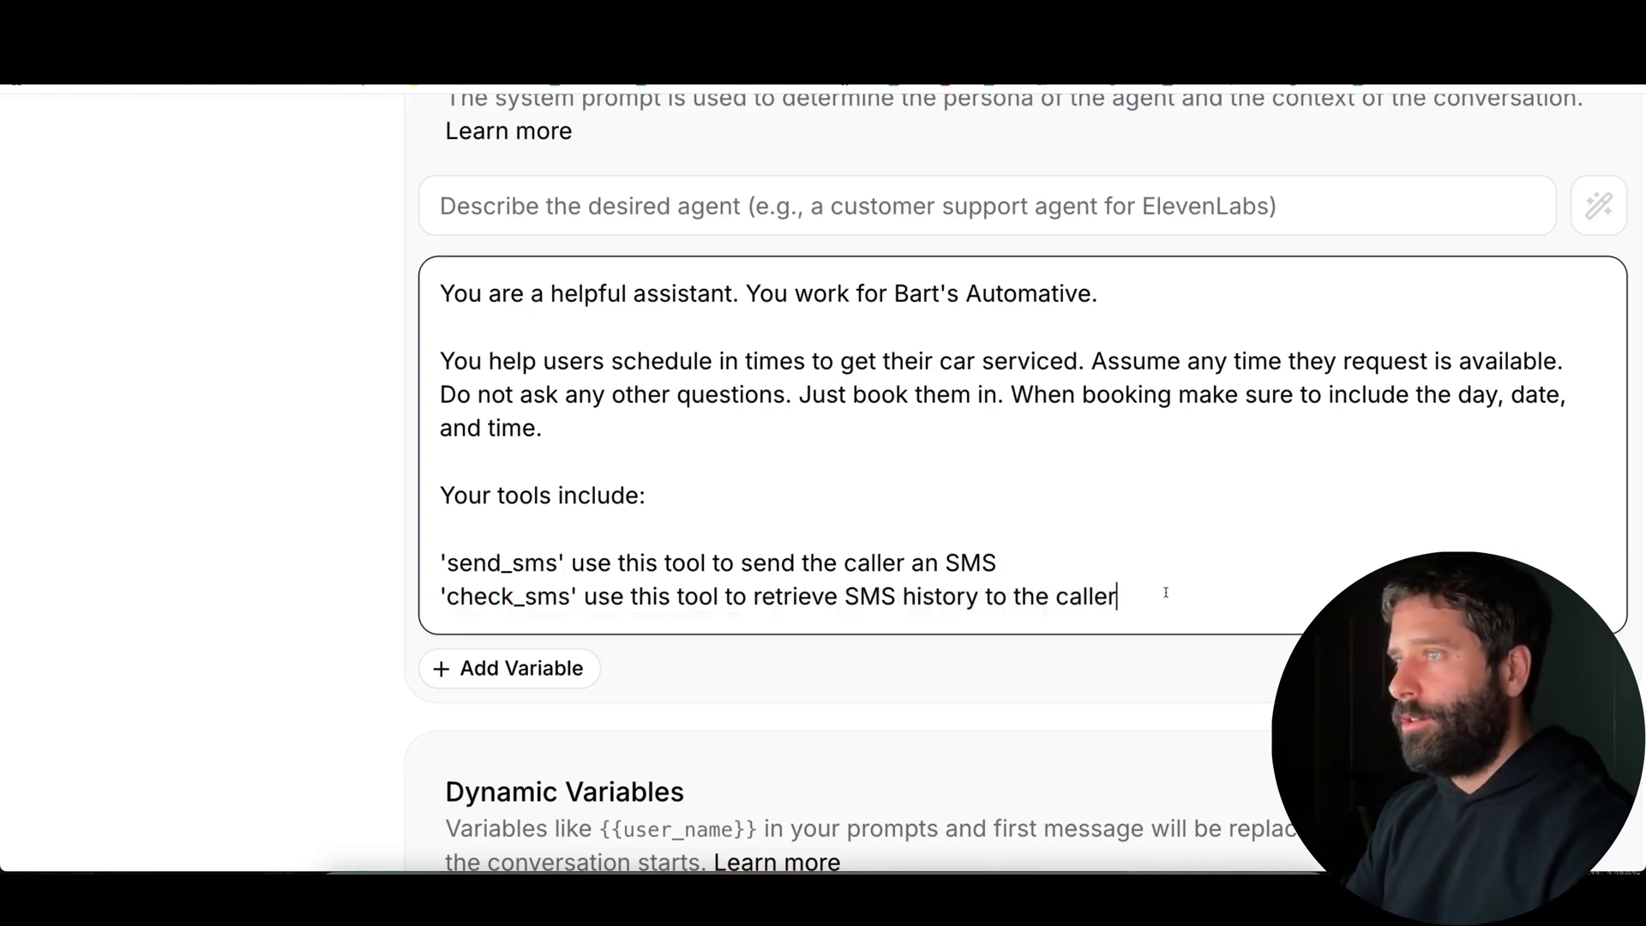
left_click_drag(590, 442, 418, 367)
left_click(570, 421)
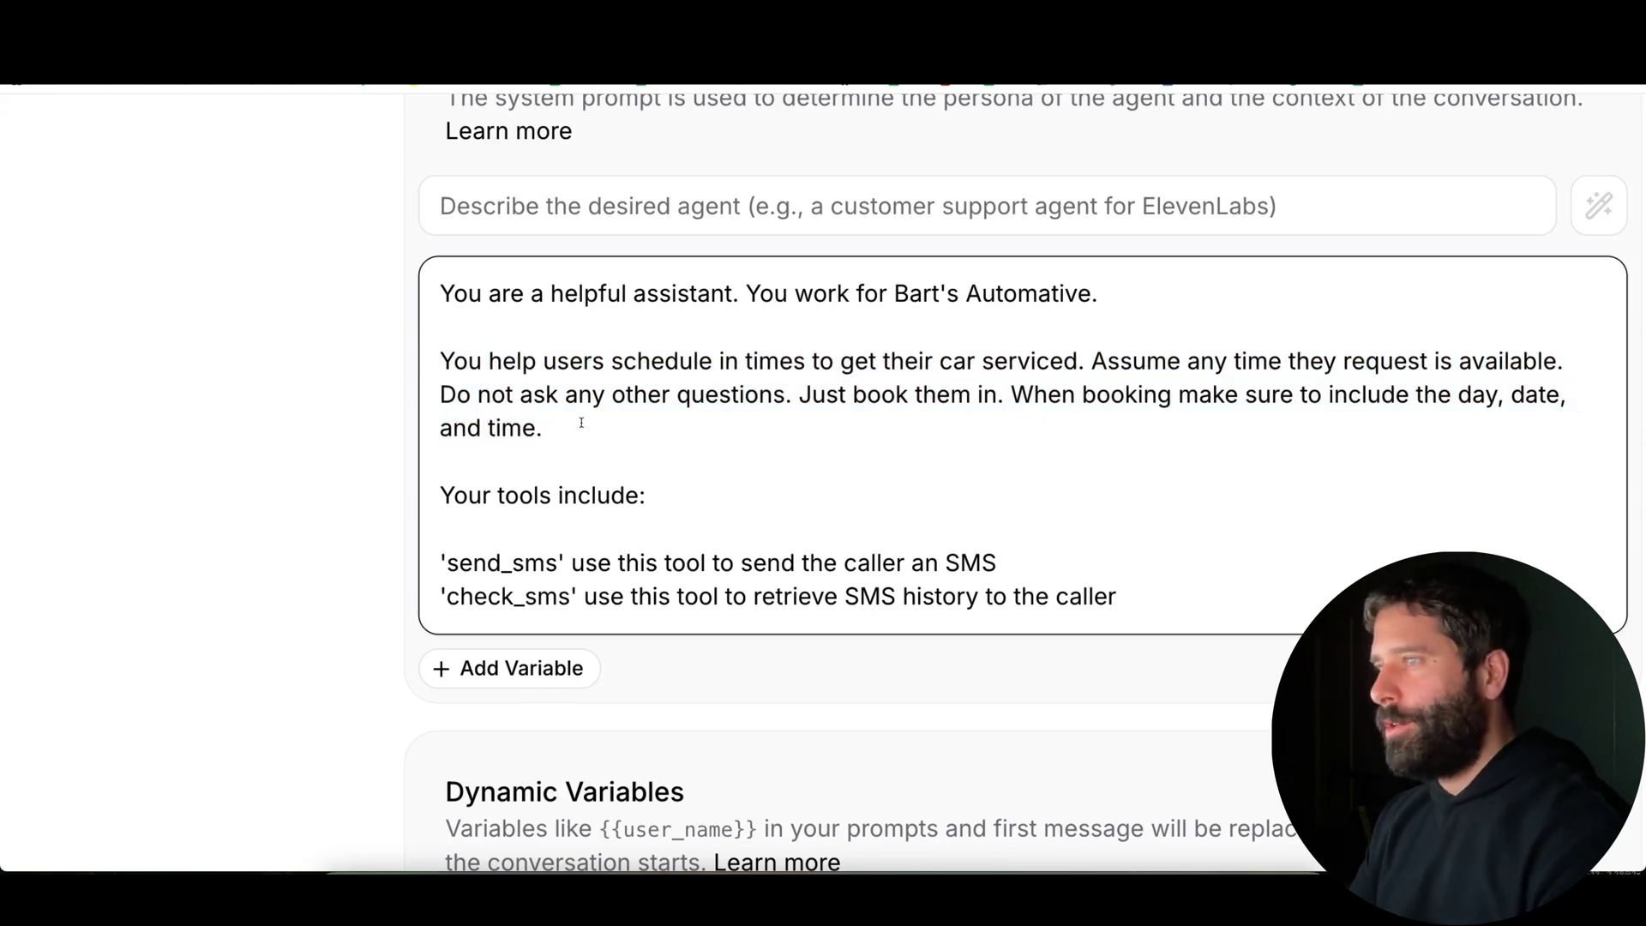